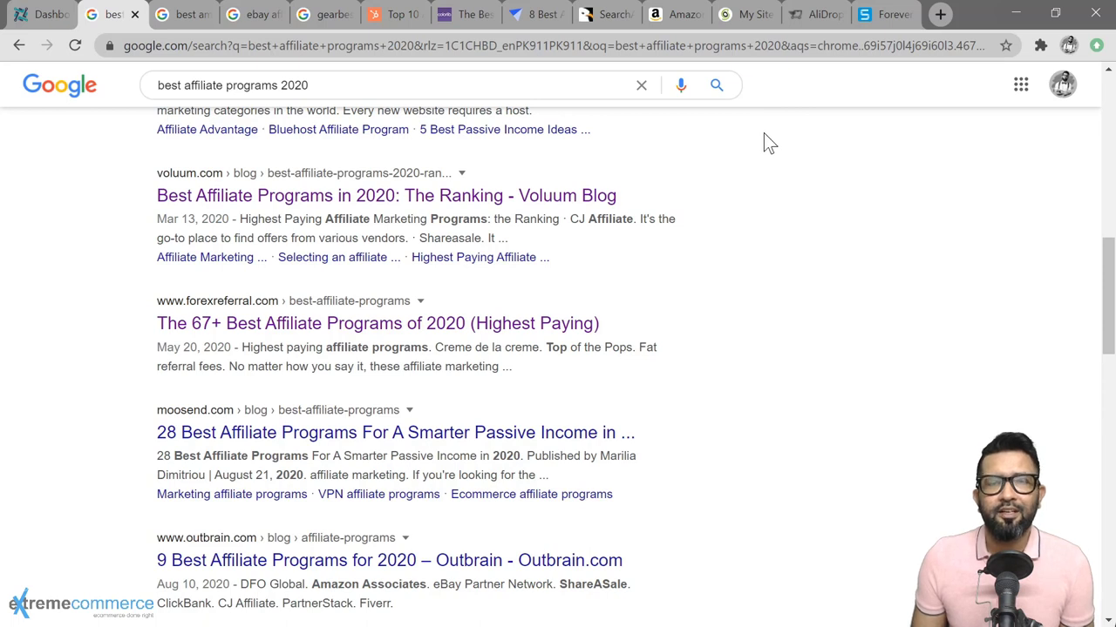
View the SiteGround affiliate campaigns and highlight the custom ending of the second campaign's referral link
{"action": "left_click", "coordinate": [743, 17]}
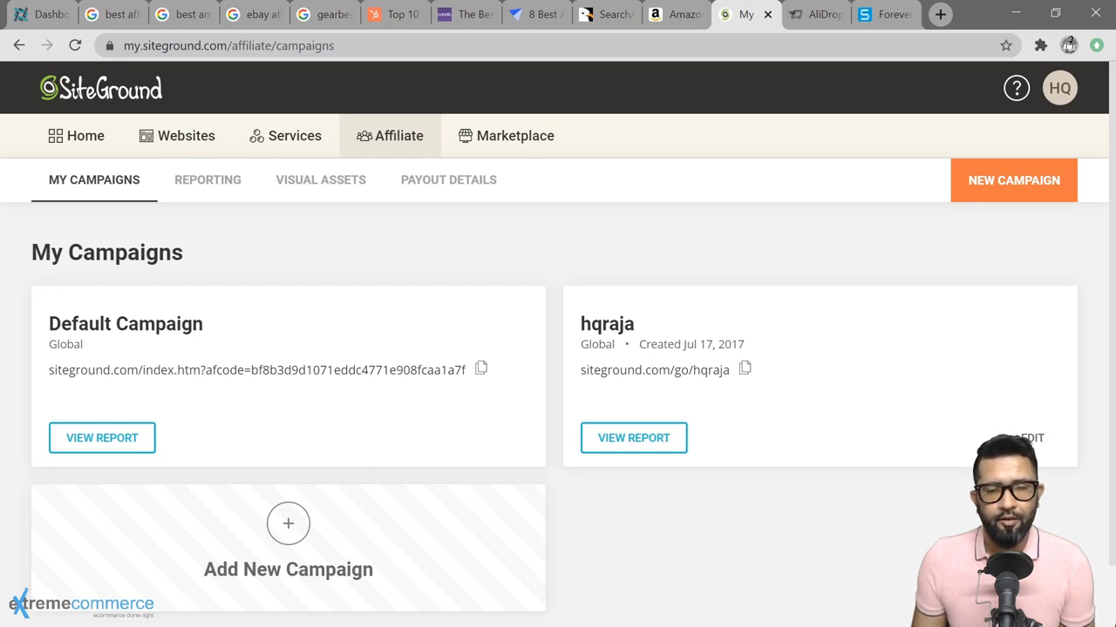
{"action": "left_click_drag", "start_coordinate": [692, 370], "coordinate": [730, 371]}
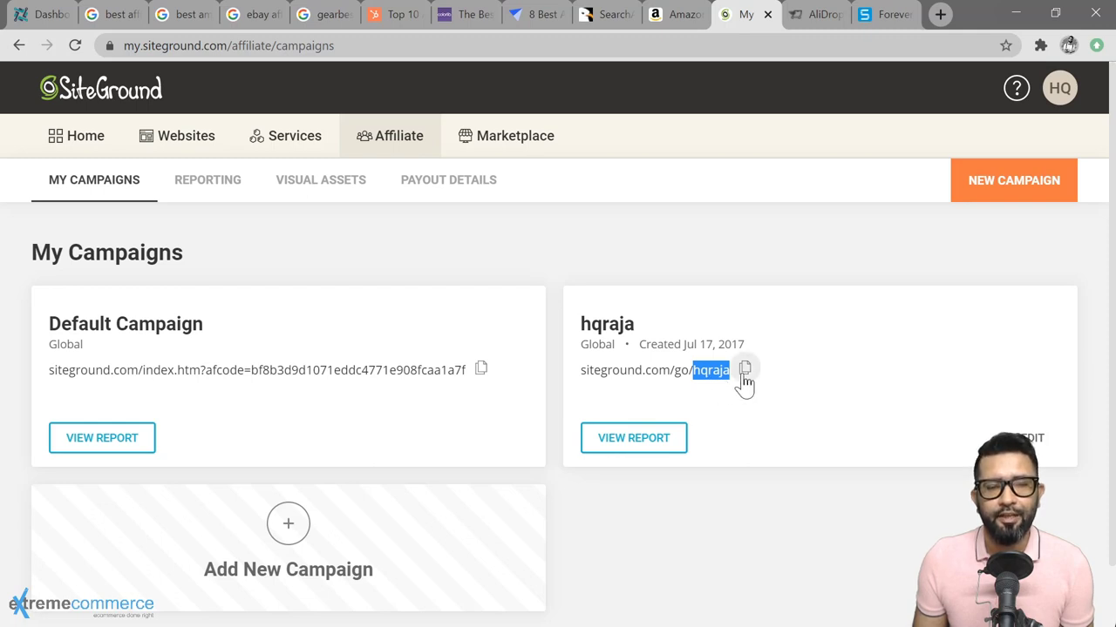
{"action": "left_click", "coordinate": [552, 395]}
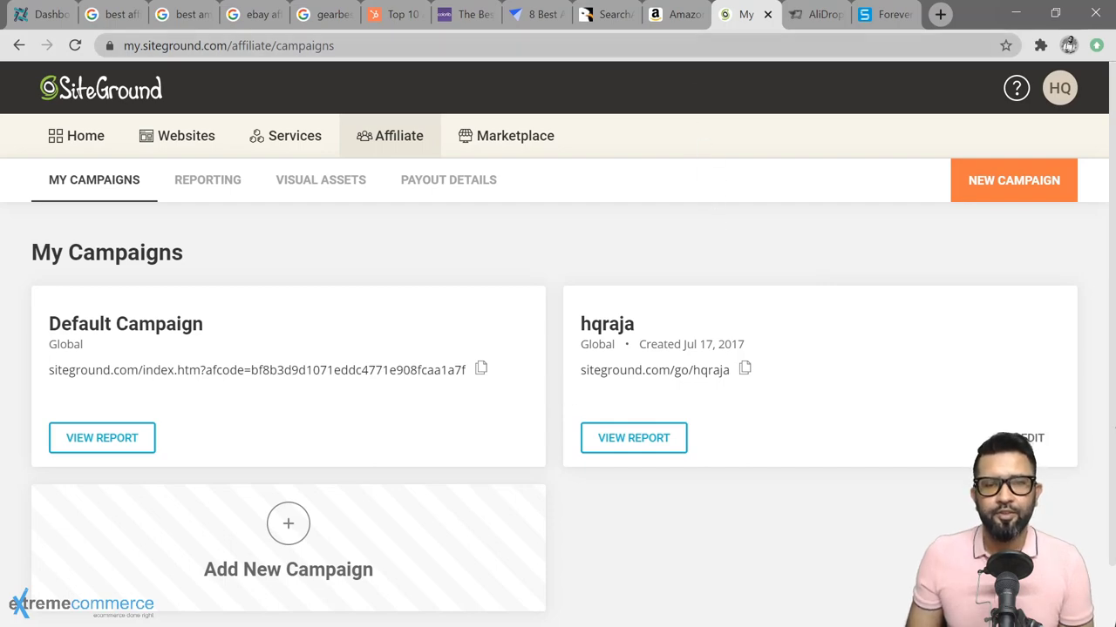
Bring up the Amazon Associates SiteStripe overview and read how to use SiteStripe
{"action": "left_click", "coordinate": [675, 15]}
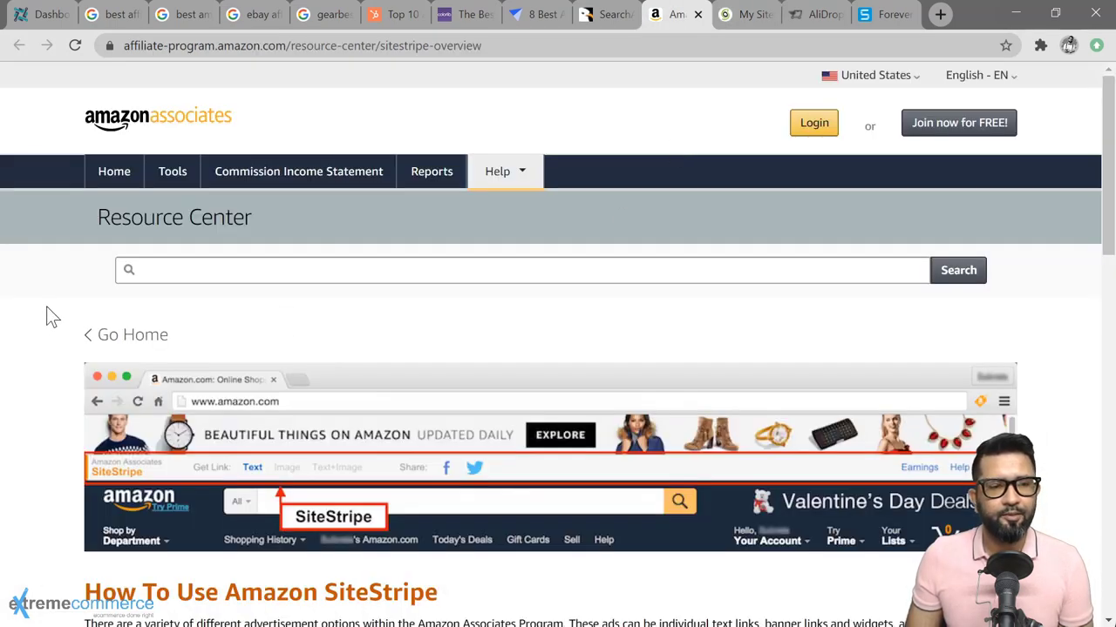
{"action": "scroll", "coordinate": [44, 315], "scroll_direction": "down", "scroll_amount": 1}
{"action": "scroll", "coordinate": [44, 314], "scroll_direction": "down", "scroll_amount": 2}
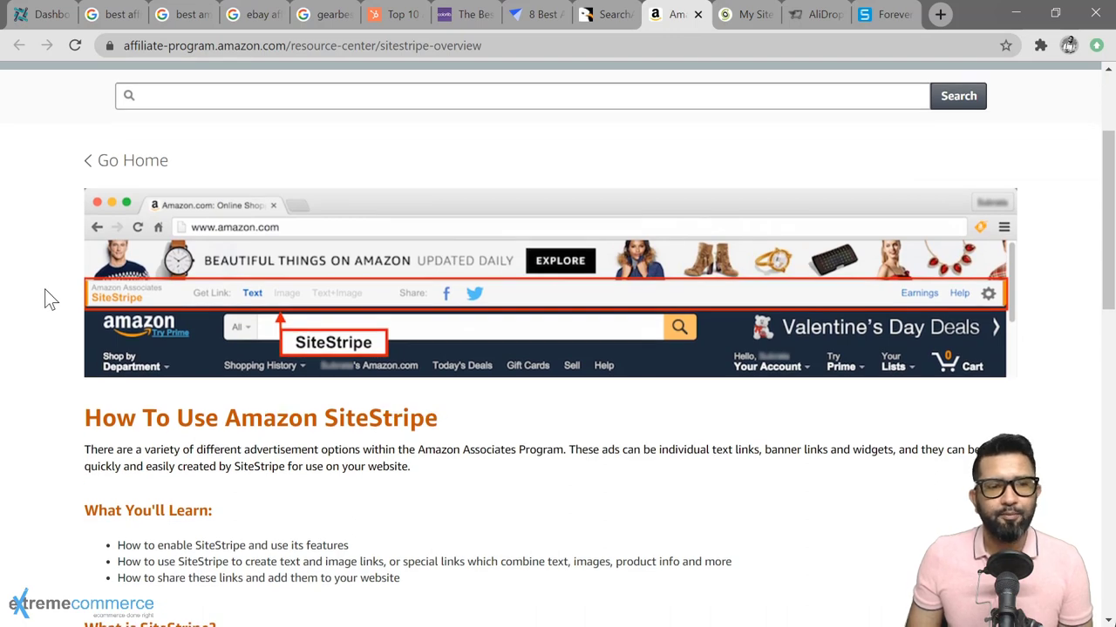
{"action": "scroll", "coordinate": [50, 300], "scroll_direction": "down", "scroll_amount": 2}
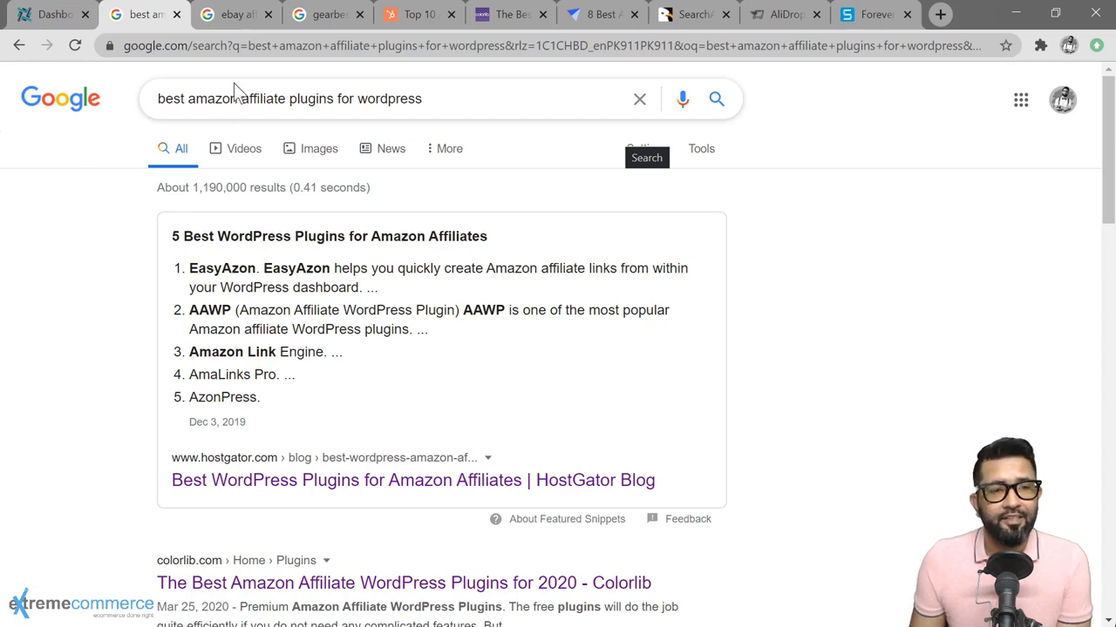
Review the Google results for eBay and GearBest affiliate plugins for WordPress
{"action": "left_click", "coordinate": [234, 22]}
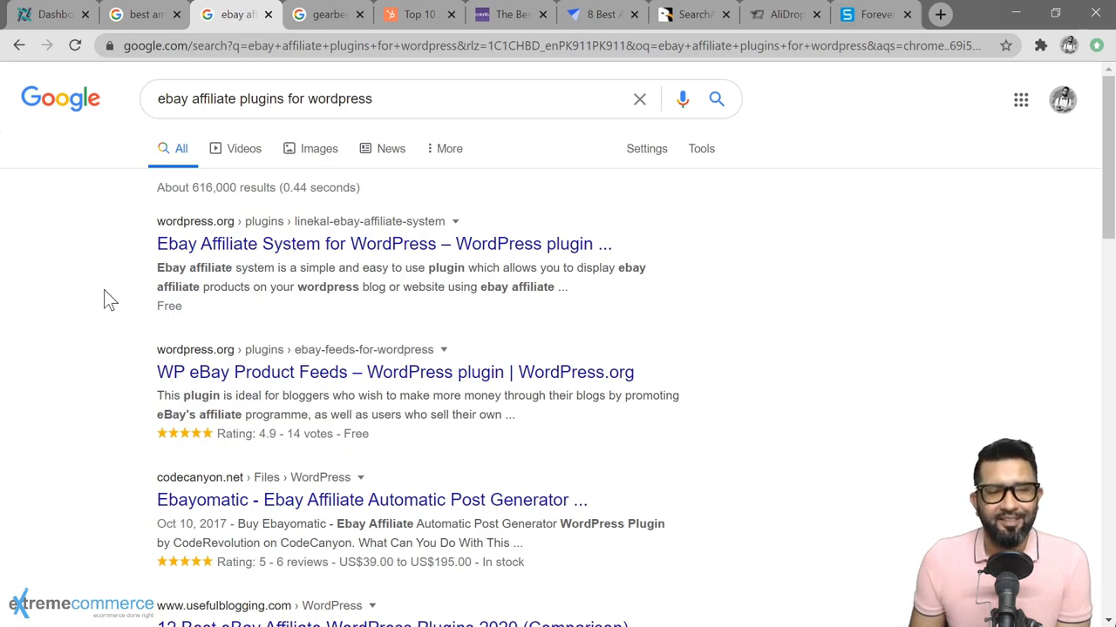
{"action": "left_click", "coordinate": [305, 26]}
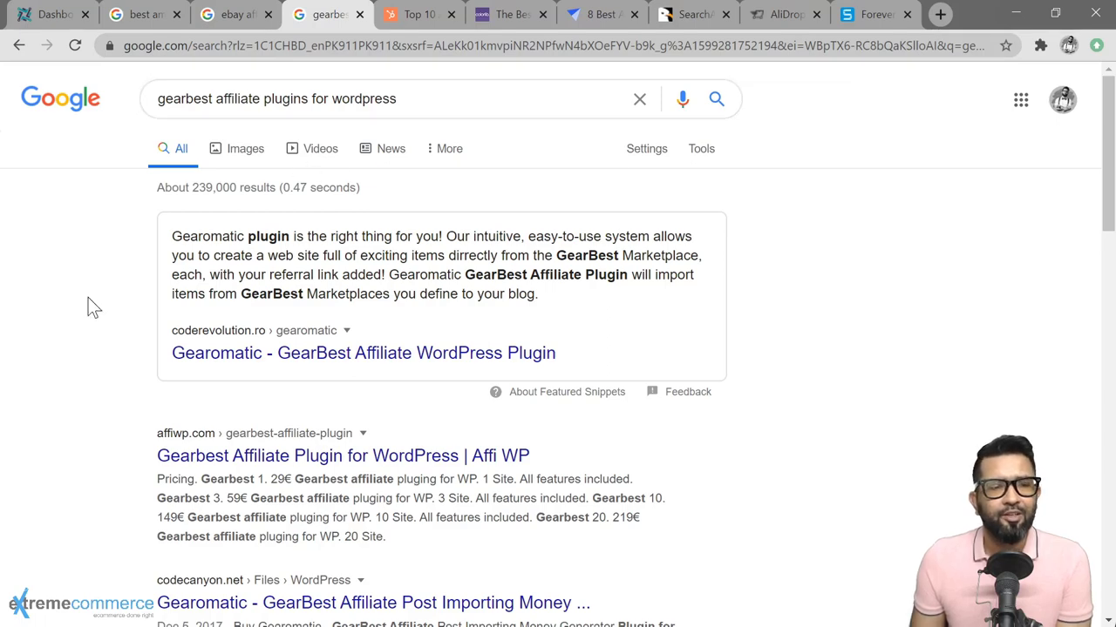
{"action": "scroll", "coordinate": [83, 311], "scroll_direction": "down", "scroll_amount": 3}
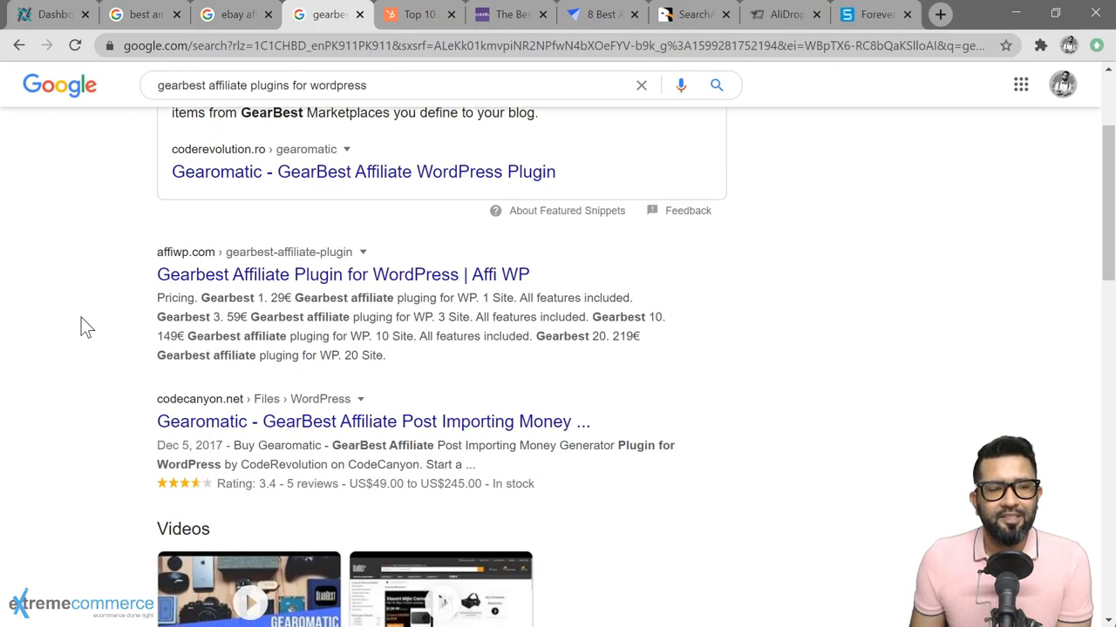
{"action": "scroll", "coordinate": [81, 317], "scroll_direction": "down", "scroll_amount": 1}
{"action": "scroll", "coordinate": [81, 317], "scroll_direction": "up", "scroll_amount": 5}
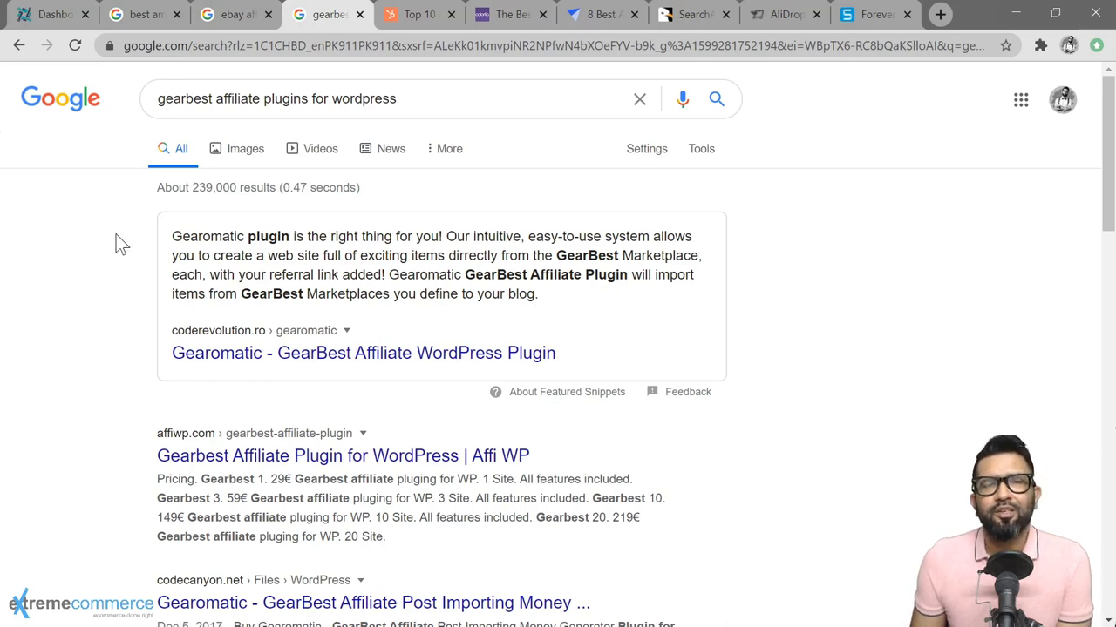
Look through the Google results for the best Amazon affiliate plugins for WordPress
{"action": "left_click", "coordinate": [142, 15]}
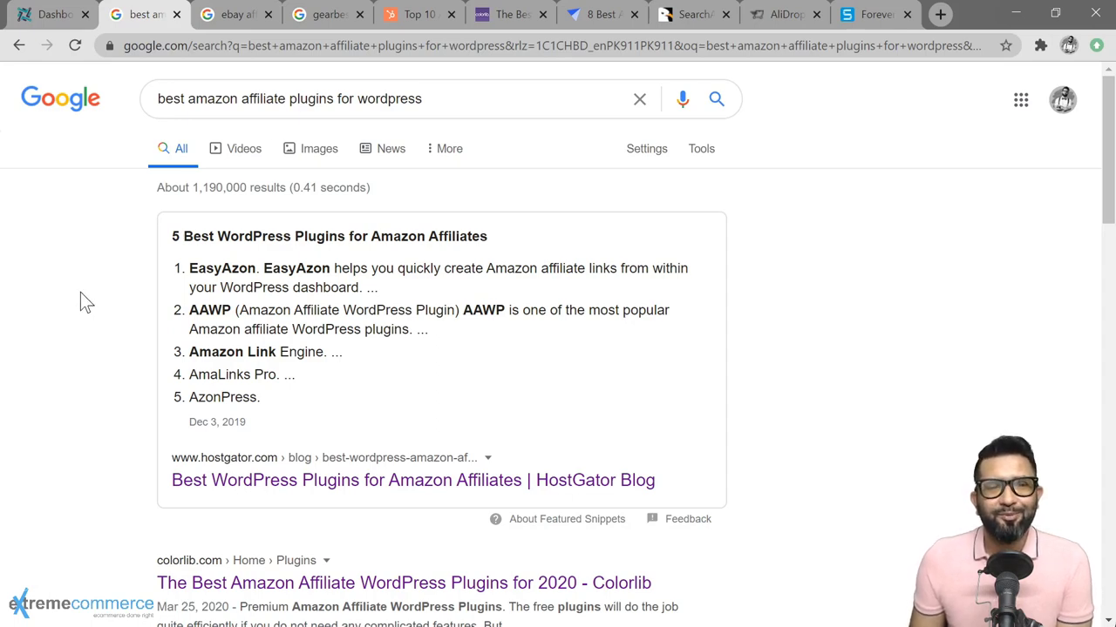
{"action": "scroll", "coordinate": [79, 287], "scroll_direction": "down", "scroll_amount": 2}
{"action": "scroll", "coordinate": [84, 296], "scroll_direction": "down", "scroll_amount": 5}
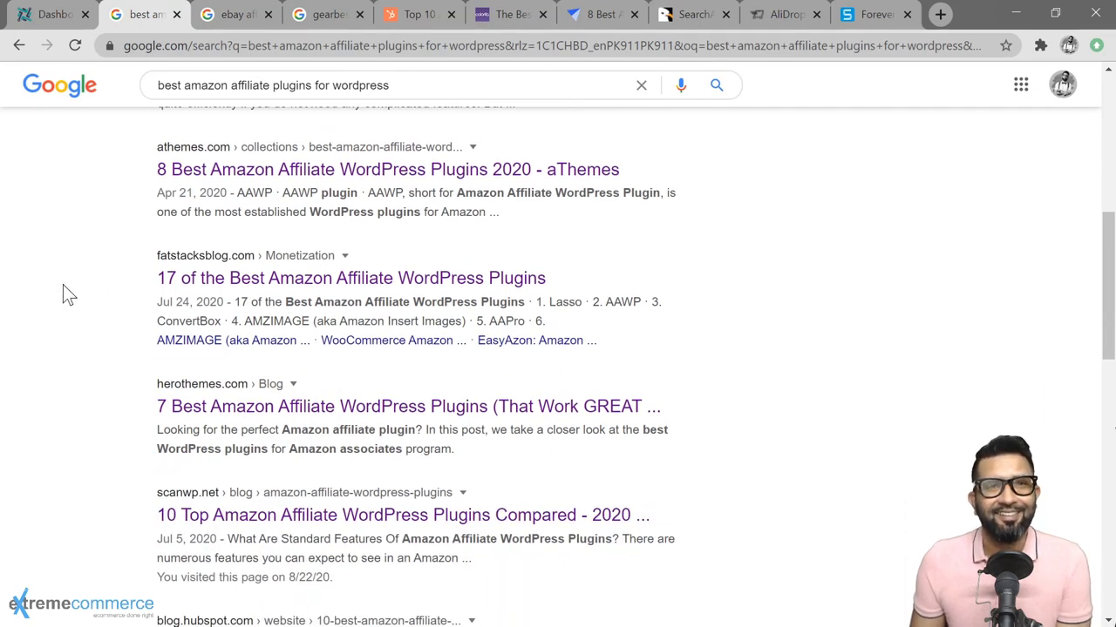
{"action": "scroll", "coordinate": [63, 284], "scroll_direction": "up", "scroll_amount": 2}
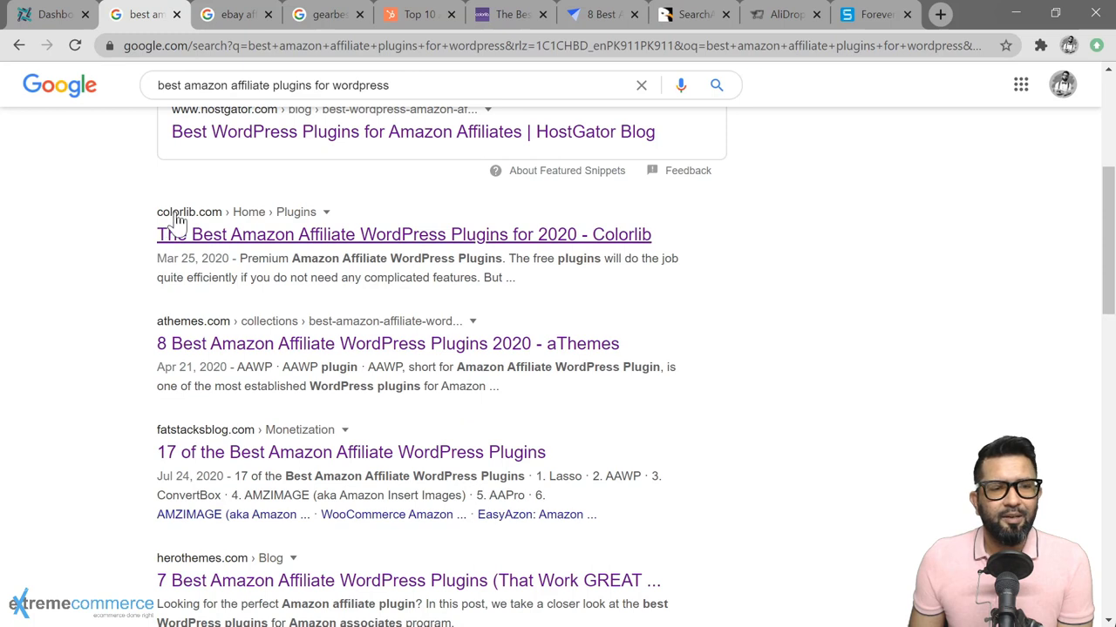
Bring up the Colorlib article on Amazon affiliate WordPress plugins and read its introduction and the Amazon Affiliate for WordPress section
{"action": "left_click", "coordinate": [513, 17]}
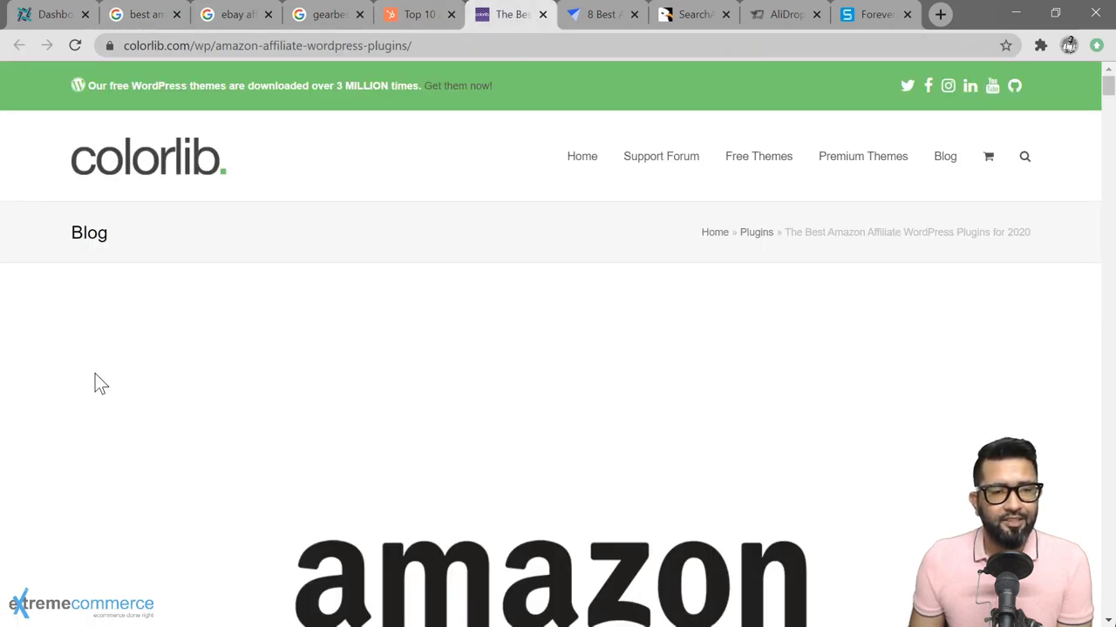
{"action": "scroll", "coordinate": [96, 387], "scroll_direction": "down", "scroll_amount": 7}
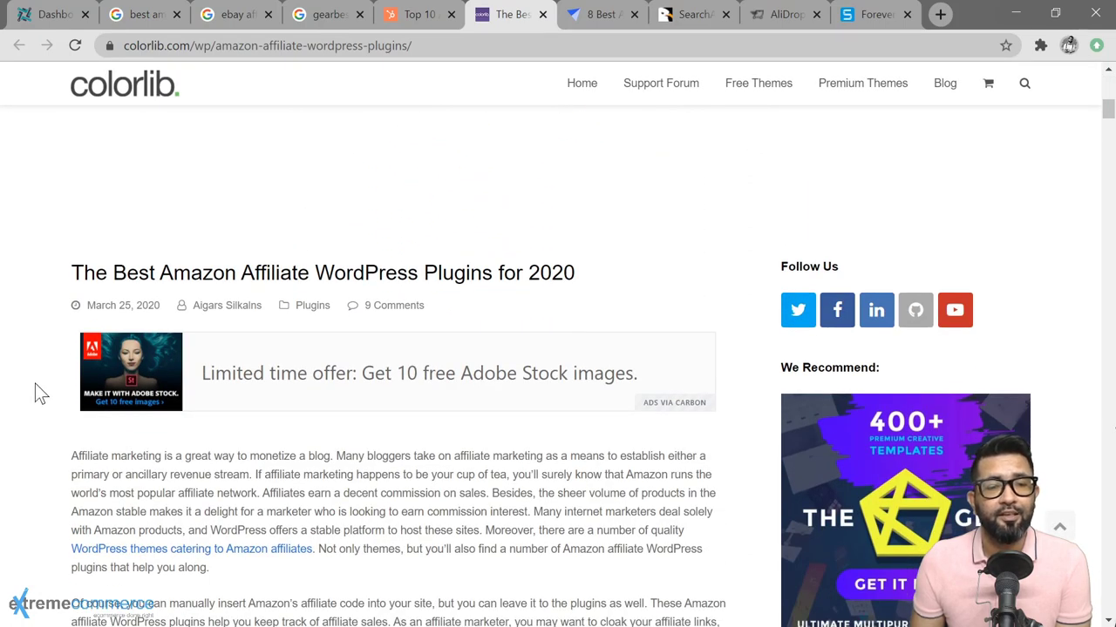
{"action": "scroll", "coordinate": [31, 365], "scroll_direction": "down", "scroll_amount": 4}
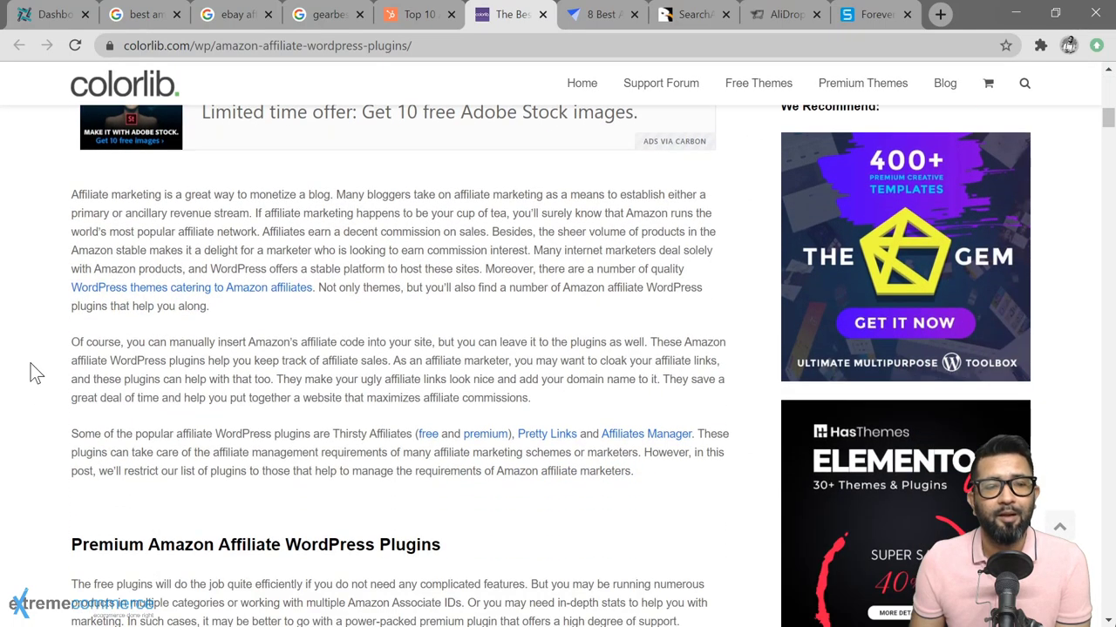
{"action": "scroll", "coordinate": [30, 374], "scroll_direction": "down", "scroll_amount": 4}
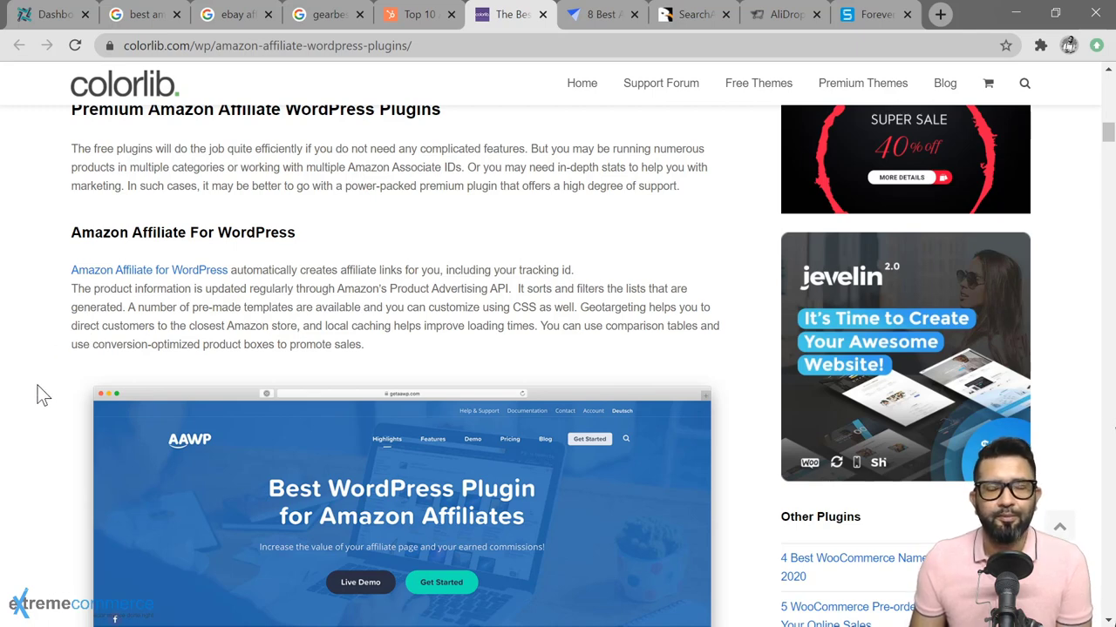
{"action": "scroll", "coordinate": [38, 387], "scroll_direction": "down", "scroll_amount": 2}
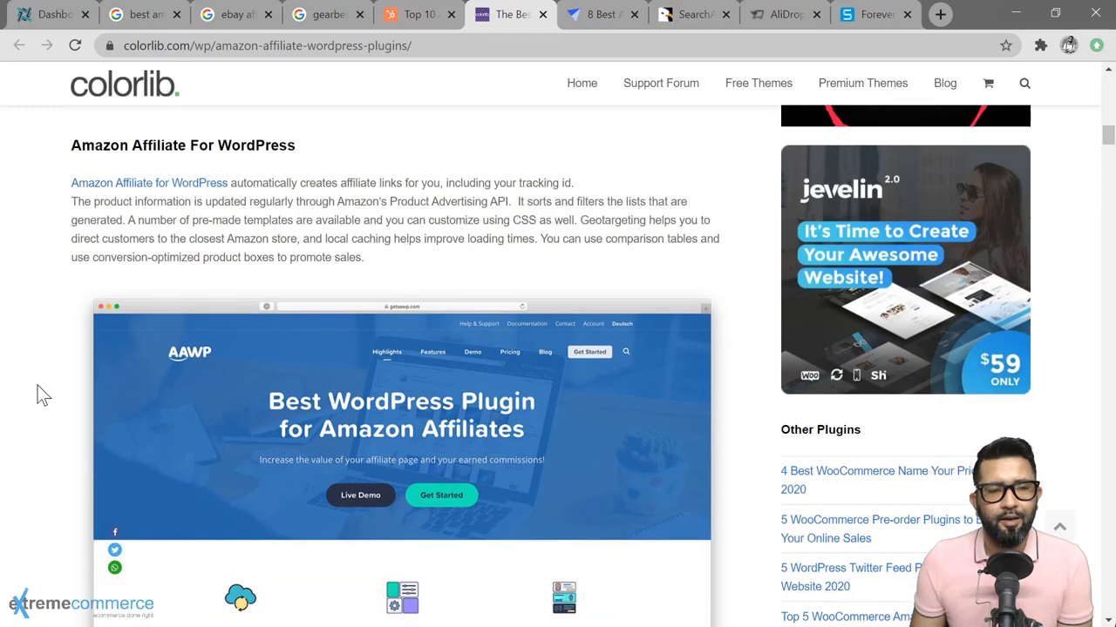
{"action": "scroll", "coordinate": [37, 385], "scroll_direction": "down", "scroll_amount": 7}
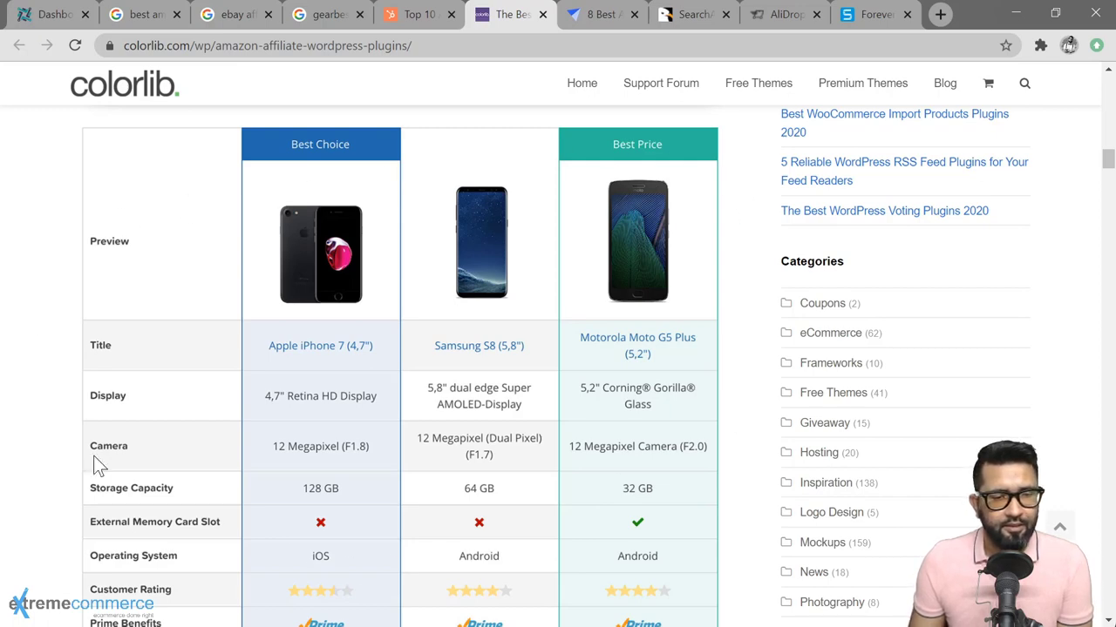
{"action": "scroll", "coordinate": [13, 331], "scroll_direction": "down", "scroll_amount": 5}
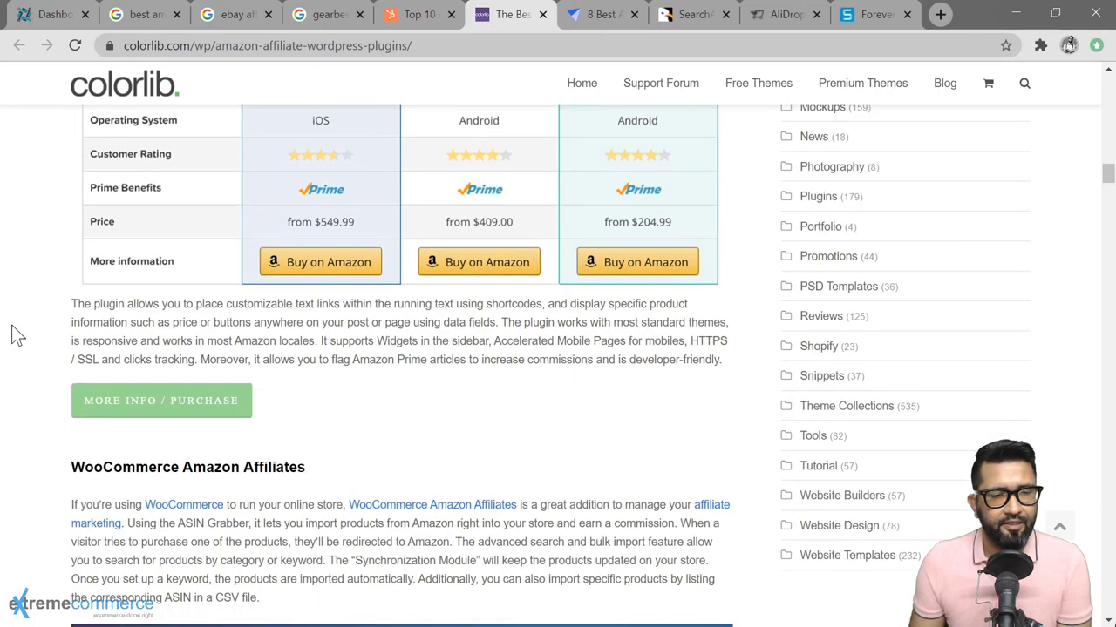
{"action": "scroll", "coordinate": [13, 332], "scroll_direction": "down", "scroll_amount": 1}
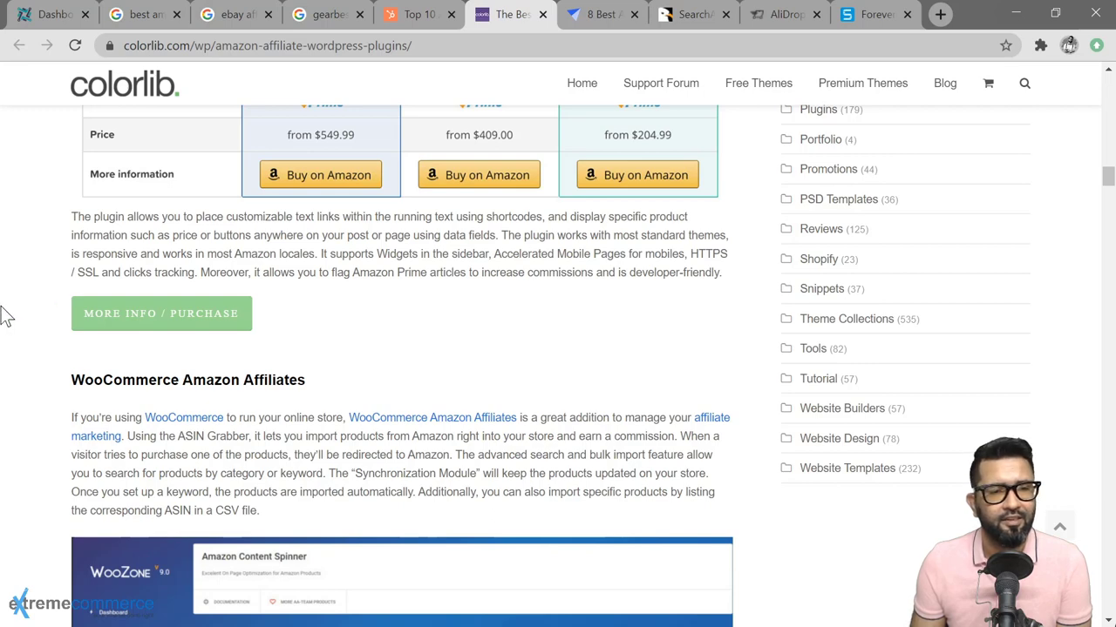
Examine the remaining premium plugins in the Colorlib article, from WooCommerce Amazon Affiliates through AAPro and Azonberg to the WooZone bundle
{"action": "scroll", "coordinate": [21, 436], "scroll_direction": "down", "scroll_amount": 3}
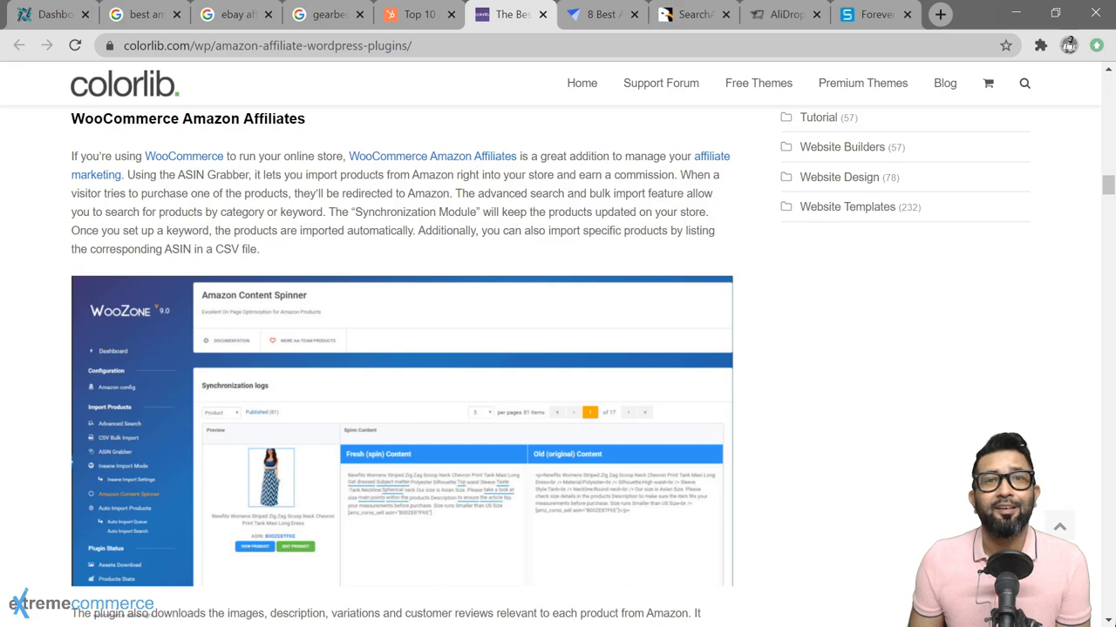
{"action": "scroll", "coordinate": [266, 178], "scroll_direction": "down", "scroll_amount": 9}
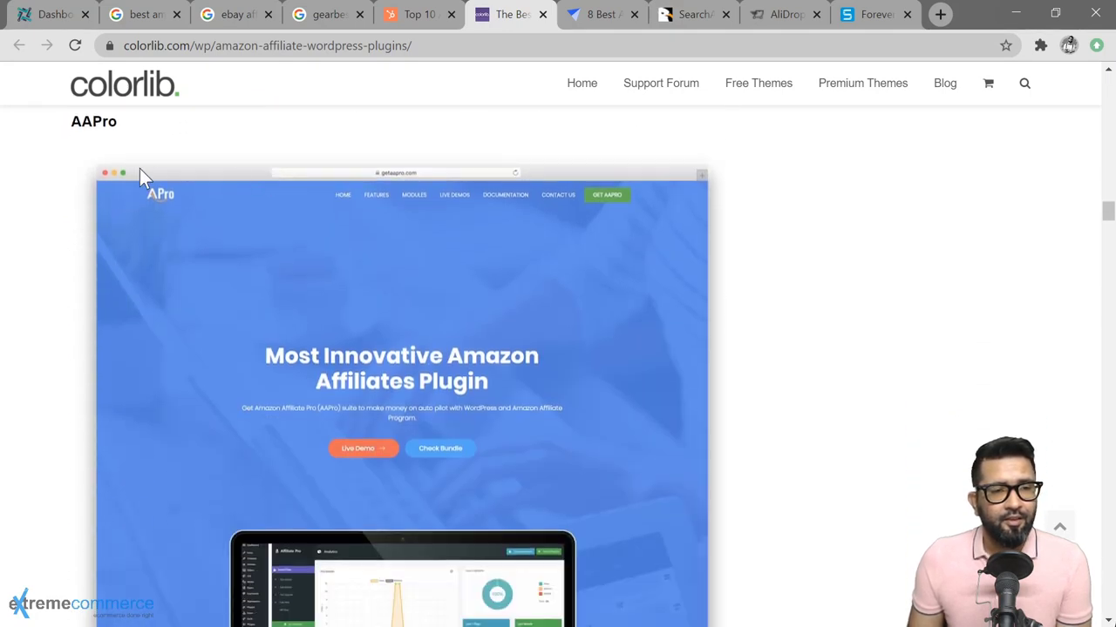
{"action": "scroll", "coordinate": [62, 259], "scroll_direction": "down", "scroll_amount": 6}
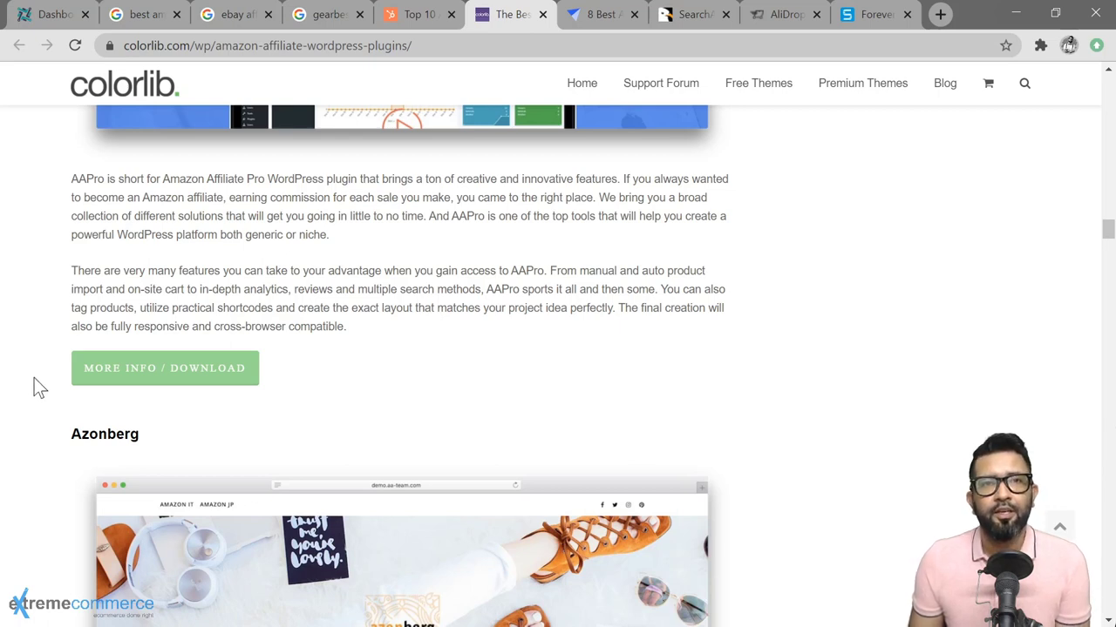
{"action": "scroll", "coordinate": [34, 378], "scroll_direction": "down", "scroll_amount": 6}
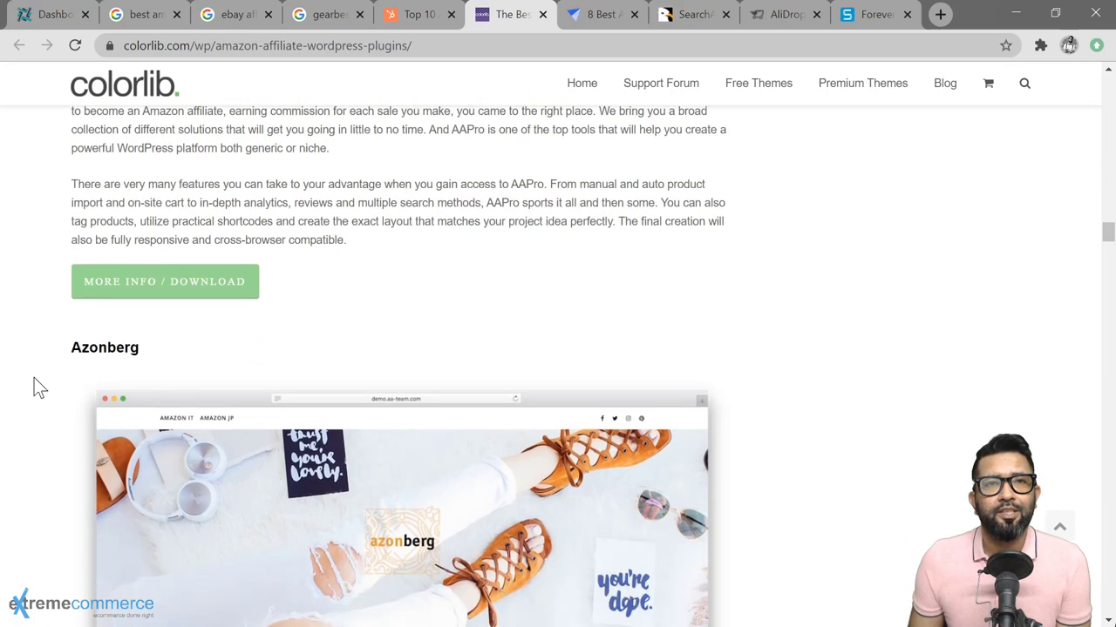
{"action": "scroll", "coordinate": [34, 378], "scroll_direction": "down", "scroll_amount": 7}
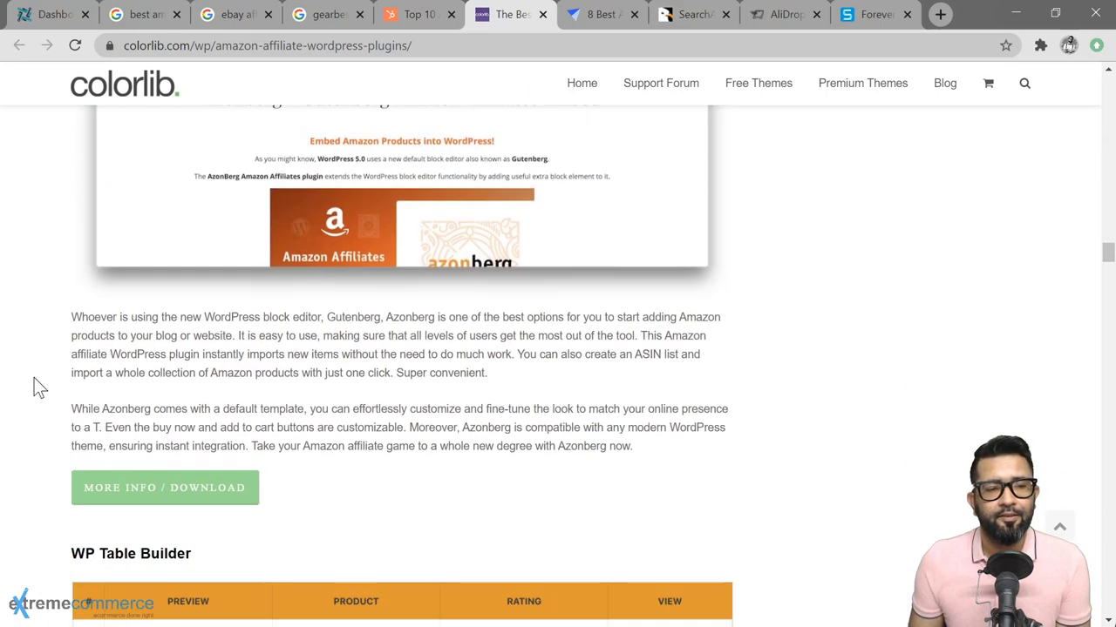
{"action": "scroll", "coordinate": [34, 379], "scroll_direction": "down", "scroll_amount": 9}
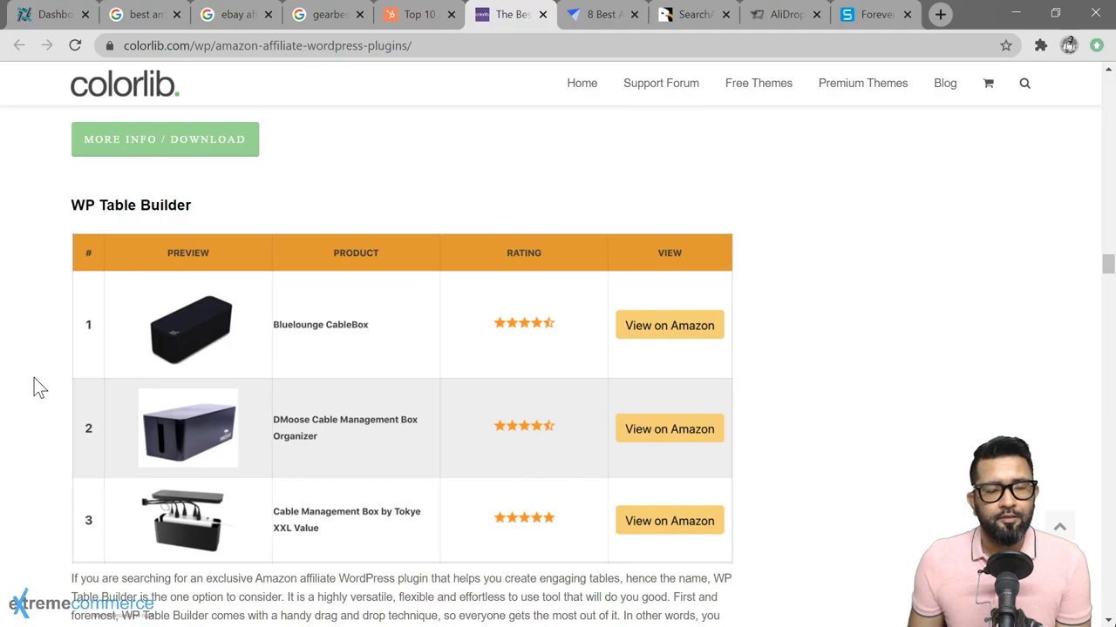
{"action": "scroll", "coordinate": [34, 377], "scroll_direction": "down", "scroll_amount": 20}
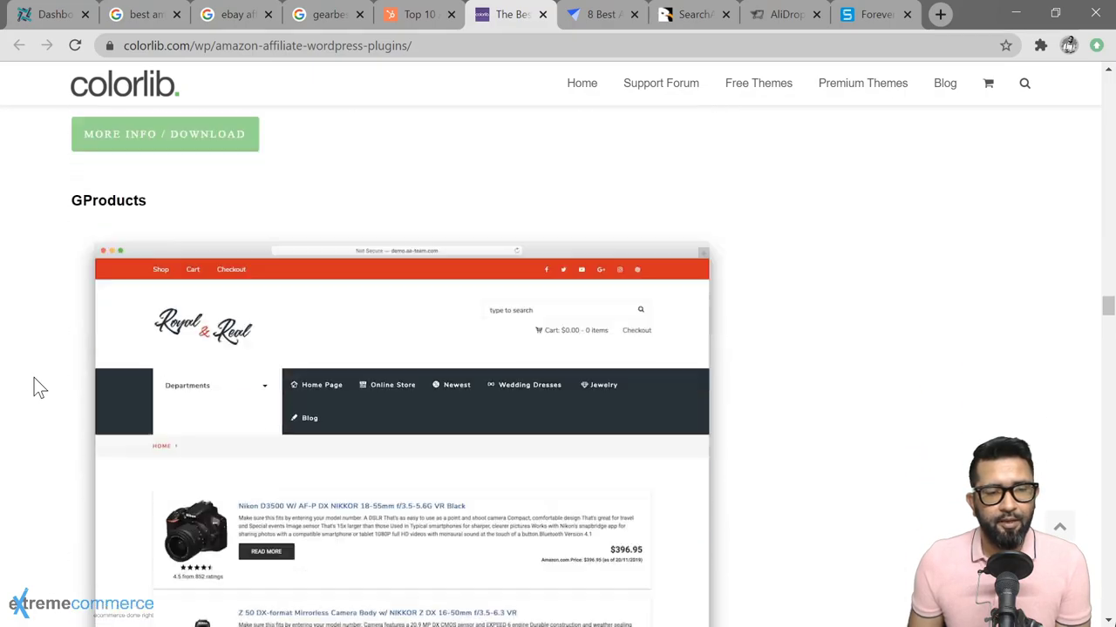
{"action": "scroll", "coordinate": [34, 388], "scroll_direction": "down", "scroll_amount": 20}
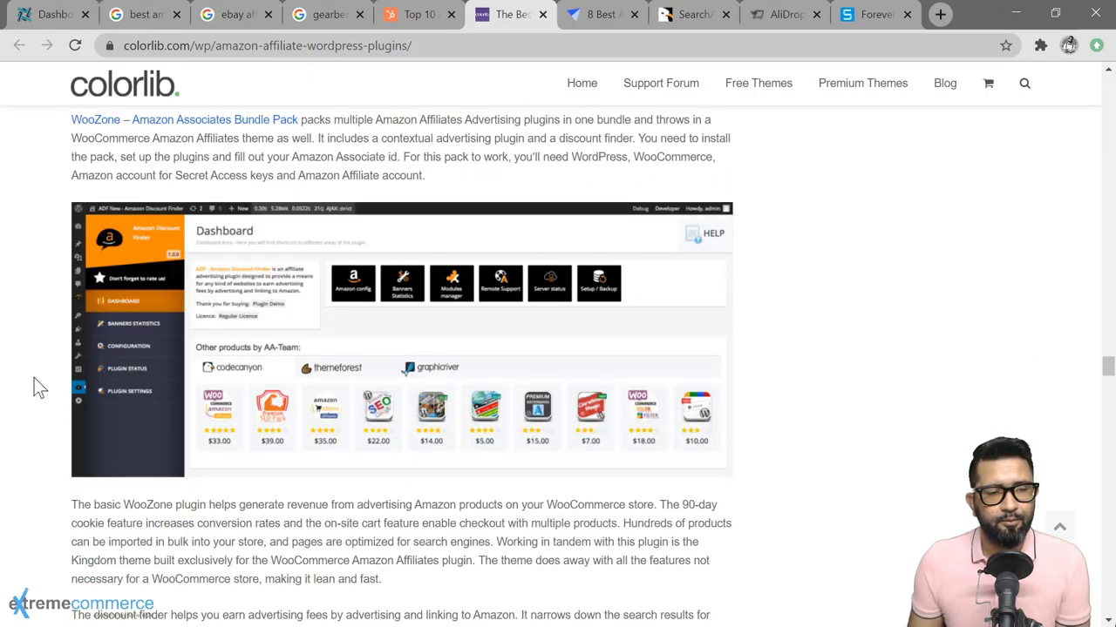
Examine the free plugins in the Colorlib article: EasyAzon, Amazon Link, Amazon JS and Amazon Product In A Post
{"action": "scroll", "coordinate": [34, 384], "scroll_direction": "down", "scroll_amount": 1}
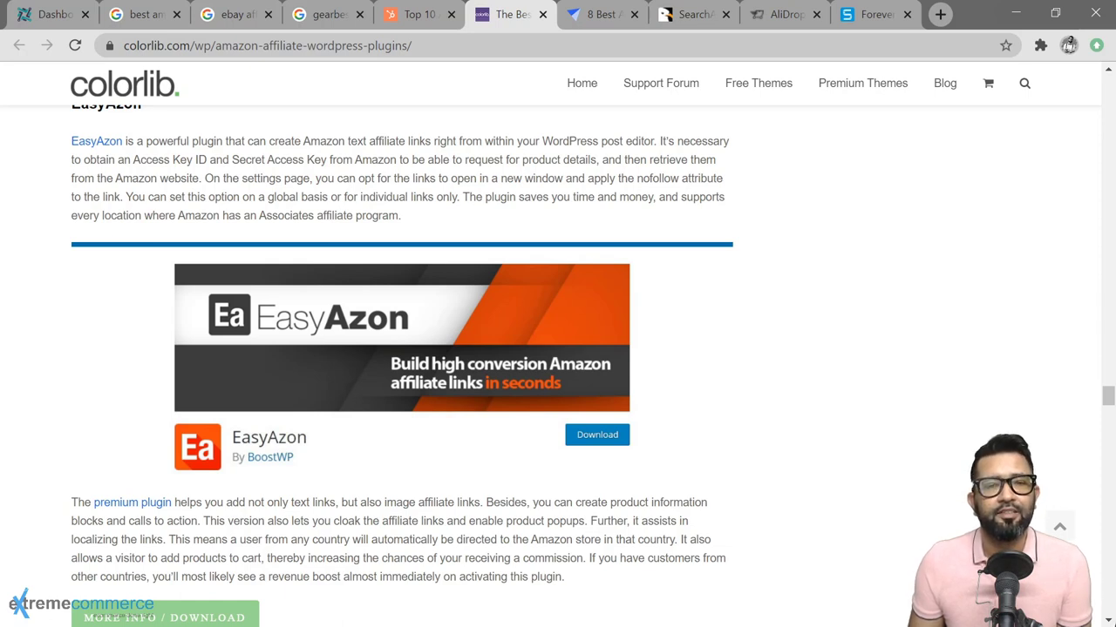
{"action": "scroll", "coordinate": [17, 297], "scroll_direction": "up", "scroll_amount": 2}
{"action": "scroll", "coordinate": [20, 349], "scroll_direction": "down", "scroll_amount": 1}
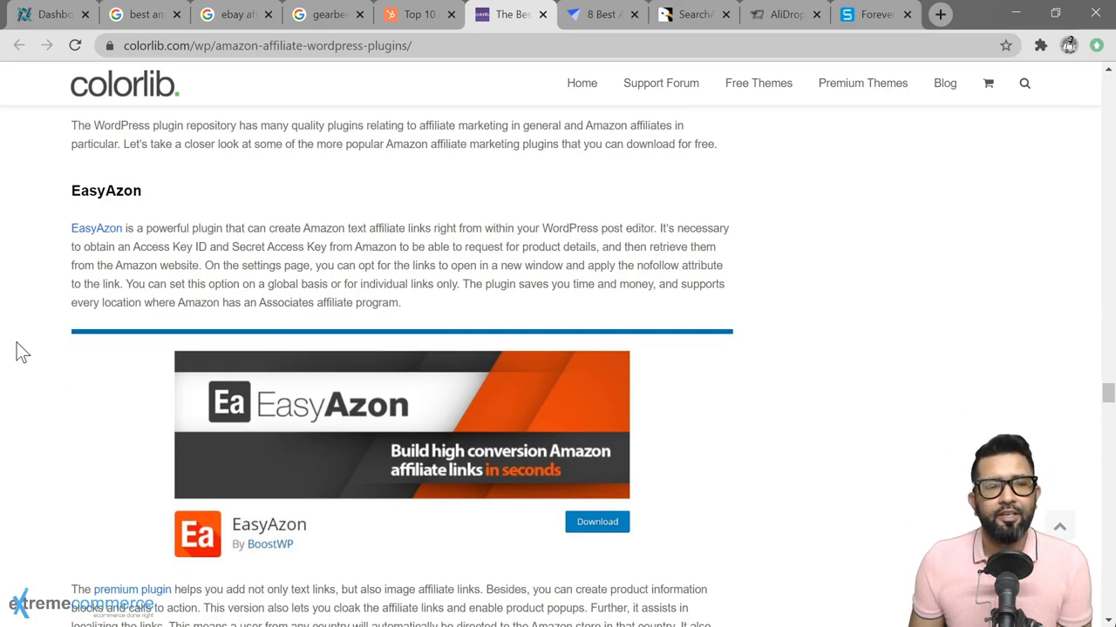
{"action": "scroll", "coordinate": [22, 352], "scroll_direction": "down", "scroll_amount": 4}
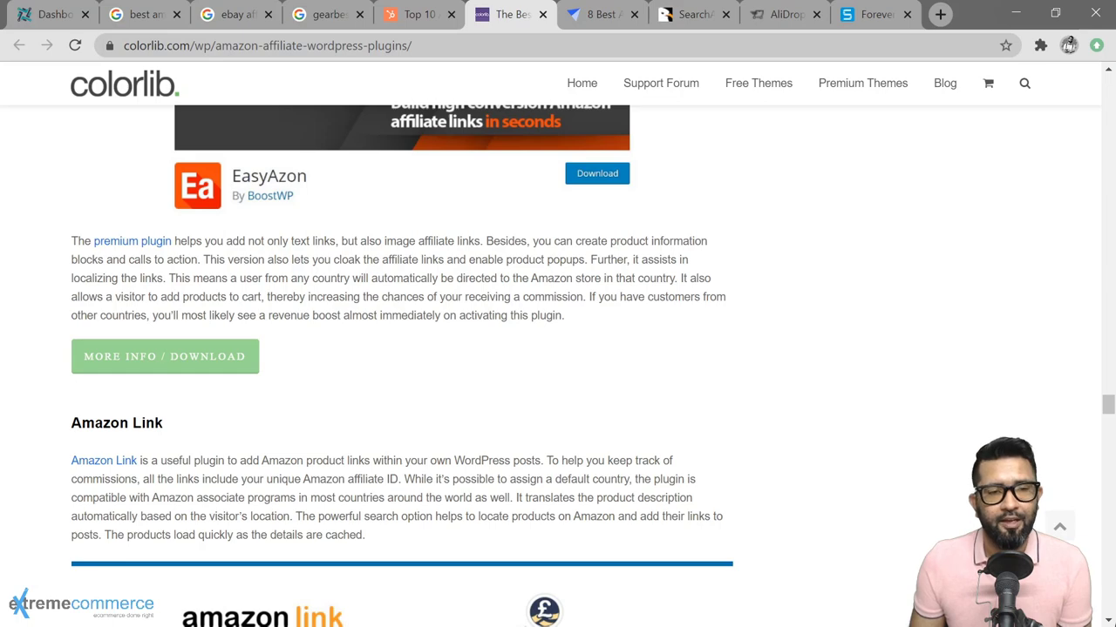
{"action": "scroll", "coordinate": [386, 269], "scroll_direction": "down", "scroll_amount": 3}
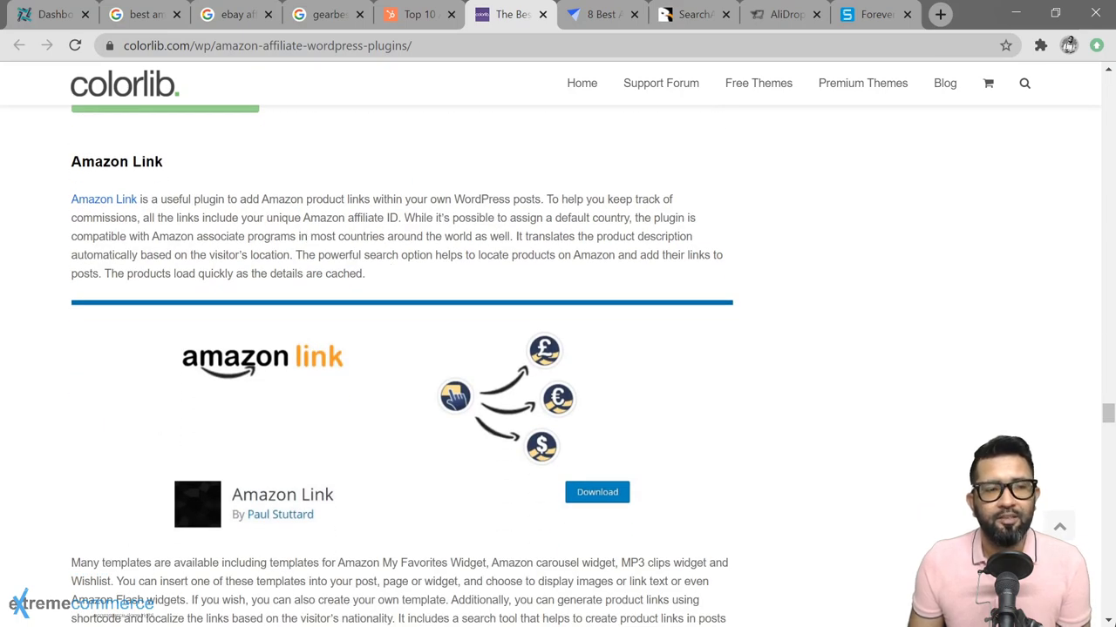
{"action": "scroll", "coordinate": [464, 245], "scroll_direction": "down", "scroll_amount": 7}
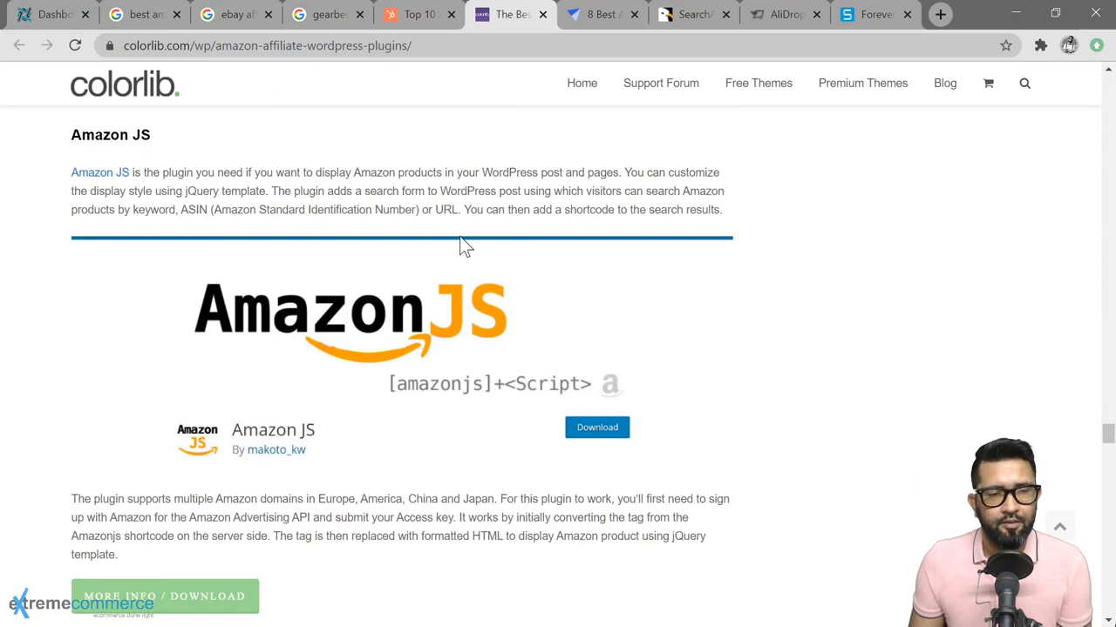
{"action": "scroll", "coordinate": [464, 245], "scroll_direction": "down", "scroll_amount": 5}
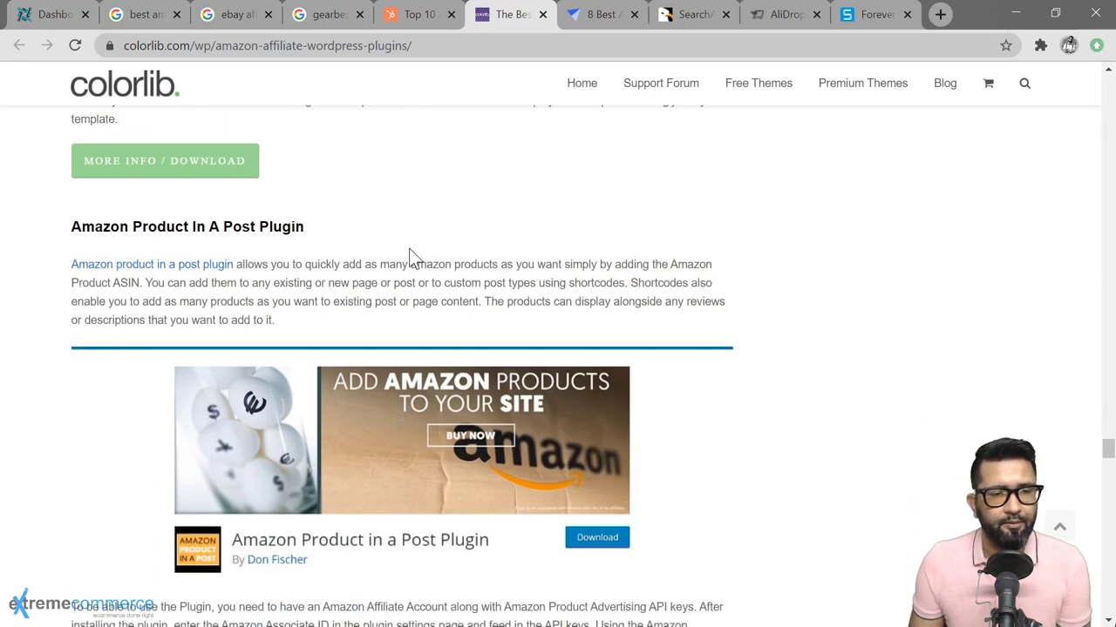
Examine the rest of the Colorlib article, from Amazon Product In A Post through Amazon Auto Links and Easy Affiliate Links to the conclusion
{"action": "scroll", "coordinate": [410, 253], "scroll_direction": "down", "scroll_amount": 1}
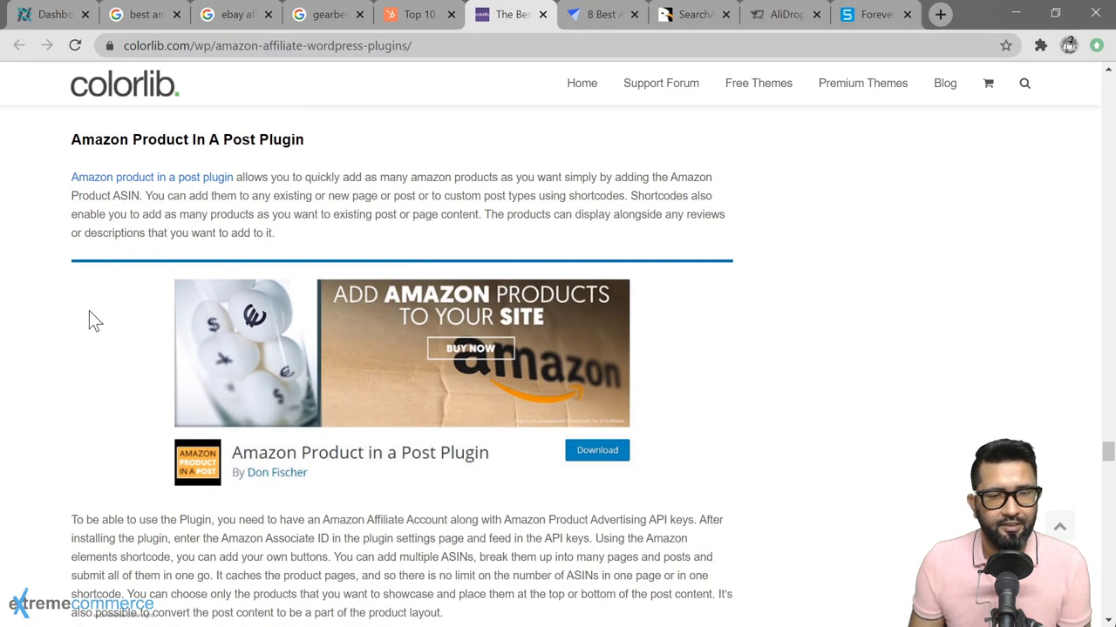
{"action": "scroll", "coordinate": [672, 332], "scroll_direction": "down", "scroll_amount": 6}
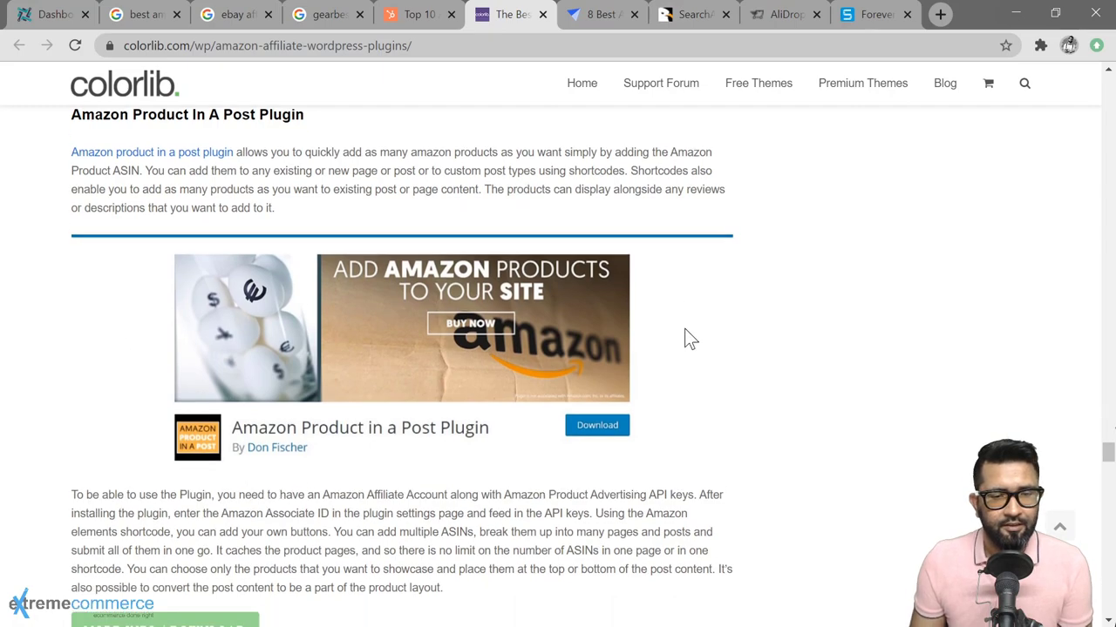
{"action": "scroll", "coordinate": [684, 329], "scroll_direction": "down", "scroll_amount": 14}
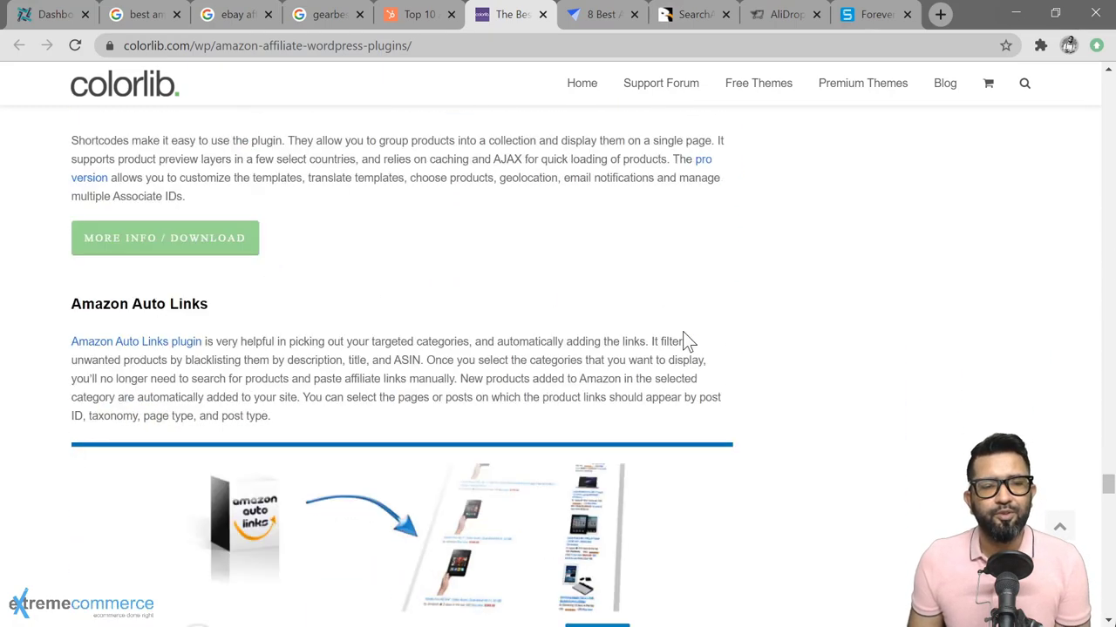
{"action": "scroll", "coordinate": [684, 333], "scroll_direction": "down", "scroll_amount": 9}
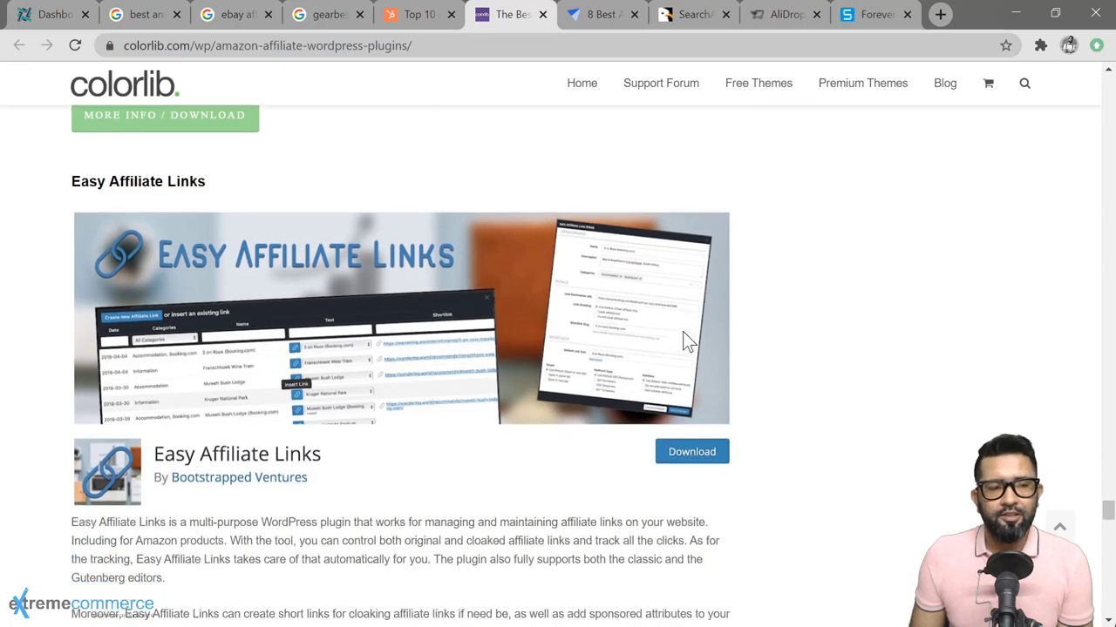
{"action": "scroll", "coordinate": [683, 333], "scroll_direction": "down", "scroll_amount": 7}
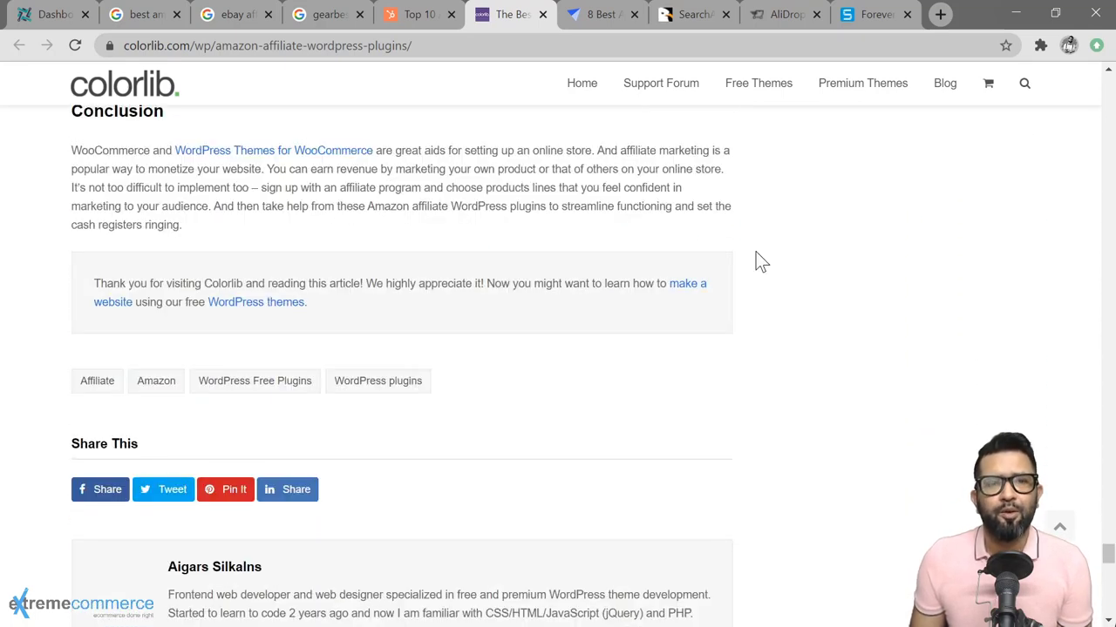
Bring up the SearchAzon plugin page on CodeCanyon and look through its item details and preview images
{"action": "left_click", "coordinate": [693, 17]}
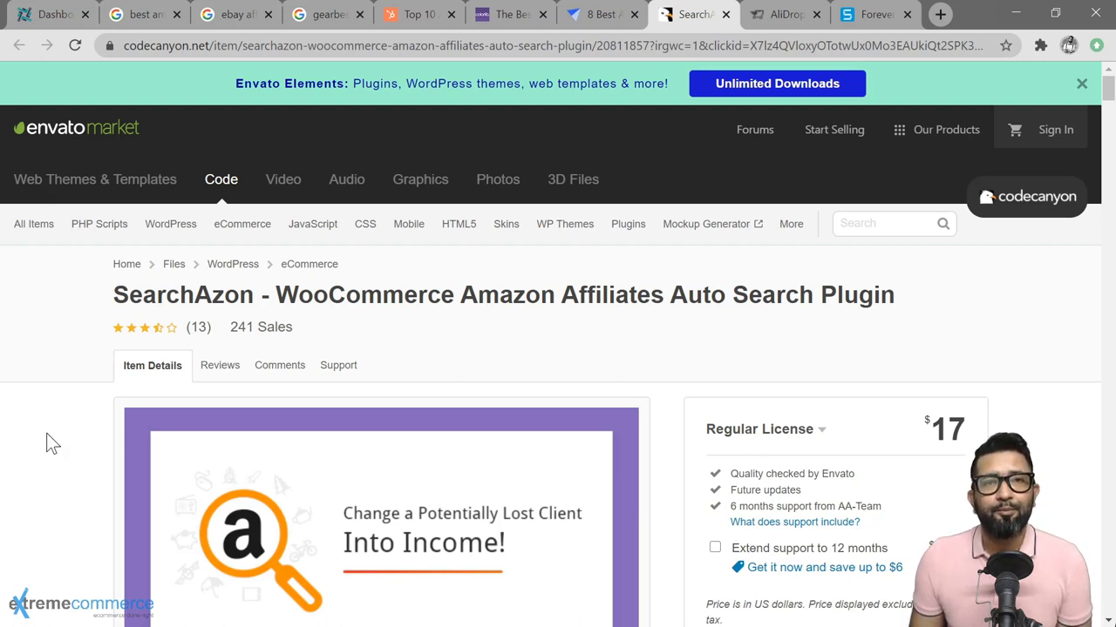
{"action": "scroll", "coordinate": [47, 433], "scroll_direction": "down", "scroll_amount": 20}
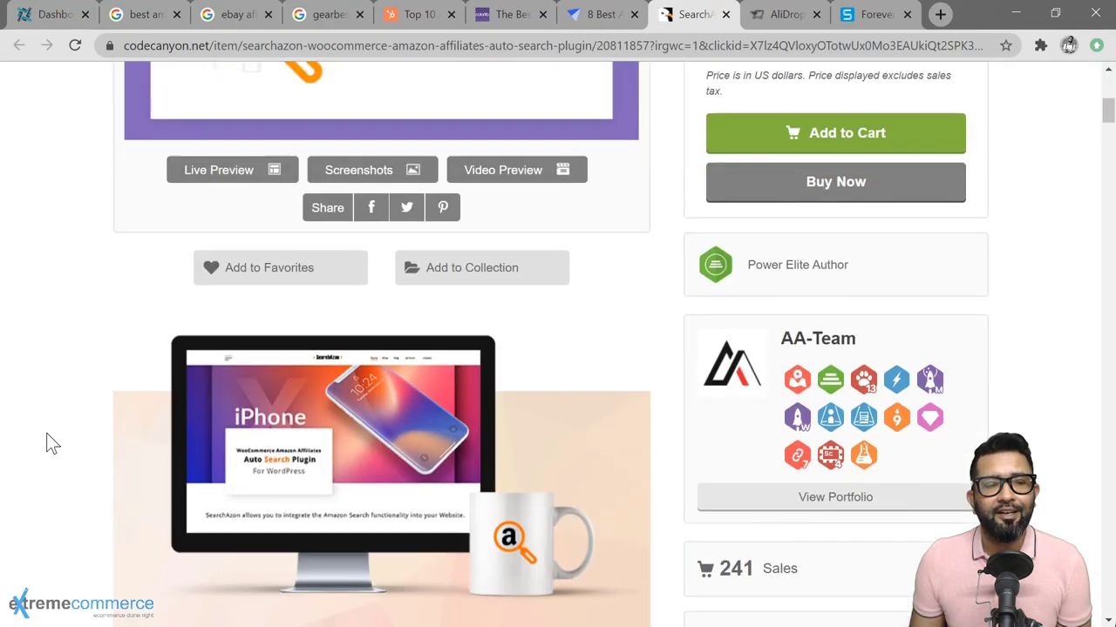
{"action": "scroll", "coordinate": [46, 434], "scroll_direction": "down", "scroll_amount": 4}
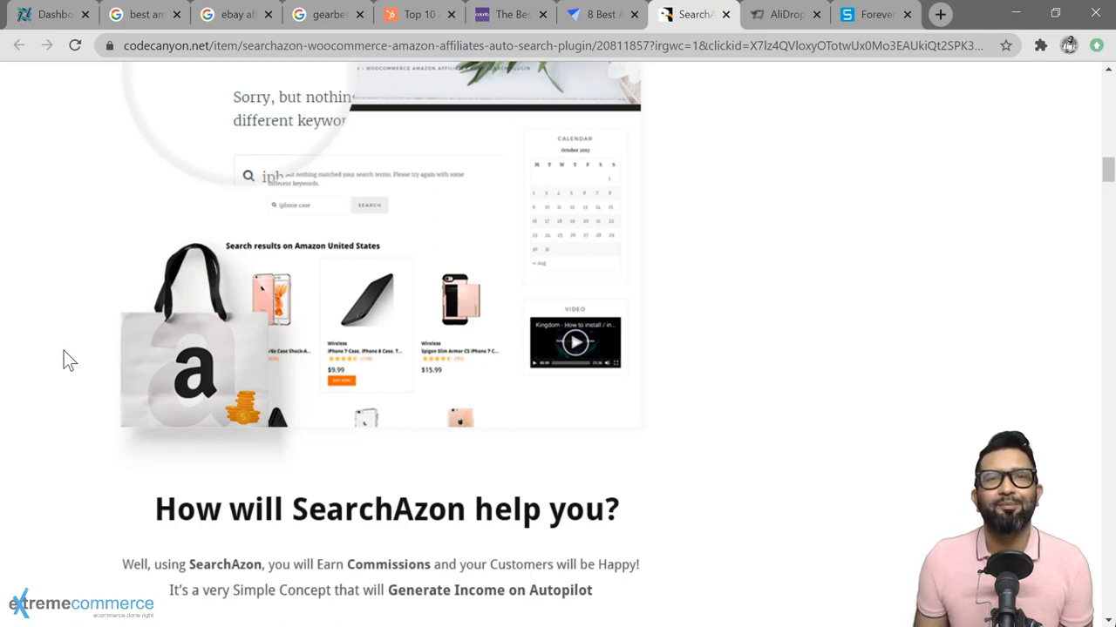
Close the Google search, article and SearchAzon pages, keeping only the WordPress dashboard, AliDropship and ShopMaster open
{"action": "left_click", "coordinate": [176, 14]}
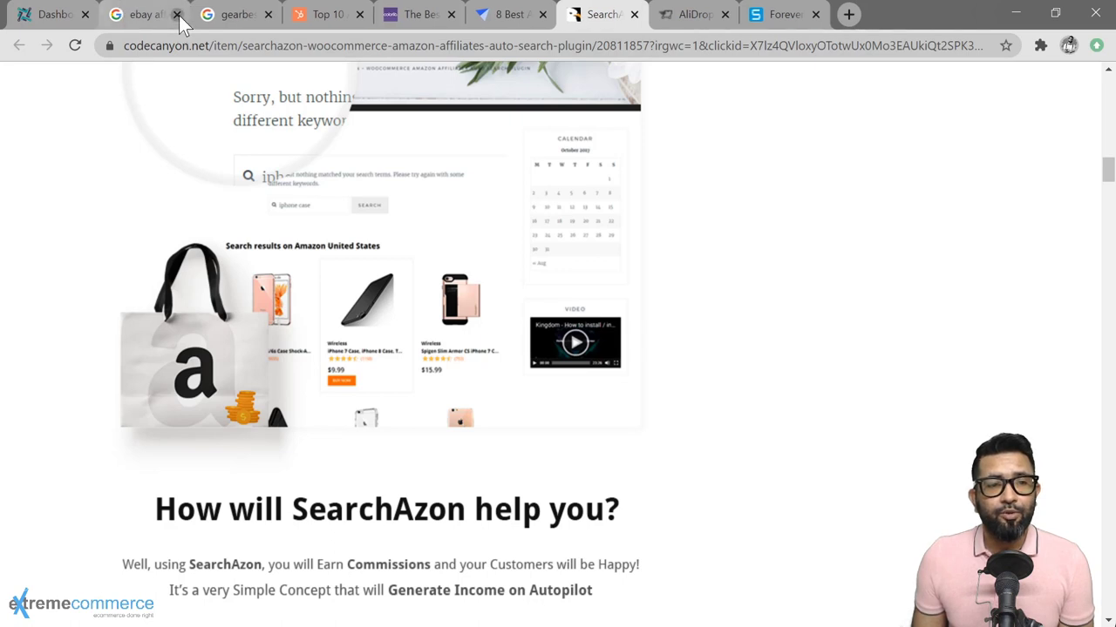
{"action": "left_click", "coordinate": [176, 15]}
{"action": "left_click", "coordinate": [176, 15]}
{"action": "left_click", "coordinate": [176, 14]}
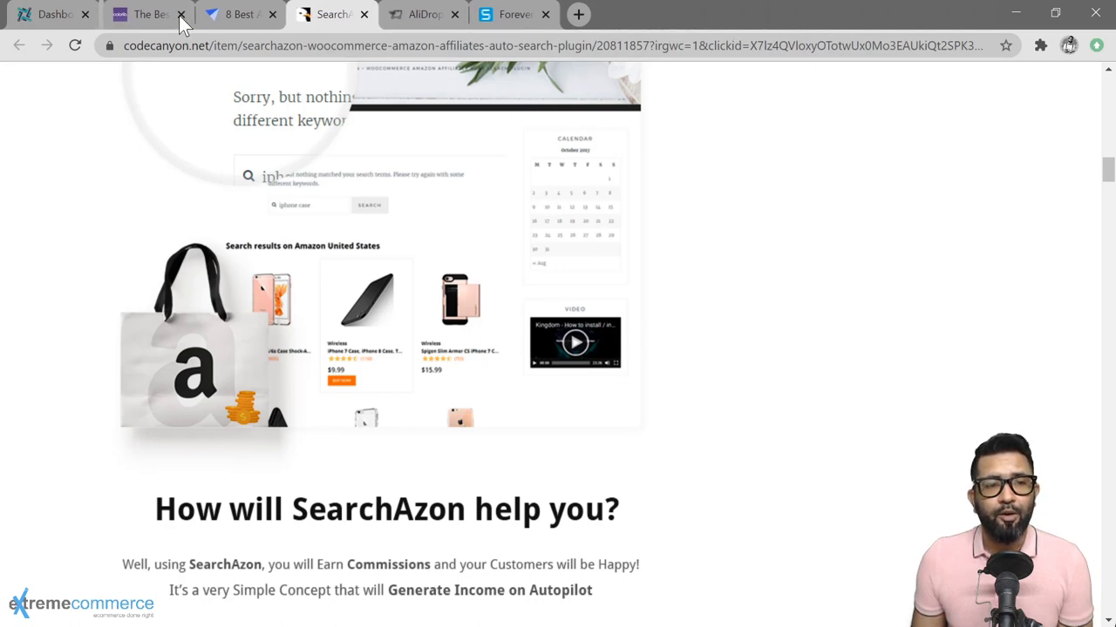
{"action": "left_click", "coordinate": [176, 15]}
{"action": "left_click", "coordinate": [176, 14]}
{"action": "left_click", "coordinate": [176, 14]}
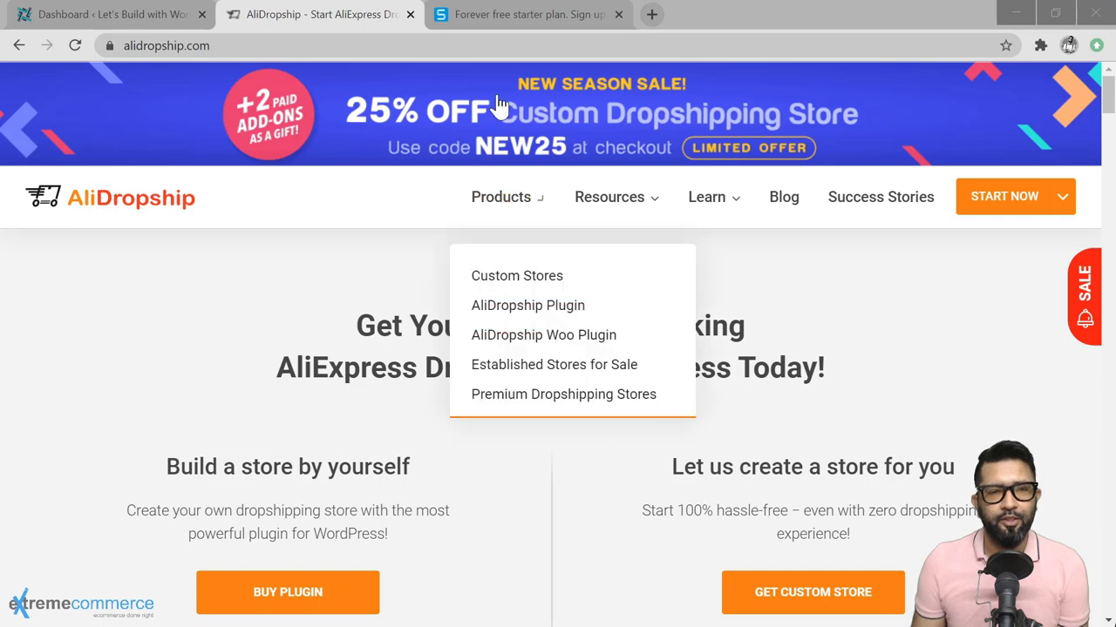
Glance at the ShopMaster pricing page, and return to the AliDropship site to open the AliDropship Plugin product page
{"action": "left_click", "coordinate": [484, 22]}
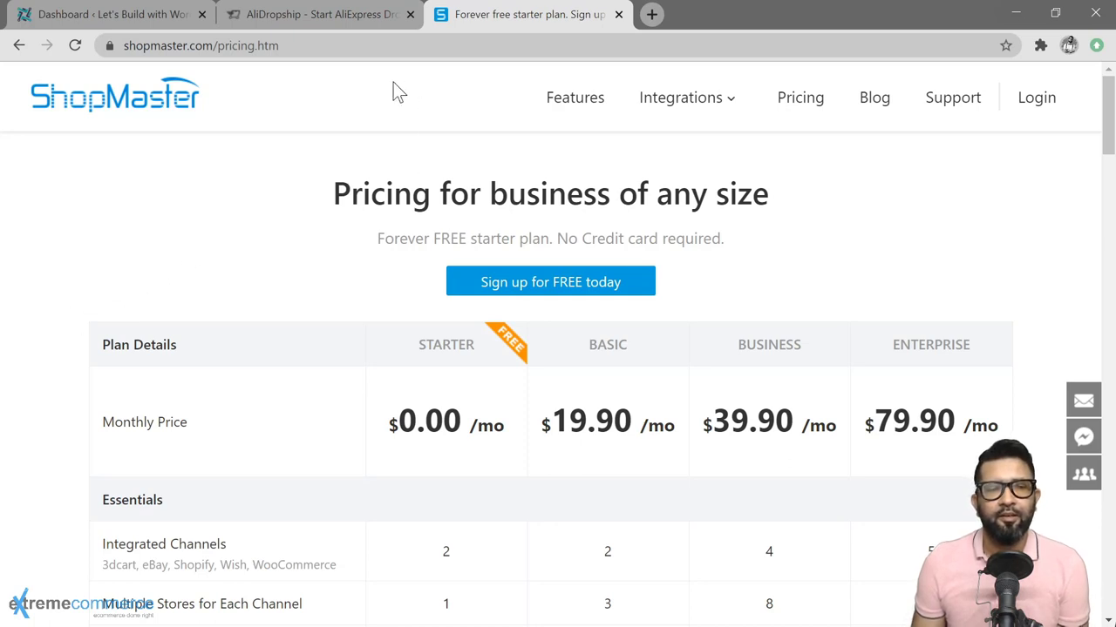
{"action": "left_click", "coordinate": [362, 26]}
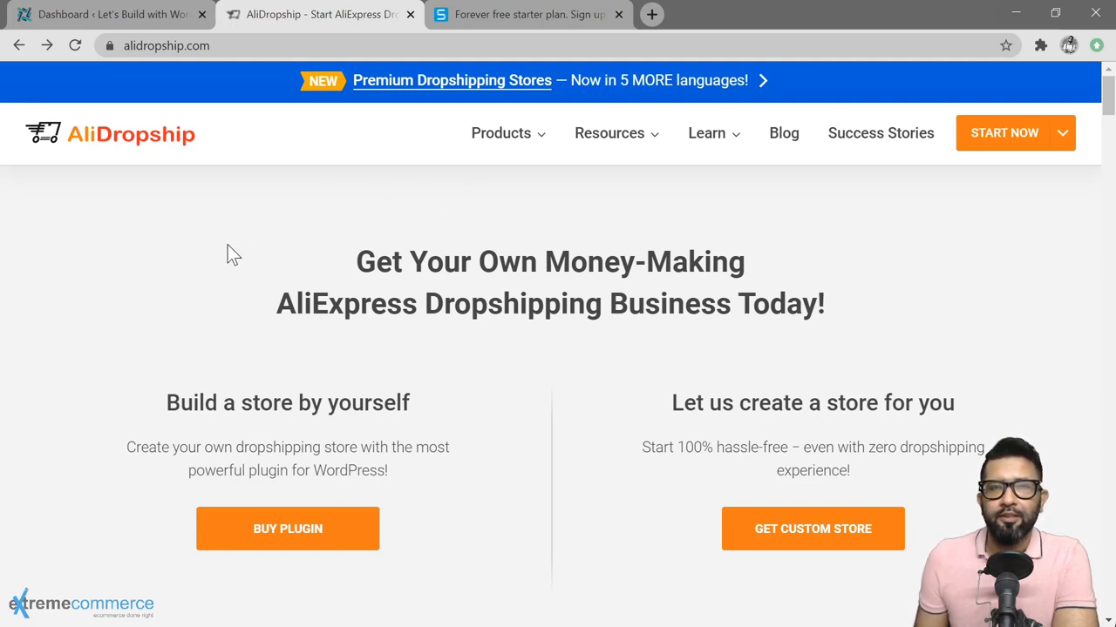
{"action": "mouse_move", "coordinate": [528, 148]}
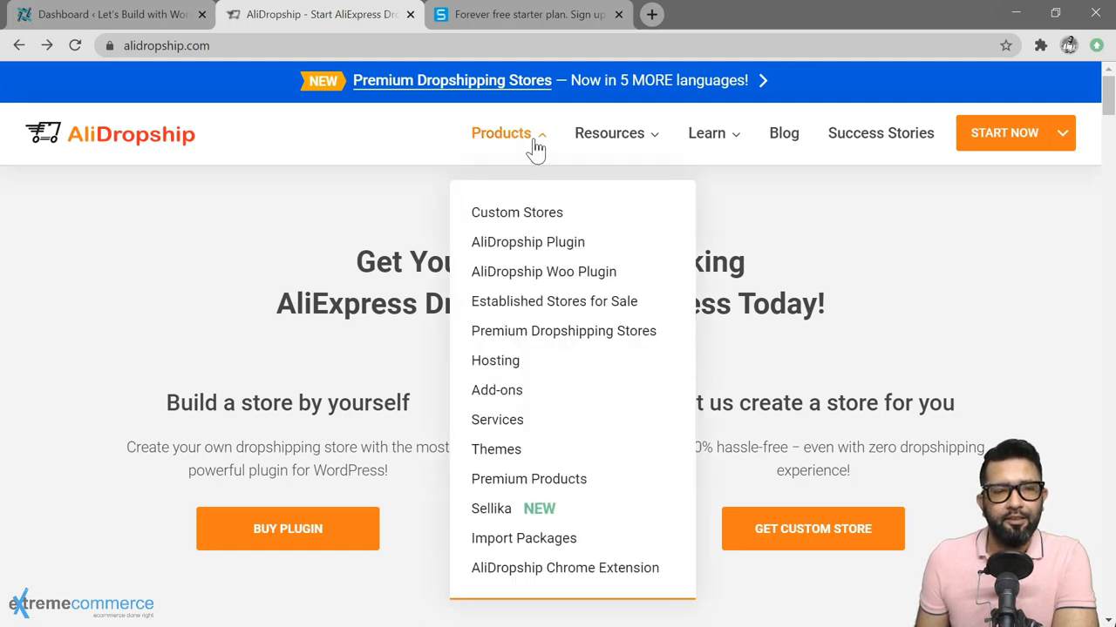
{"action": "left_click", "coordinate": [546, 251]}
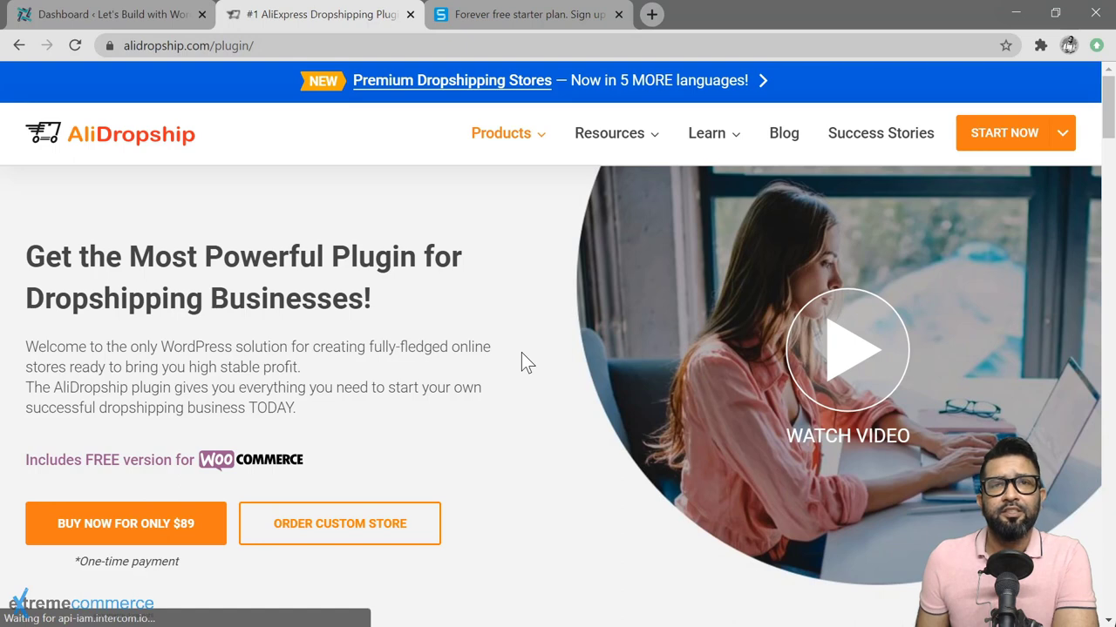
Compare the ShopMaster pricing plans and their essential features, and close the pricing page
{"action": "left_click", "coordinate": [478, 23]}
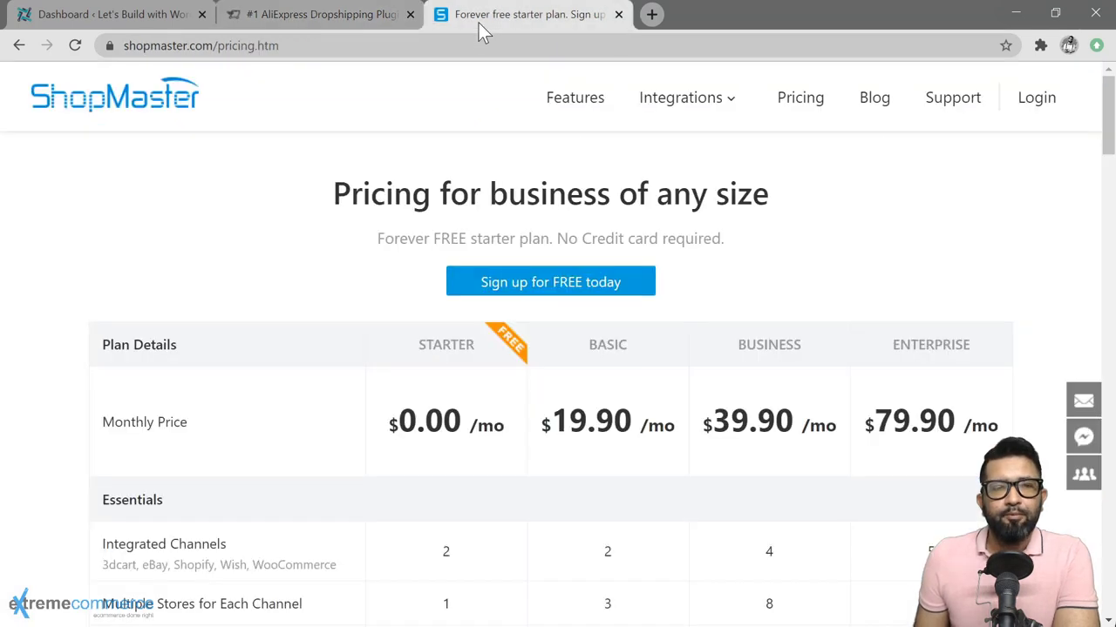
{"action": "scroll", "coordinate": [344, 318], "scroll_direction": "down", "scroll_amount": 2}
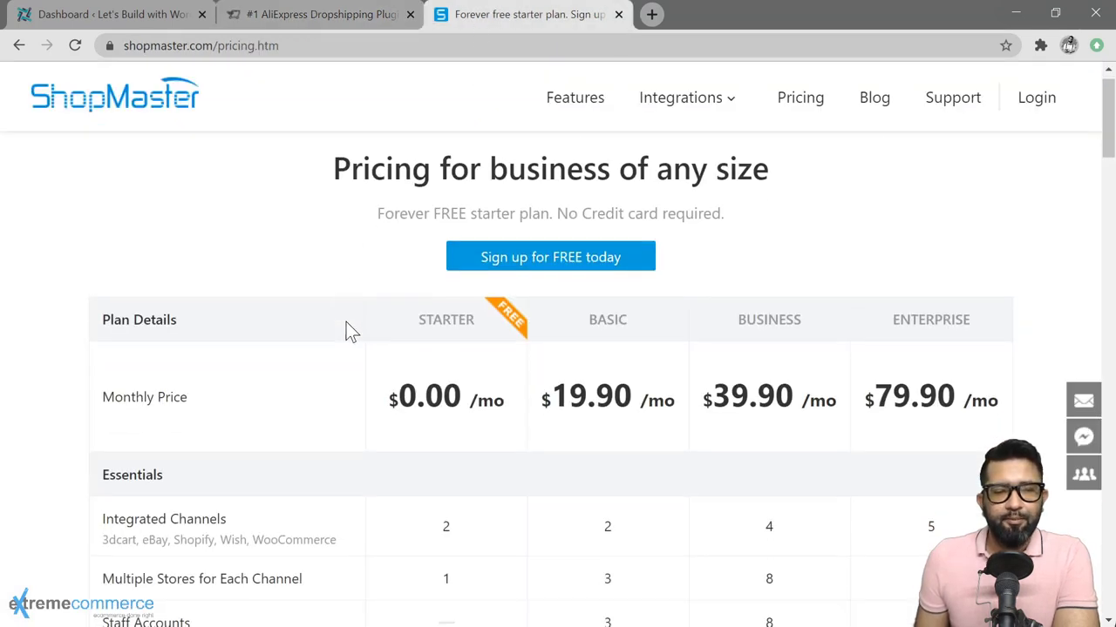
{"action": "scroll", "coordinate": [362, 332], "scroll_direction": "down", "scroll_amount": 2}
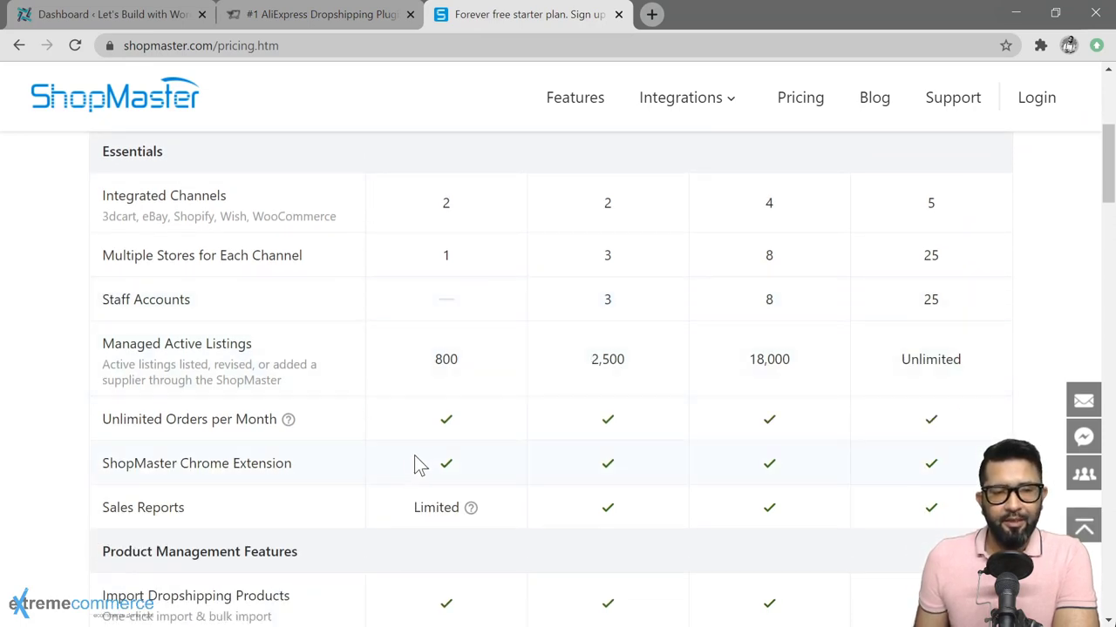
{"action": "scroll", "coordinate": [407, 383], "scroll_direction": "up", "scroll_amount": 4}
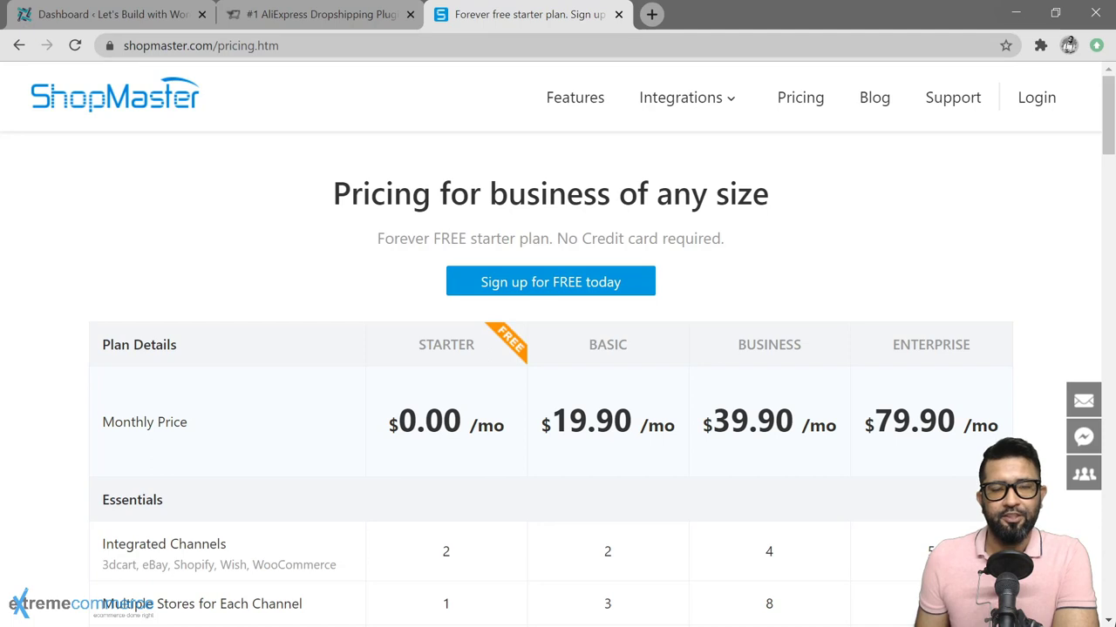
{"action": "left_click", "coordinate": [618, 14]}
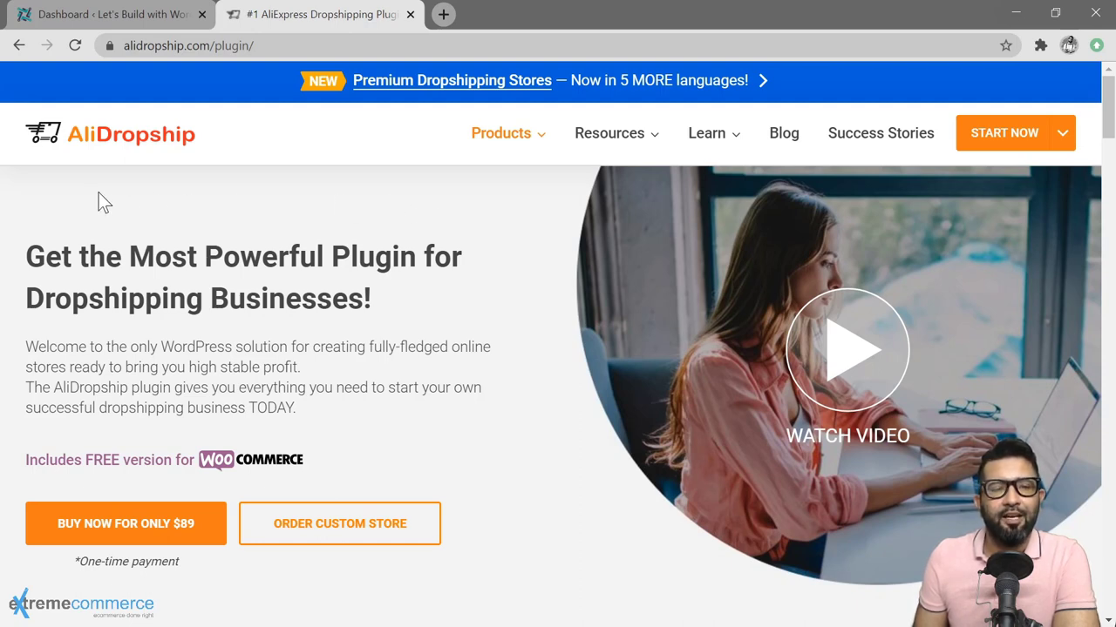
In the WordPress admin, upload alidswoo_ion72.zip as a new plugin, install it and activate it
{"action": "mouse_move", "coordinate": [511, 164]}
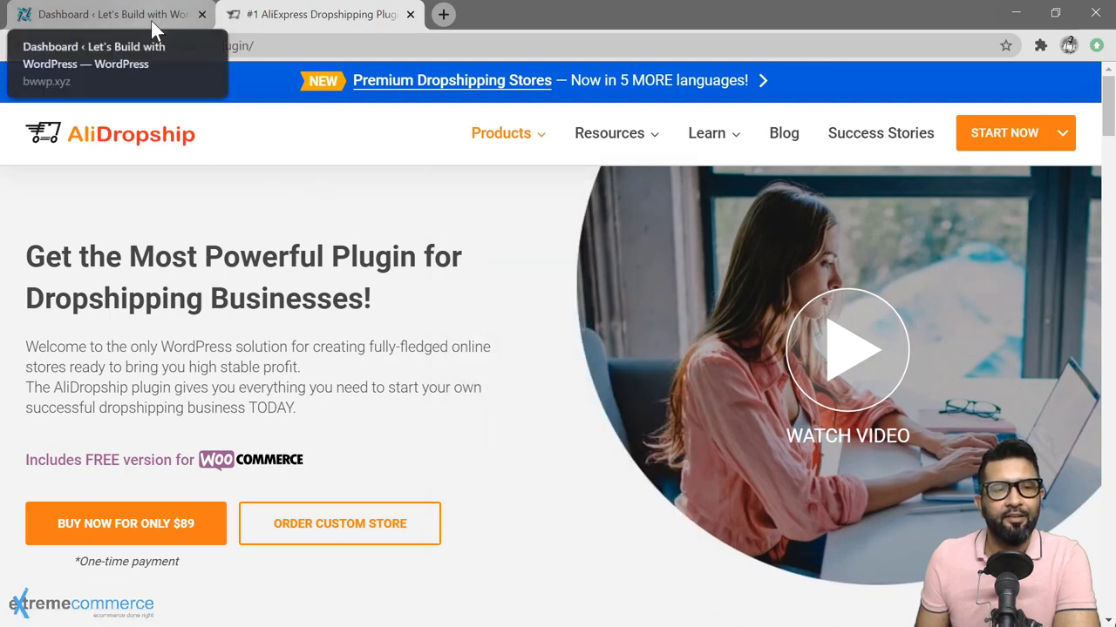
{"action": "left_click", "coordinate": [151, 20]}
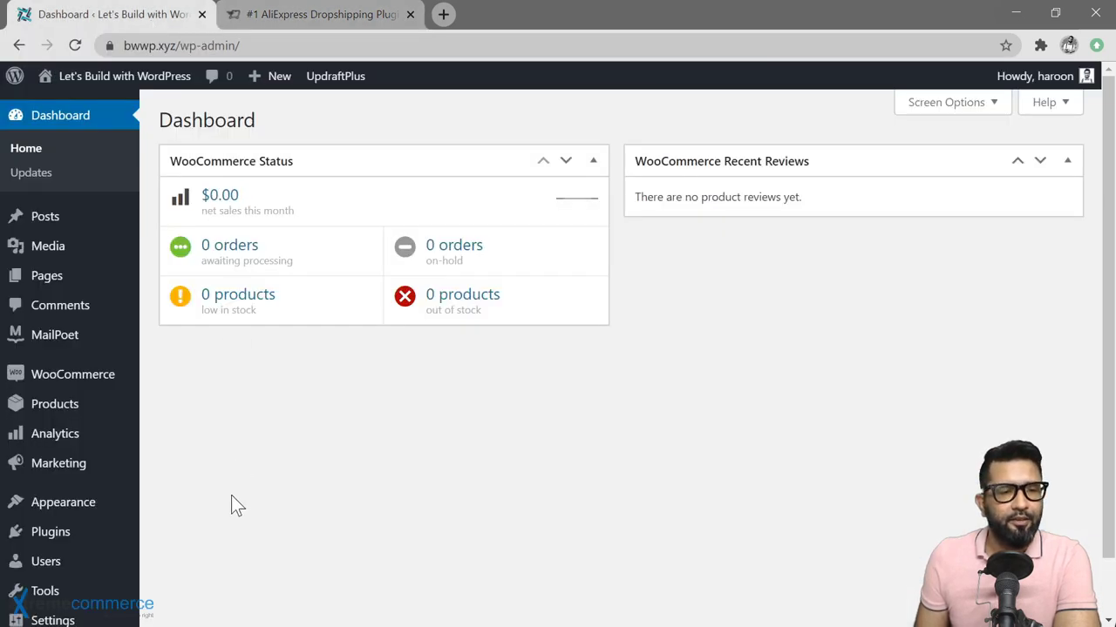
{"action": "scroll", "coordinate": [199, 453], "scroll_direction": "down", "scroll_amount": 2}
{"action": "mouse_move", "coordinate": [81, 471]}
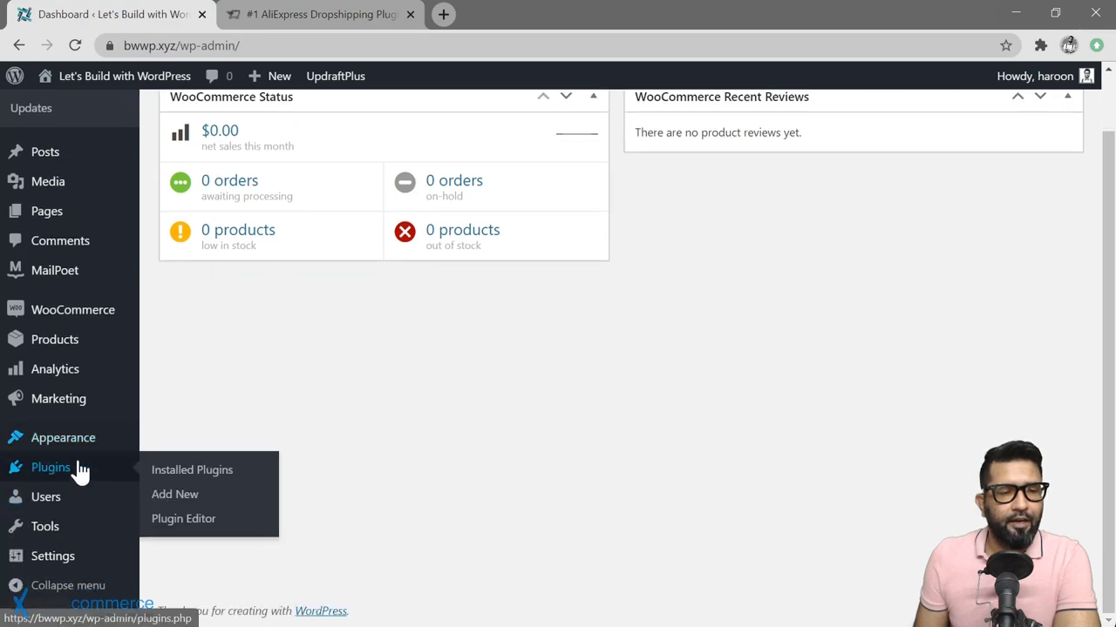
{"action": "left_click", "coordinate": [178, 494]}
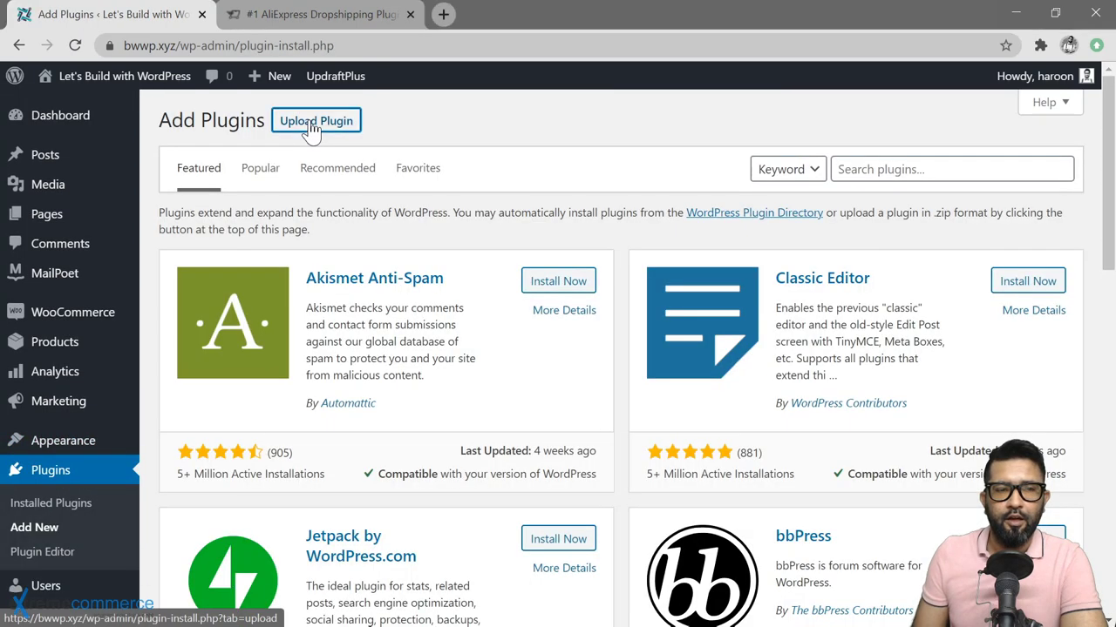
{"action": "left_click", "coordinate": [315, 123]}
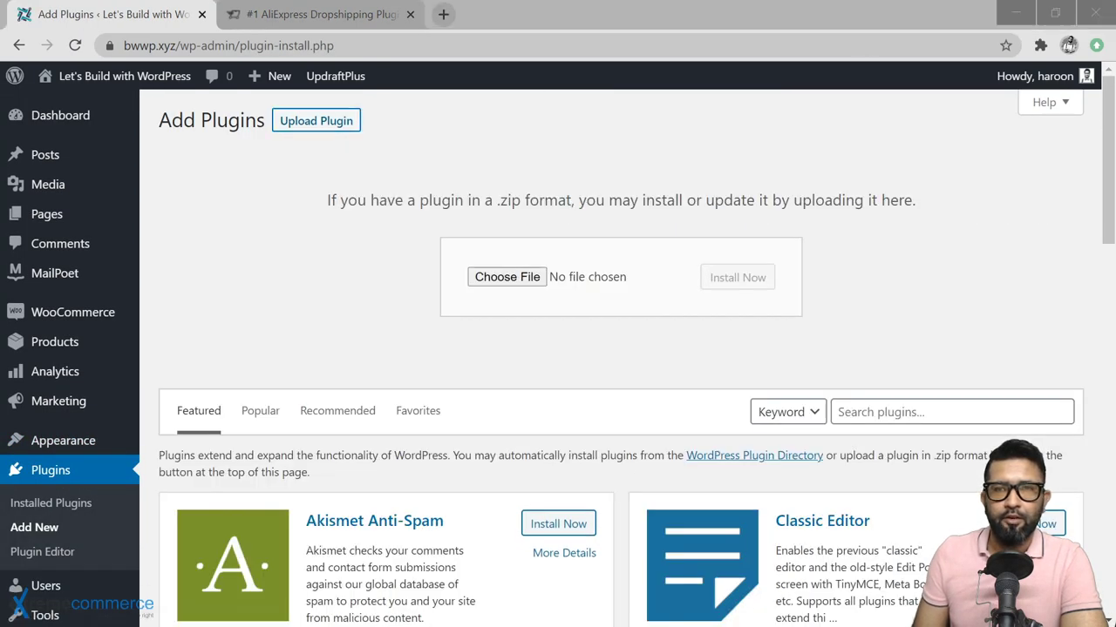
{"action": "left_click_drag", "start_coordinate": [764, 108], "coordinate": [513, 286]}
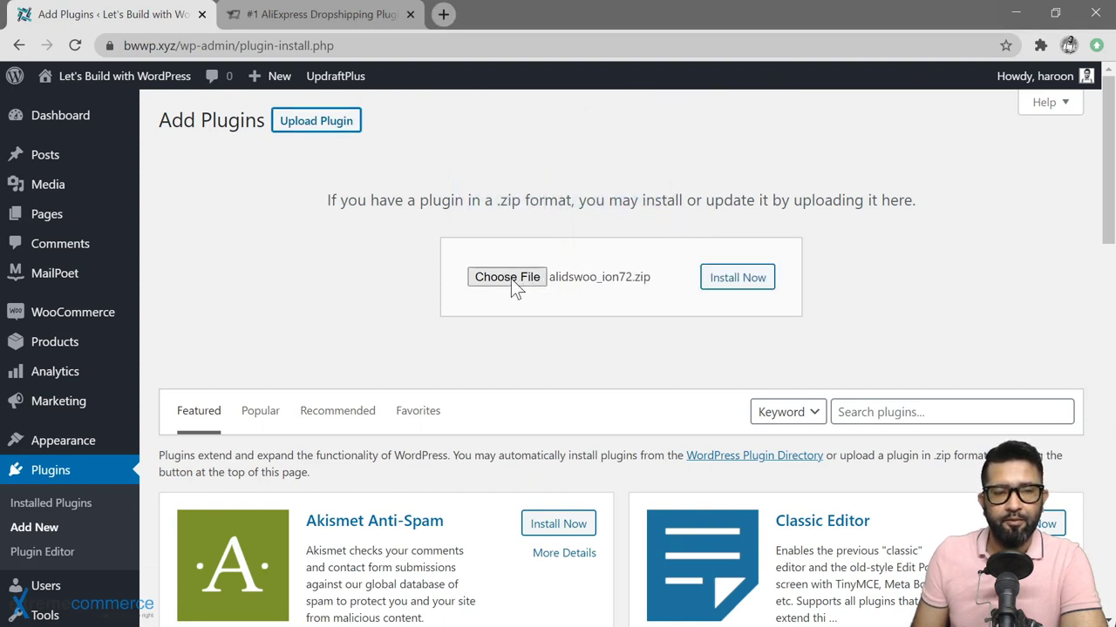
{"action": "left_click", "coordinate": [737, 281]}
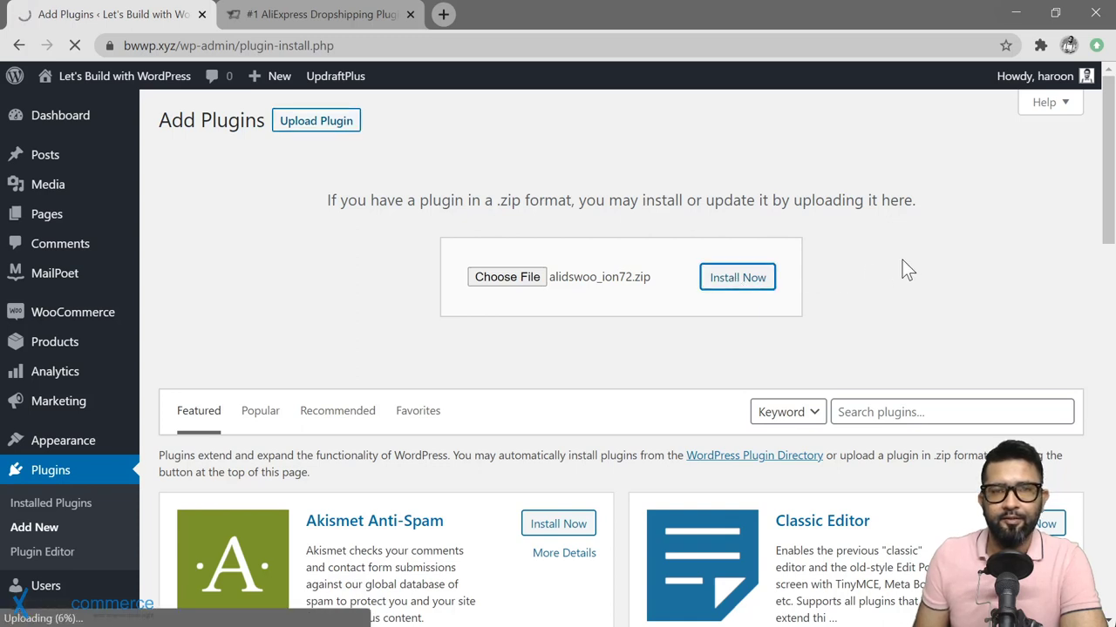
{"action": "left_click", "coordinate": [204, 251]}
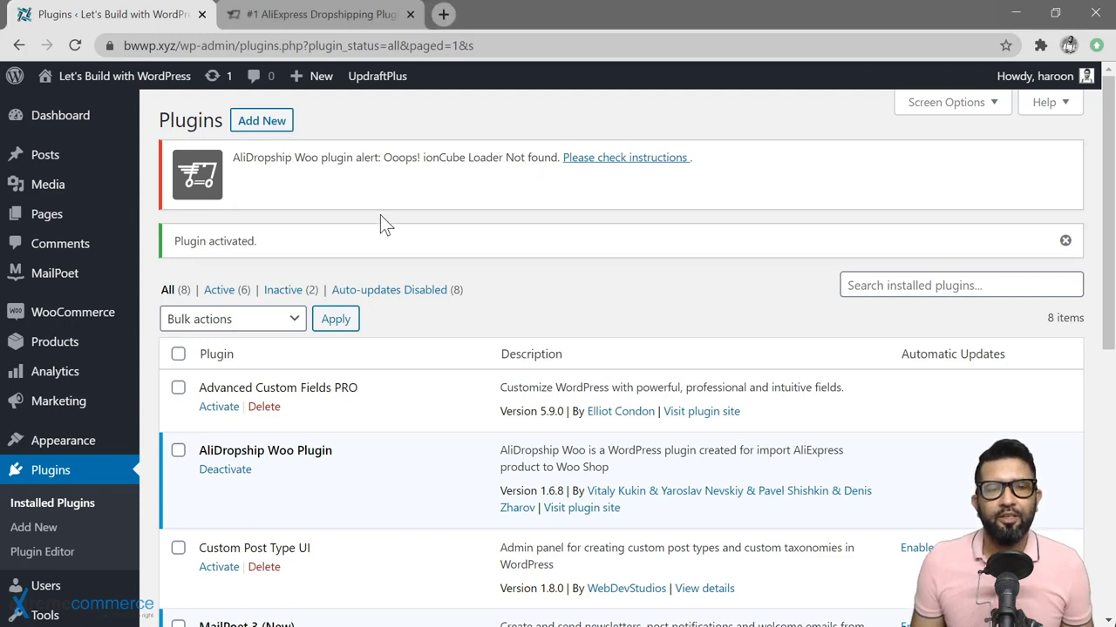
Search Google for "install ioncube loader on runcloud" in a new tab
{"action": "left_click", "coordinate": [443, 14]}
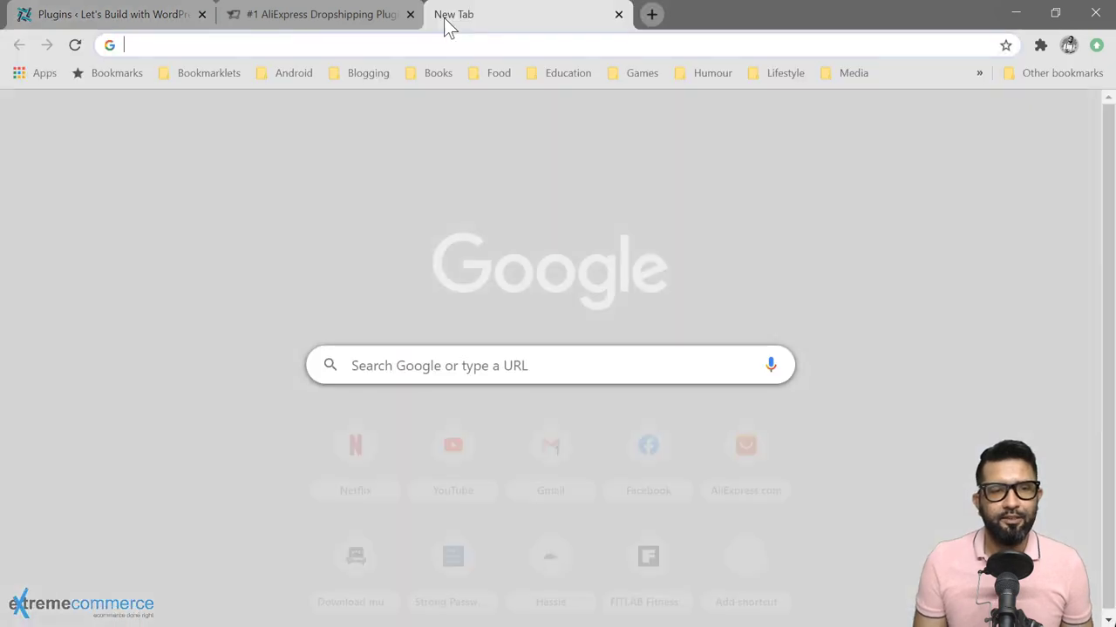
{"action": "type", "text": "install r"}
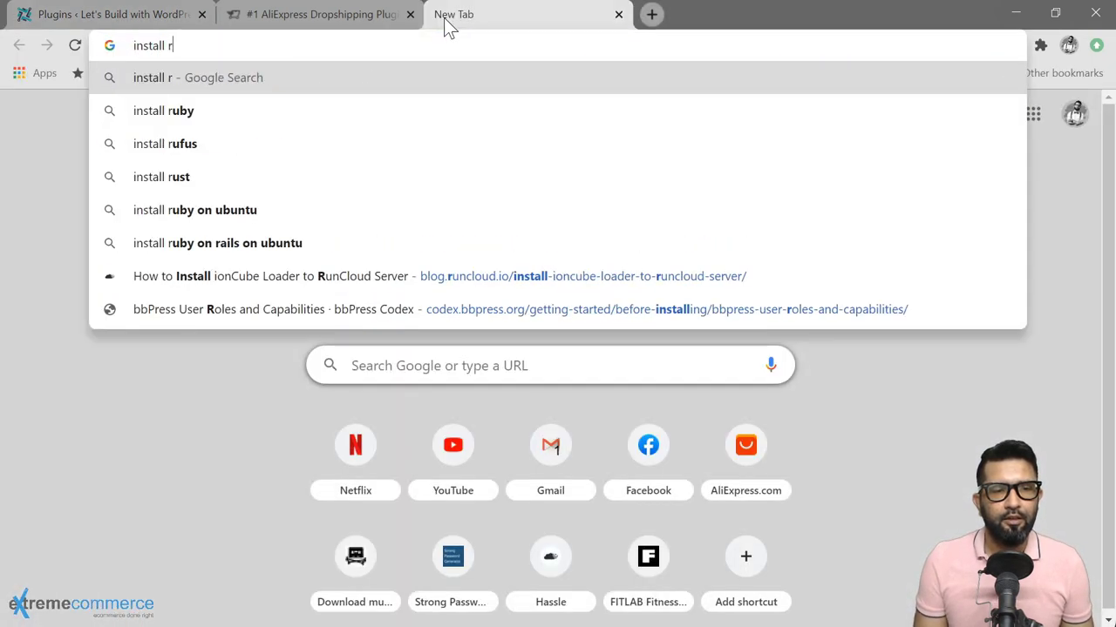
{"action": "key", "text": "BackSpace"}
{"action": "type", "text": "ioncu"}
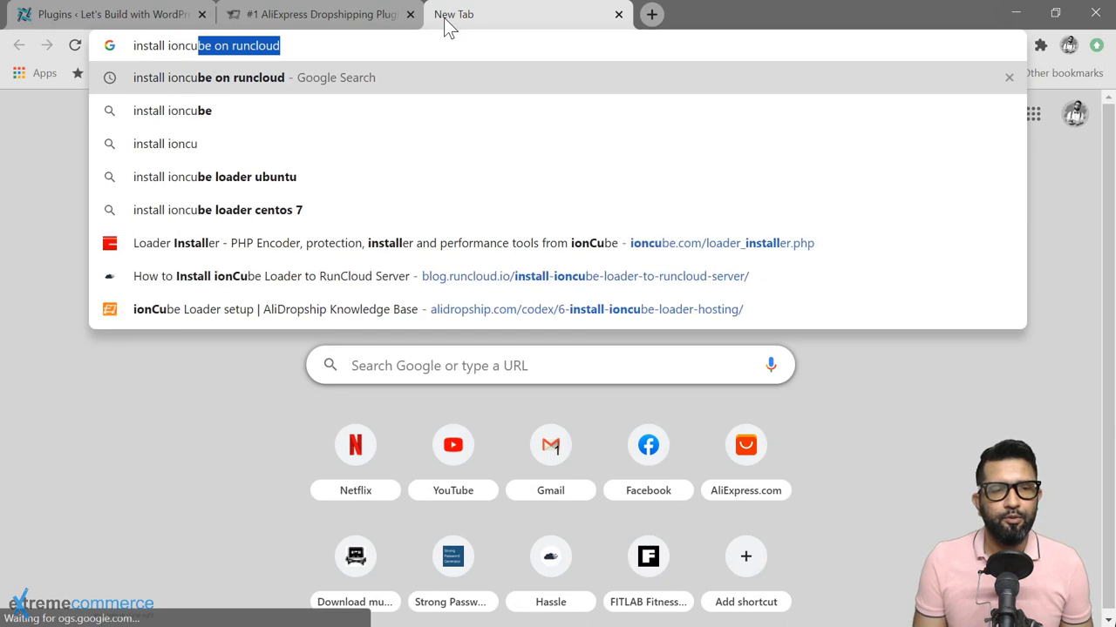
{"action": "type", "text": "be loader on runclo"}
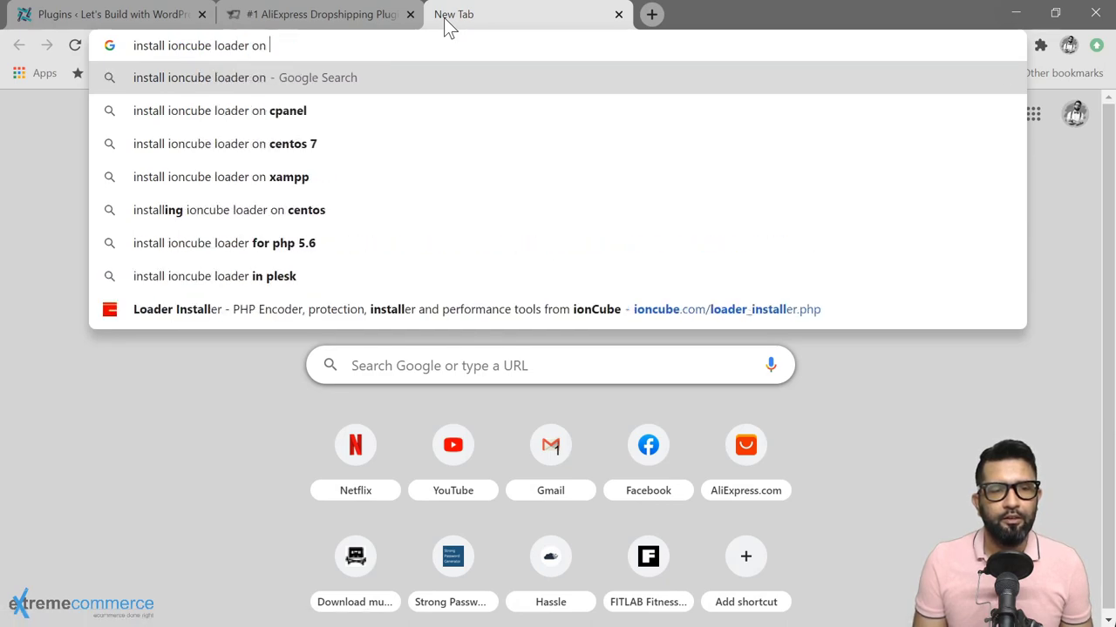
{"action": "type", "text": "ud"}
{"action": "key", "text": "Return"}
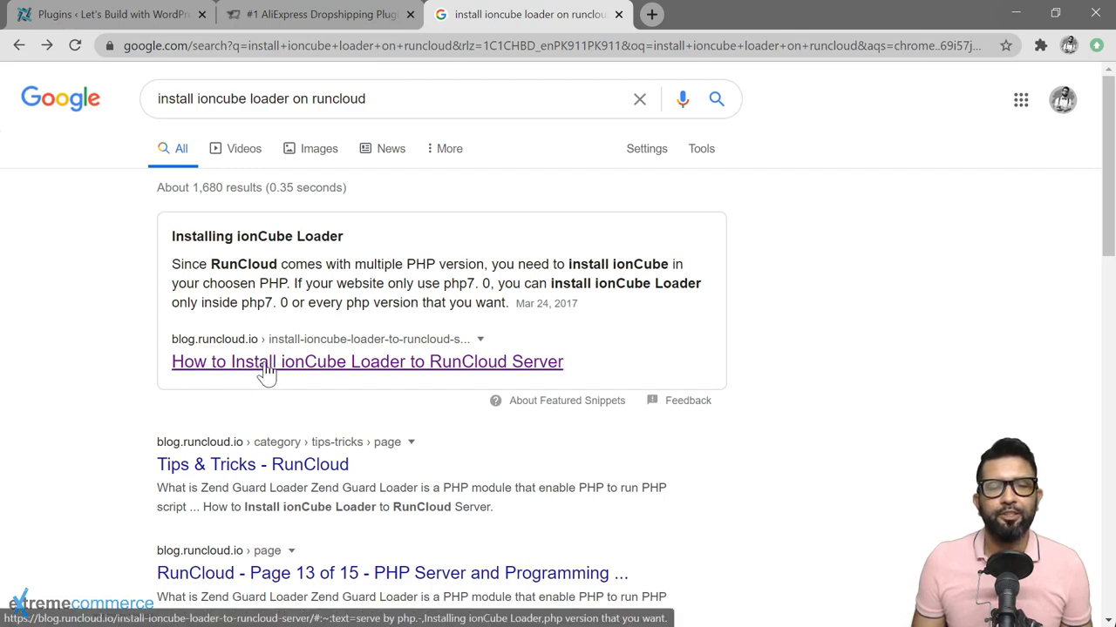
Open the RunCloud blog article on installing ionCube Loader and look through its table of contents
{"action": "left_click", "coordinate": [266, 370]}
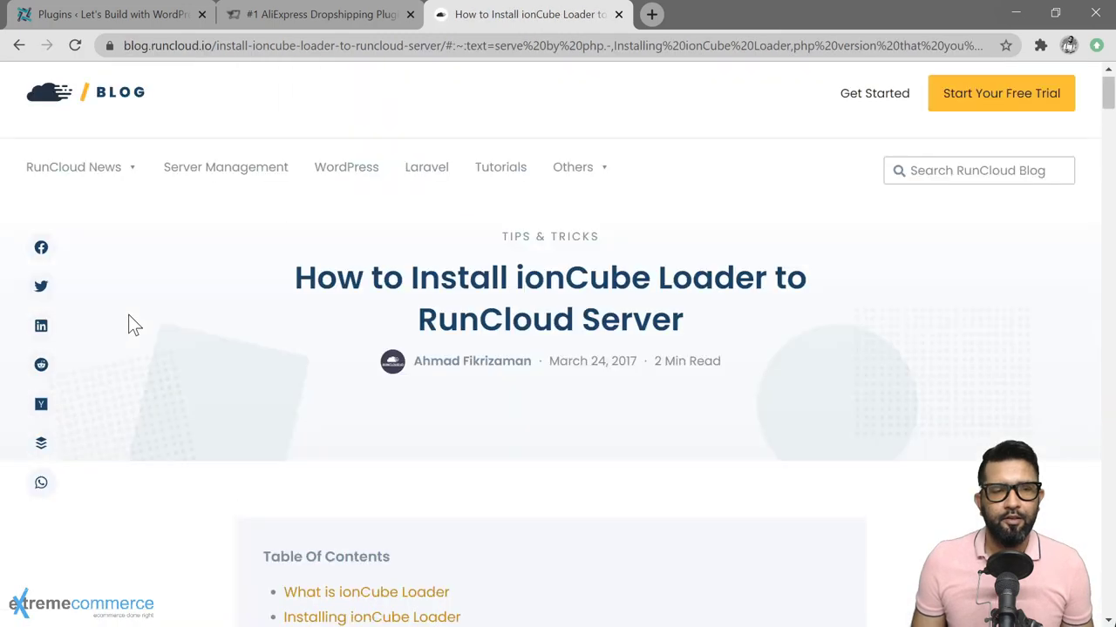
{"action": "scroll", "coordinate": [129, 318], "scroll_direction": "down", "scroll_amount": 4}
{"action": "scroll", "coordinate": [129, 318], "scroll_direction": "down", "scroll_amount": 2}
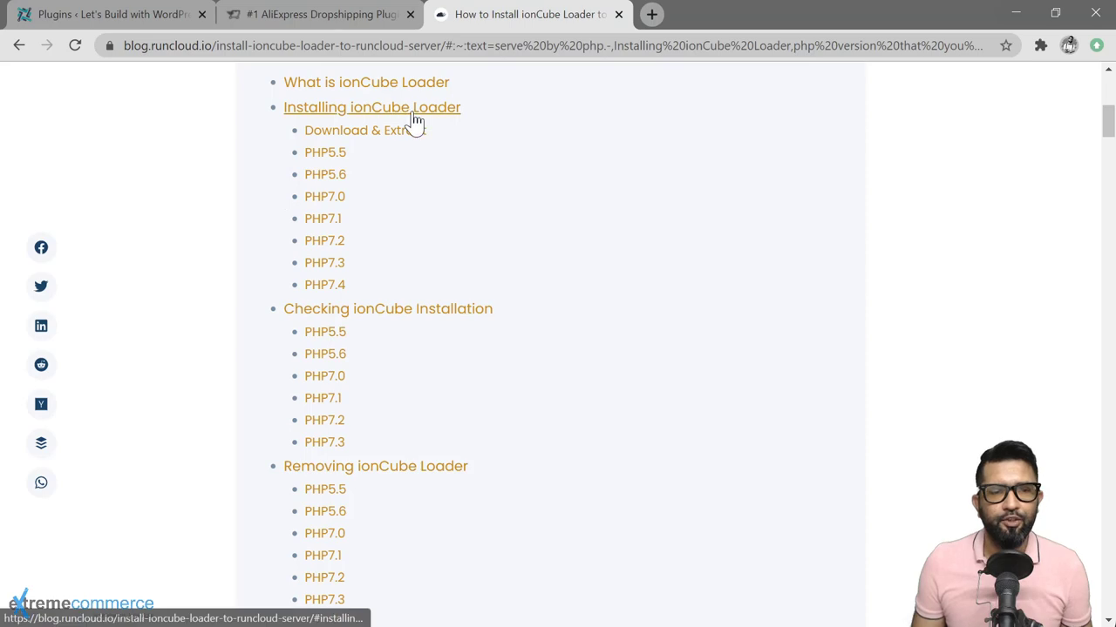
Look through the article's ionCube Loader download commands and the installation commands for each PHP version
{"action": "left_click", "coordinate": [325, 291]}
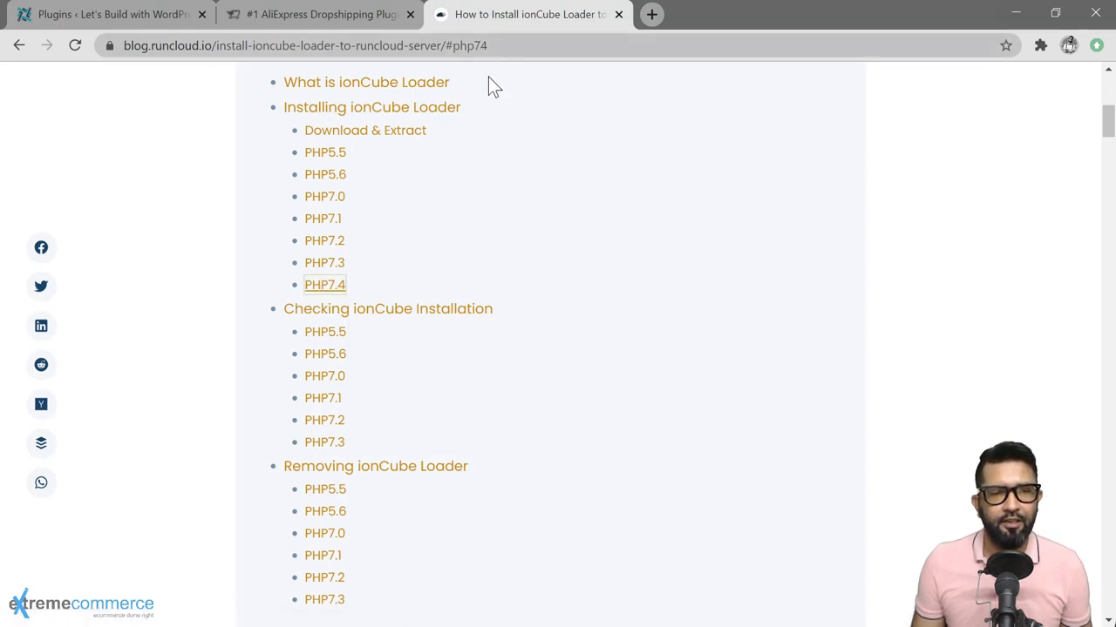
{"action": "scroll", "coordinate": [224, 277], "scroll_direction": "down", "scroll_amount": 7}
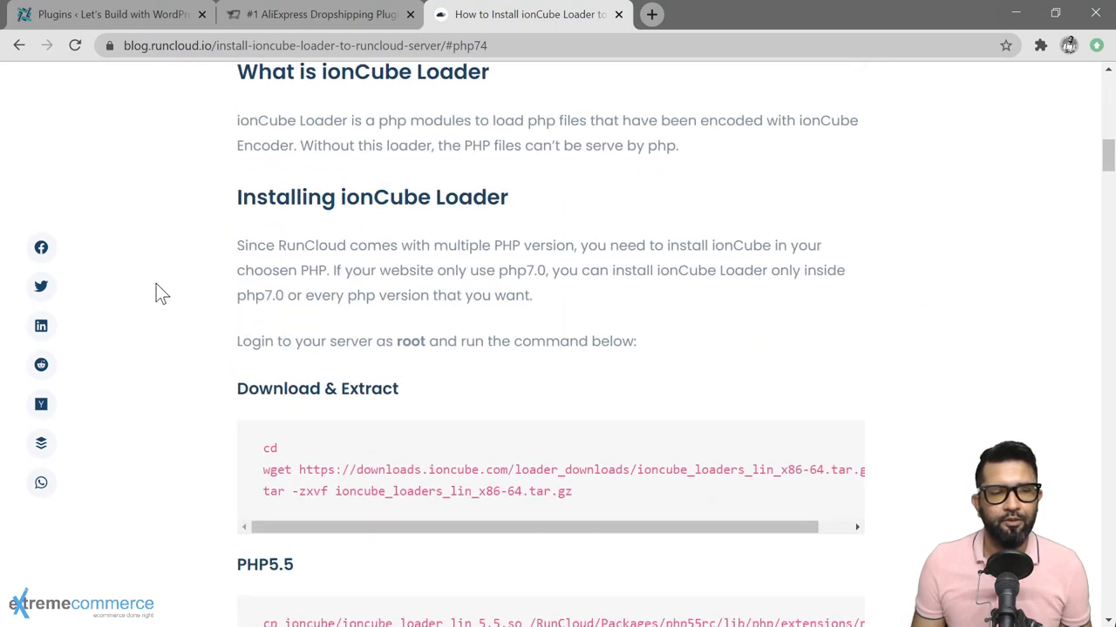
{"action": "scroll", "coordinate": [156, 289], "scroll_direction": "down", "scroll_amount": 1}
{"action": "scroll", "coordinate": [153, 271], "scroll_direction": "down", "scroll_amount": 9}
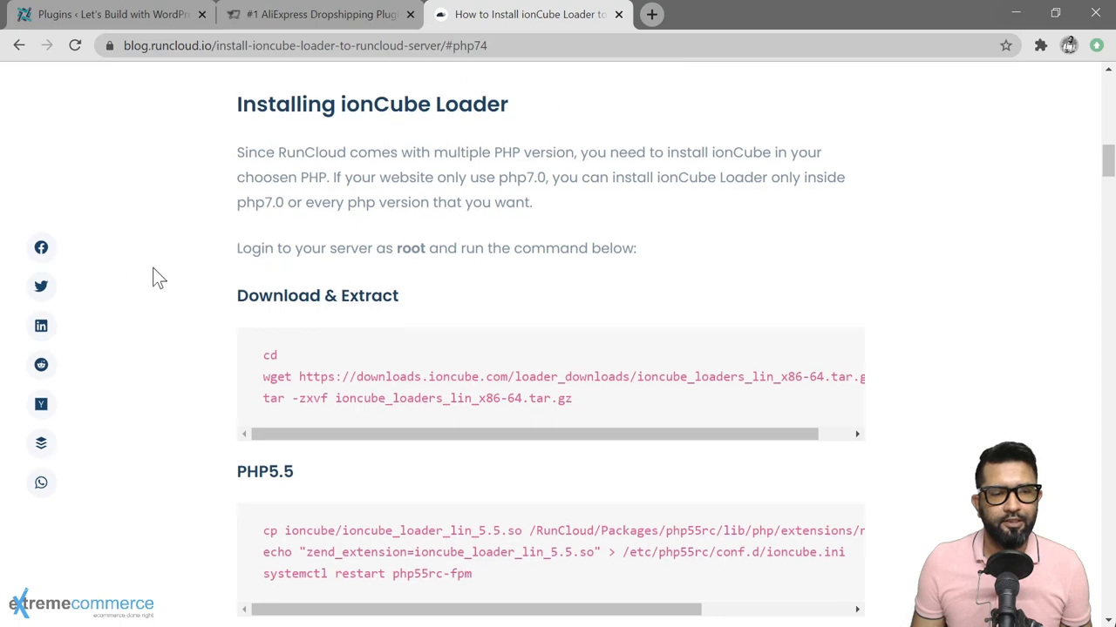
{"action": "scroll", "coordinate": [162, 273], "scroll_direction": "down", "scroll_amount": 5}
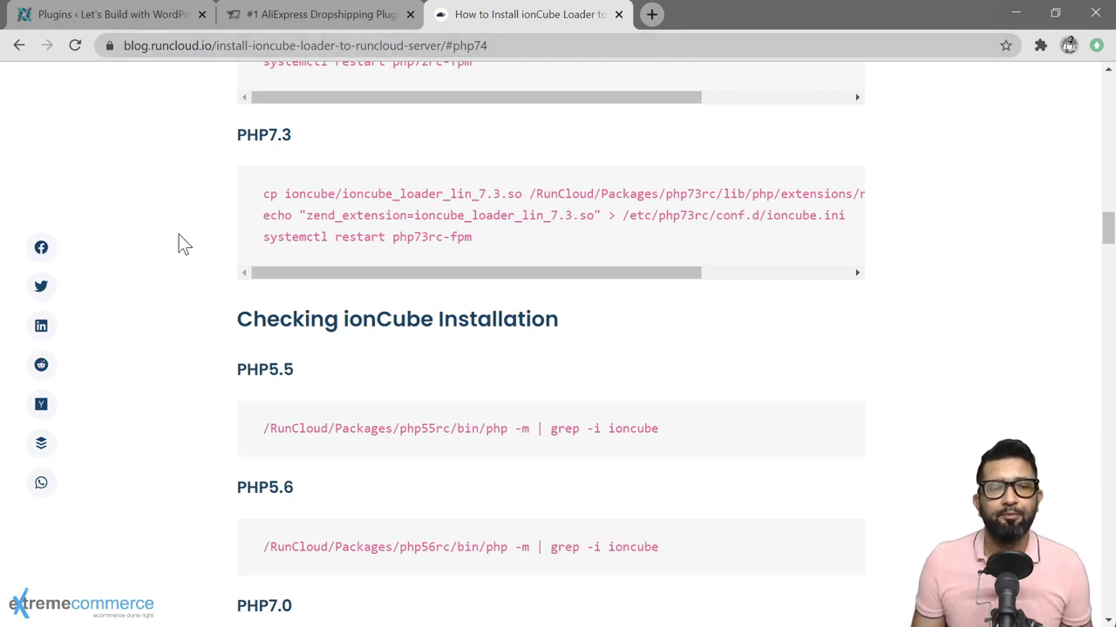
Open manage.runcloud.io in a new tab, open the bwwp web application on the bwwp server and check its PHP version
{"action": "left_click", "coordinate": [651, 15]}
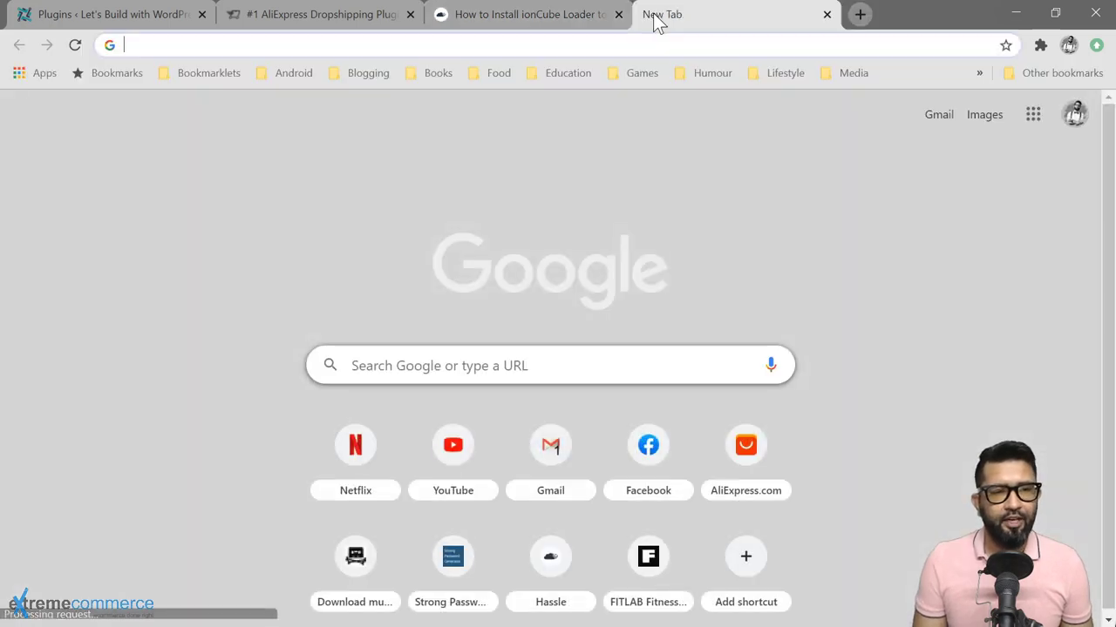
{"action": "type", "text": "manage"}
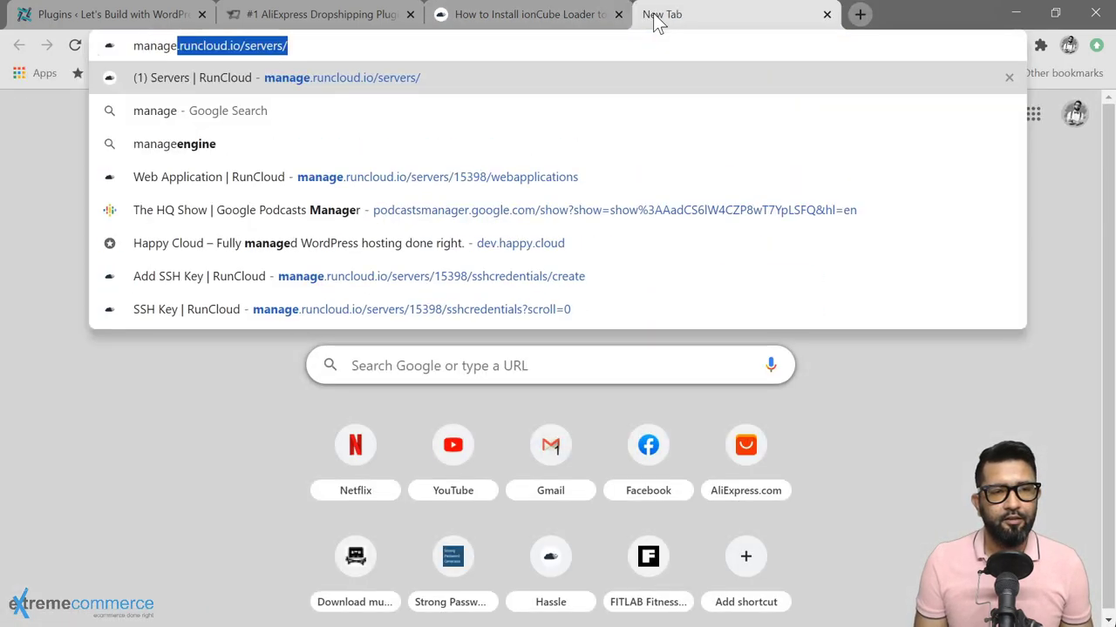
{"action": "key", "text": "Return"}
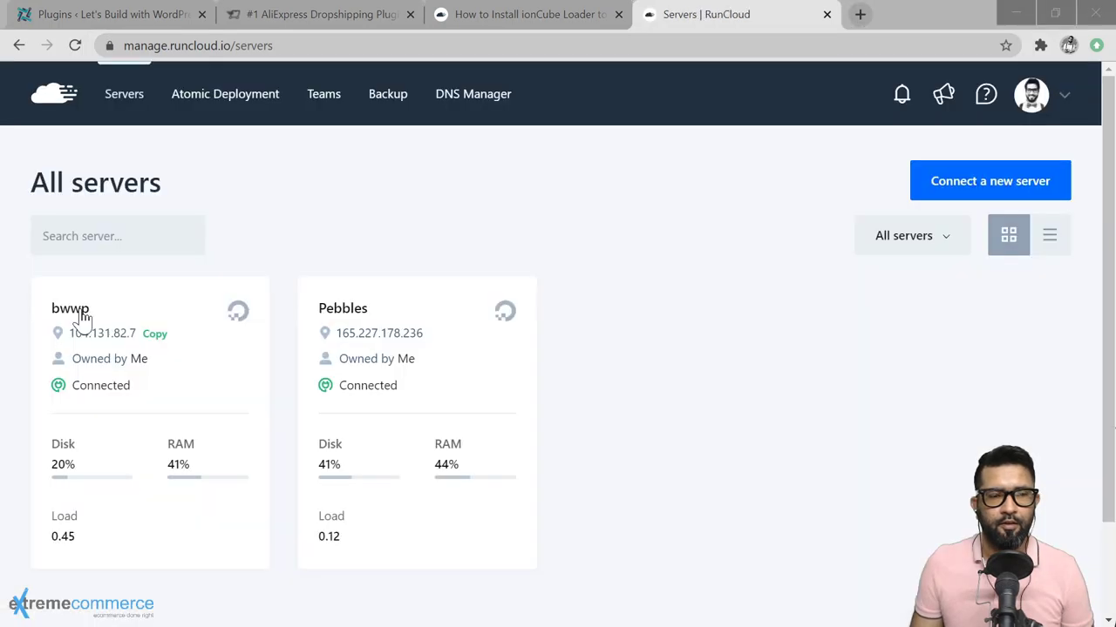
{"action": "left_click", "coordinate": [79, 316]}
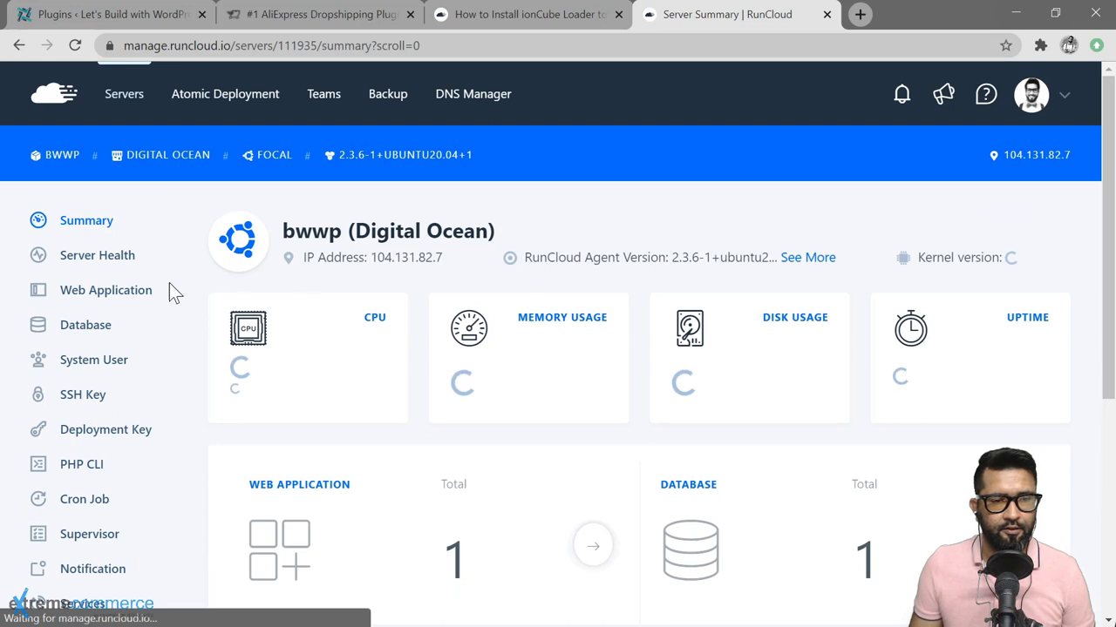
{"action": "left_click", "coordinate": [106, 297]}
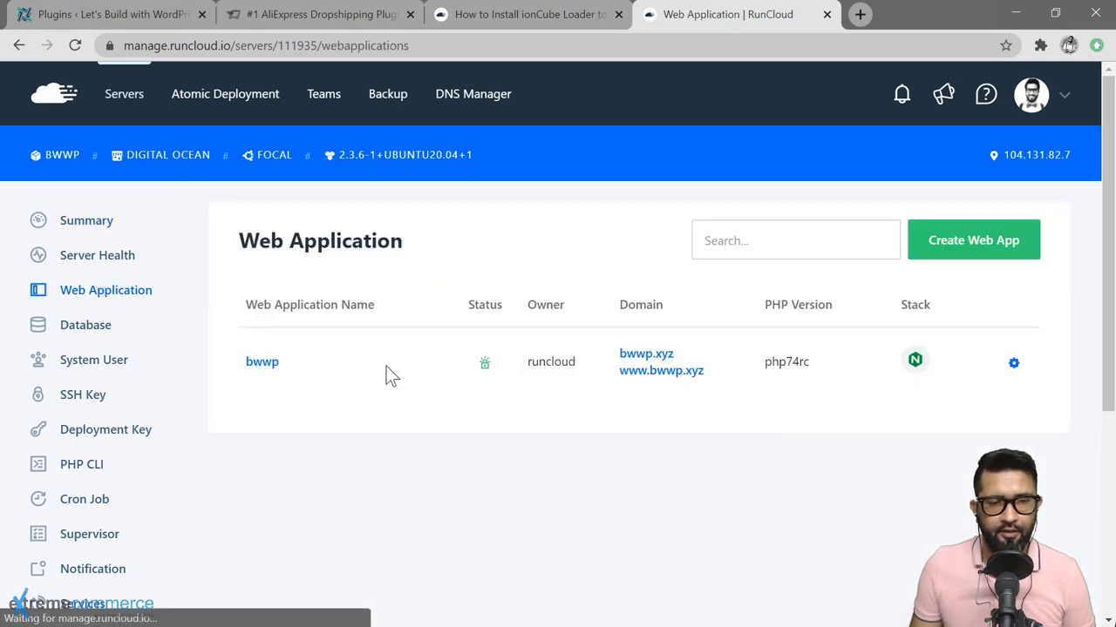
{"action": "left_click", "coordinate": [262, 364]}
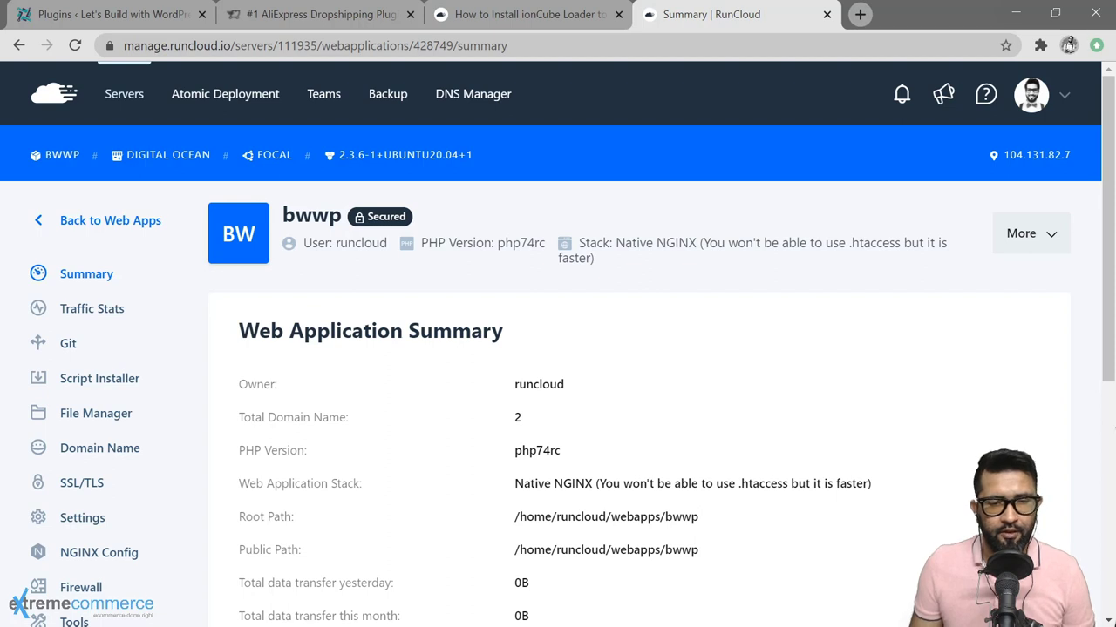
{"action": "left_click_drag", "start_coordinate": [536, 451], "coordinate": [550, 451]}
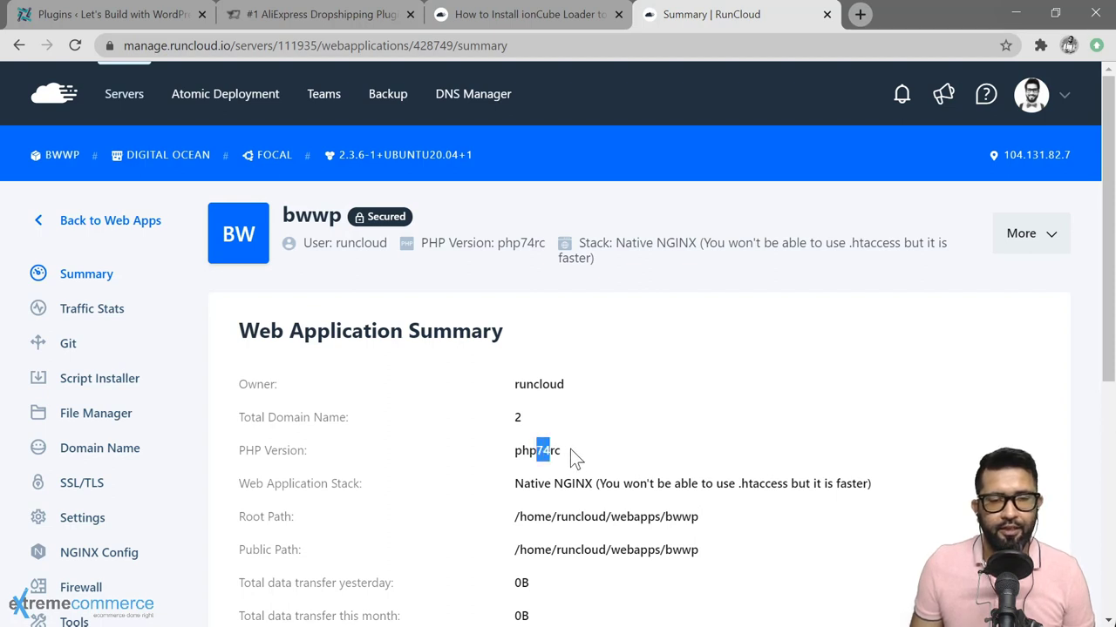
{"action": "left_click", "coordinate": [444, 456]}
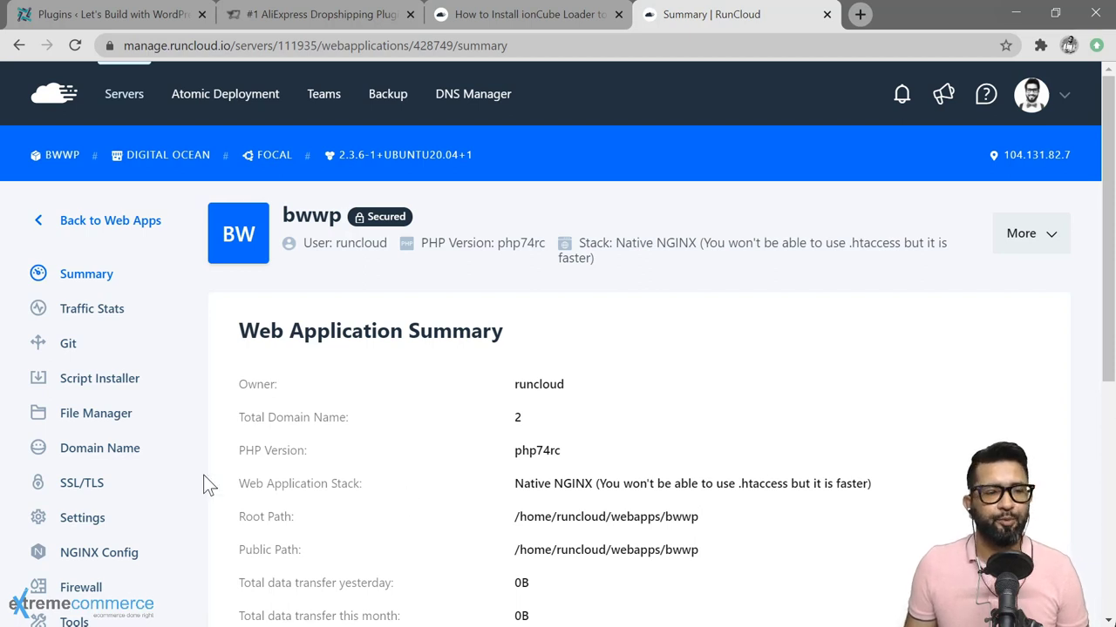
In the bwwp web application's settings, set the PHP version to PHP 7.3 and apply the update
{"action": "scroll", "coordinate": [164, 468], "scroll_direction": "down", "scroll_amount": 2}
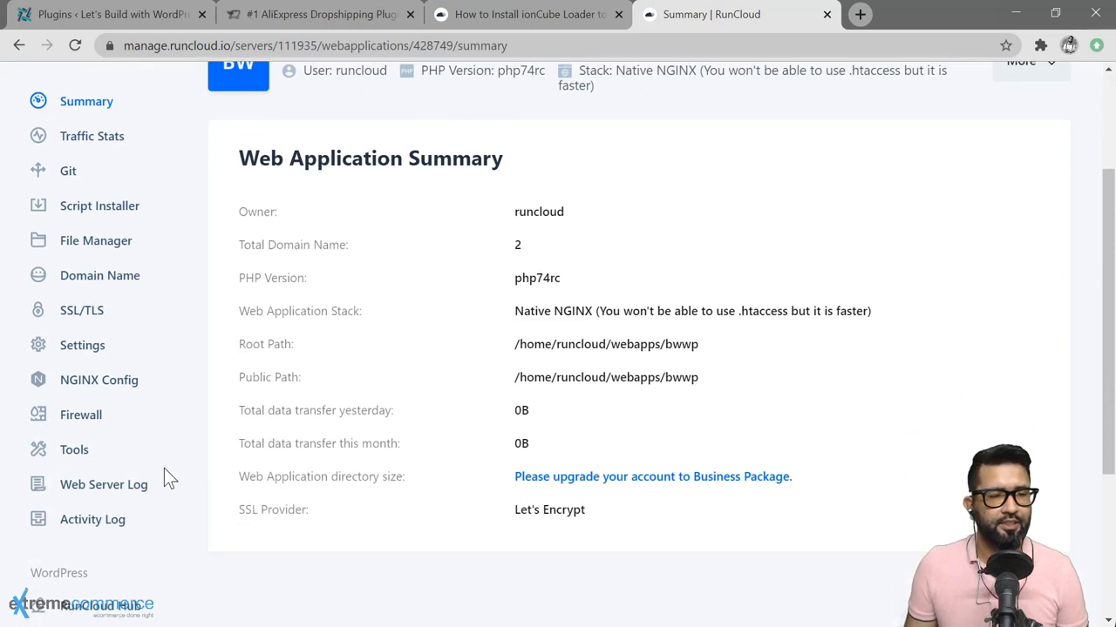
{"action": "left_click", "coordinate": [82, 345]}
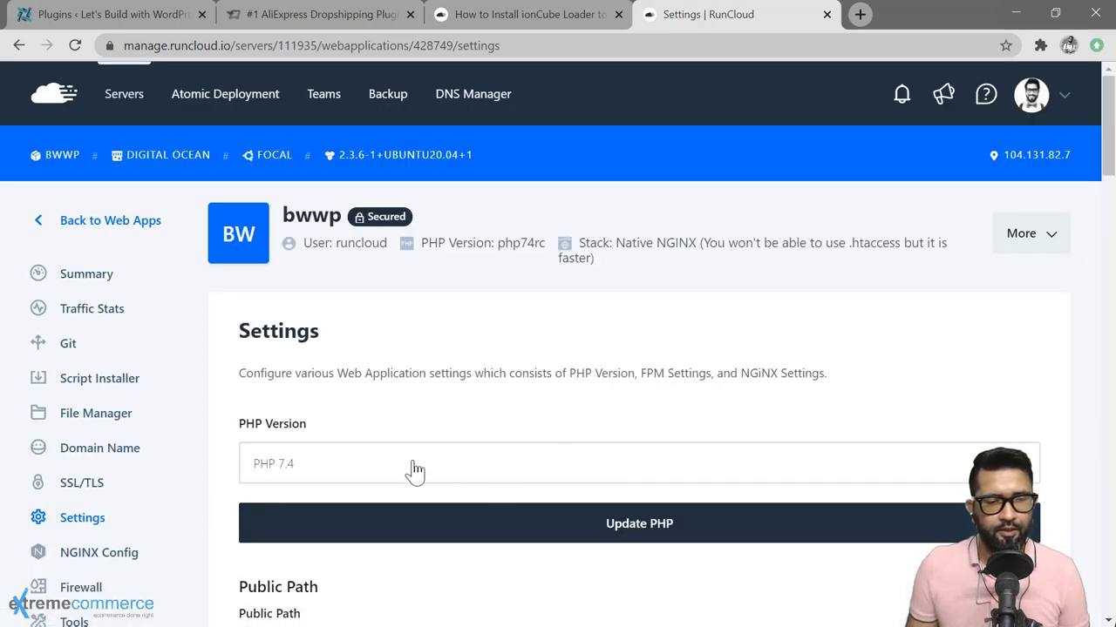
{"action": "left_click", "coordinate": [416, 470]}
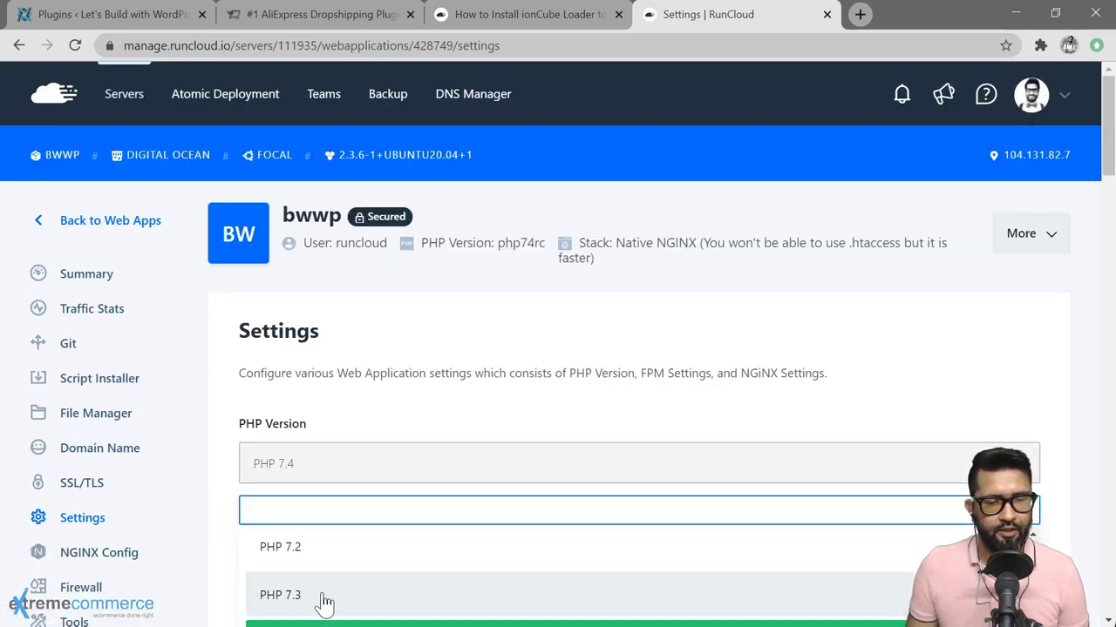
{"action": "left_click", "coordinate": [324, 596]}
{"action": "left_click", "coordinate": [661, 540]}
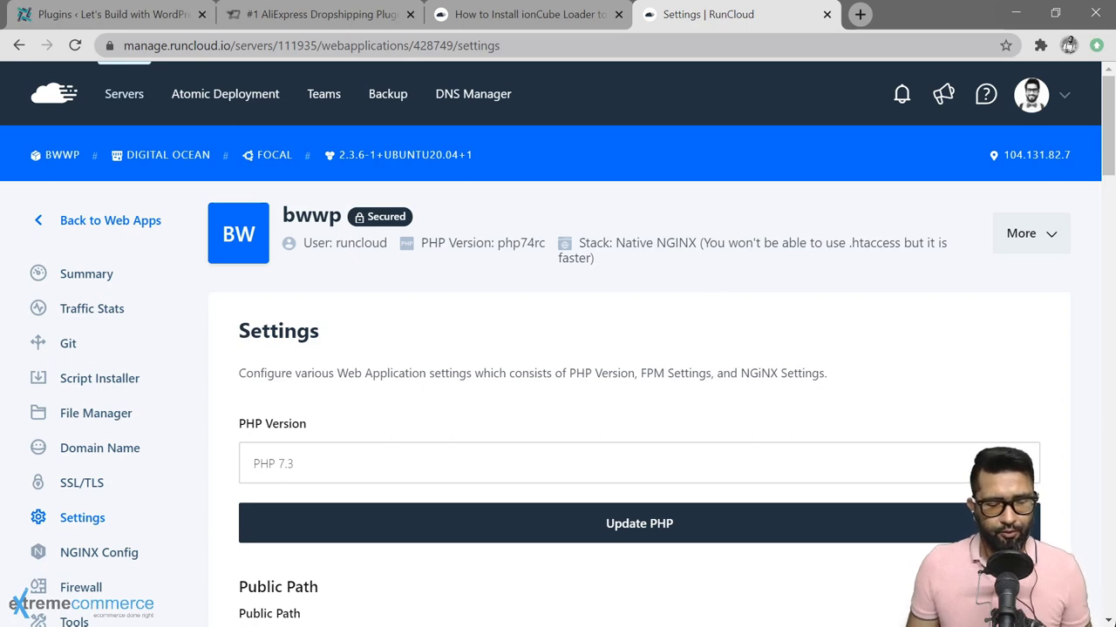
Return to the ionCube Loader article and review the Download & Extract commands and the PHP7.3 installation commands
{"action": "key", "text": "ctrl+l"}
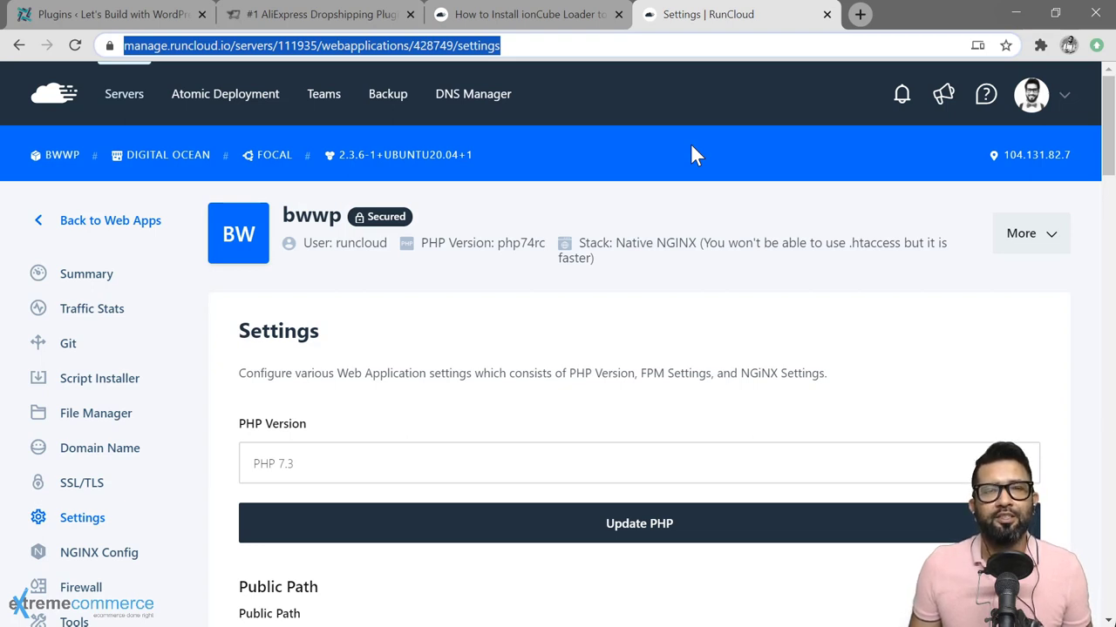
{"action": "key", "text": "ctrl+shift+Tab"}
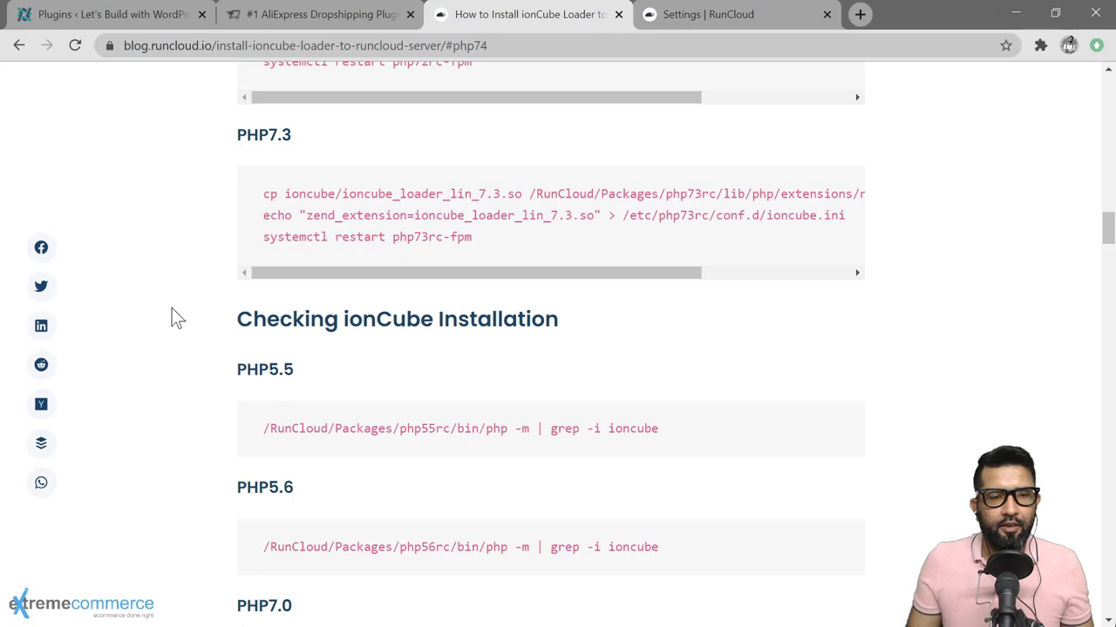
{"action": "scroll", "coordinate": [172, 308], "scroll_direction": "up", "scroll_amount": 6}
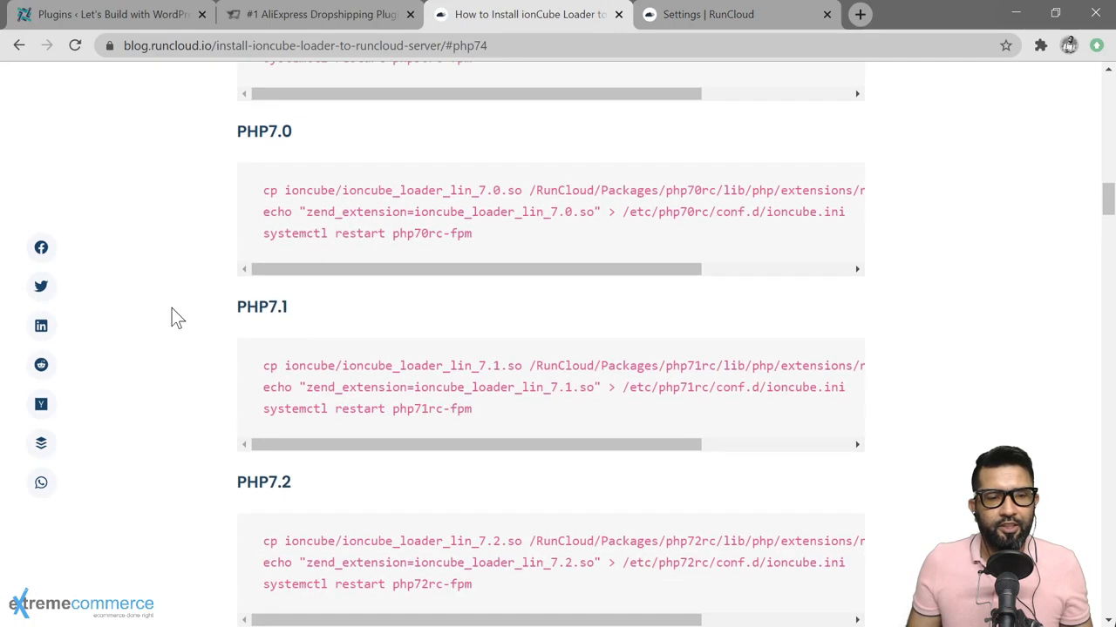
{"action": "scroll", "coordinate": [172, 310], "scroll_direction": "up", "scroll_amount": 15}
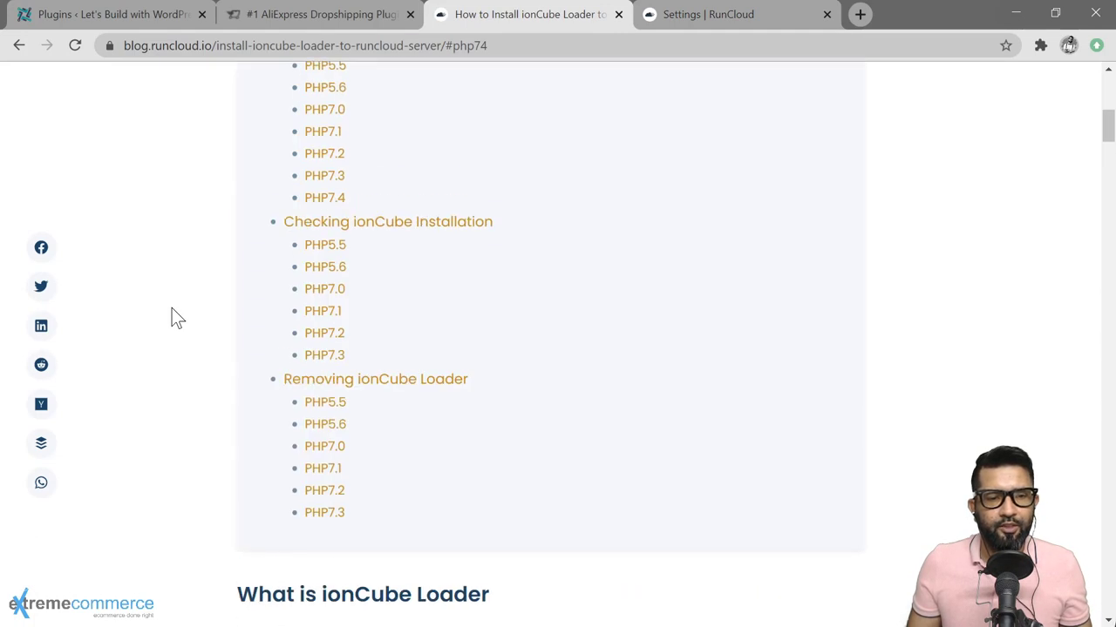
{"action": "scroll", "coordinate": [171, 310], "scroll_direction": "down", "scroll_amount": 6}
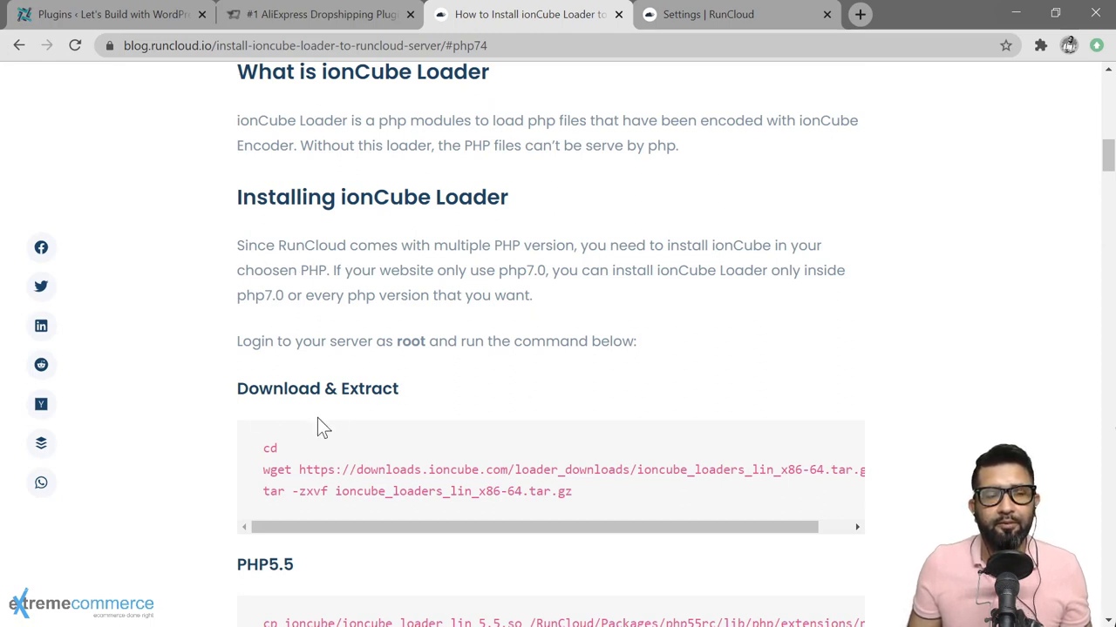
{"action": "scroll", "coordinate": [197, 379], "scroll_direction": "down", "scroll_amount": 6}
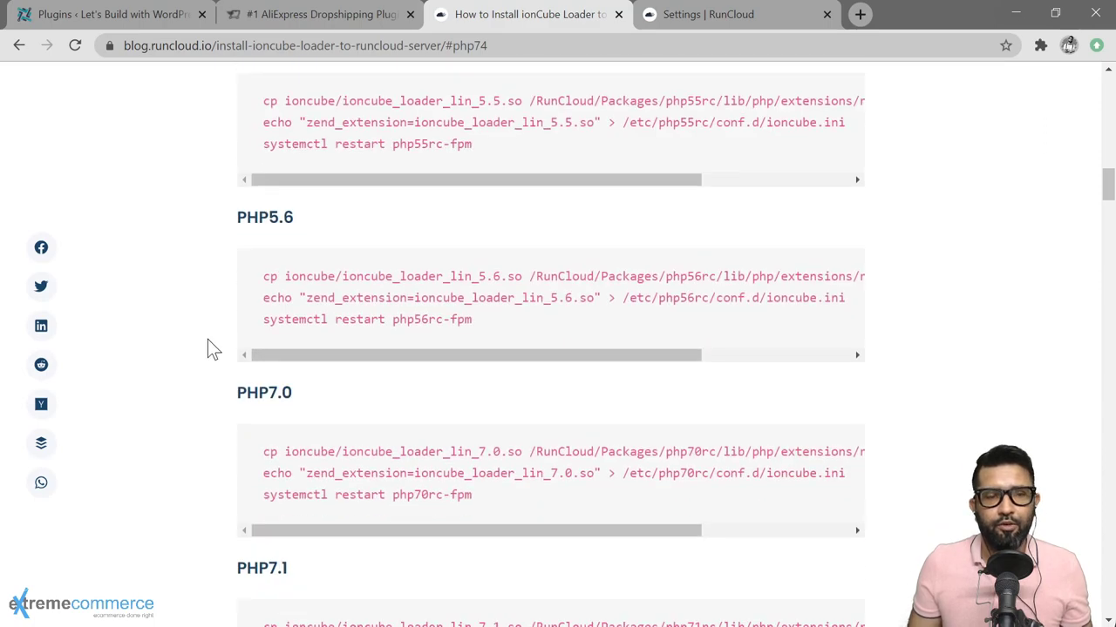
{"action": "scroll", "coordinate": [208, 341], "scroll_direction": "down", "scroll_amount": 4}
{"action": "scroll", "coordinate": [208, 340], "scroll_direction": "down", "scroll_amount": 4}
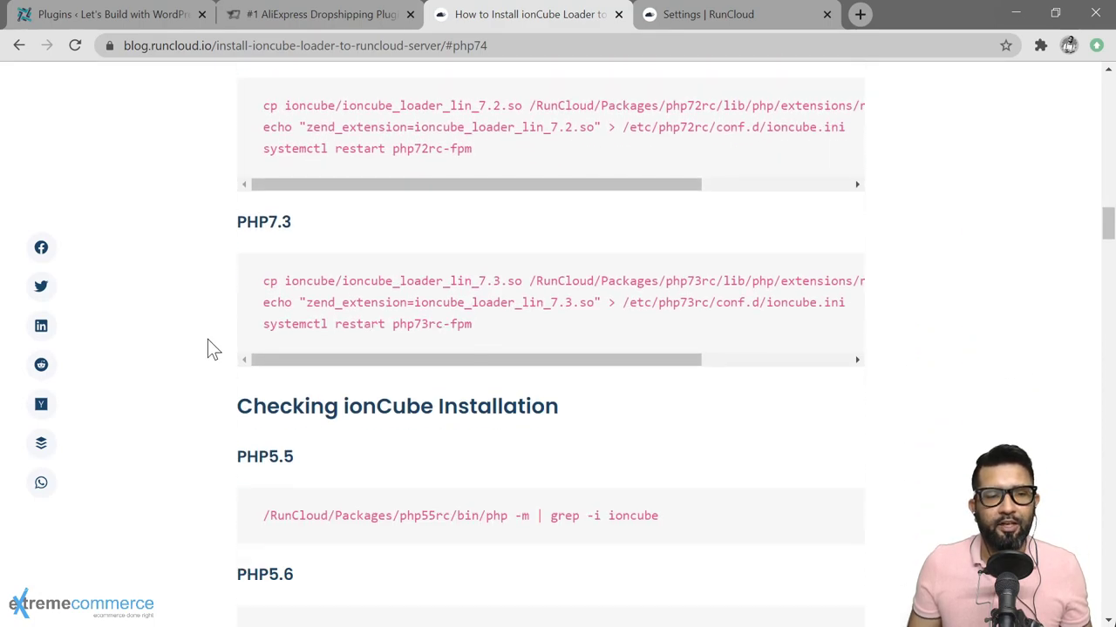
Replace the RunCloud settings page with the DigitalOcean droplets list at cloud.digitalocean.com/droplets
{"action": "left_click", "coordinate": [730, 19]}
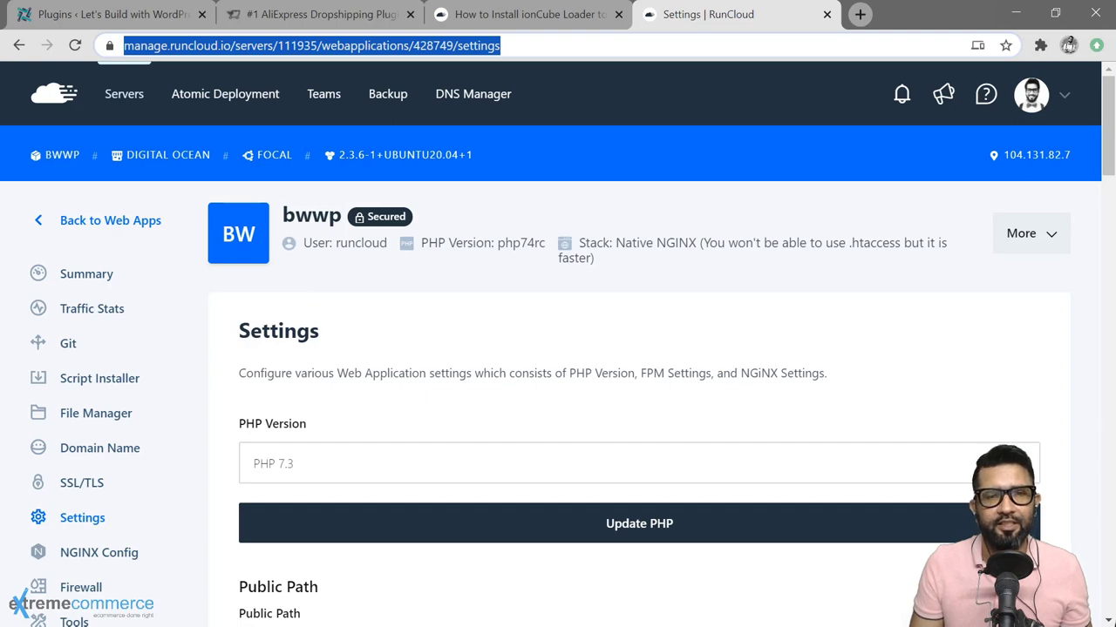
{"action": "type", "text": "di"}
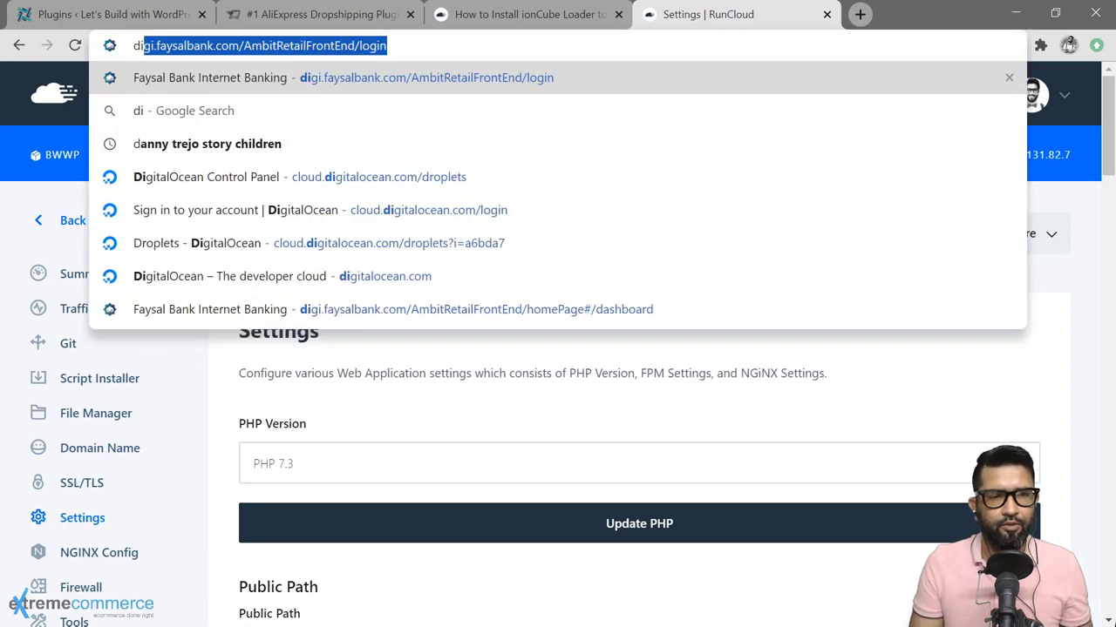
{"action": "type", "text": "g"}
{"action": "key", "text": "Escape"}
{"action": "type", "text": "cloud"}
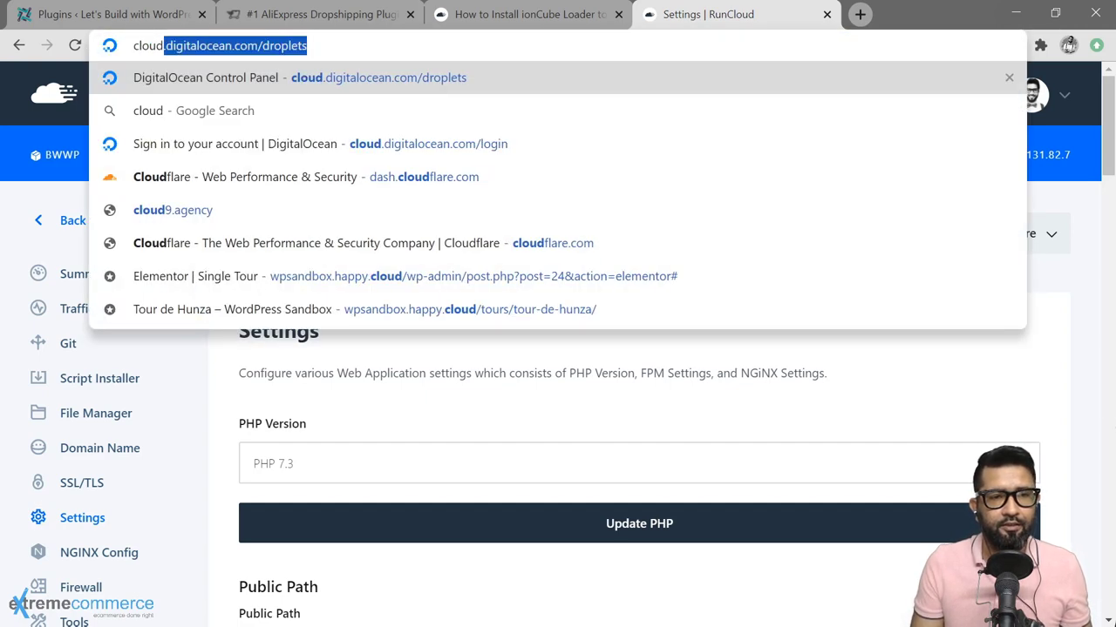
{"action": "key", "text": "Return"}
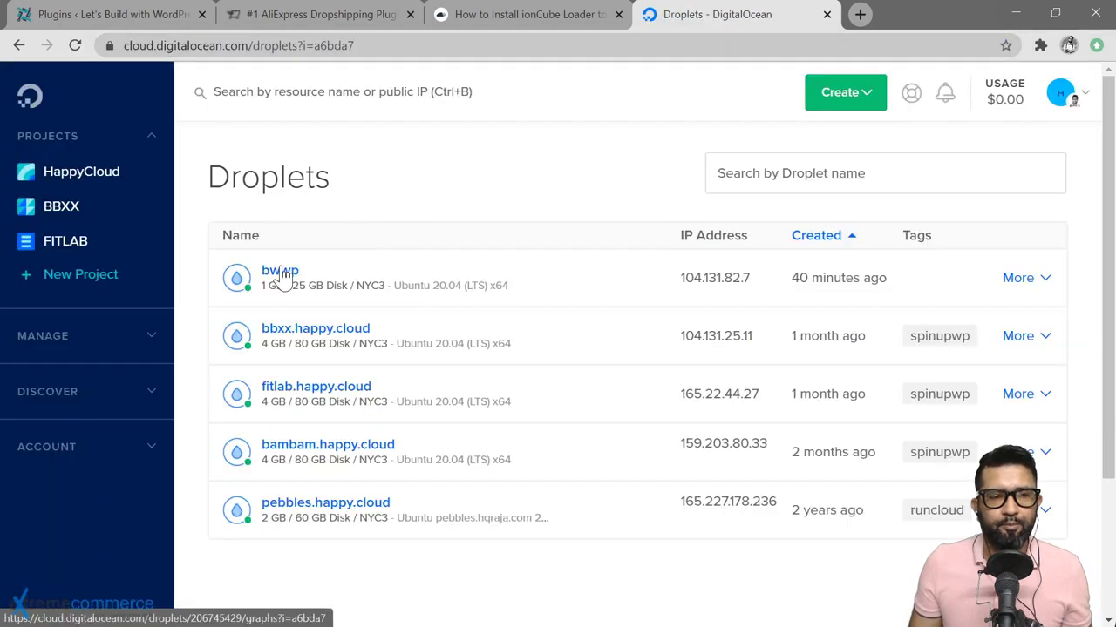
Open the access options of the bwwp droplet and reset its root password
{"action": "left_click", "coordinate": [280, 273]}
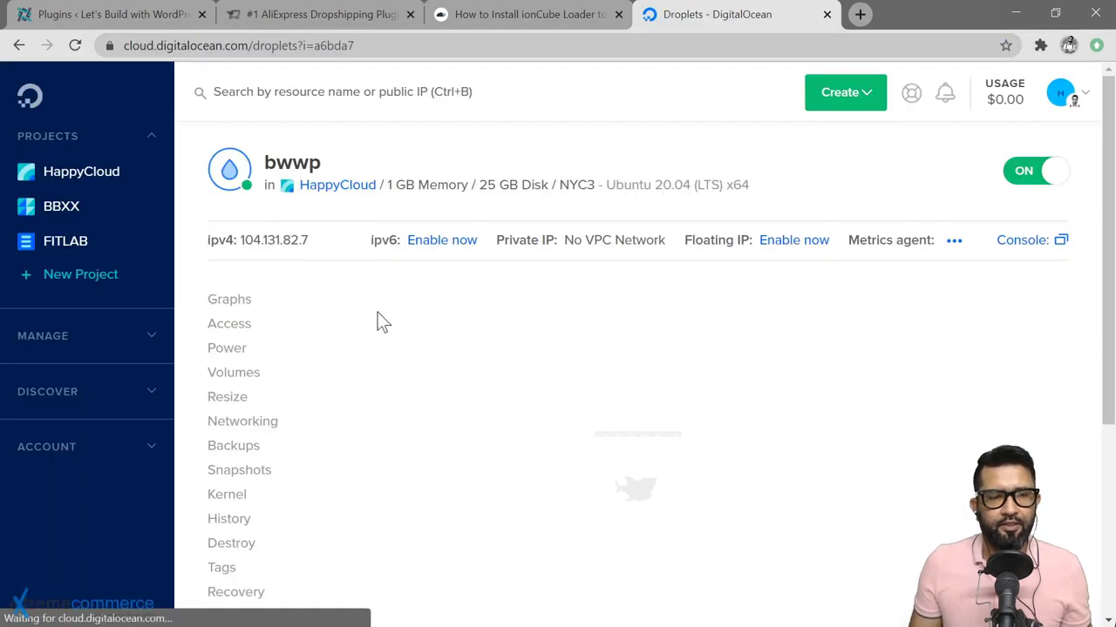
{"action": "left_click", "coordinate": [259, 329]}
{"action": "scroll", "coordinate": [671, 456], "scroll_direction": "down", "scroll_amount": 4}
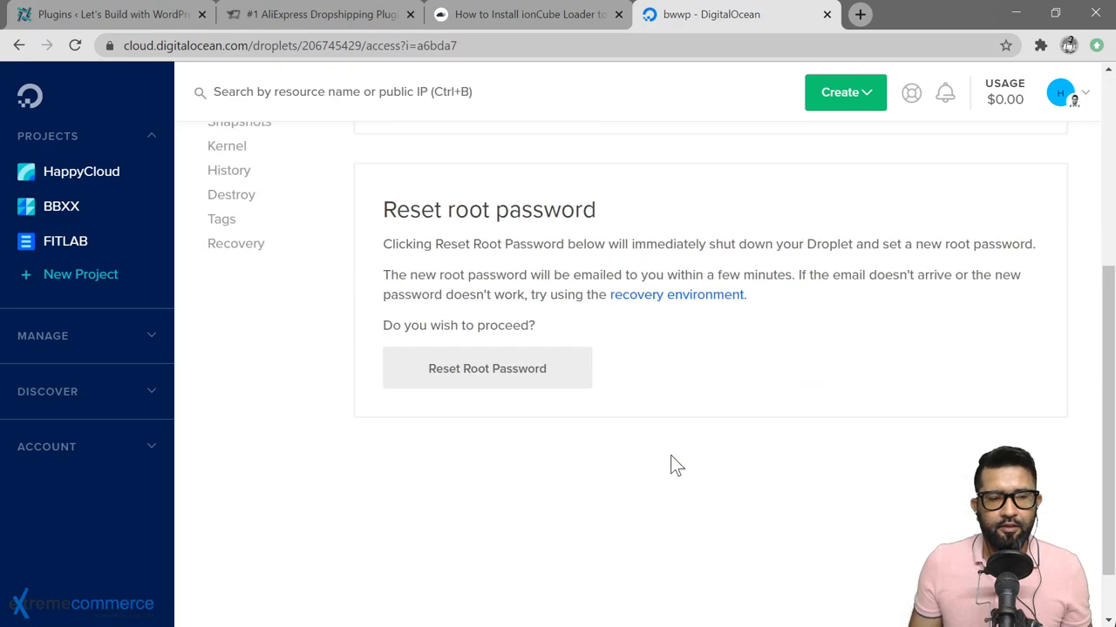
{"action": "left_click", "coordinate": [484, 382]}
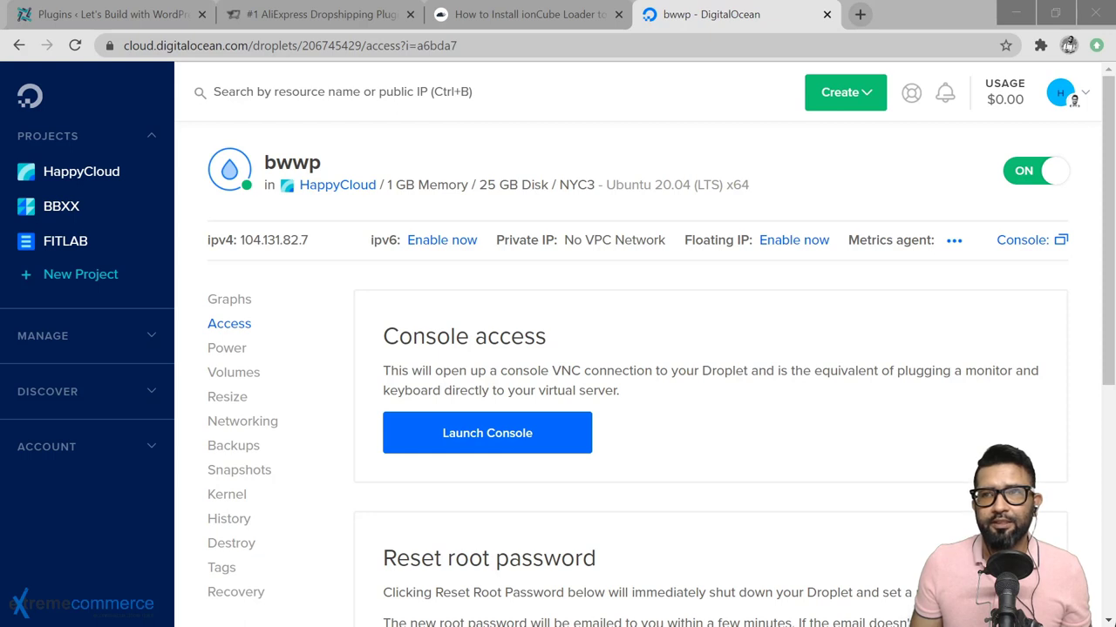
Launch the bwwp droplet's console and maximize its window
{"action": "key", "text": "alt+Tab"}
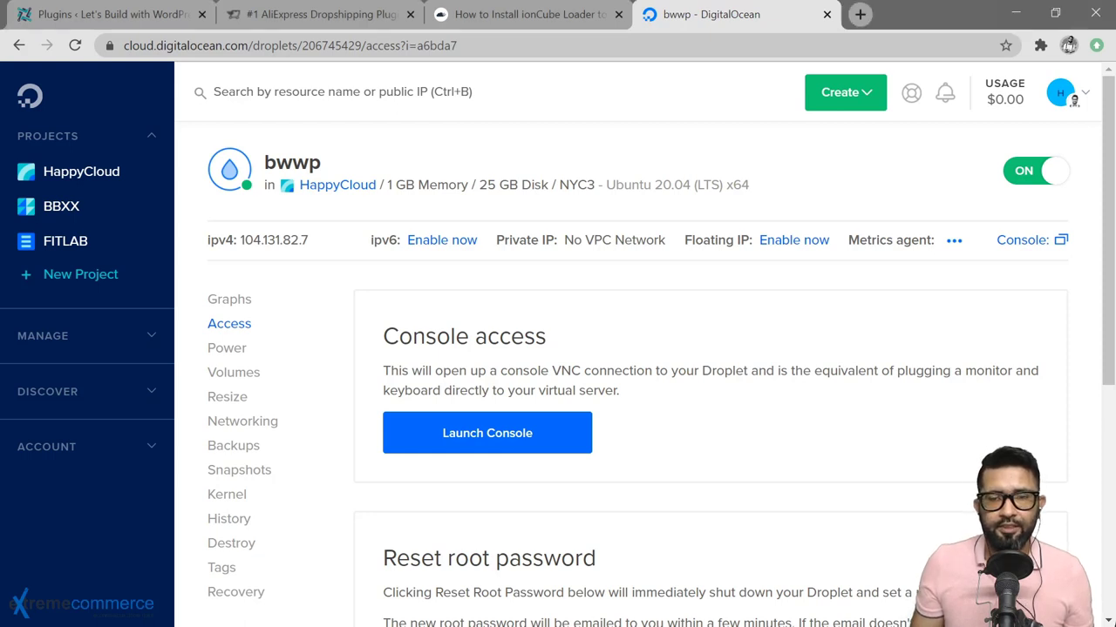
{"action": "left_click", "coordinate": [1018, 242]}
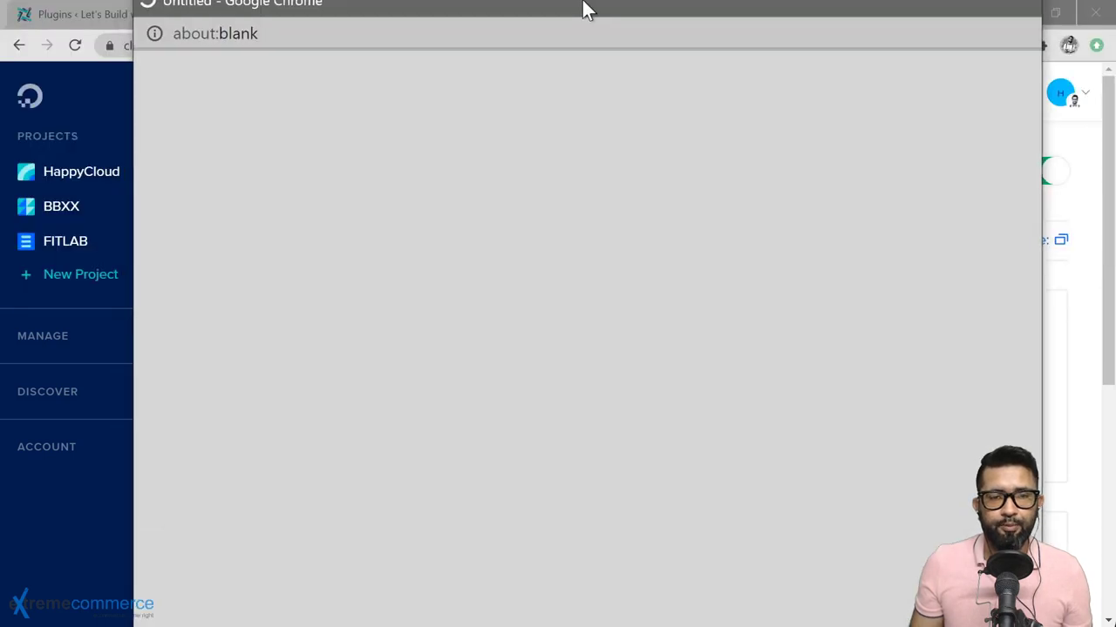
{"action": "double_click", "coordinate": [584, 10]}
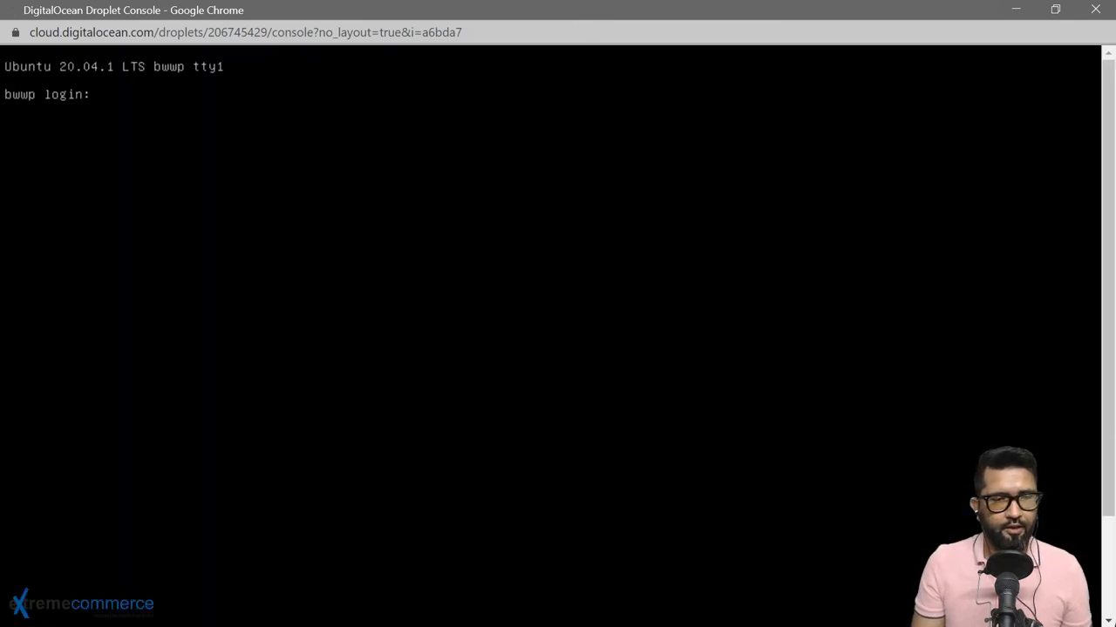
Log in to the droplet console as root with the reset root password
{"action": "type", "text": "oot"}
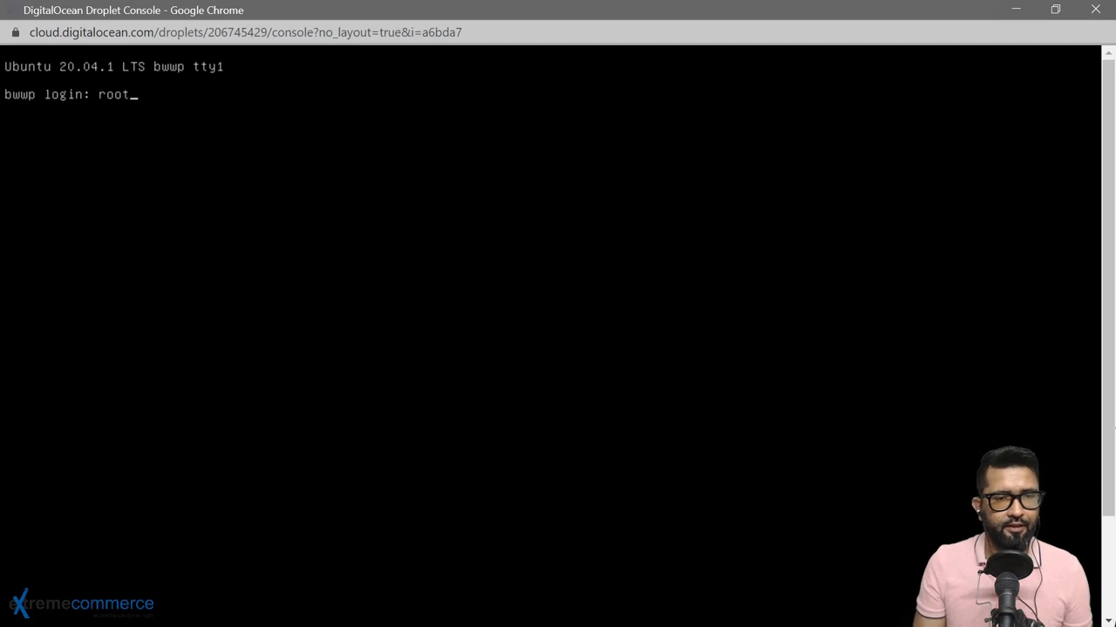
{"action": "key", "text": "Return"}
{"action": "right_click", "coordinate": [250, 110]}
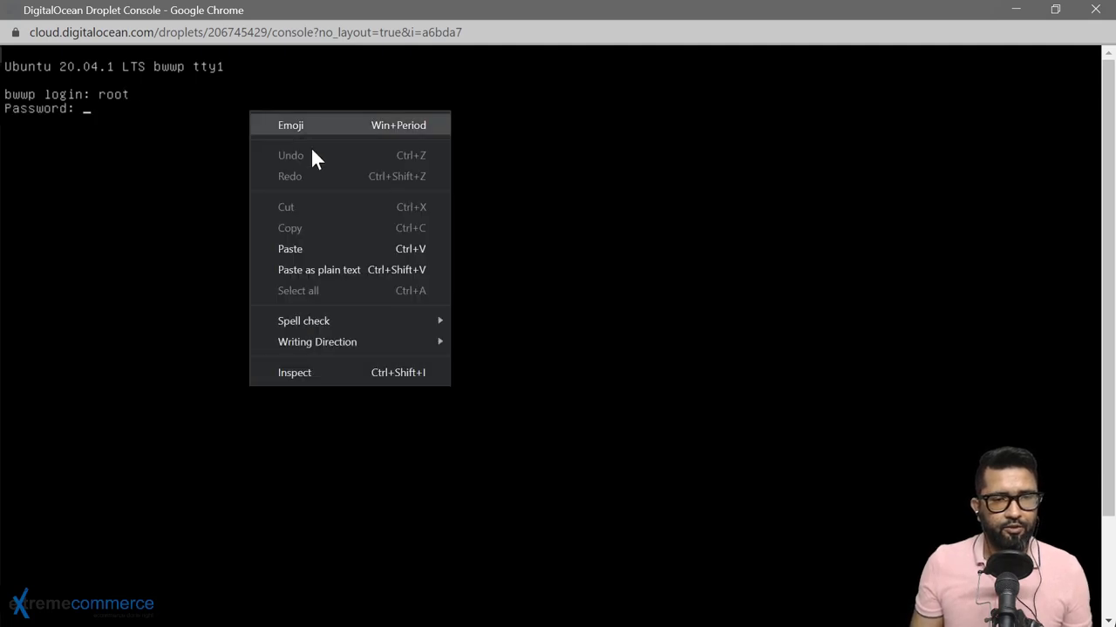
{"action": "left_click", "coordinate": [290, 248]}
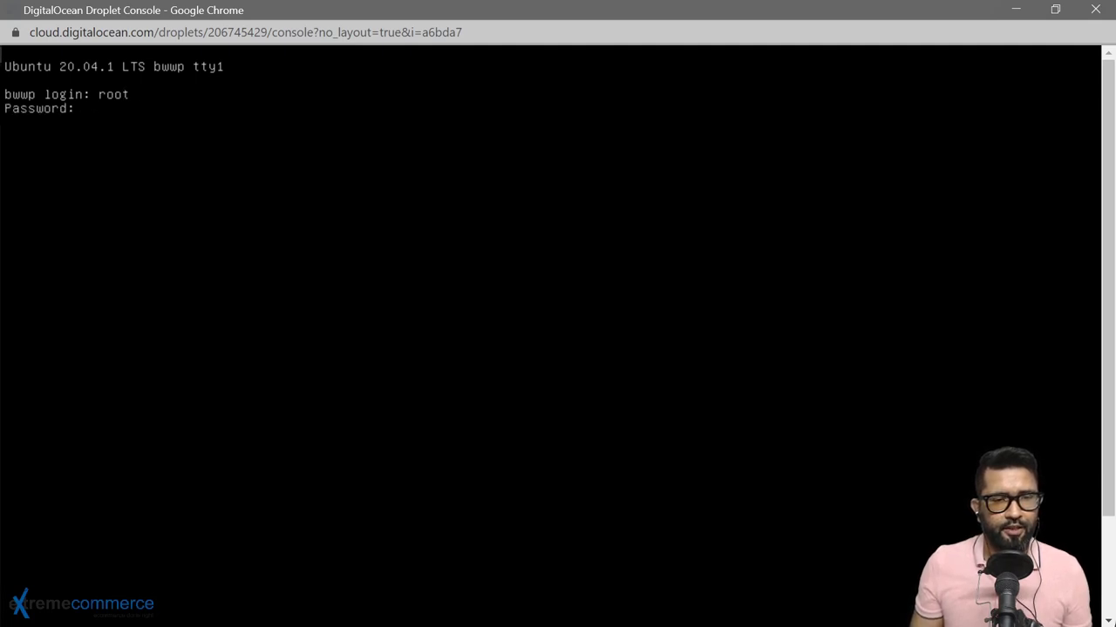
{"action": "key", "text": "Return"}
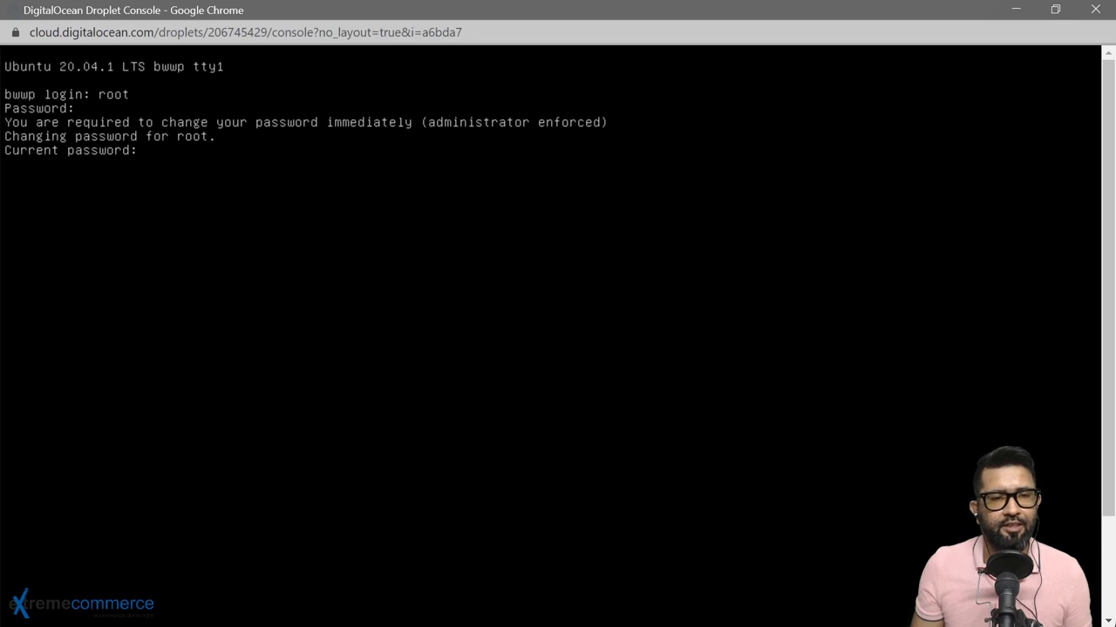
Complete the enforced root password change by supplying the current password and setting a new one
{"action": "right_click", "coordinate": [247, 150]}
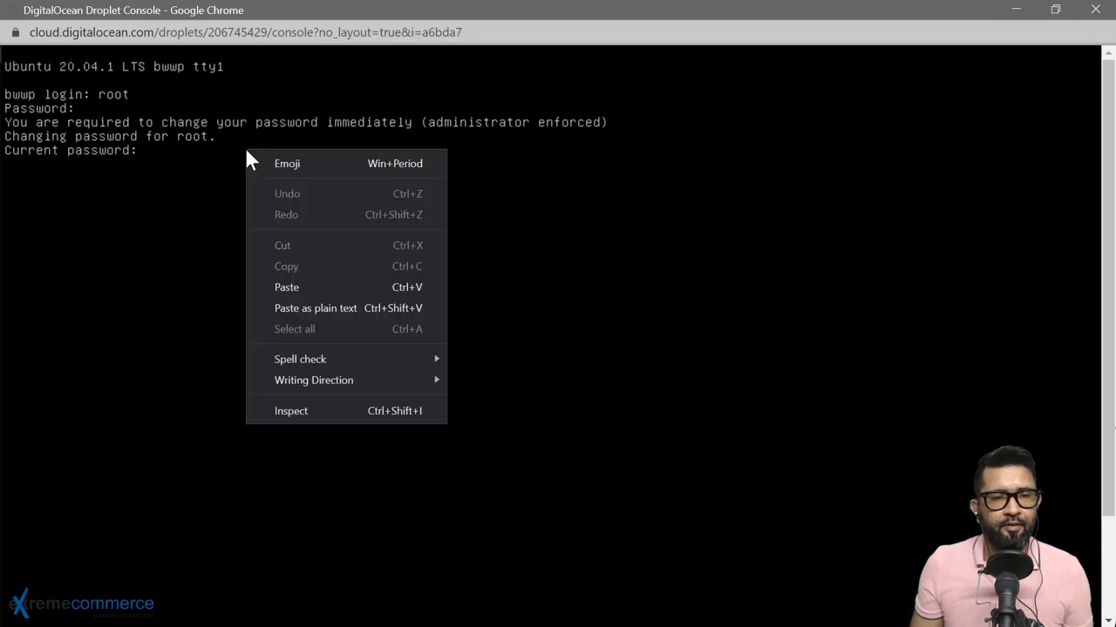
{"action": "left_click", "coordinate": [318, 284]}
{"action": "key", "text": "Return"}
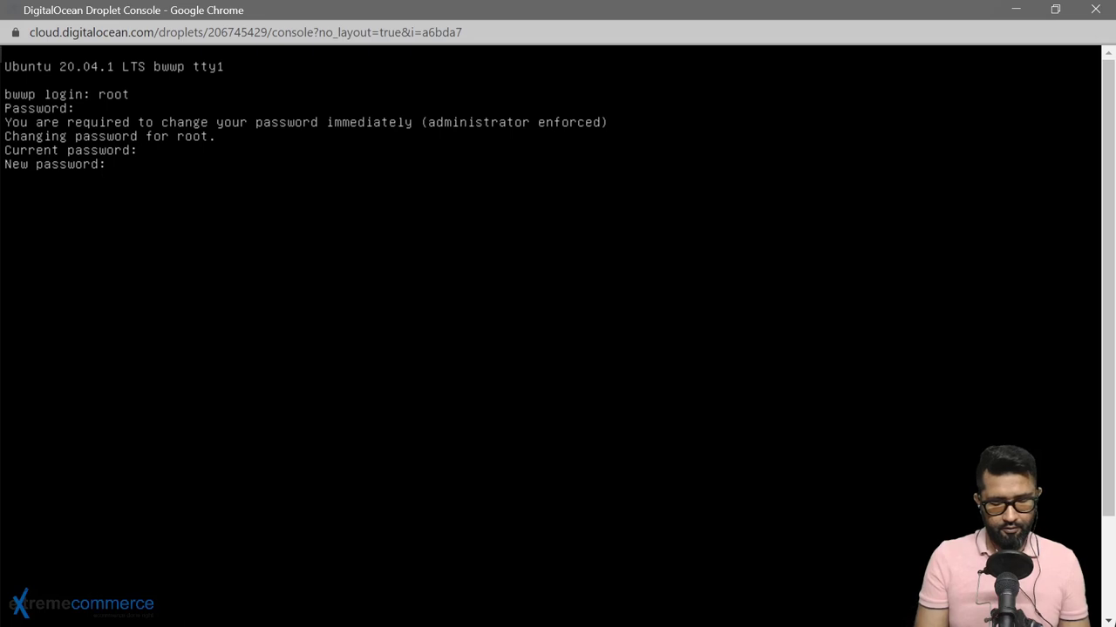
{"action": "key", "text": "Return"}
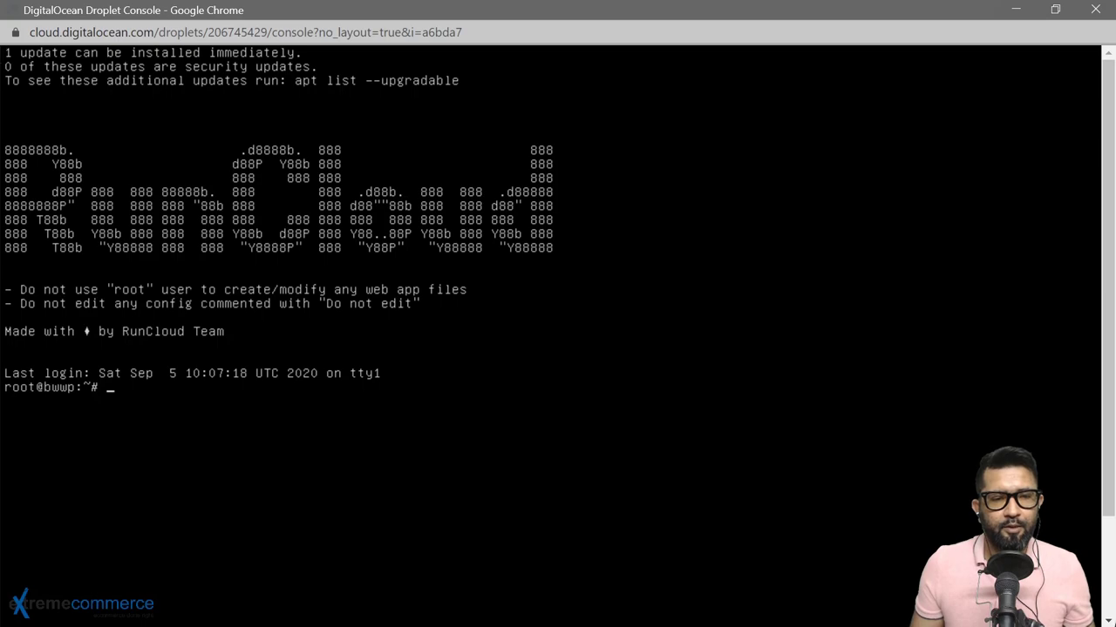
Find the Download & Extract commands in the ionCube article and run the first one, cd, in the droplet console
{"action": "key", "text": "alt+Tab"}
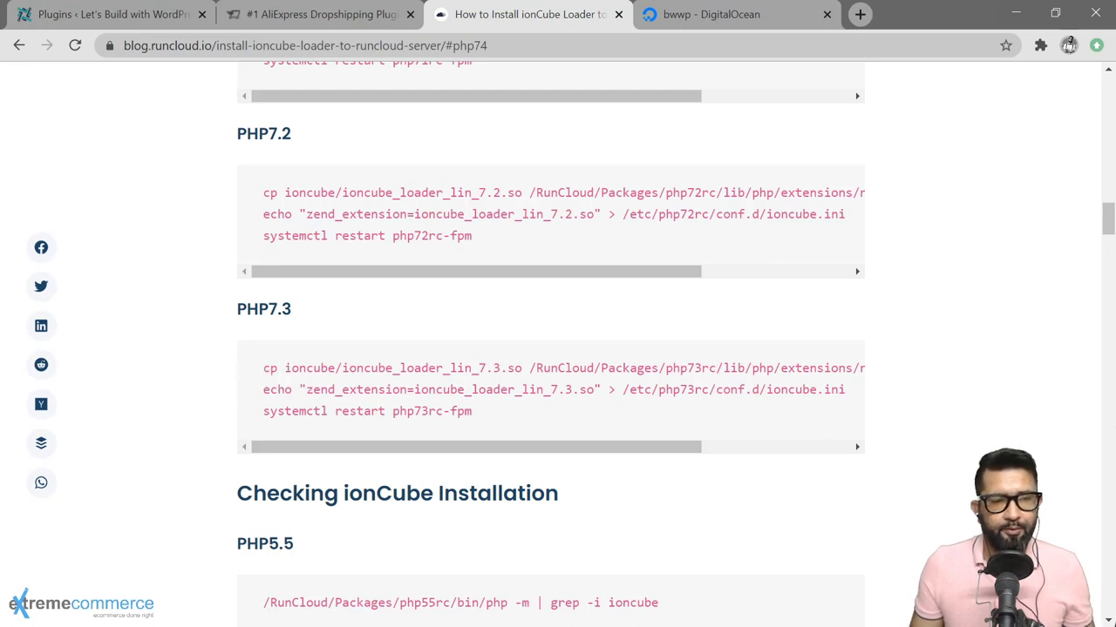
{"action": "scroll", "coordinate": [180, 378], "scroll_direction": "up", "scroll_amount": 10}
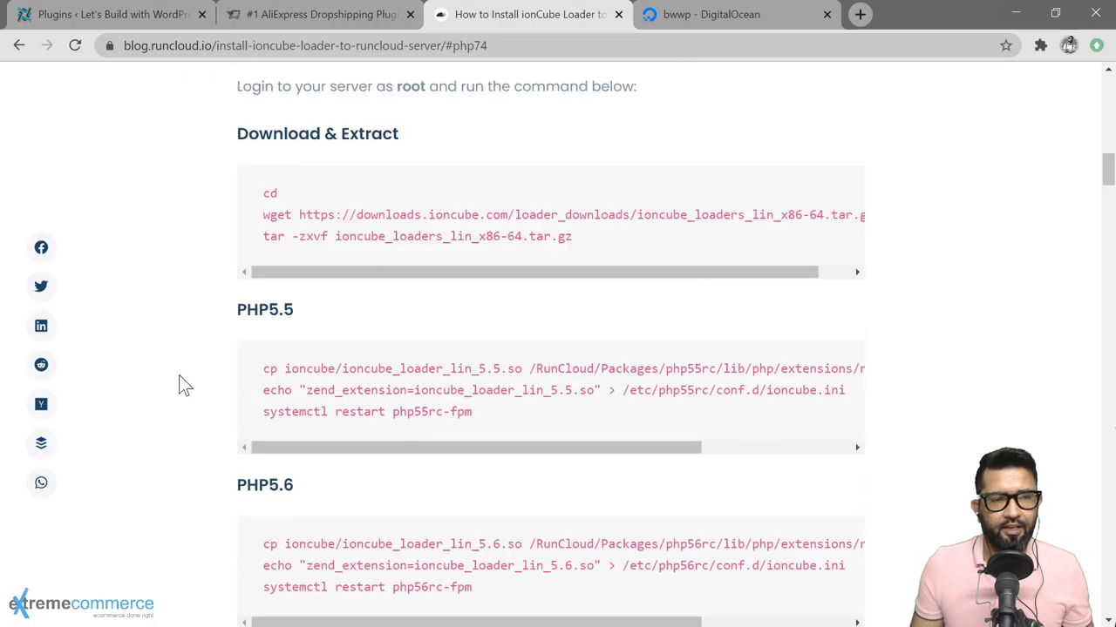
{"action": "scroll", "coordinate": [218, 377], "scroll_direction": "down", "scroll_amount": 2}
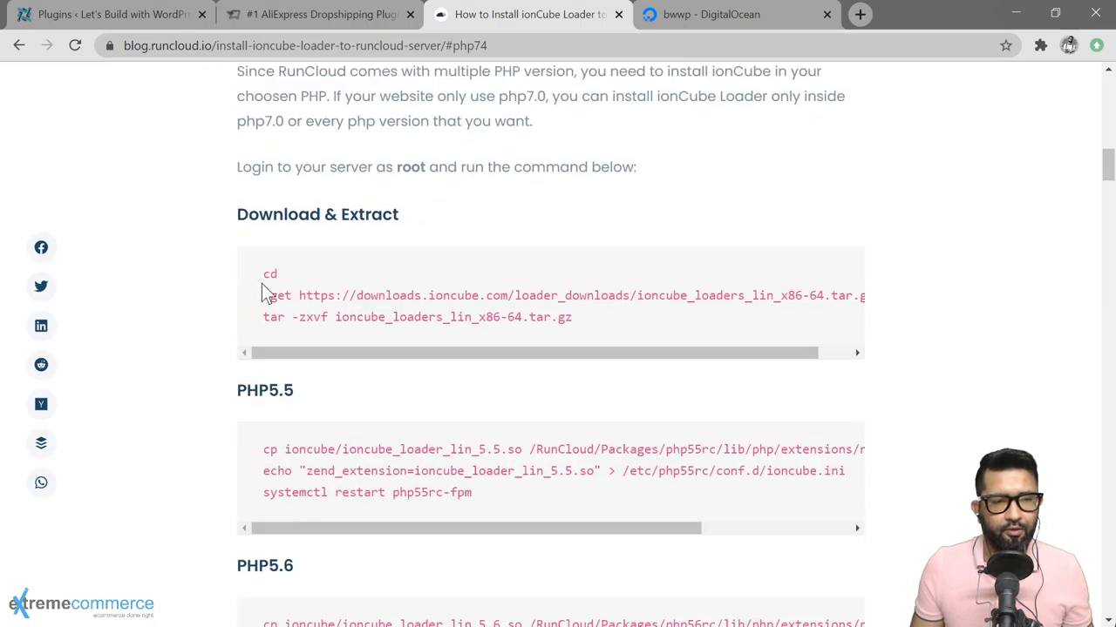
{"action": "left_click_drag", "start_coordinate": [265, 276], "coordinate": [276, 274]}
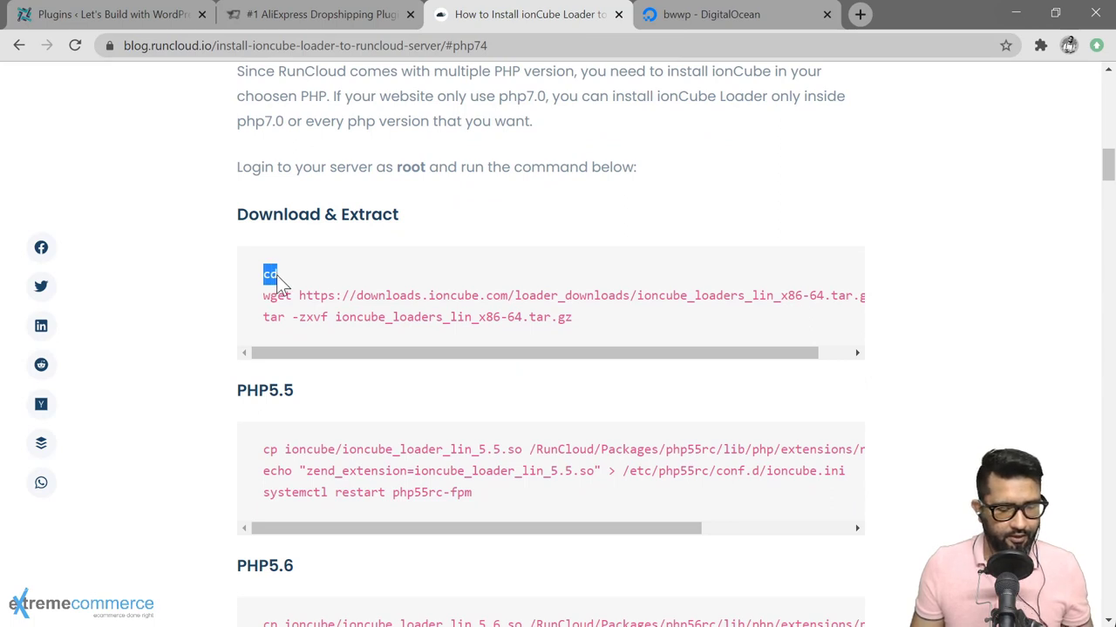
{"action": "key", "text": "alt+Tab"}
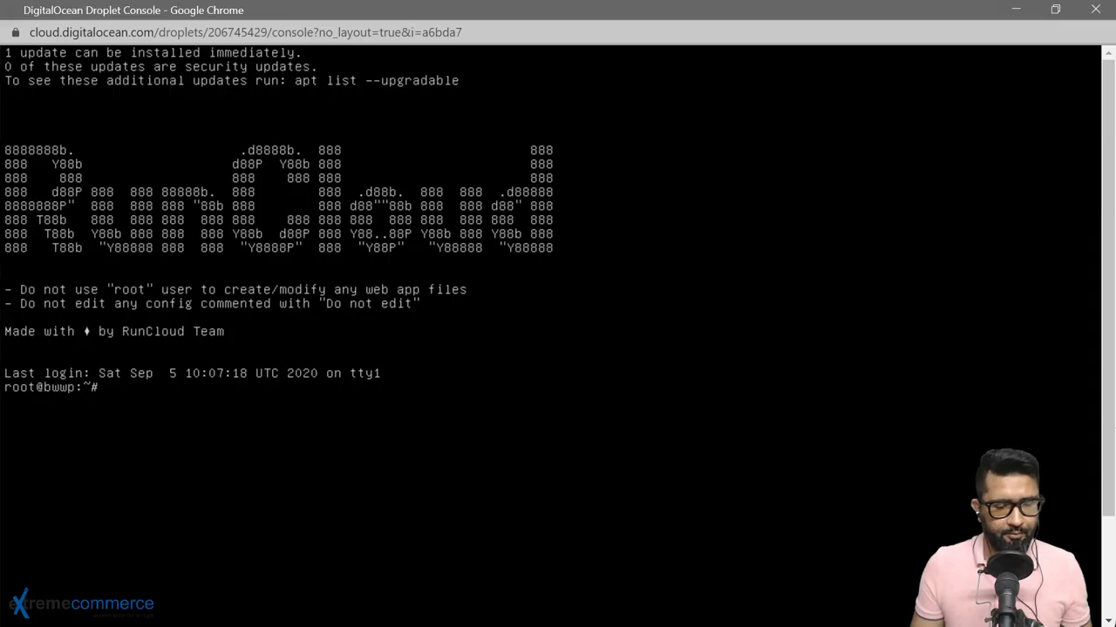
{"action": "type", "text": "cd"}
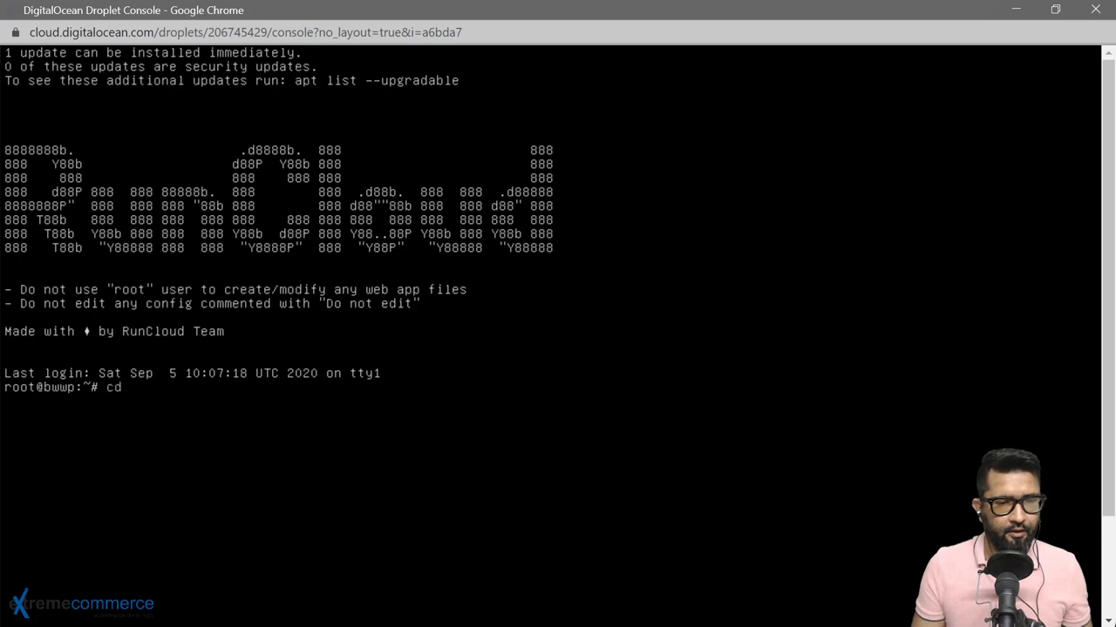
{"action": "key", "text": "Return"}
{"action": "key", "text": "alt+Tab"}
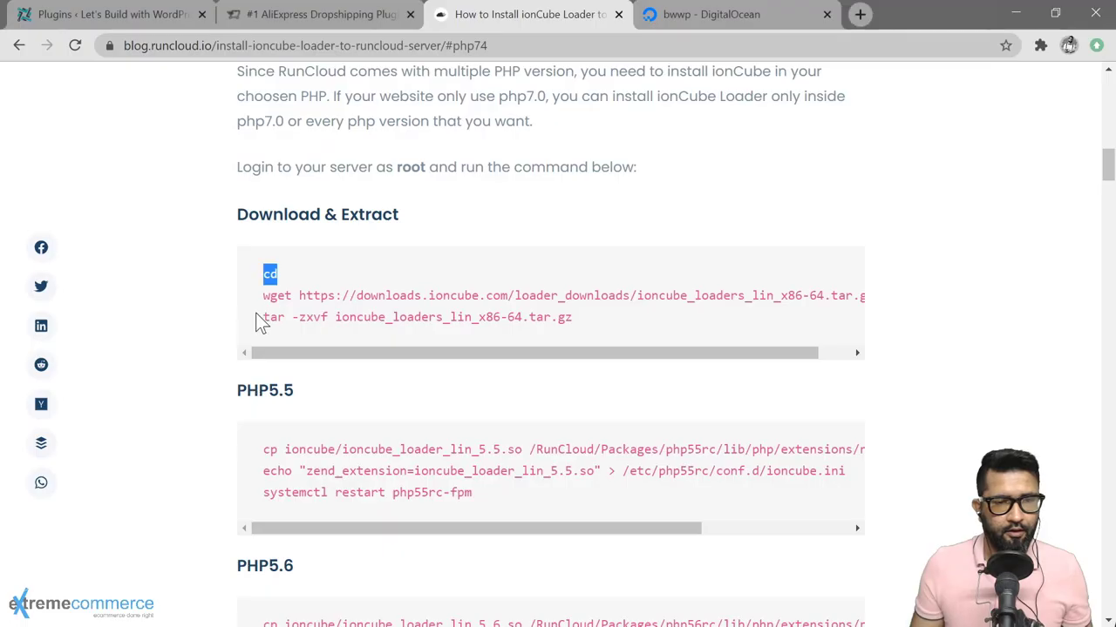
{"action": "left_click_drag", "start_coordinate": [264, 297], "coordinate": [869, 292]}
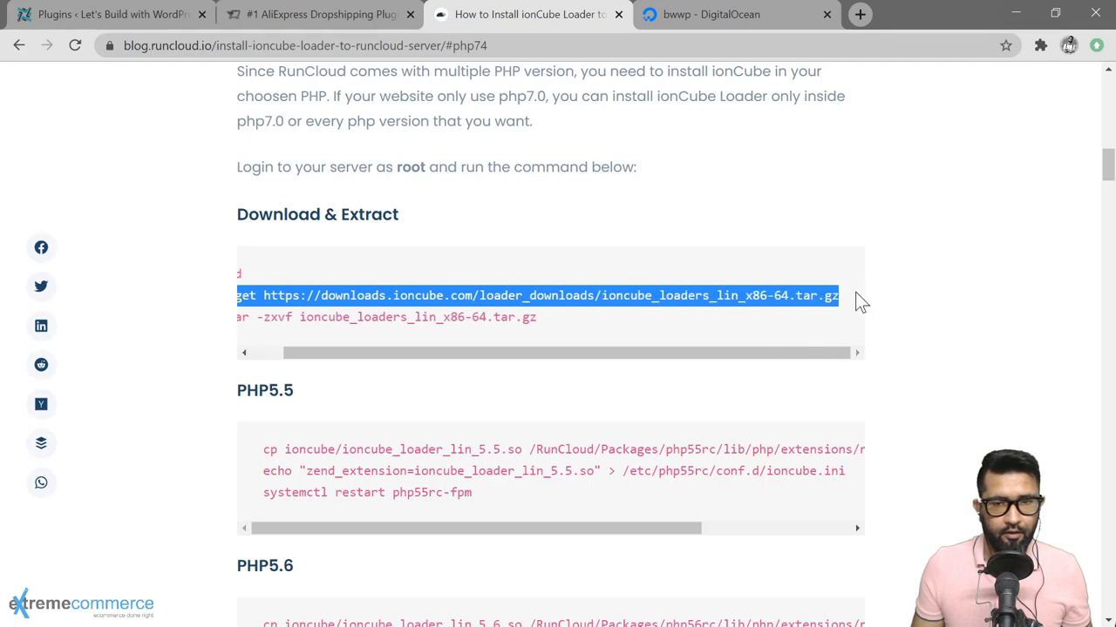
{"action": "key", "text": "ctrl+c"}
{"action": "key", "text": "alt+Tab"}
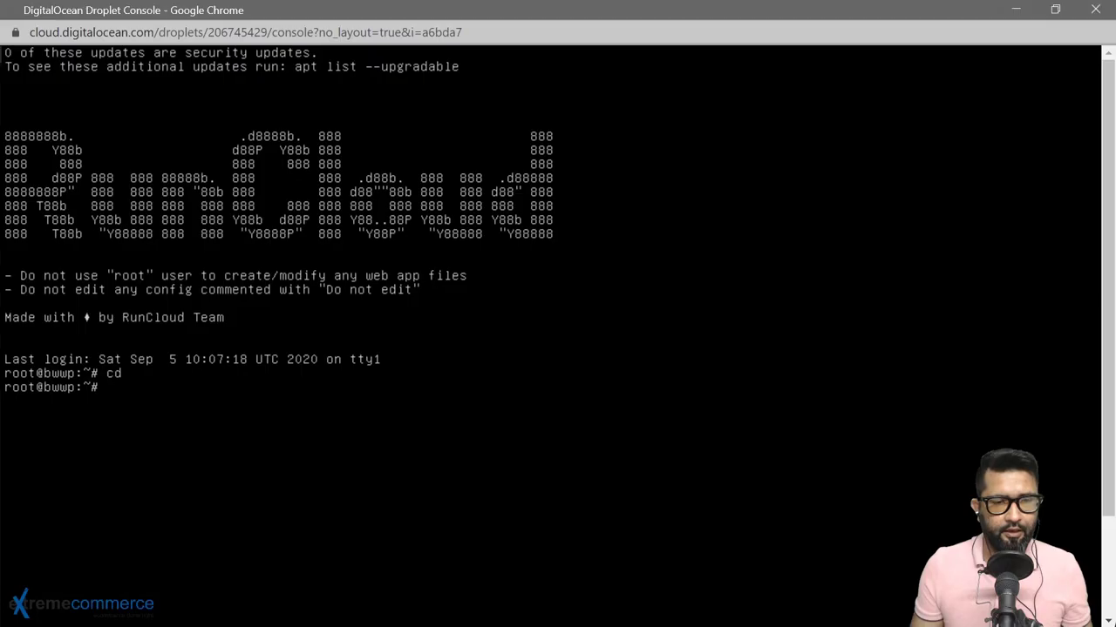
{"action": "right_click", "coordinate": [301, 404]}
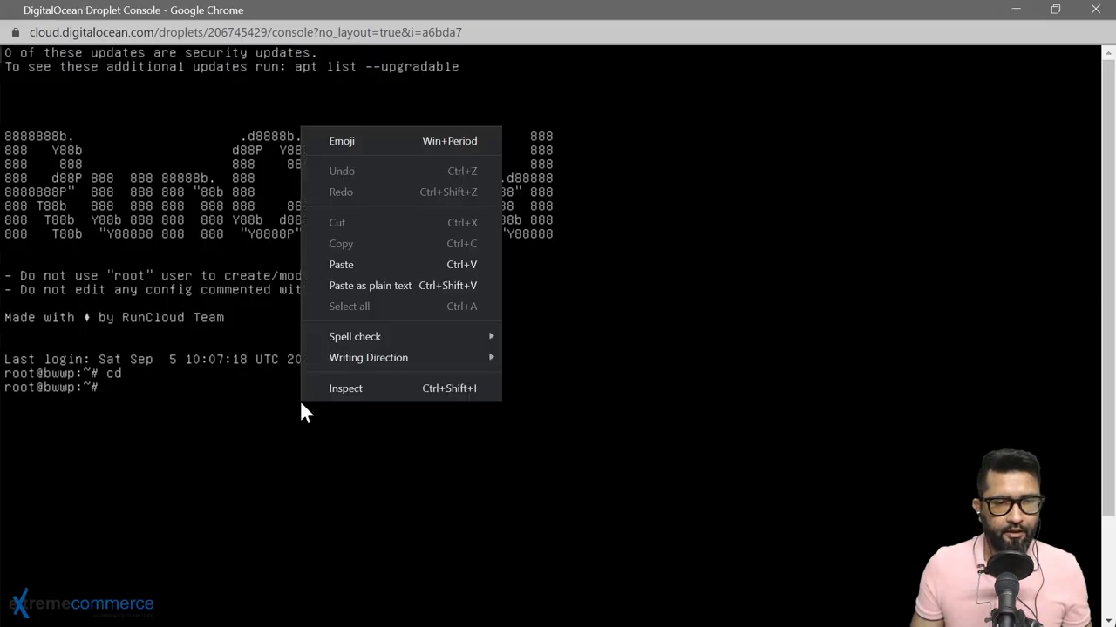
{"action": "left_click", "coordinate": [366, 285]}
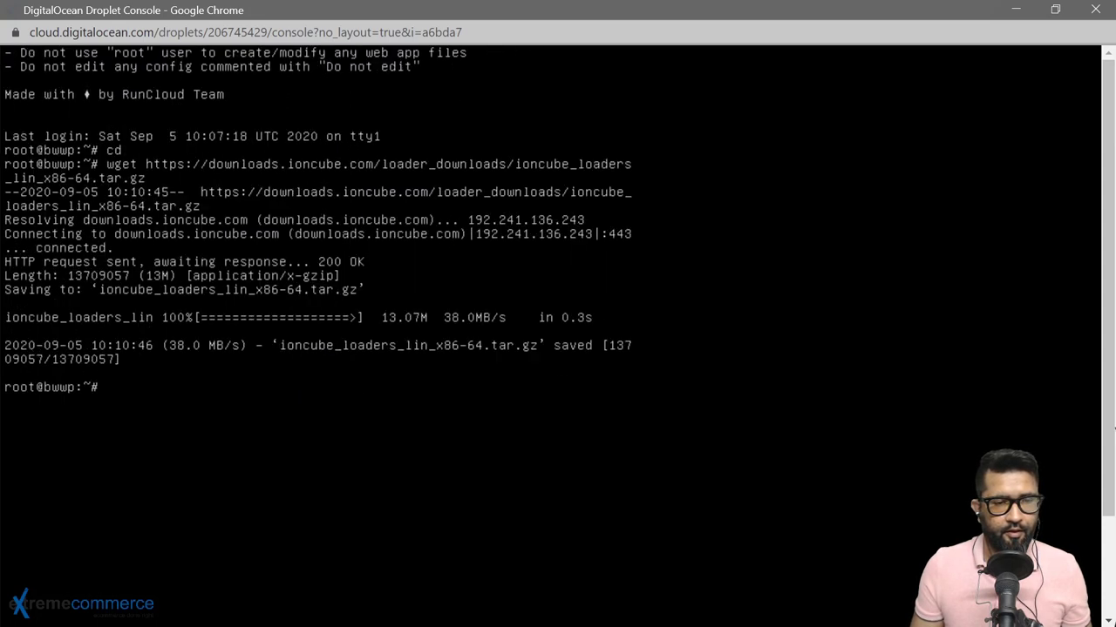
Extract the downloaded archive in the console with the article's command tar -zxvf ioncube_loaders_lin_x86-64.tar.gz
{"action": "key", "text": "alt+Tab"}
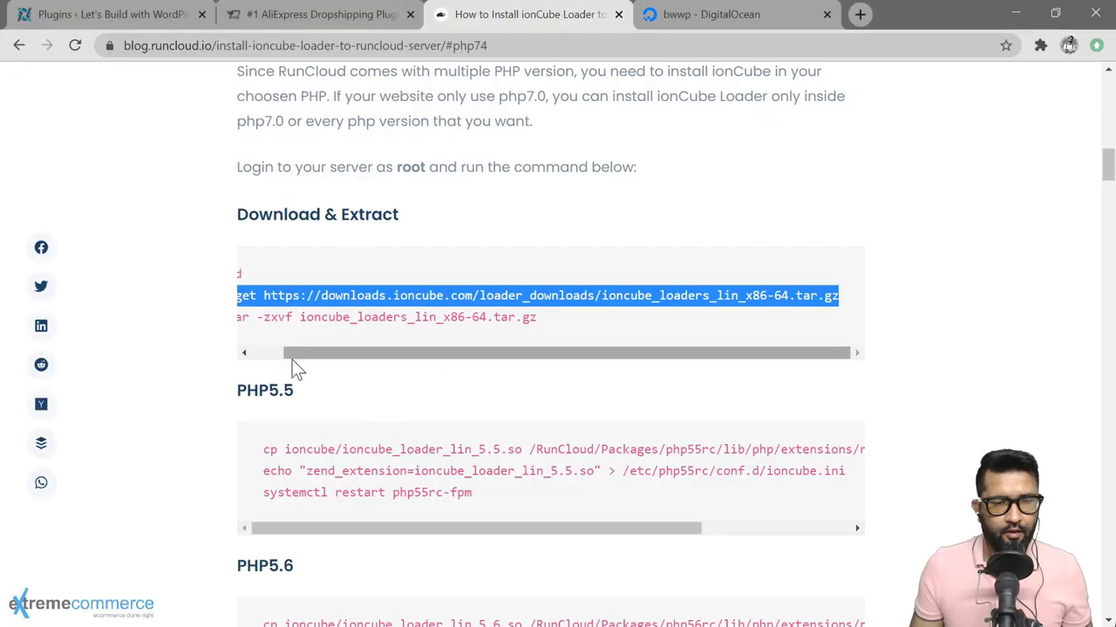
{"action": "scroll", "coordinate": [294, 356], "scroll_direction": "left", "scroll_amount": 1}
{"action": "left_click_drag", "start_coordinate": [265, 320], "coordinate": [545, 319]}
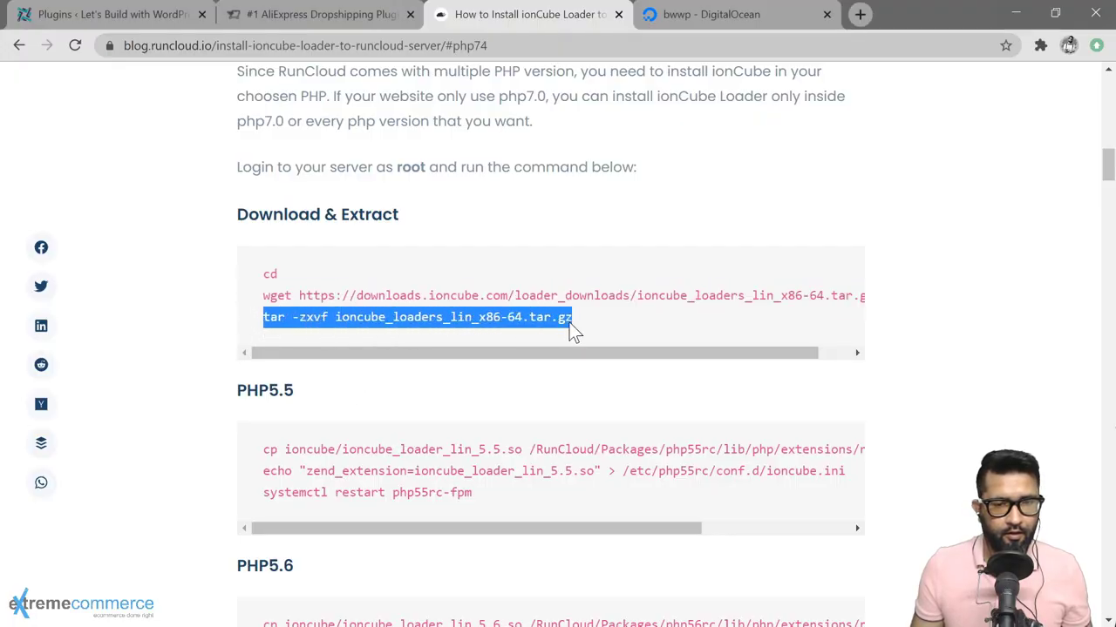
{"action": "key", "text": "alt+Tab"}
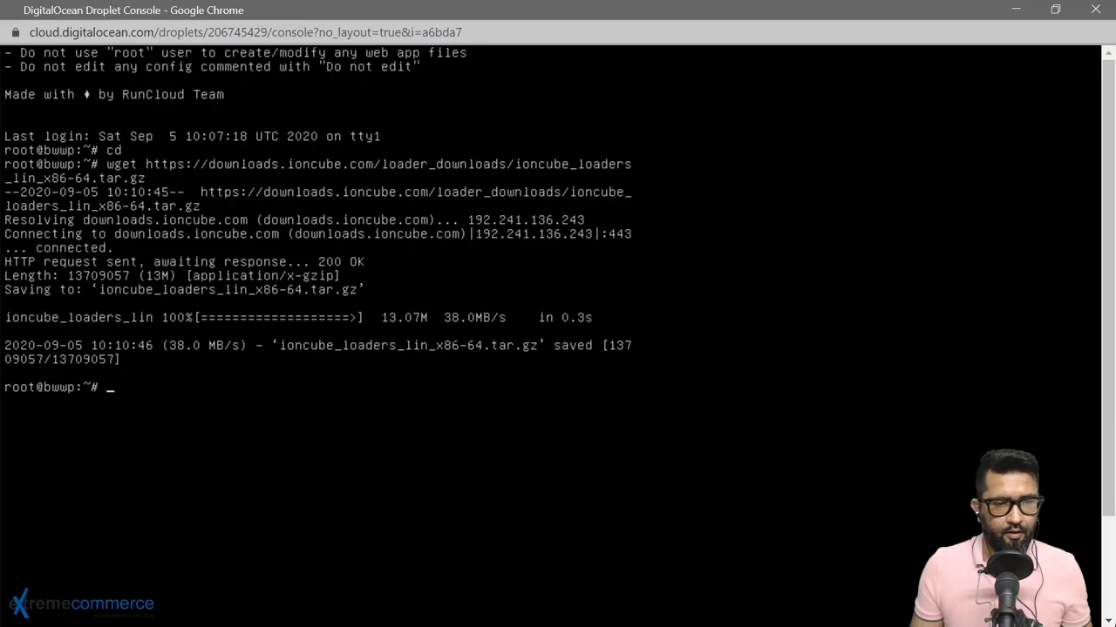
{"action": "type", "text": "tar -zxvf ioncube_loaders_lin_x86-64"}
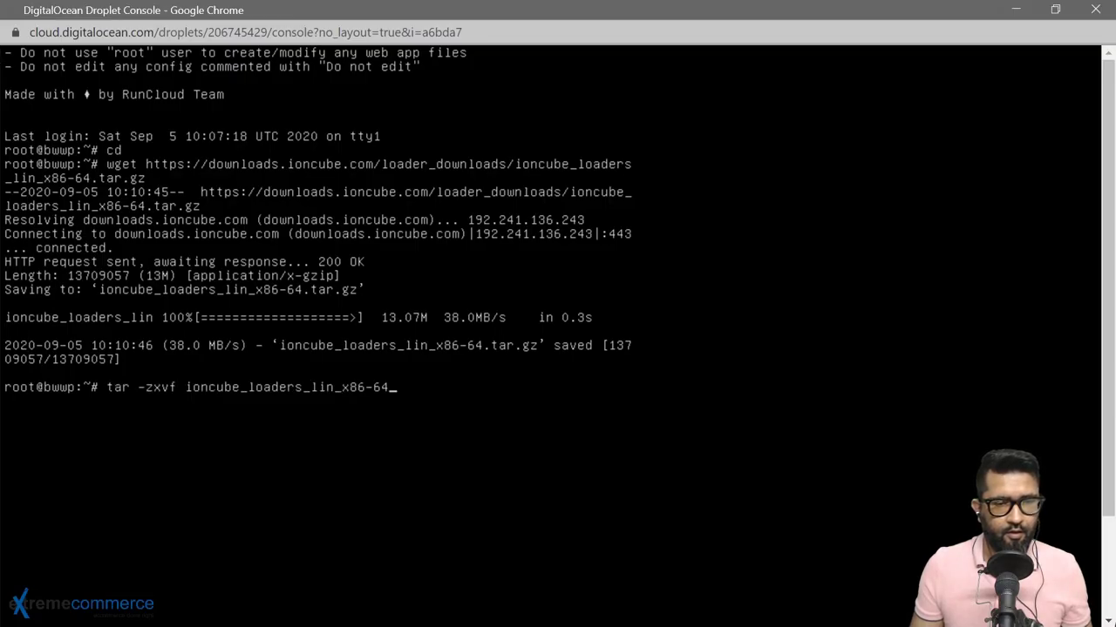
{"action": "type", "text": ".tar.gz"}
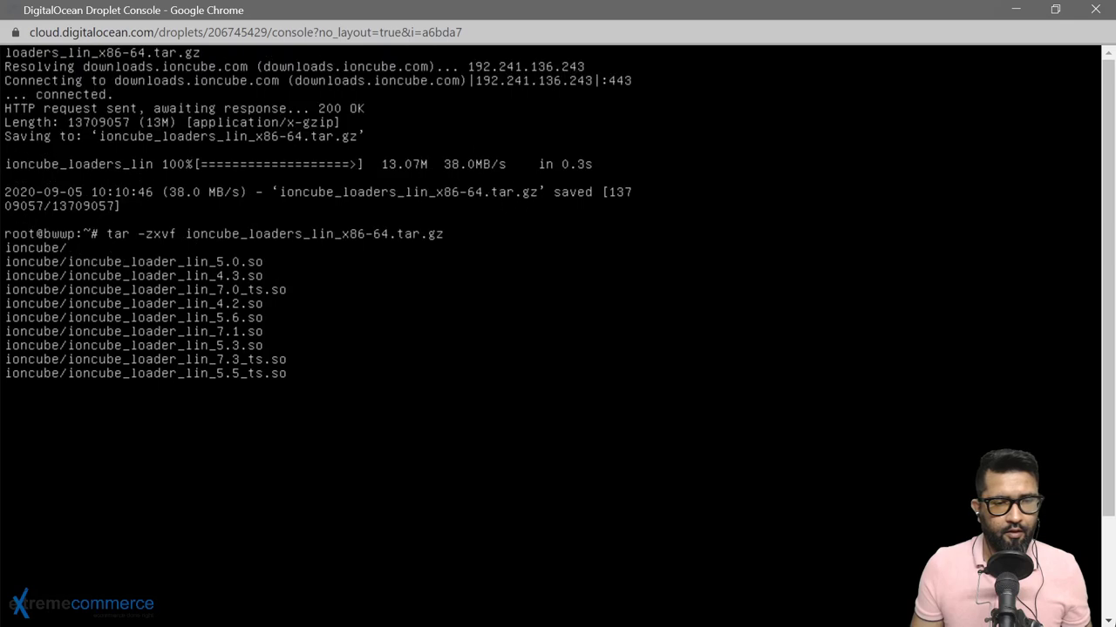
Run the article's PHP7.3 cp command in the console, copying ioncube/ioncube_loader_lin_7.3.so to /RunCloud/Packages/php73rc/lib/php/extensions/no-debug-non-zts-20180731/
{"action": "key", "text": "alt+Tab"}
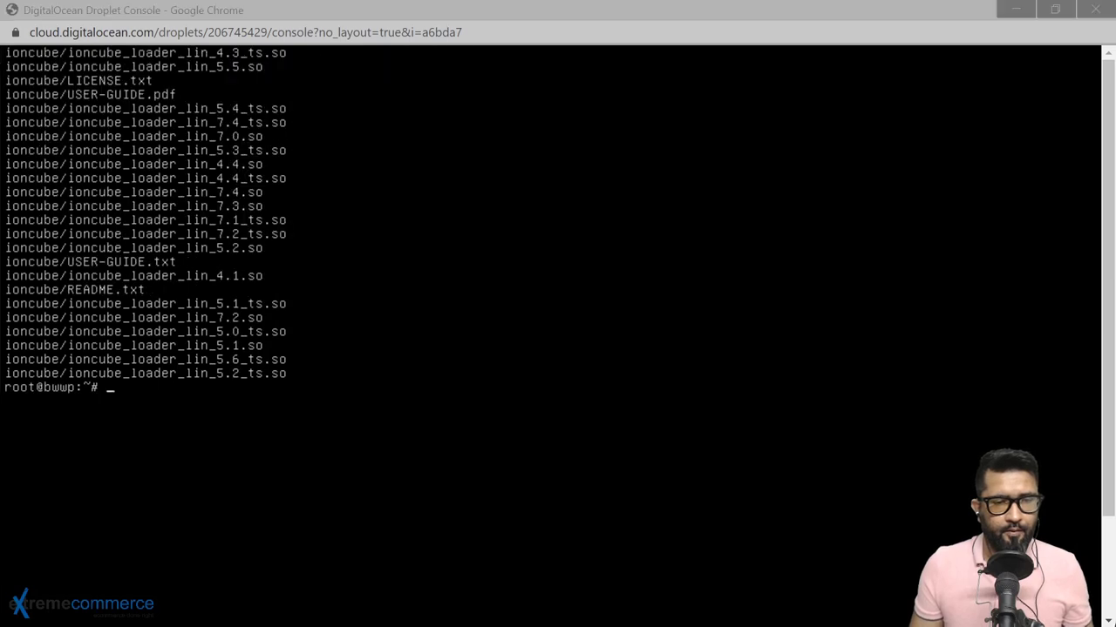
{"action": "scroll", "coordinate": [174, 418], "scroll_direction": "down", "scroll_amount": 5}
{"action": "scroll", "coordinate": [177, 414], "scroll_direction": "down", "scroll_amount": 7}
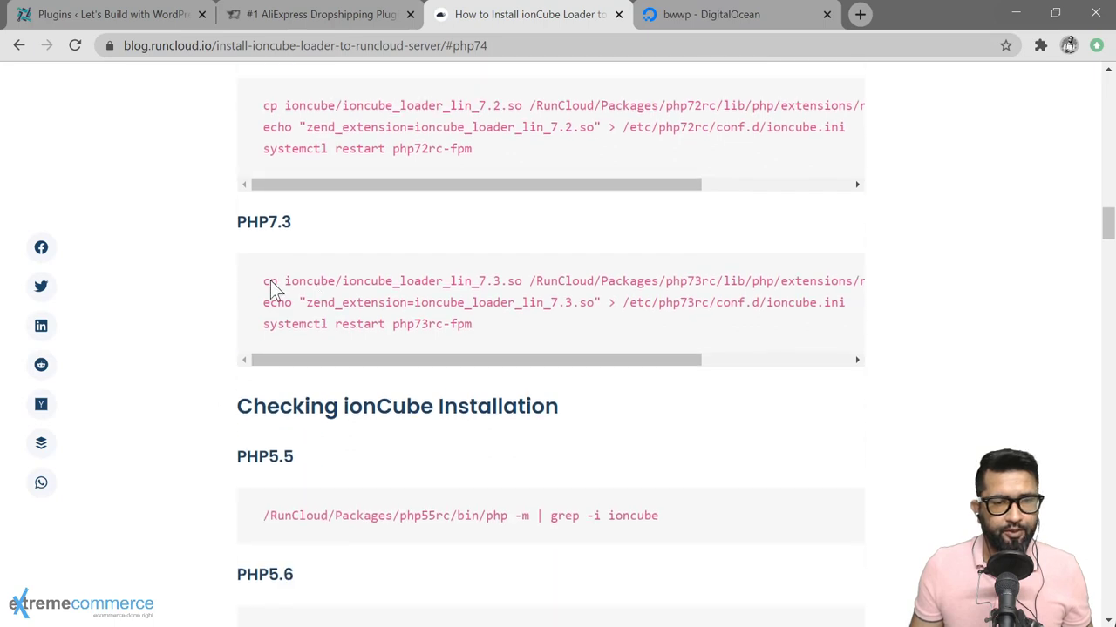
{"action": "left_click_drag", "start_coordinate": [265, 284], "coordinate": [826, 303]}
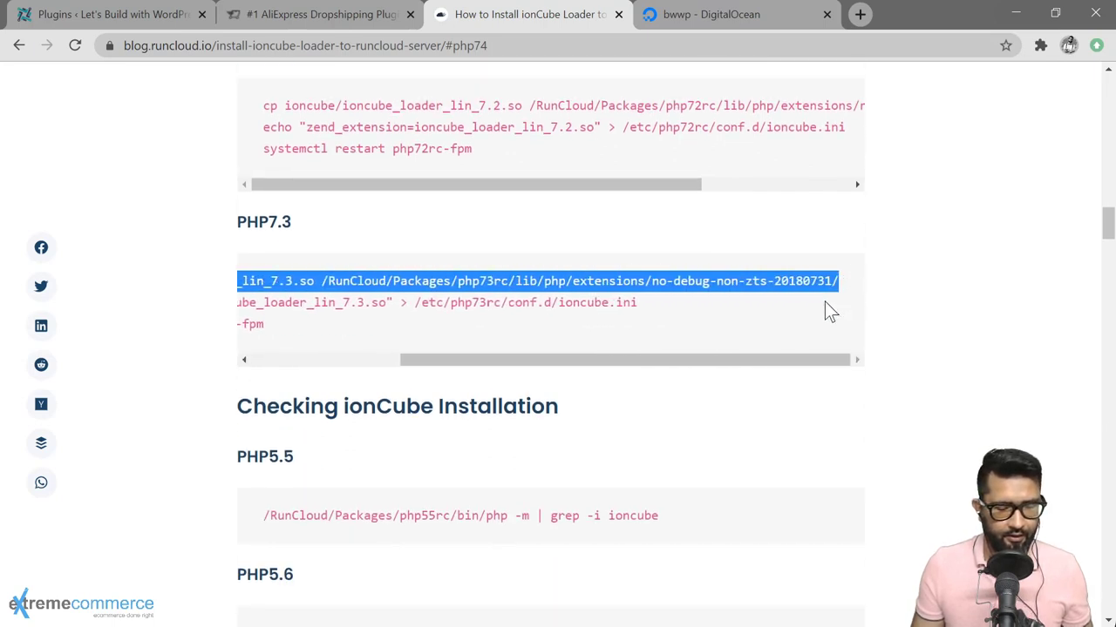
{"action": "key", "text": "ctrl+c"}
{"action": "key", "text": "alt+Tab"}
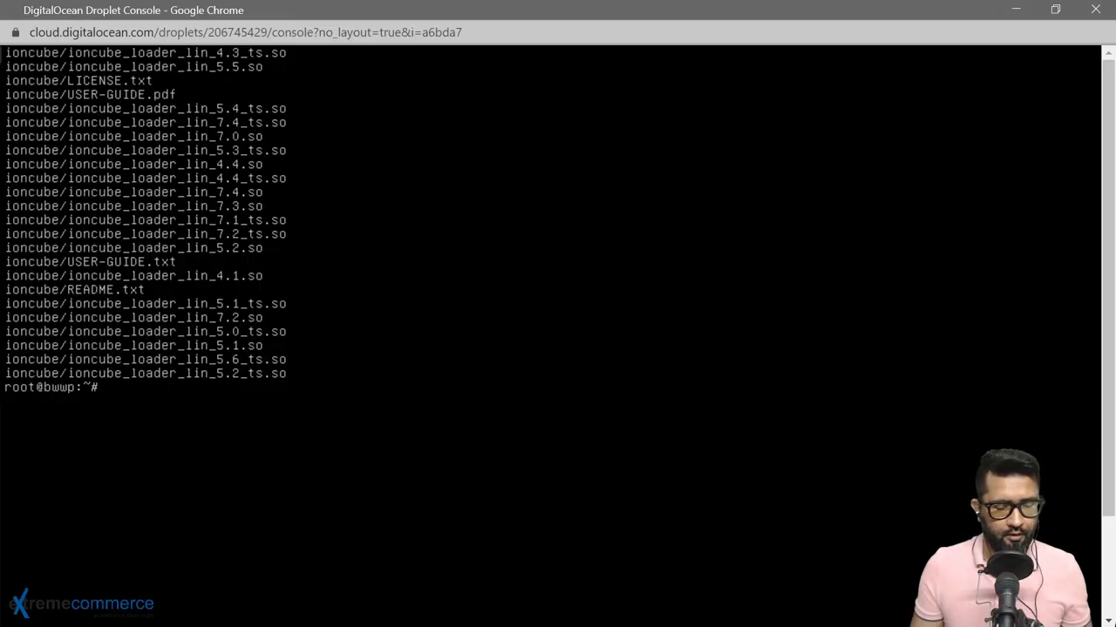
{"action": "key", "text": "ctrl+v"}
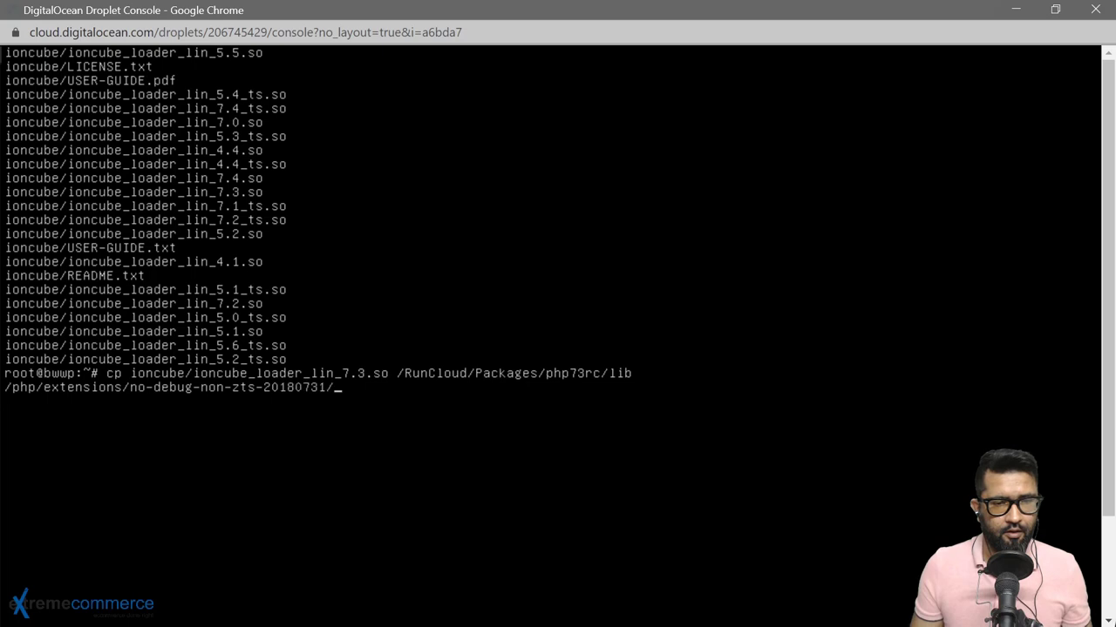
{"action": "key", "text": "Return"}
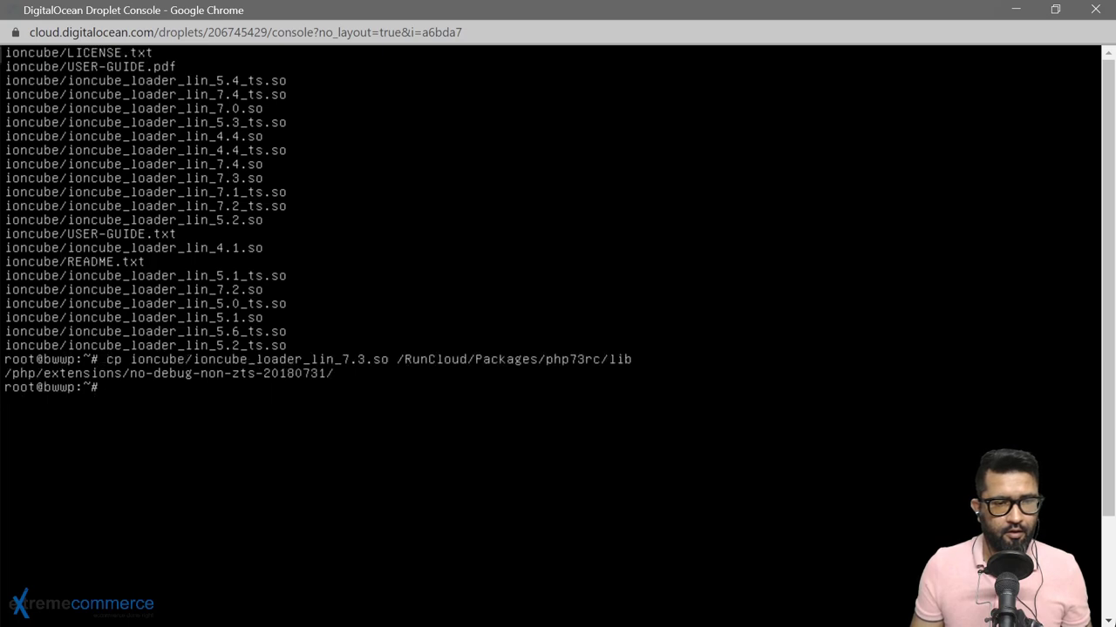
Run the article's PHP7.3 echo command in the console, writing "zend_extension=ioncube_loader_lin_7.3.so" to /etc/php73rc/conf.d/ioncube.ini
{"action": "key", "text": "alt+Tab"}
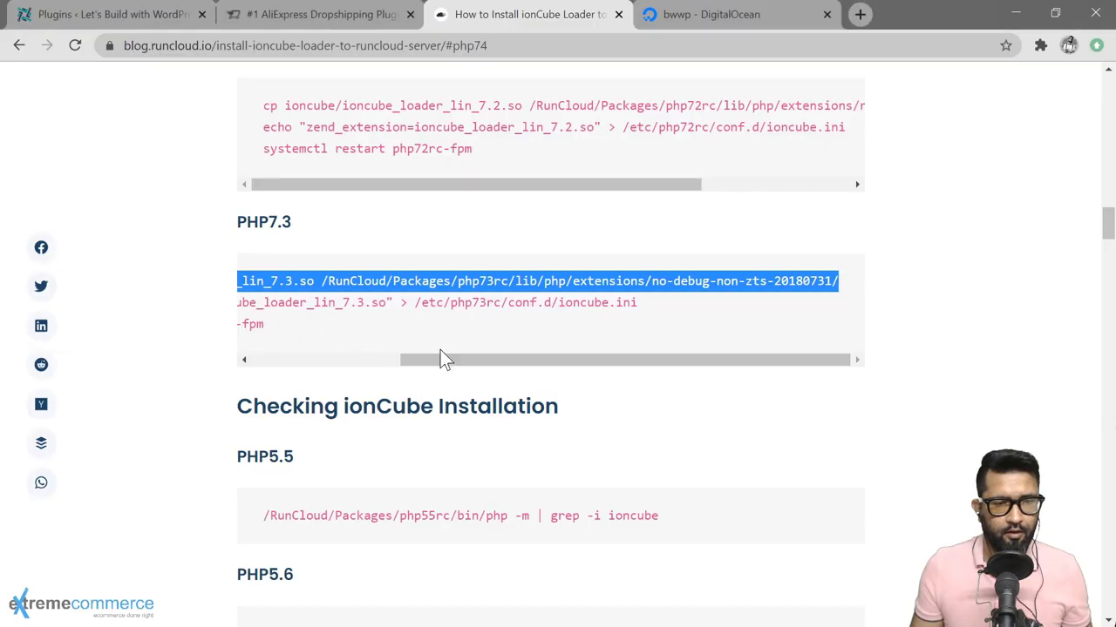
{"action": "left_click_drag", "start_coordinate": [441, 352], "coordinate": [283, 367]}
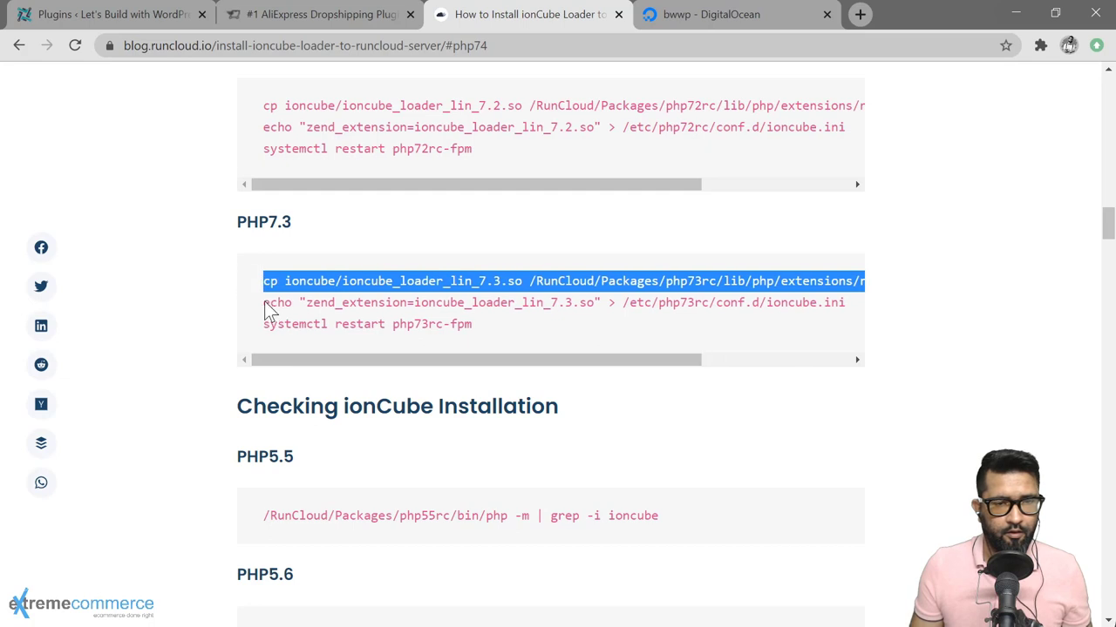
{"action": "left_click_drag", "start_coordinate": [265, 301], "coordinate": [740, 300]}
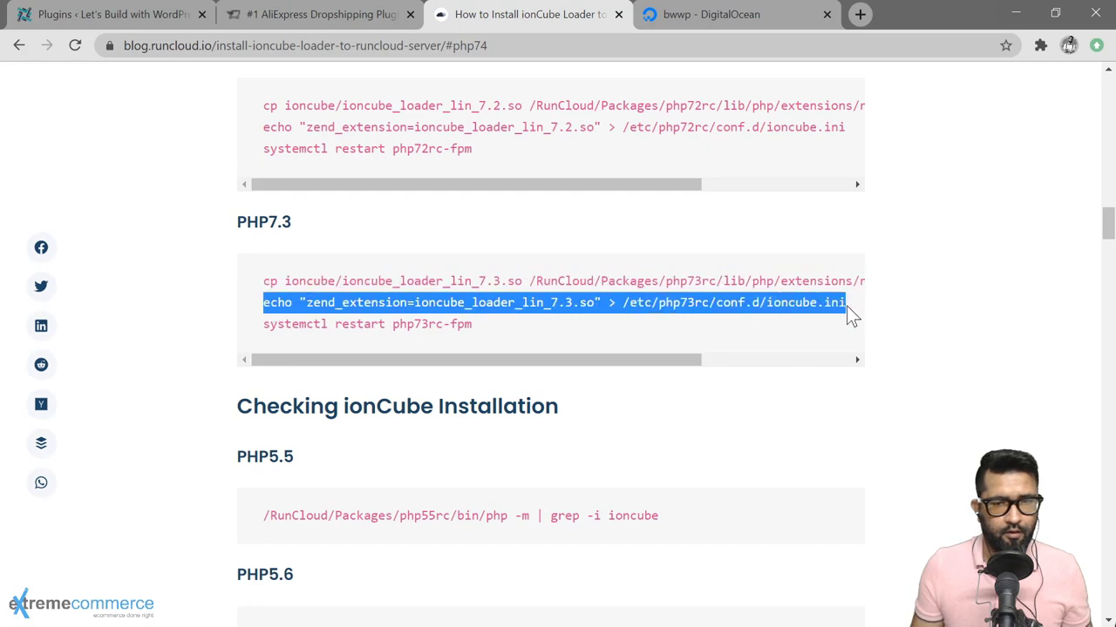
{"action": "key", "text": "alt+Tab"}
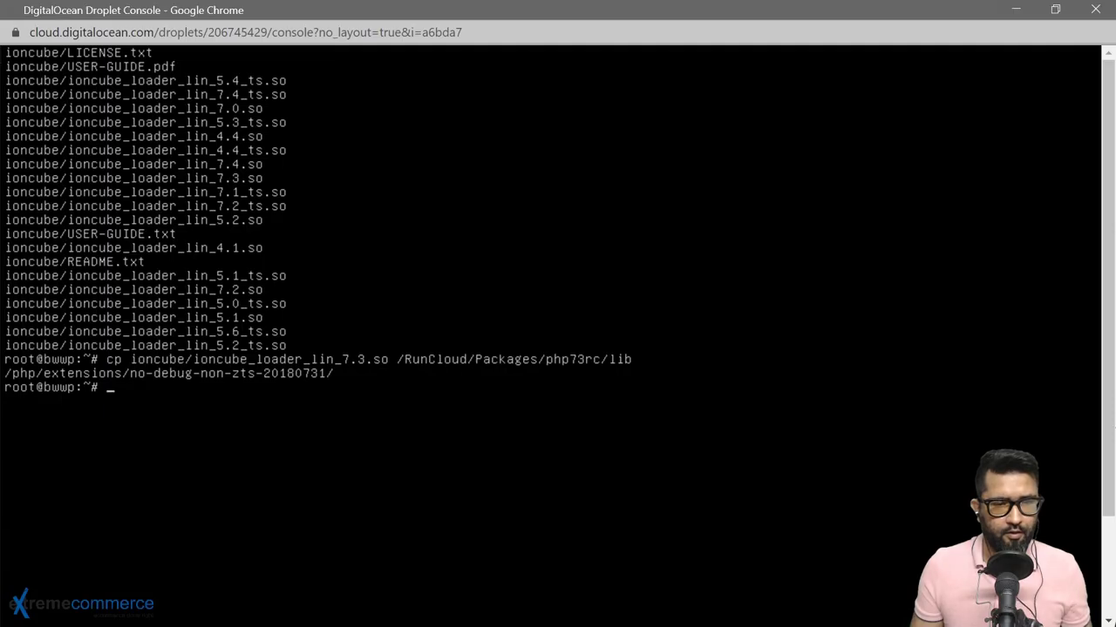
{"action": "type", "text": "echo \"zend_extension=ioncube_load"}
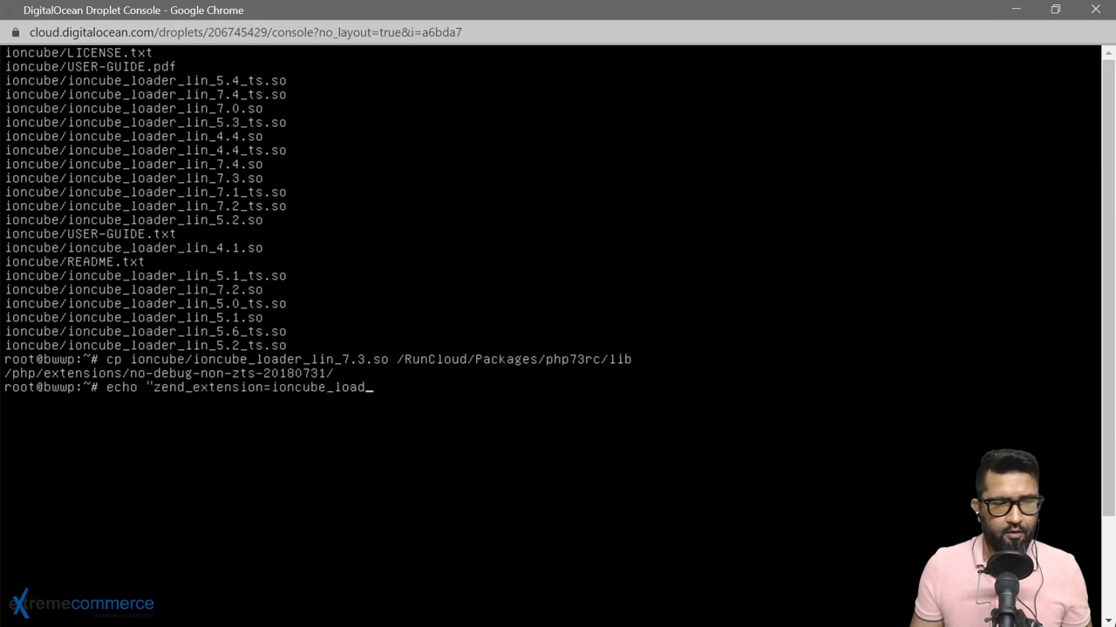
{"action": "type", "text": "er_lin_7.3.so\" > /etc/php73rc/conf.d/ioncube.ini"}
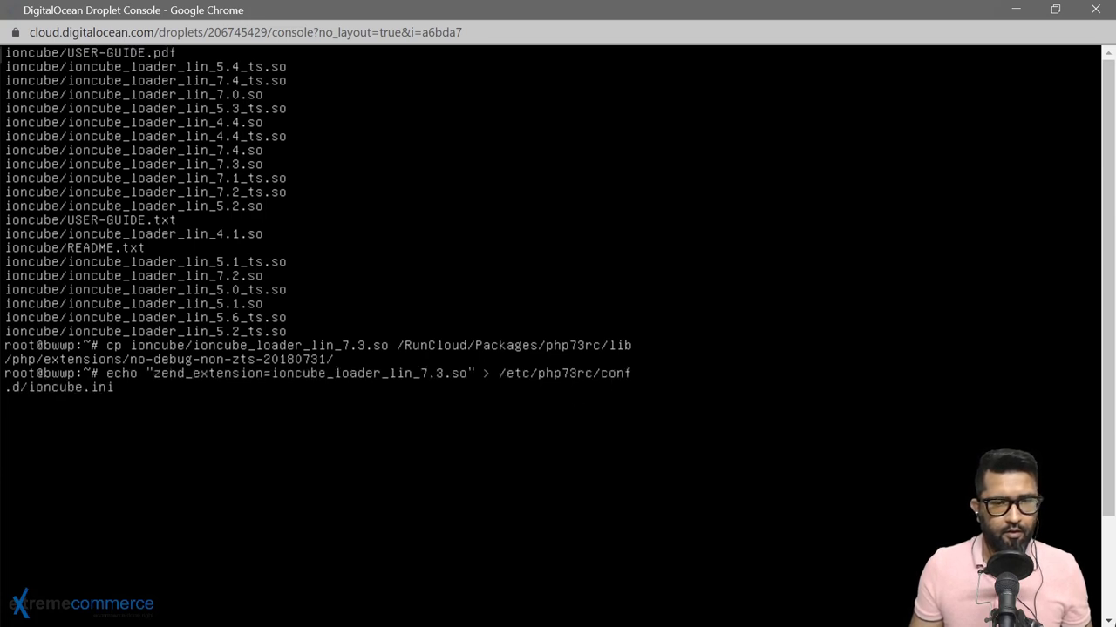
{"action": "key", "text": "Return"}
Restart the PHP 7.3 service in the console with the article's command systemctl restart php73rc-fpm
{"action": "key", "text": "alt+Tab"}
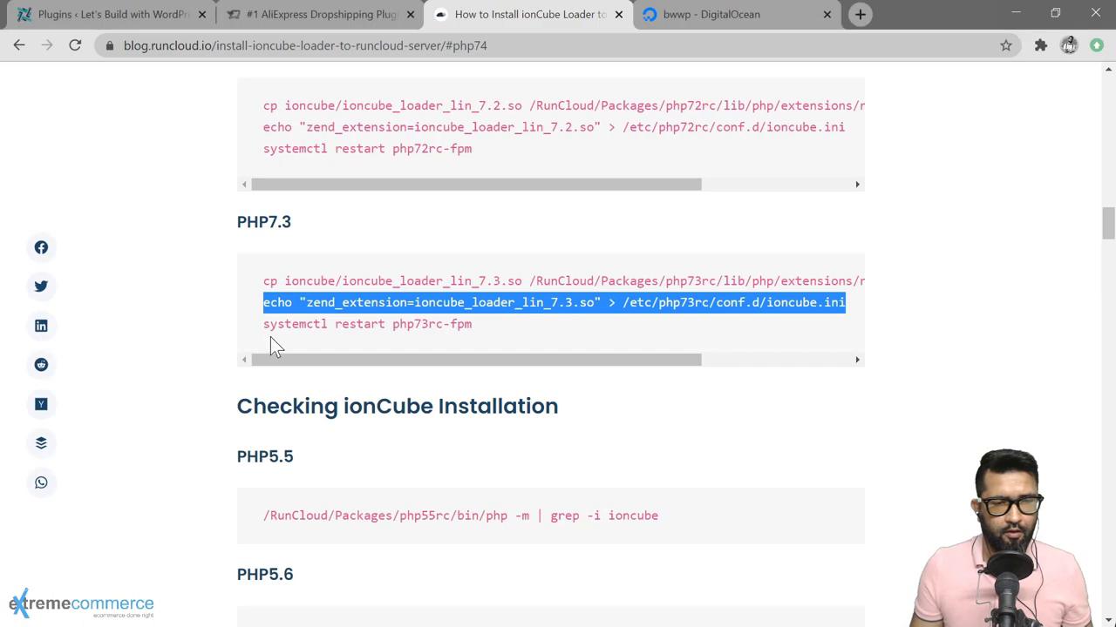
{"action": "left_click_drag", "start_coordinate": [266, 331], "coordinate": [412, 340]}
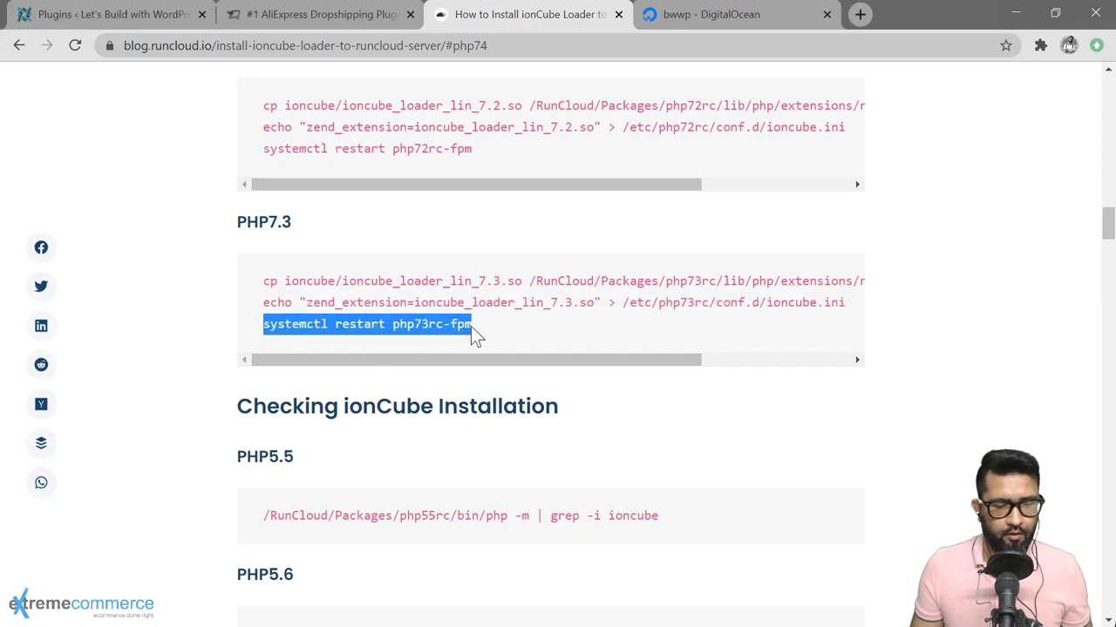
{"action": "key", "text": "alt+Tab"}
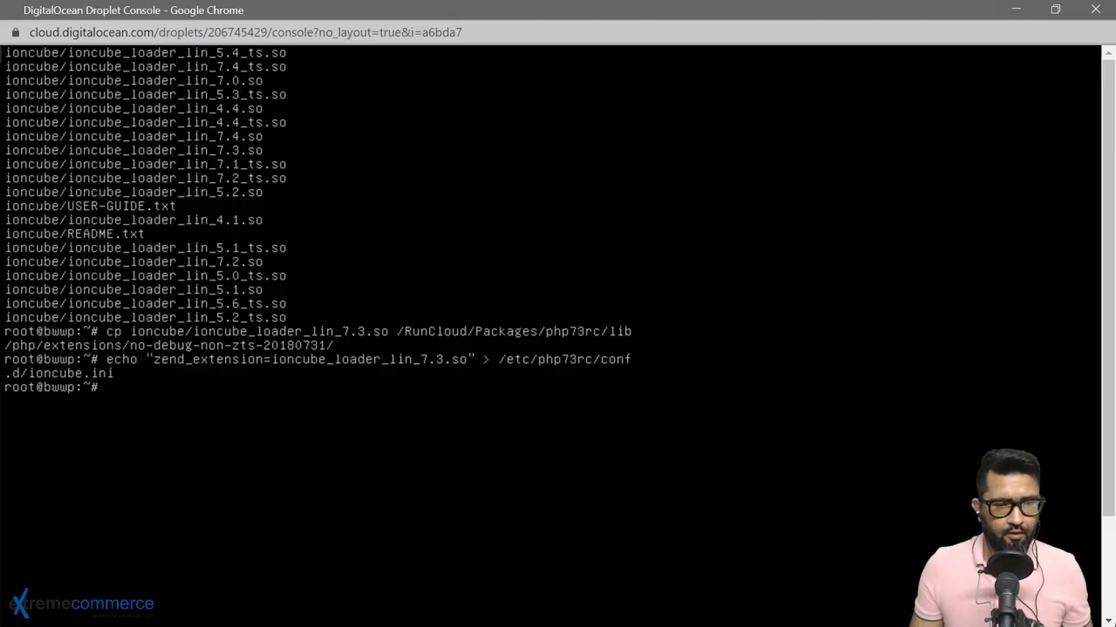
{"action": "type", "text": "systemctl restart php73rc-fpm"}
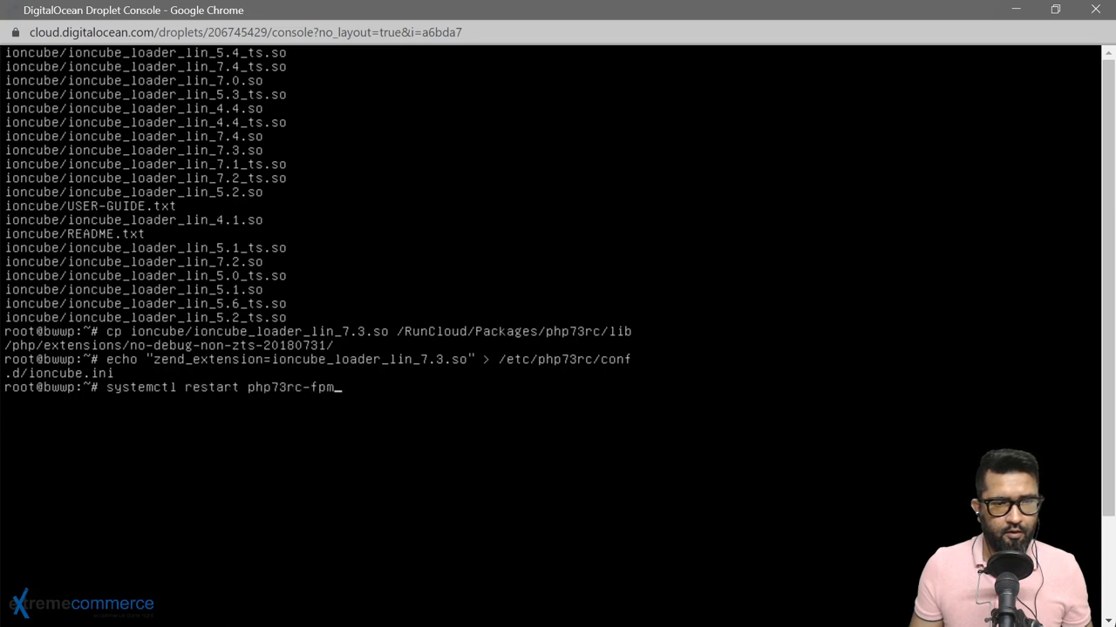
{"action": "key", "text": "Return"}
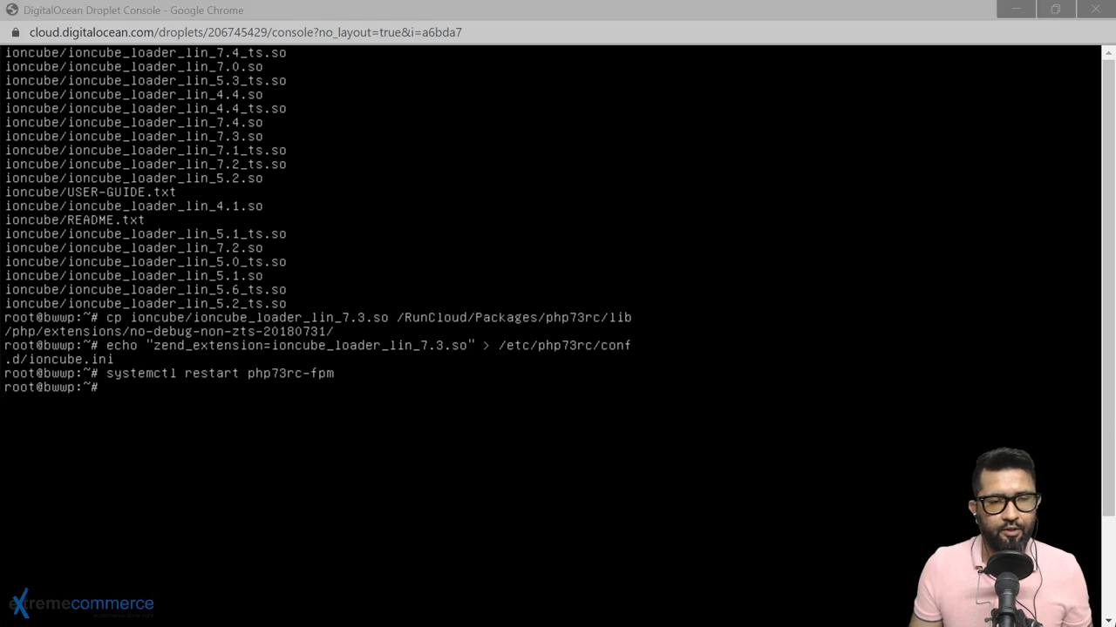
Check the ionCube installation by running the article's PHP7.3 command /RunCloud/Packages/php73rc/bin/php -m | grep -i ioncube in the console
{"action": "key", "text": "alt+Tab"}
{"action": "scroll", "coordinate": [209, 419], "scroll_direction": "down", "scroll_amount": 2}
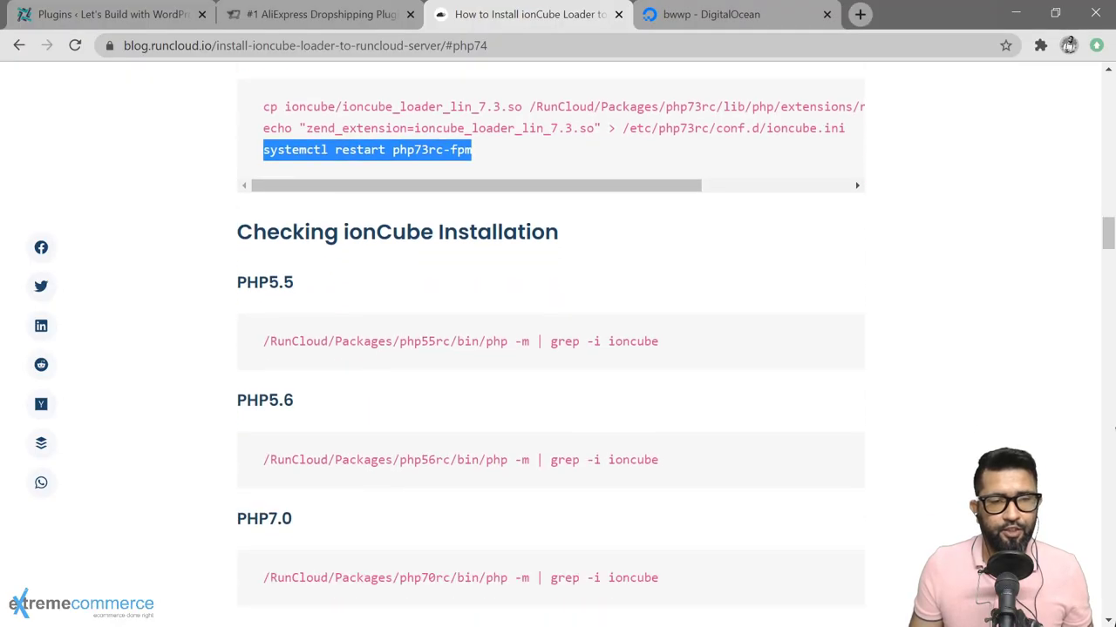
{"action": "scroll", "coordinate": [26, 423], "scroll_direction": "down", "scroll_amount": 3}
{"action": "scroll", "coordinate": [148, 396], "scroll_direction": "down", "scroll_amount": 3}
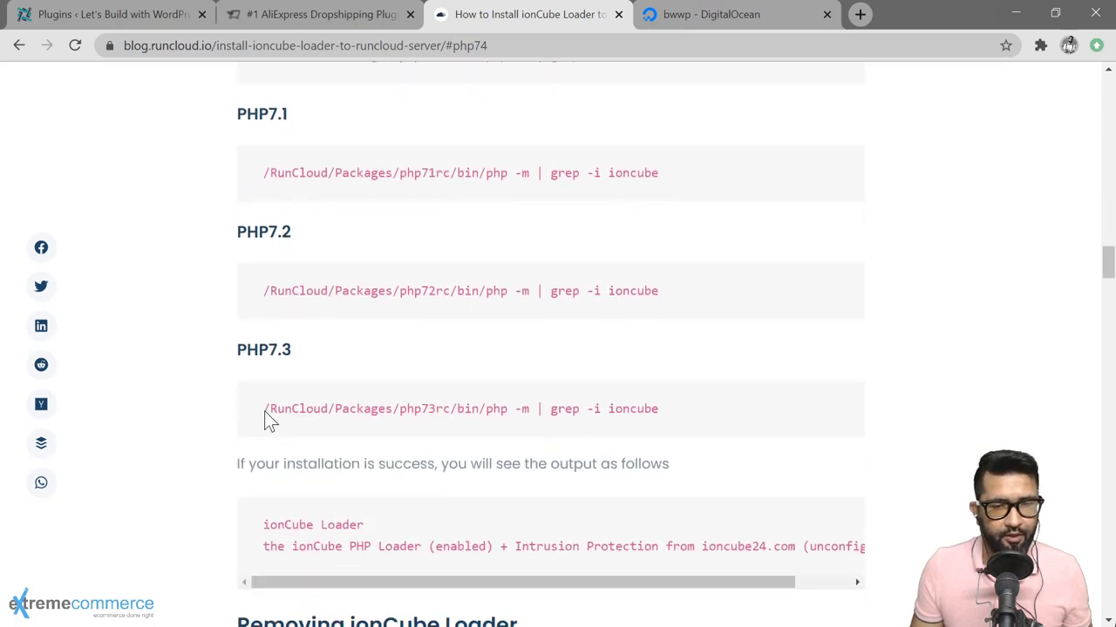
{"action": "left_click_drag", "start_coordinate": [267, 414], "coordinate": [660, 418]}
{"action": "key", "text": "ctrl+c"}
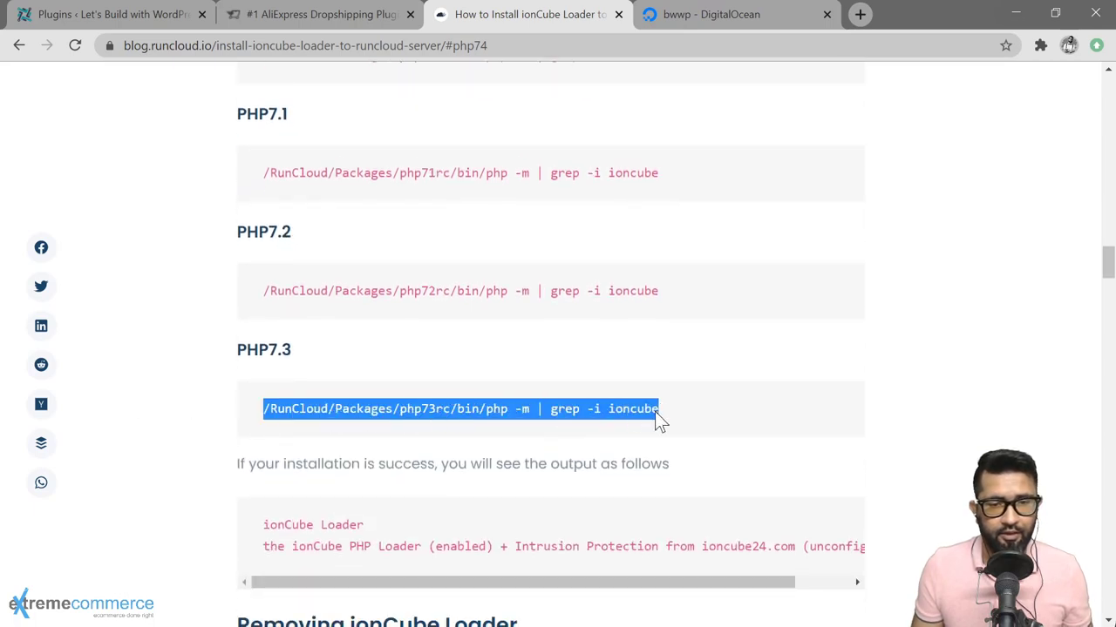
{"action": "key", "text": "alt+Tab"}
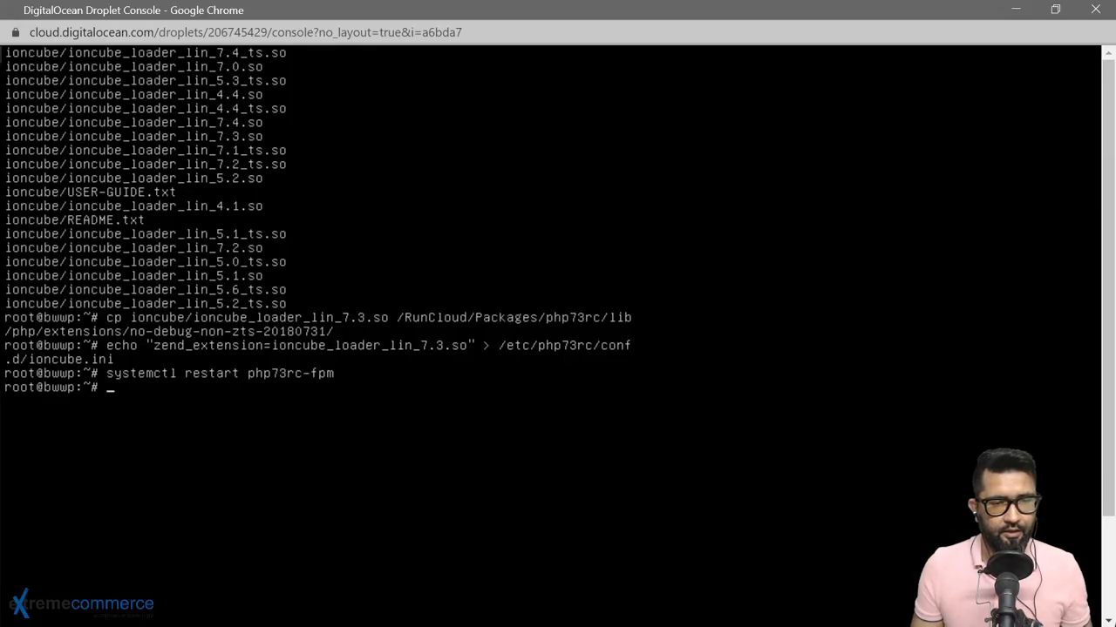
{"action": "key", "text": "ctrl+v"}
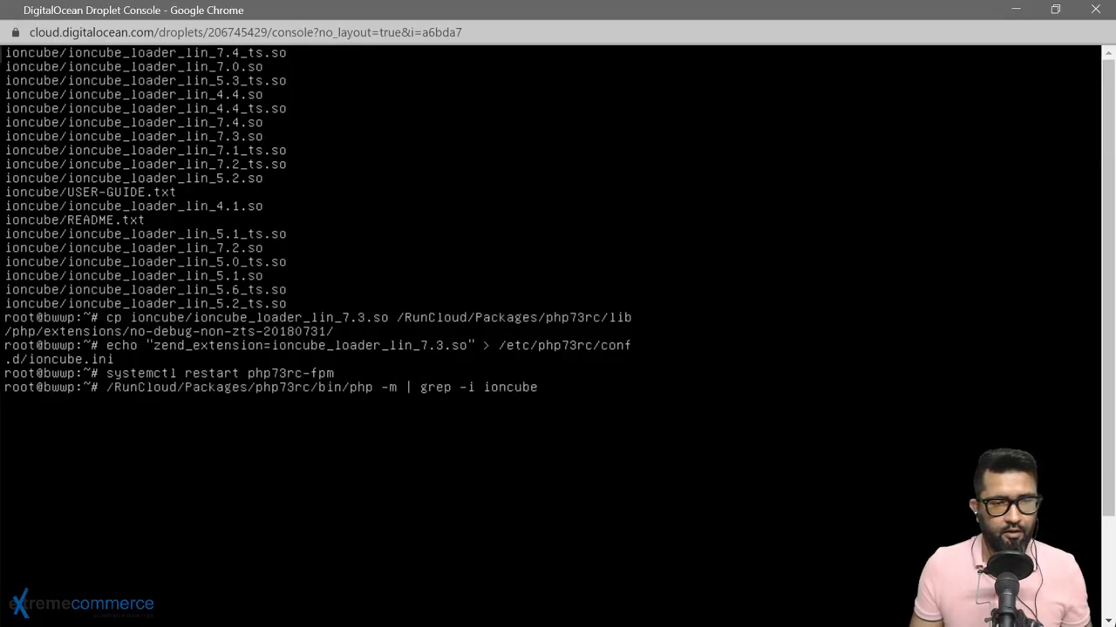
{"action": "key", "text": "Return"}
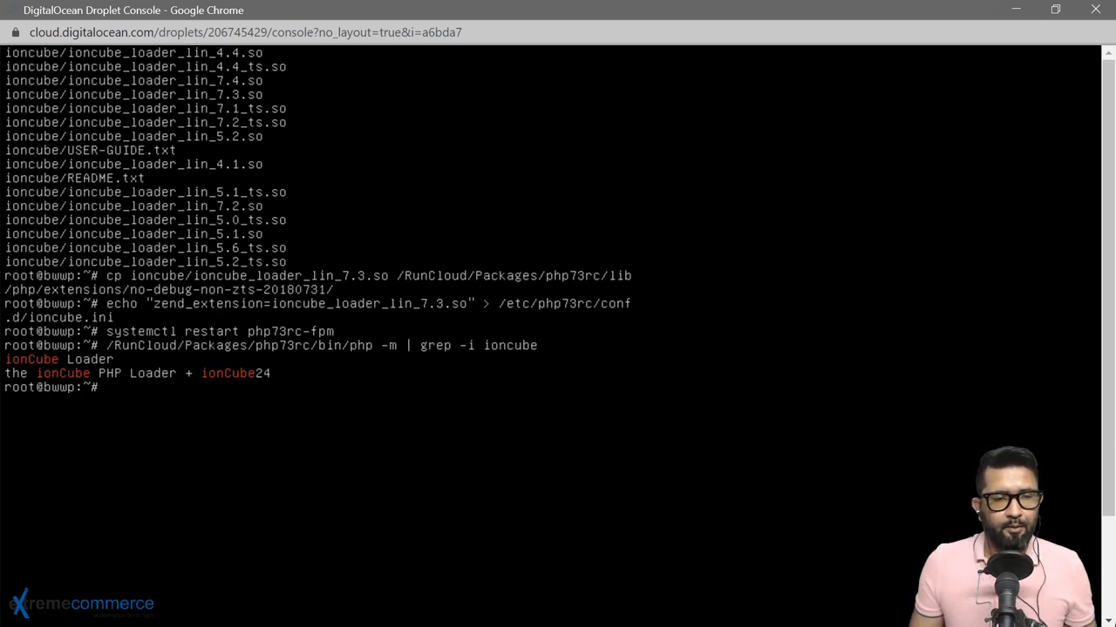
Log out of the droplet console with exit and close its window
{"action": "type", "text": "exit"}
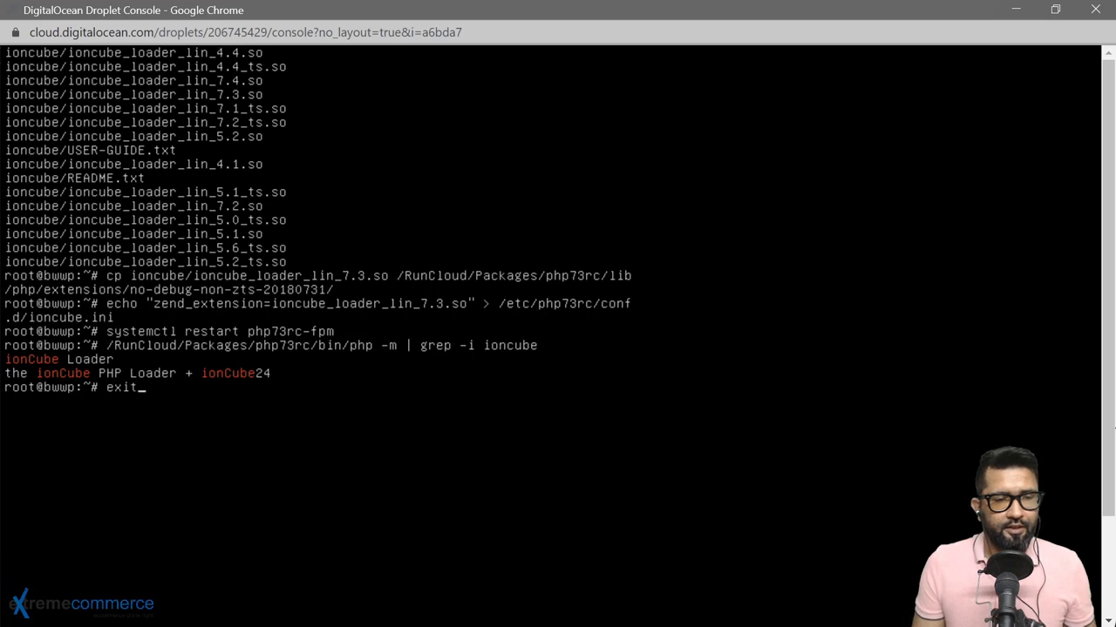
{"action": "key", "text": "Return"}
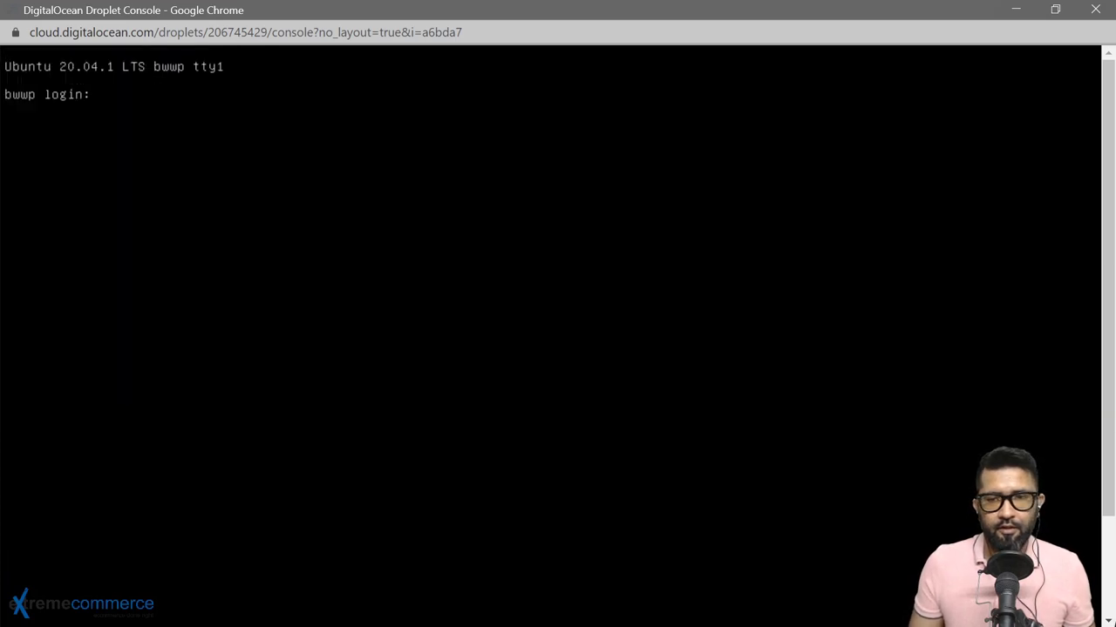
{"action": "left_click", "coordinate": [1095, 9]}
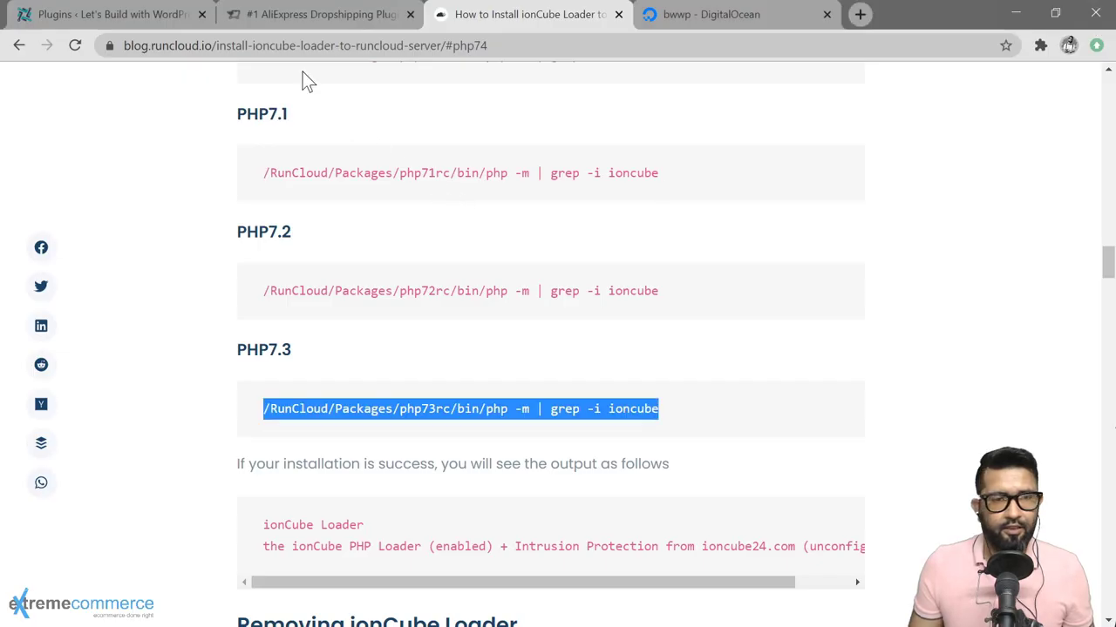
Reload the WordPress Plugins page and switch the admin sidebar to the AliDropship Woo menu
{"action": "left_click", "coordinate": [118, 15]}
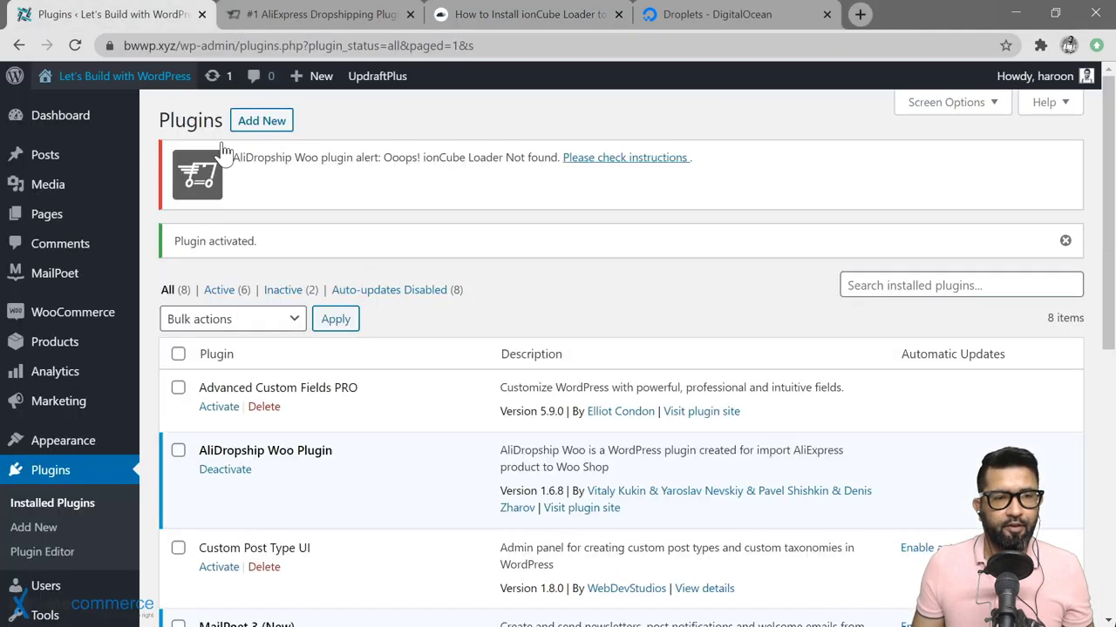
{"action": "left_click", "coordinate": [76, 47]}
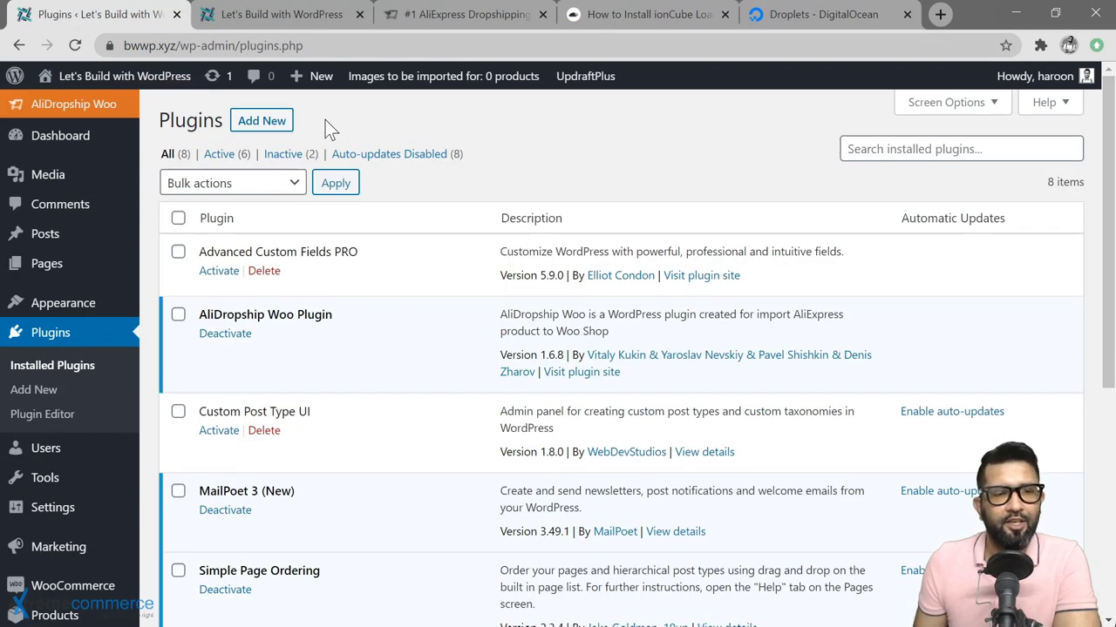
{"action": "left_click", "coordinate": [45, 113]}
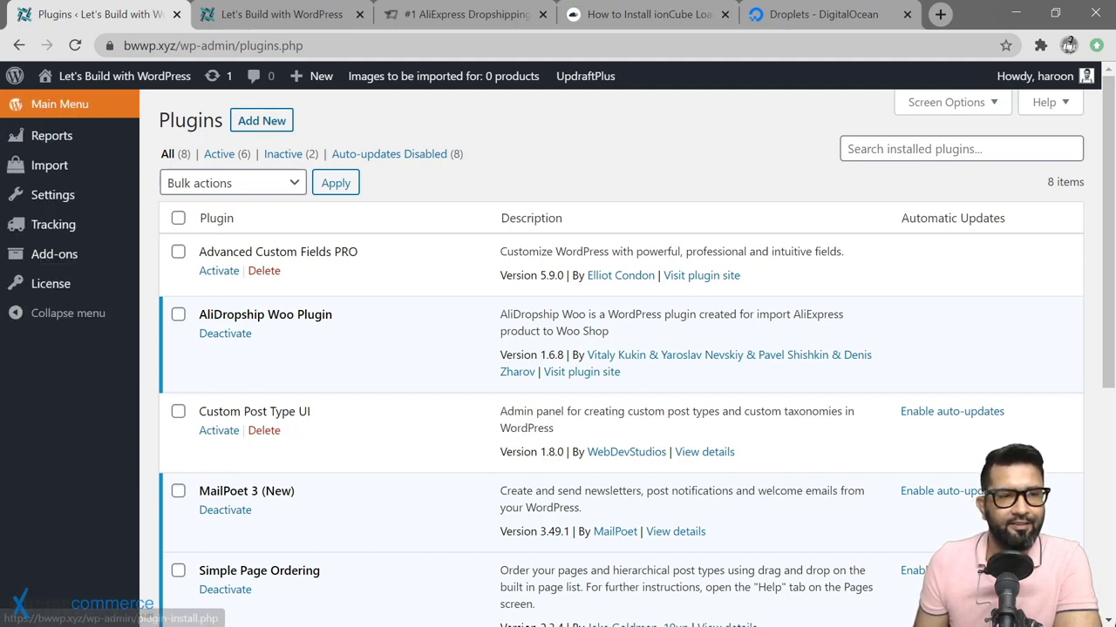
Open AliDropship's License page, enter the plugin's license key and activate it
{"action": "mouse_move", "coordinate": [84, 163]}
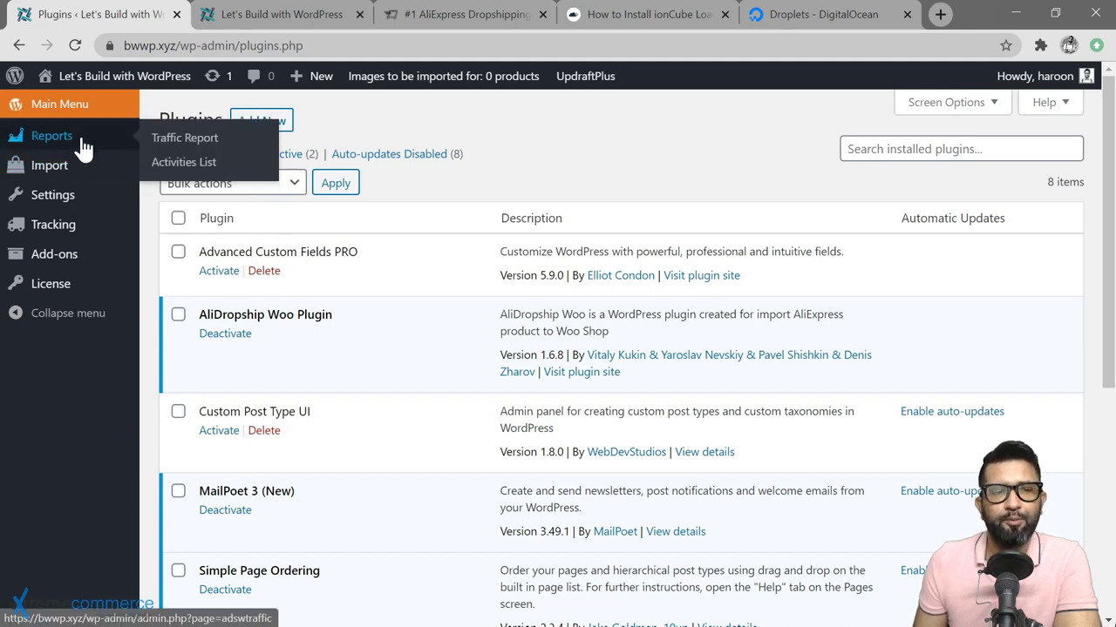
{"action": "left_click", "coordinate": [54, 290]}
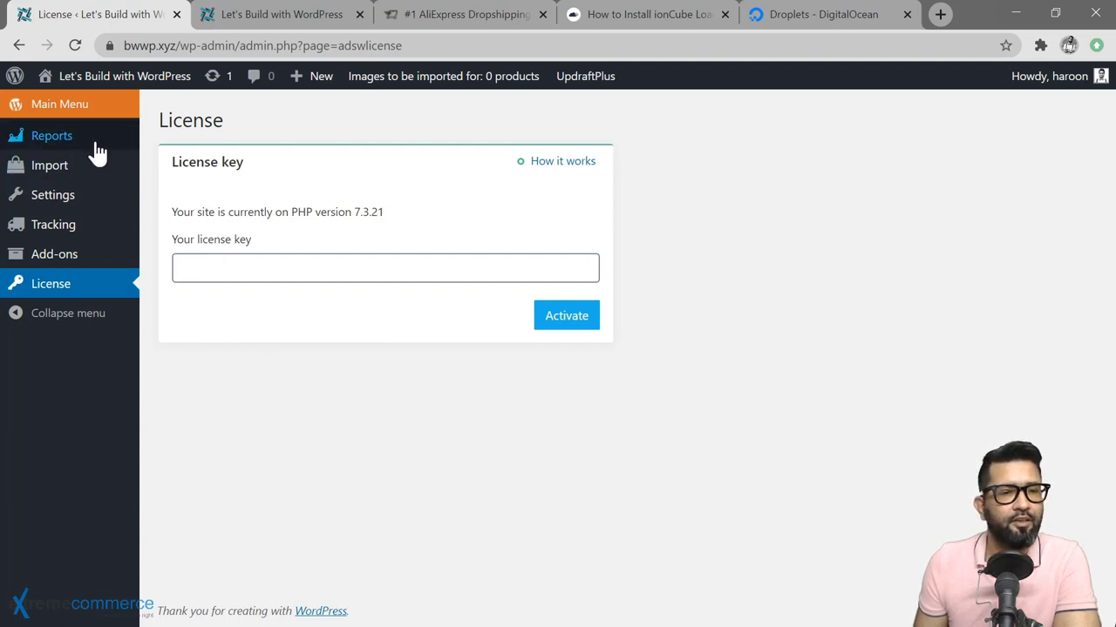
{"action": "mouse_move", "coordinate": [77, 179]}
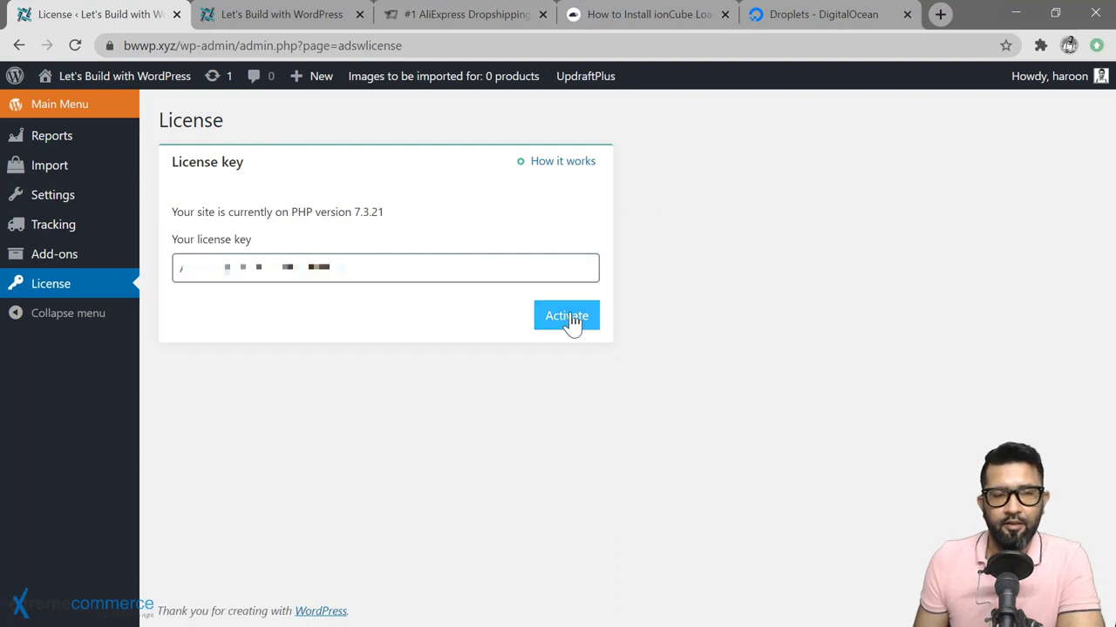
{"action": "left_click", "coordinate": [571, 320]}
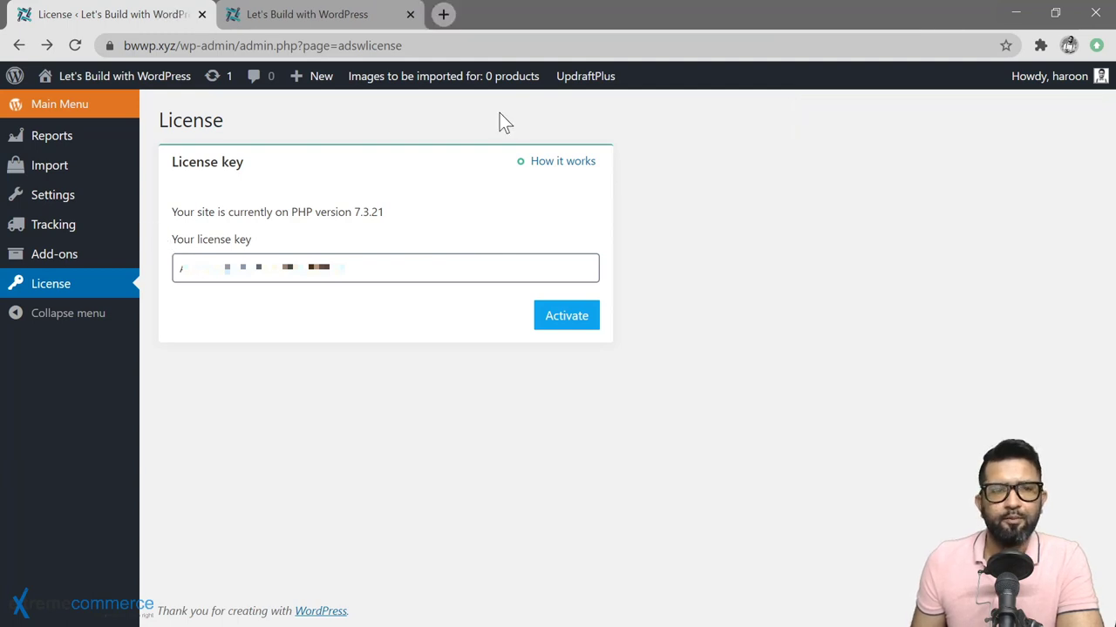
Search Google in a new tab for "alidropship chrome extension" and open the AliDropship listing in the Chrome Web Store
{"action": "left_click", "coordinate": [444, 19]}
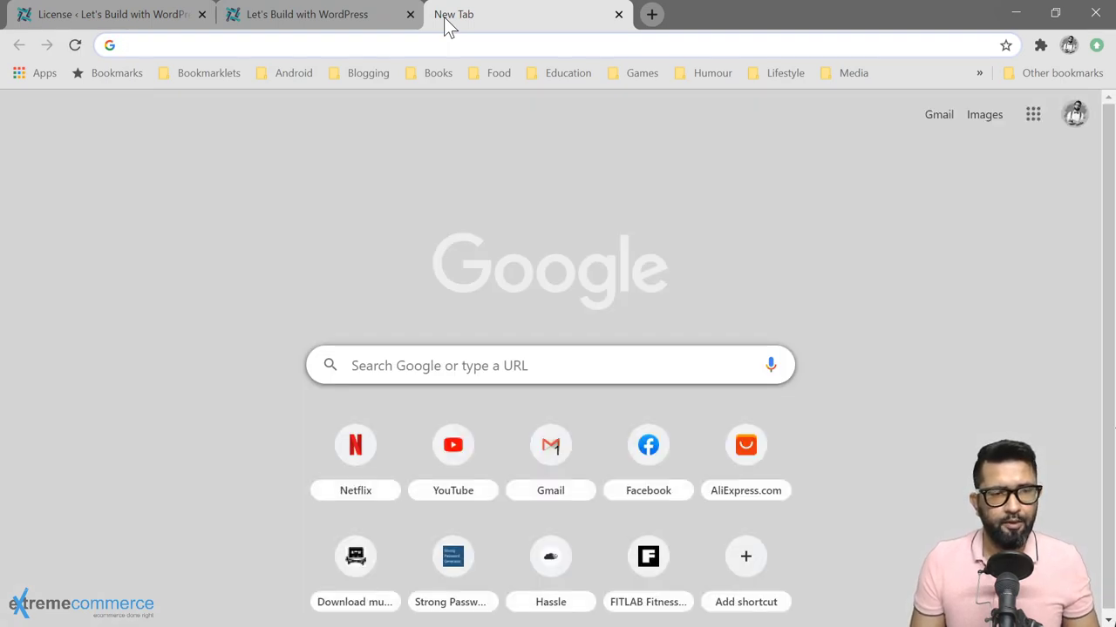
{"action": "type", "text": "alidropship ch"}
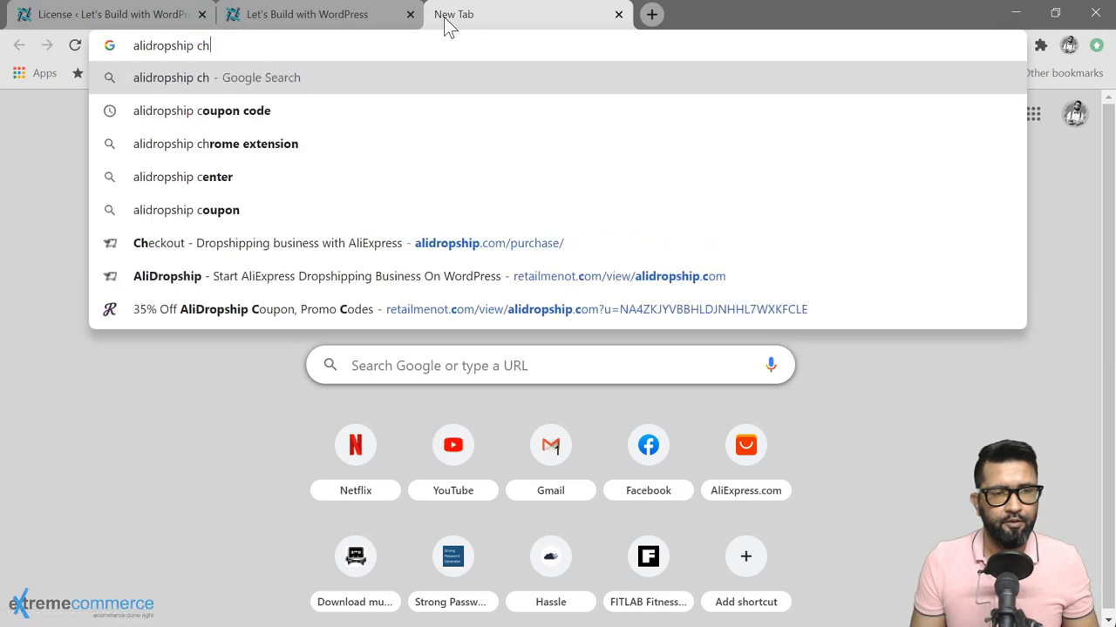
{"action": "type", "text": "rome extension"}
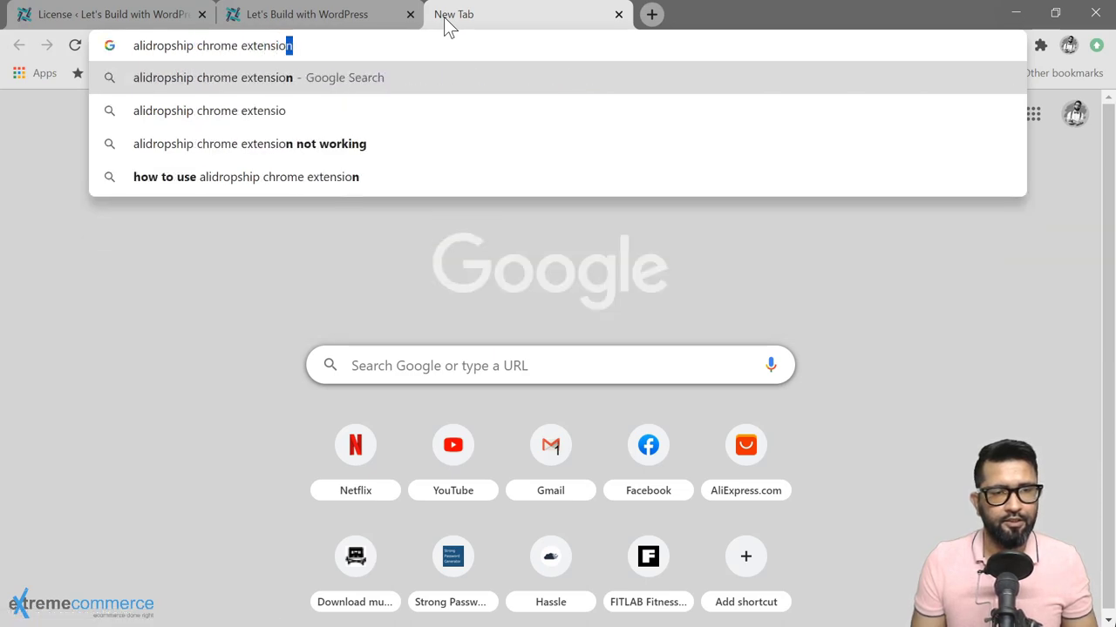
{"action": "key", "text": "Return"}
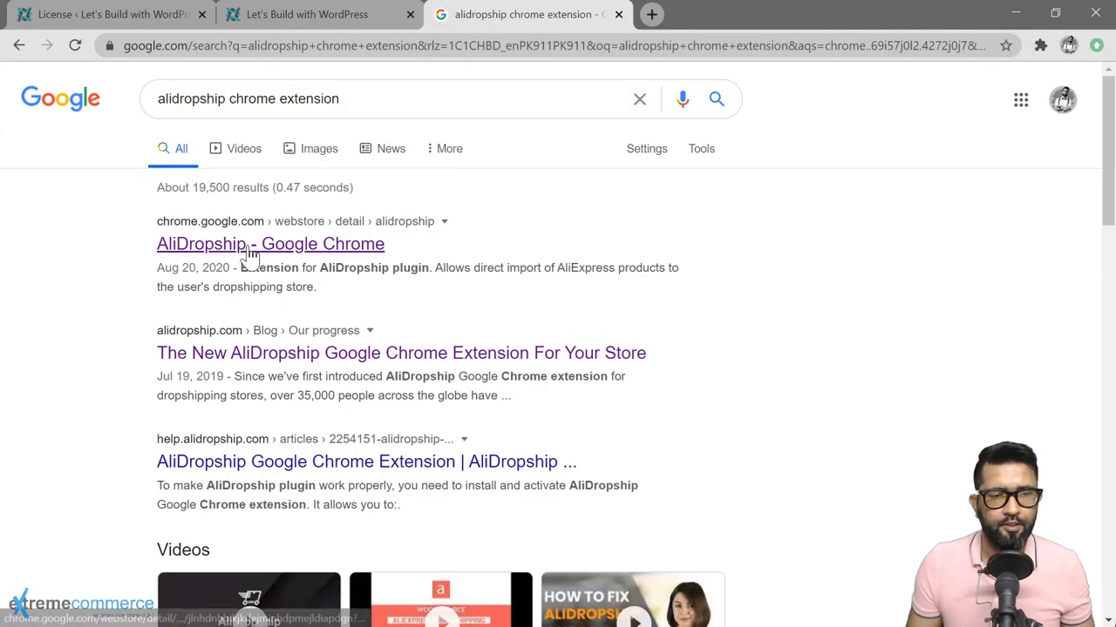
{"action": "left_click", "coordinate": [251, 248]}
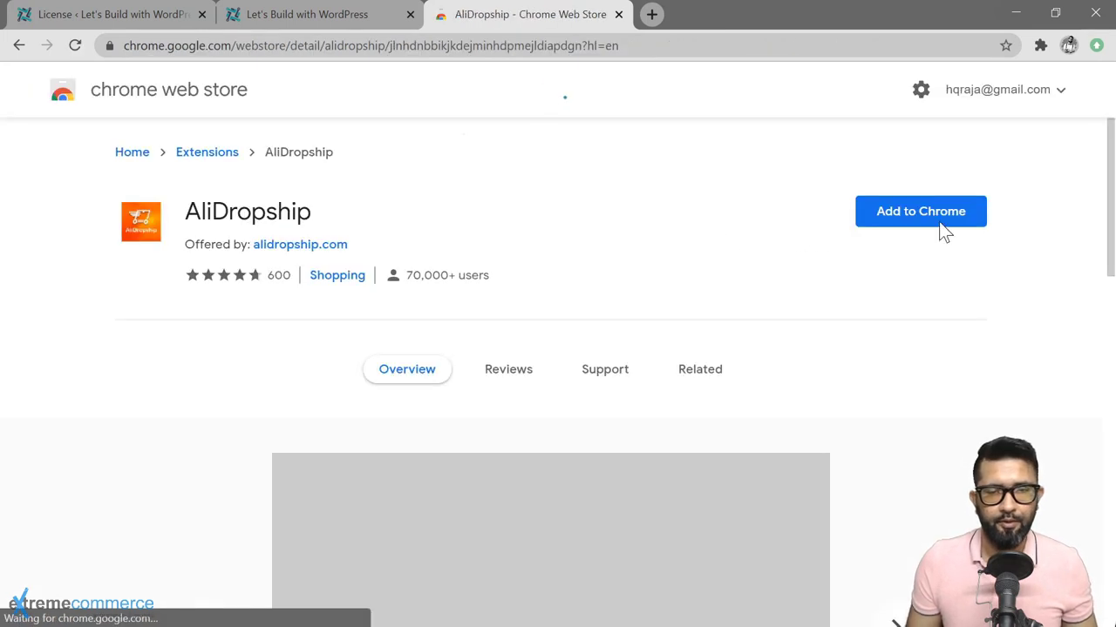
Add the AliDropship extension to Chrome and dismiss the installation notice
{"action": "left_click", "coordinate": [940, 225]}
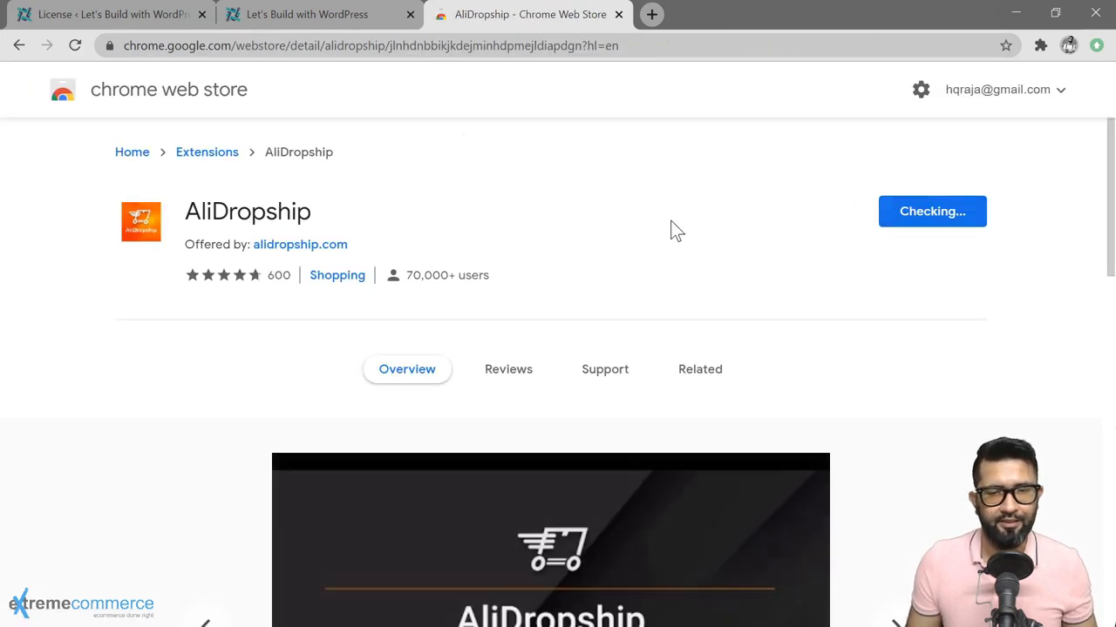
{"action": "left_click", "coordinate": [607, 225]}
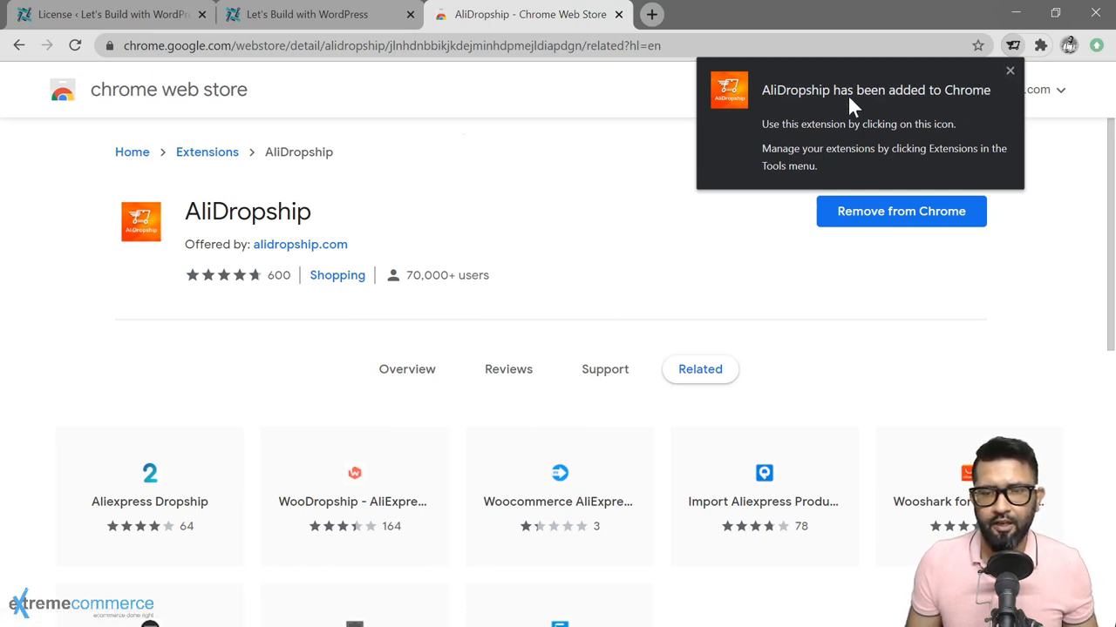
{"action": "left_click", "coordinate": [1008, 71]}
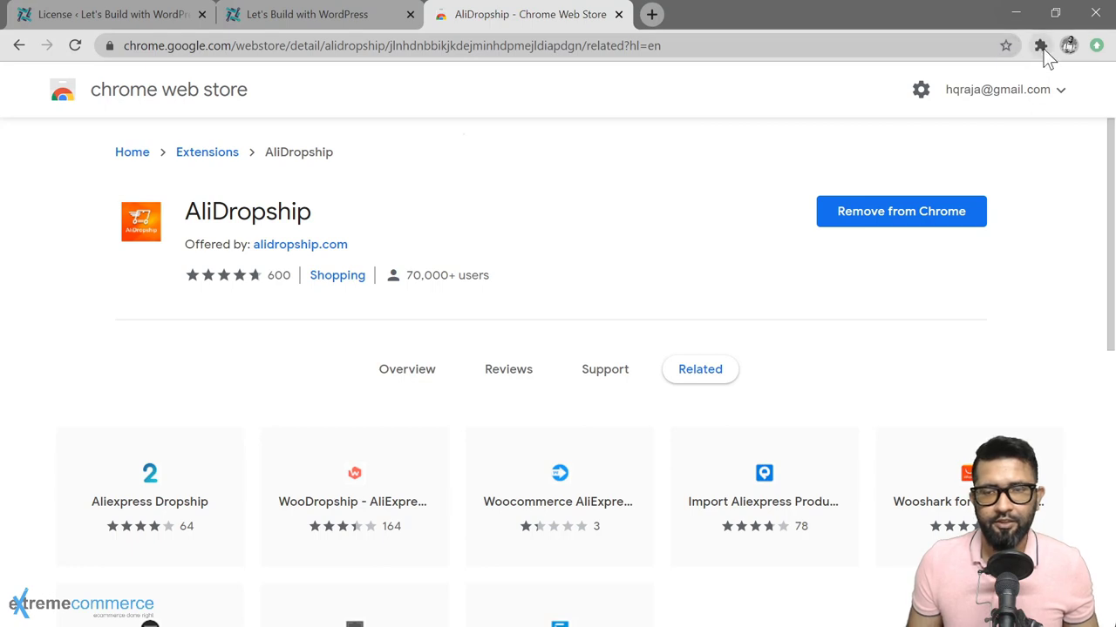
Pin the AliDropship extension to the Chrome toolbar and close the extensions list
{"action": "left_click", "coordinate": [1042, 46]}
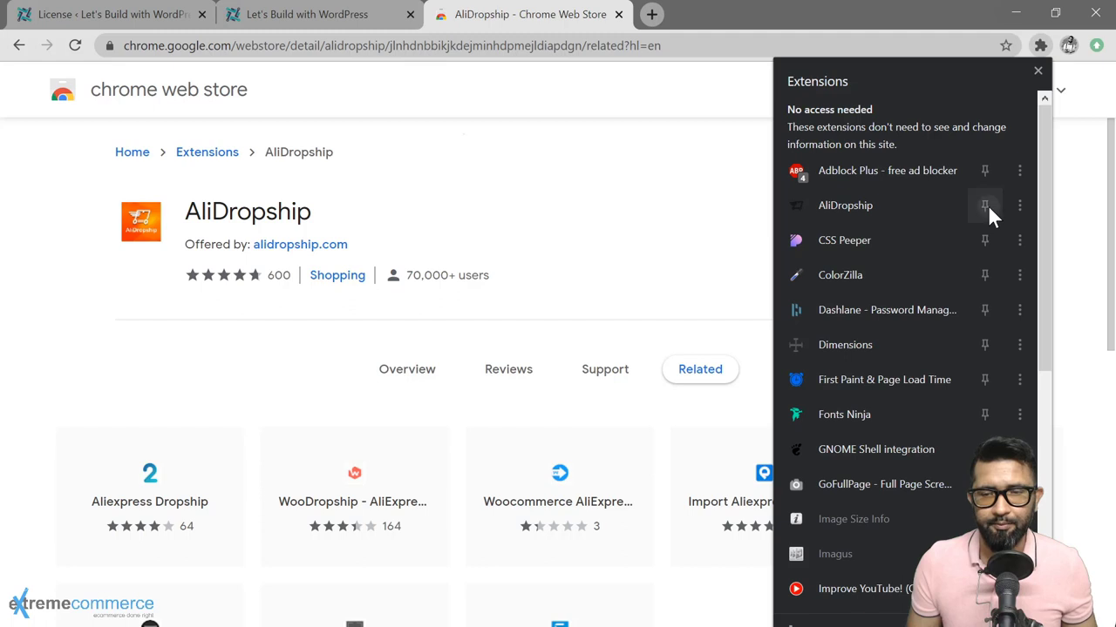
{"action": "left_click", "coordinate": [986, 206]}
{"action": "left_click", "coordinate": [741, 172]}
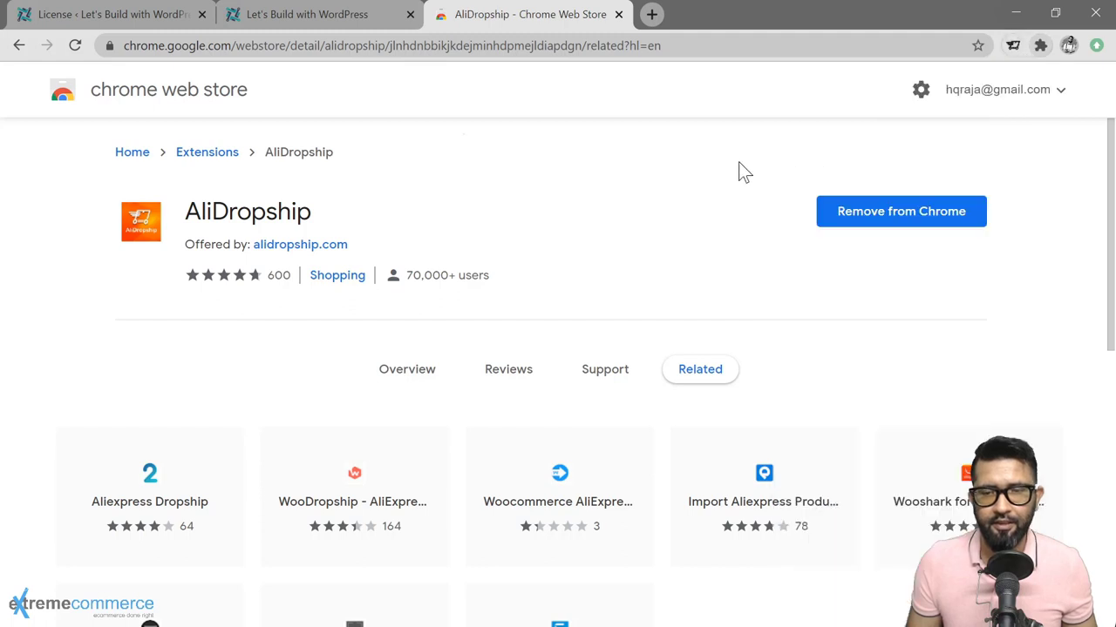
{"action": "left_click", "coordinate": [1013, 45]}
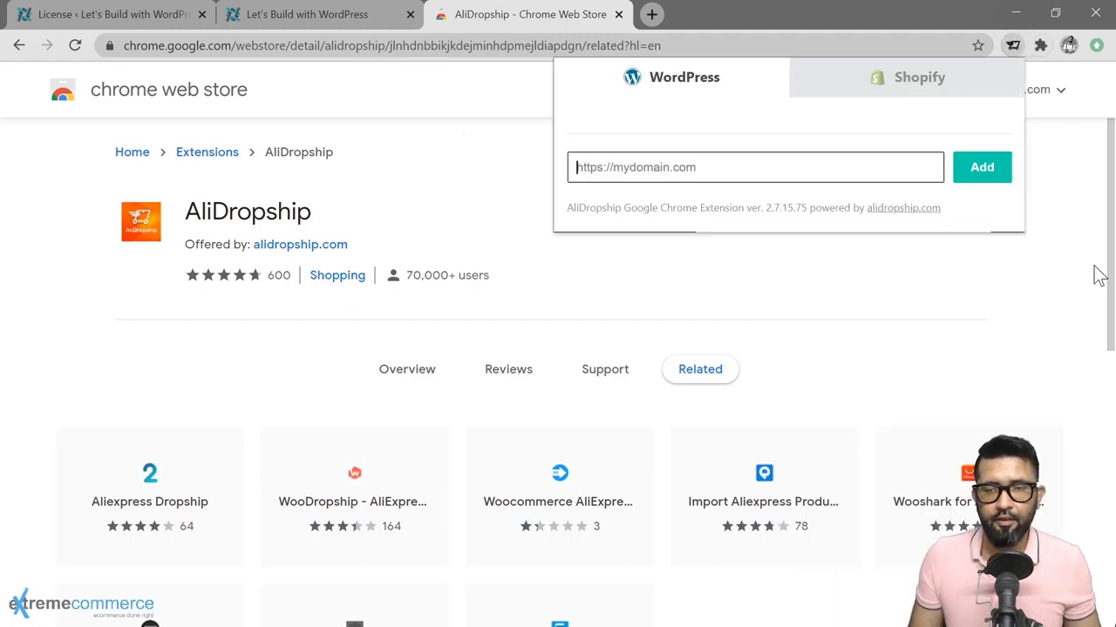
{"action": "left_click", "coordinate": [1093, 266]}
{"action": "left_click", "coordinate": [1012, 45]}
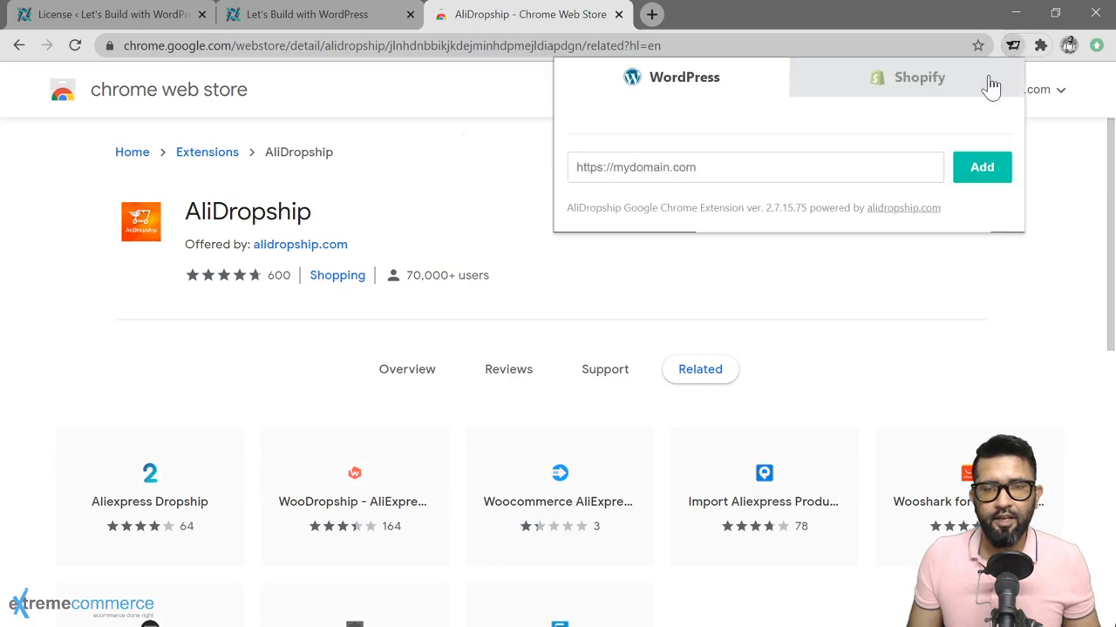
{"action": "left_click", "coordinate": [754, 167]}
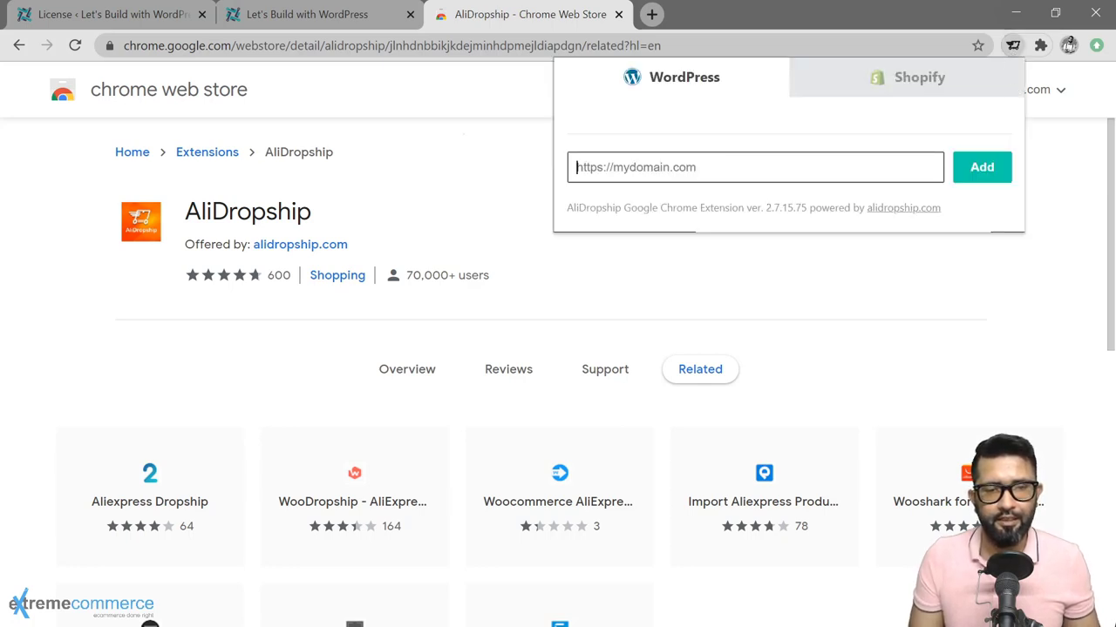
{"action": "type", "text": "https"}
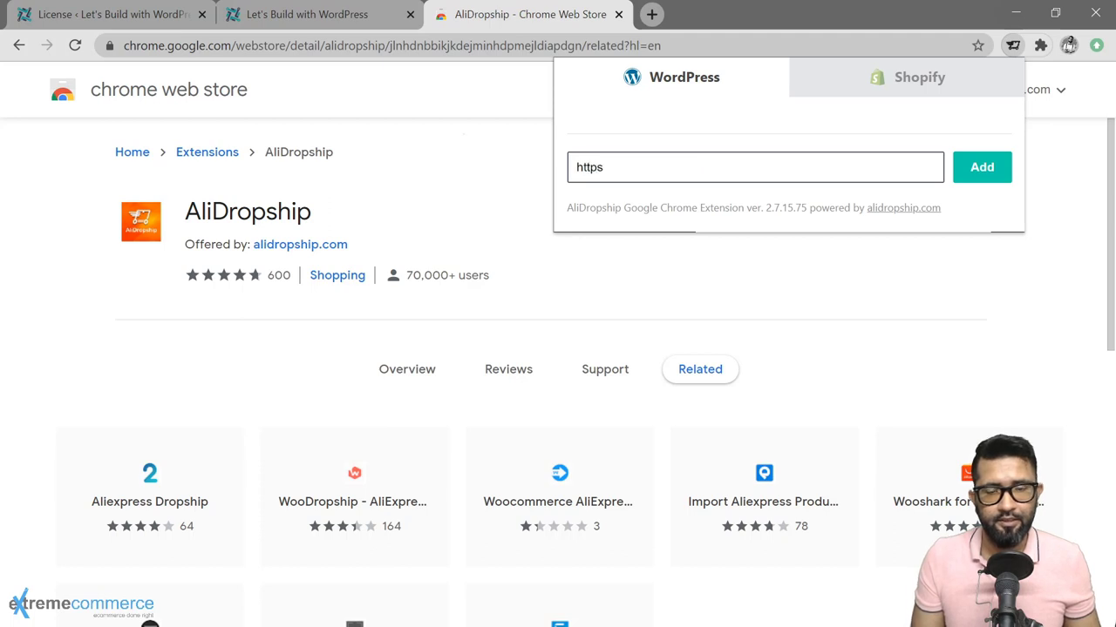
{"action": "type", "text": "://"}
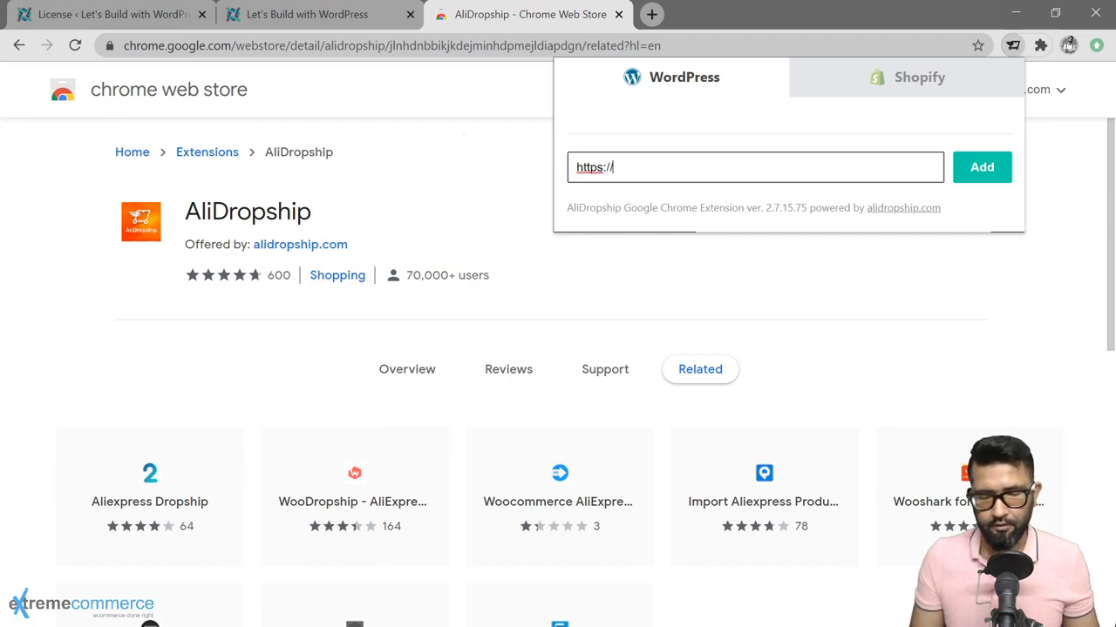
{"action": "type", "text": "bwwp.x"}
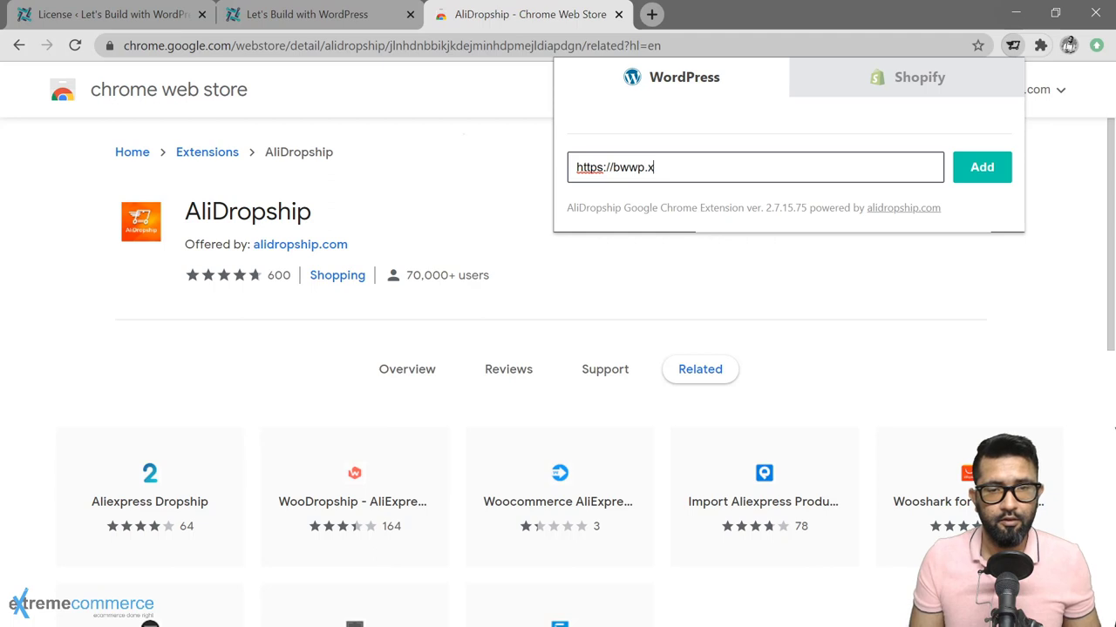
{"action": "type", "text": "yz"}
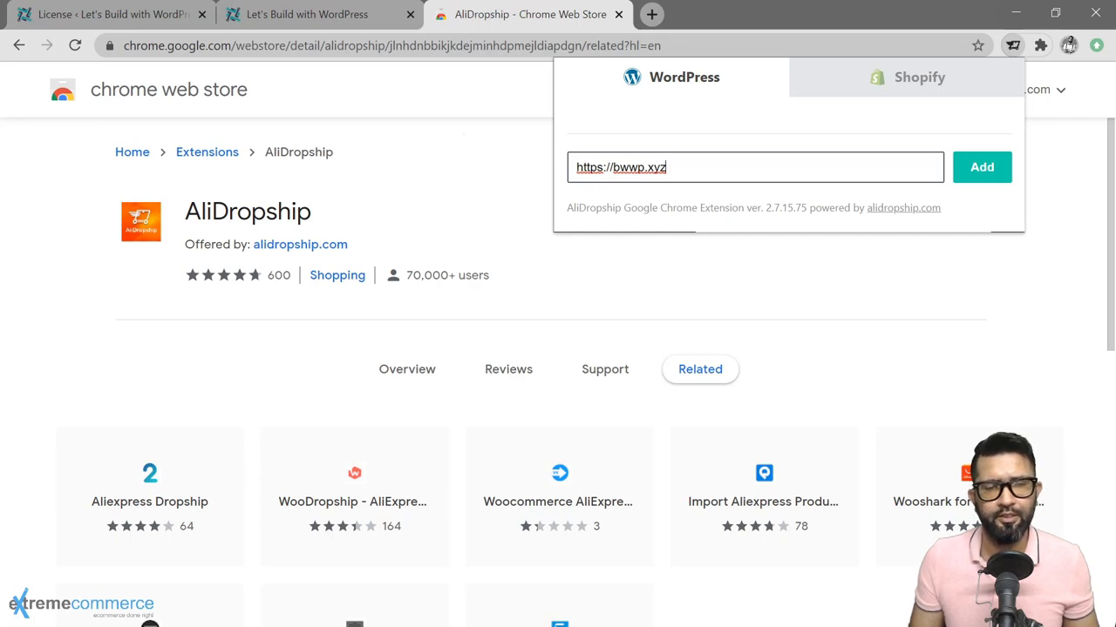
{"action": "left_click", "coordinate": [980, 172]}
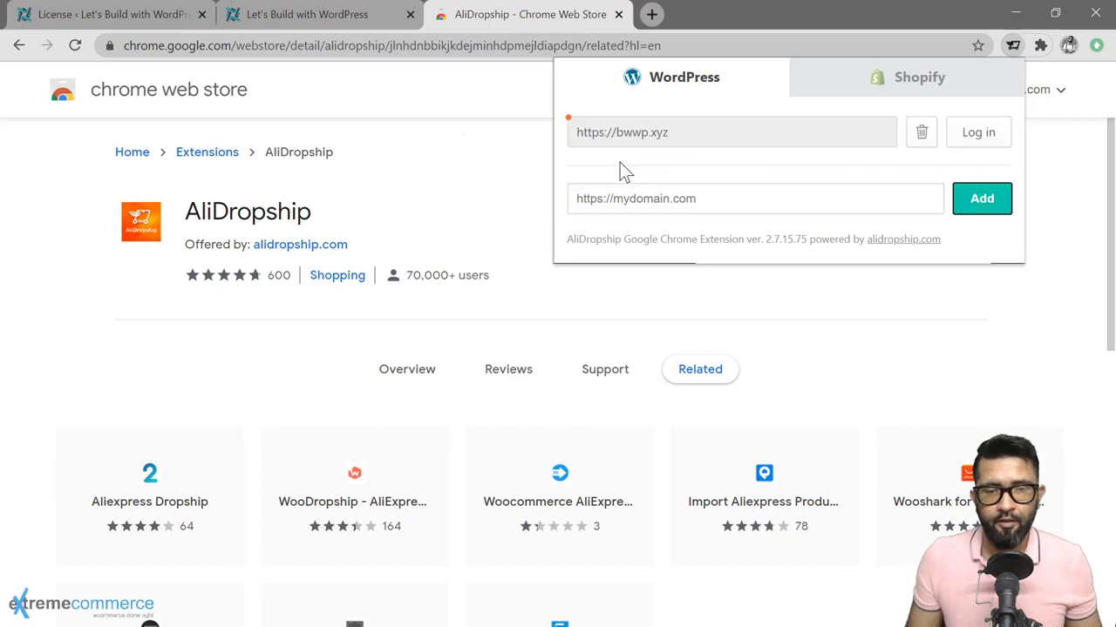
Log the extension in to bwwp.xyz, authorize its connection to the site and check the store's entry in the extension
{"action": "left_click", "coordinate": [980, 152]}
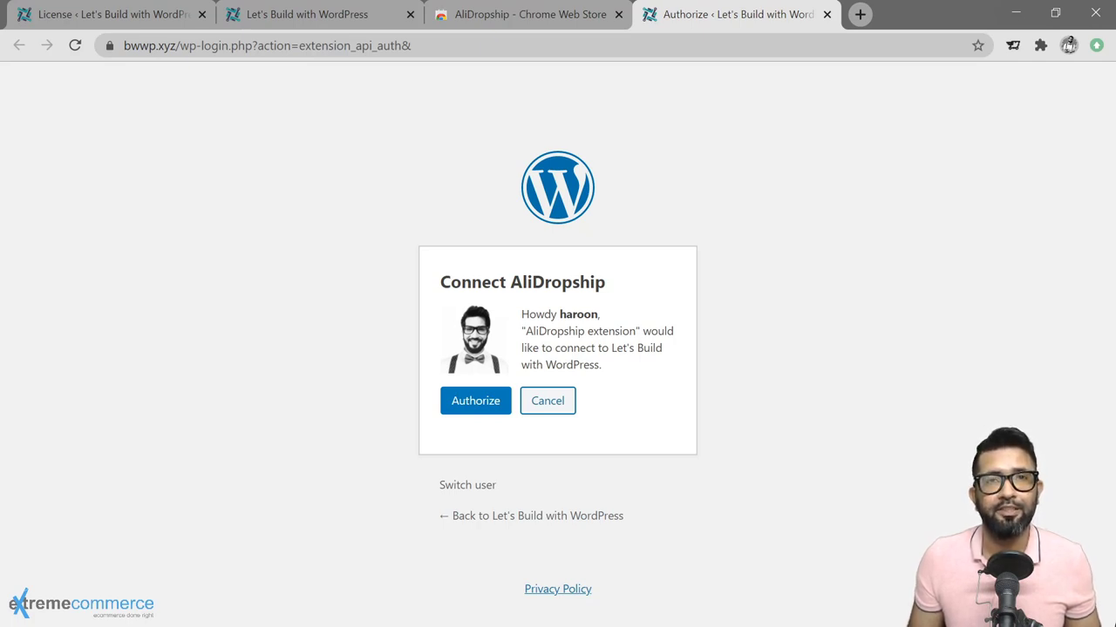
{"action": "left_click", "coordinate": [469, 403]}
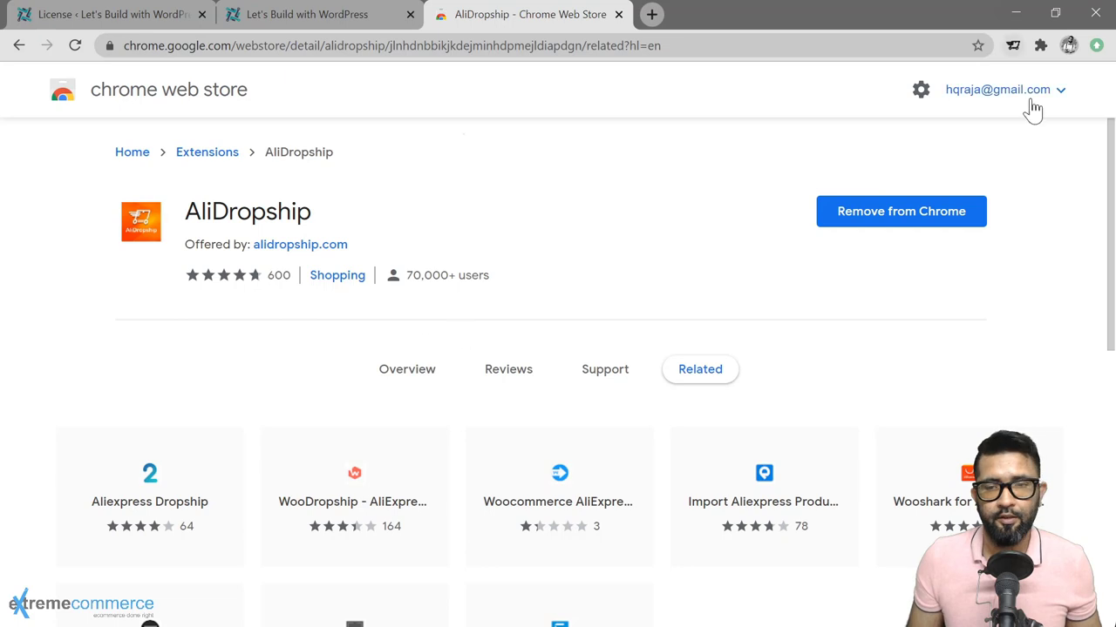
{"action": "left_click", "coordinate": [1014, 46]}
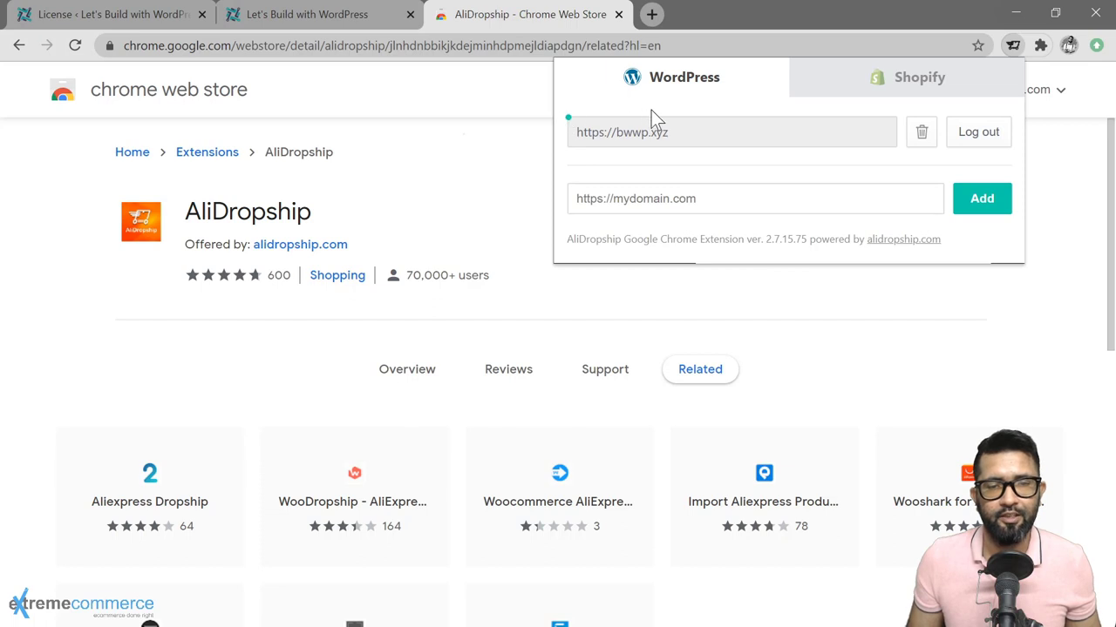
{"action": "left_click", "coordinate": [505, 117]}
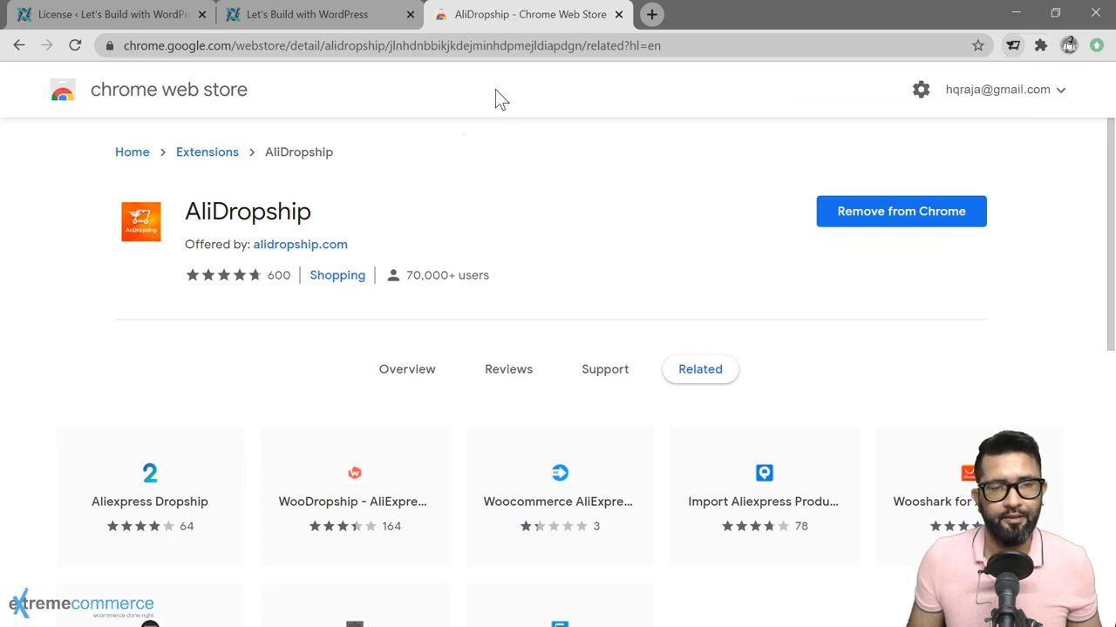
Close the Chrome Web Store page and open AliDropship's General settings in the WordPress admin
{"action": "left_click", "coordinate": [618, 14]}
{"action": "left_click", "coordinate": [157, 18]}
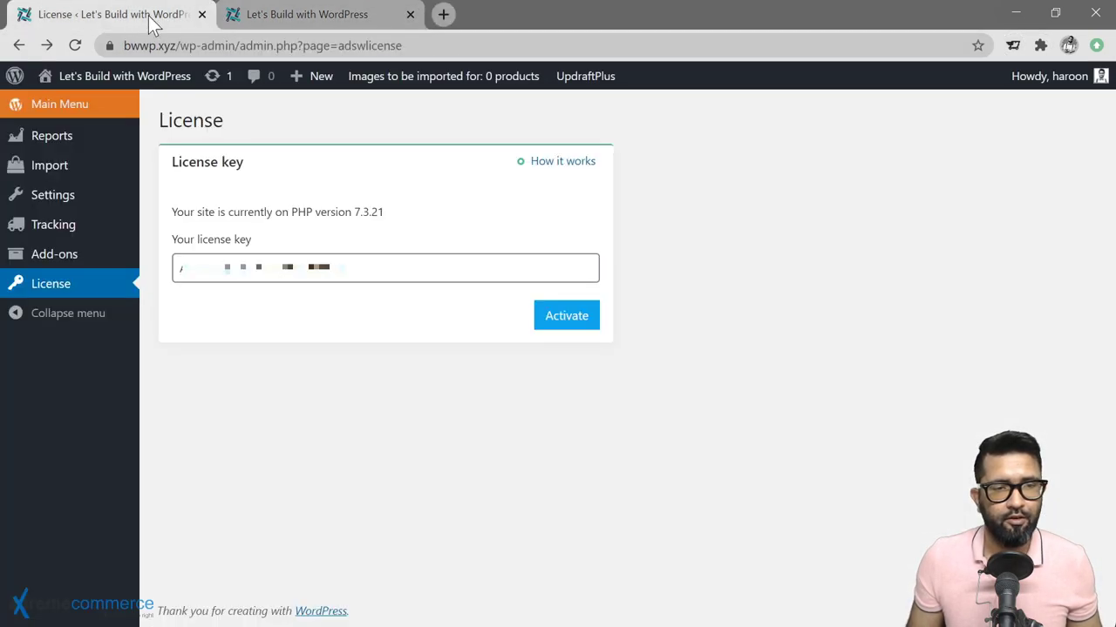
{"action": "mouse_move", "coordinate": [114, 204]}
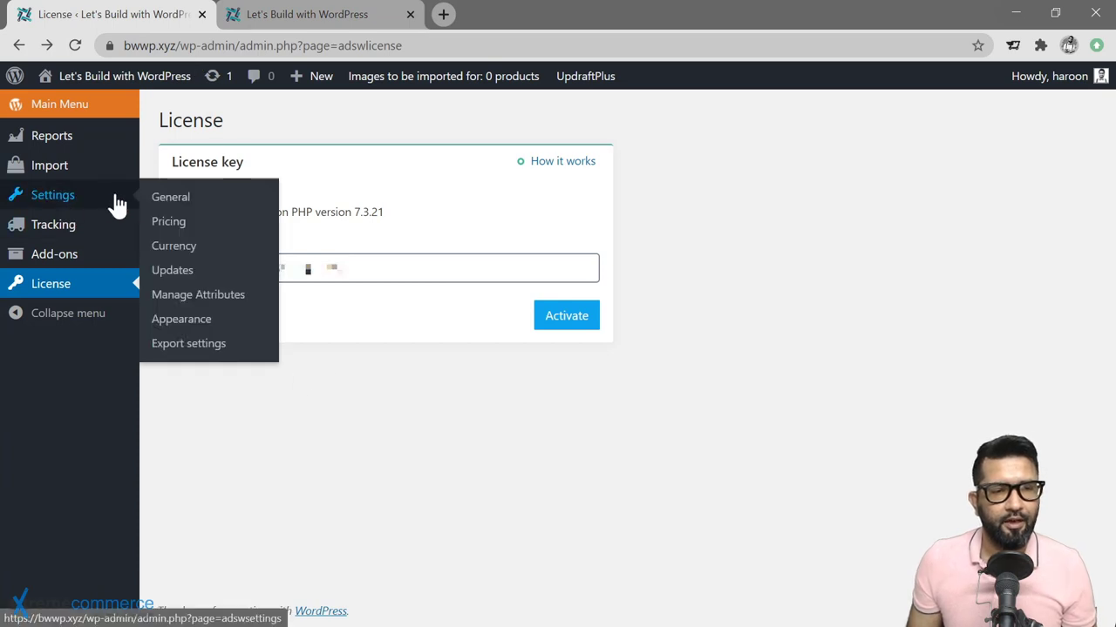
{"action": "left_click", "coordinate": [175, 207]}
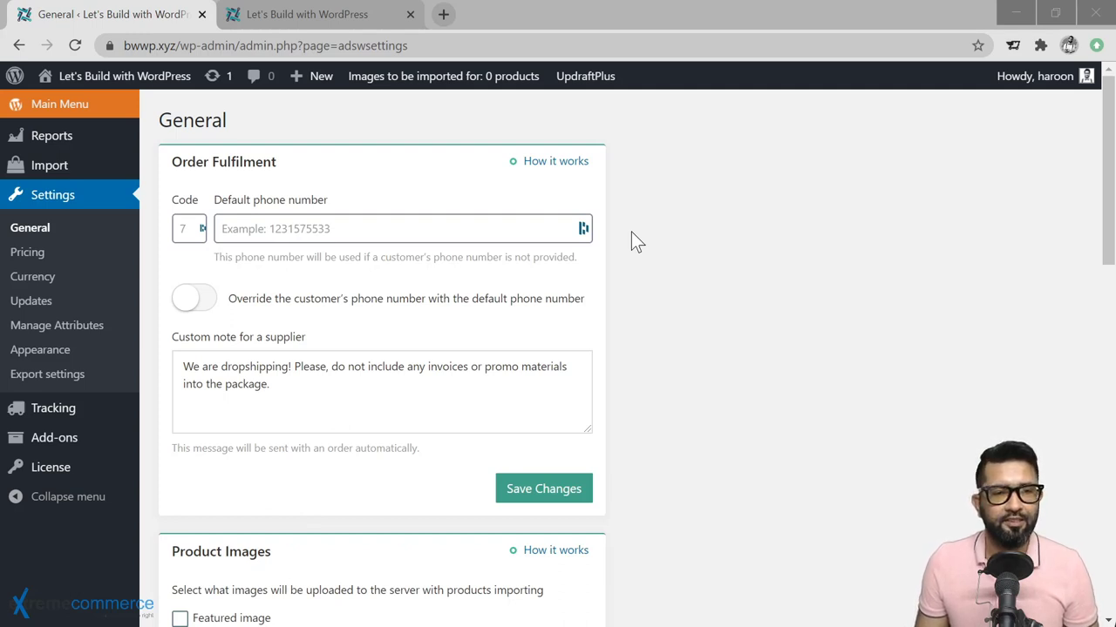
Turn on the customer phone override, set country code 1, enter the default phone number and save the Order Fulfilment settings
{"action": "left_click", "coordinate": [622, 224]}
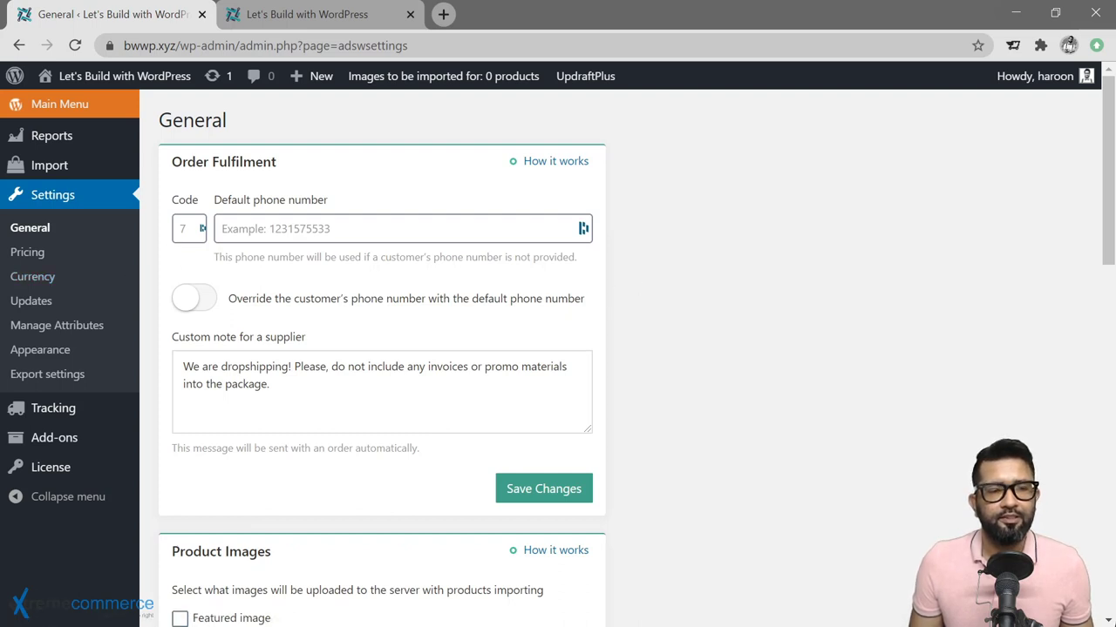
{"action": "left_click", "coordinate": [189, 228]}
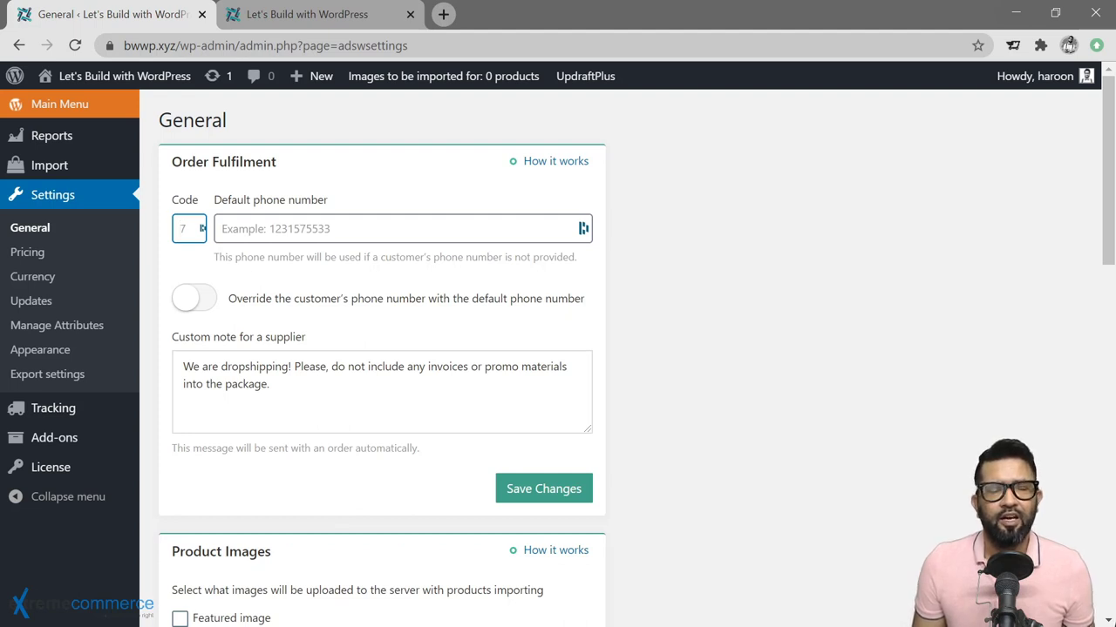
{"action": "left_click", "coordinate": [192, 298]}
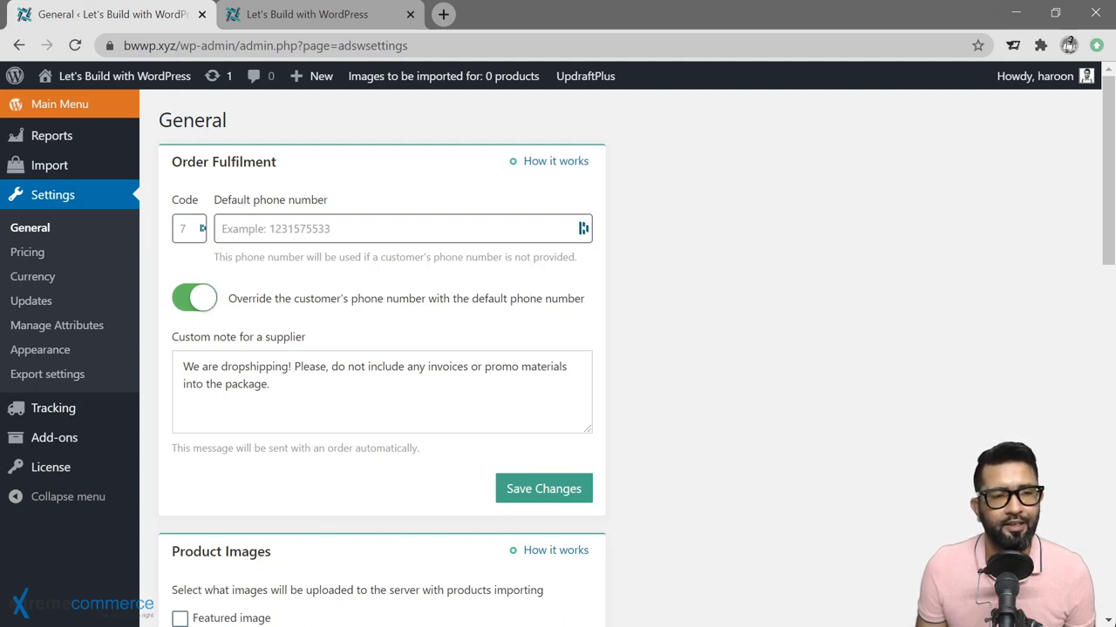
{"action": "left_click", "coordinate": [202, 228]}
{"action": "type", "text": "1"}
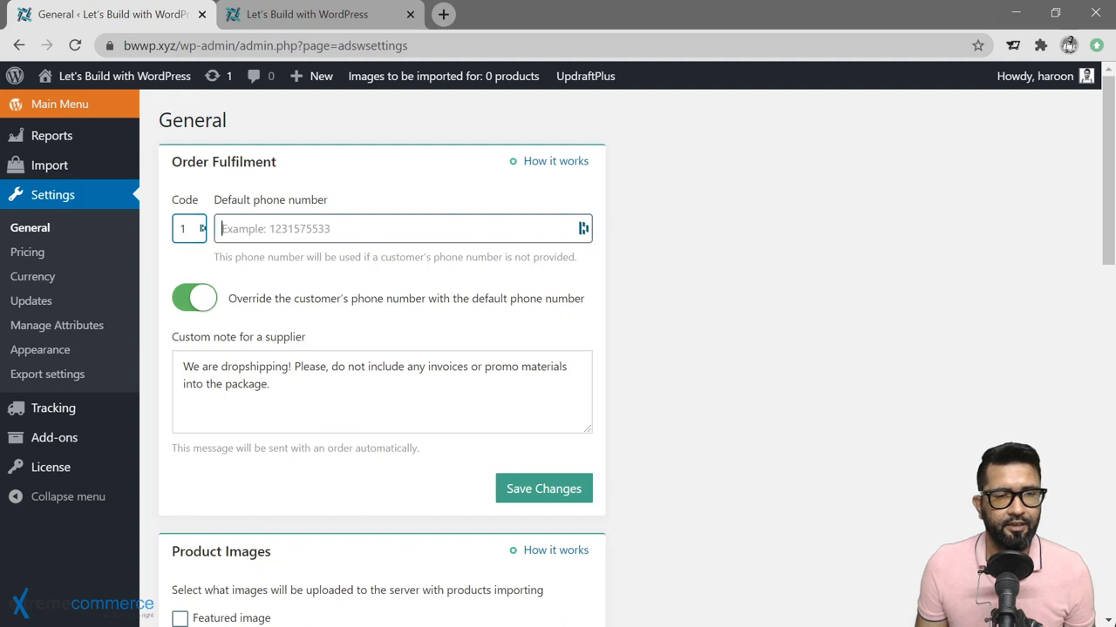
{"action": "key", "text": "ctrl+v"}
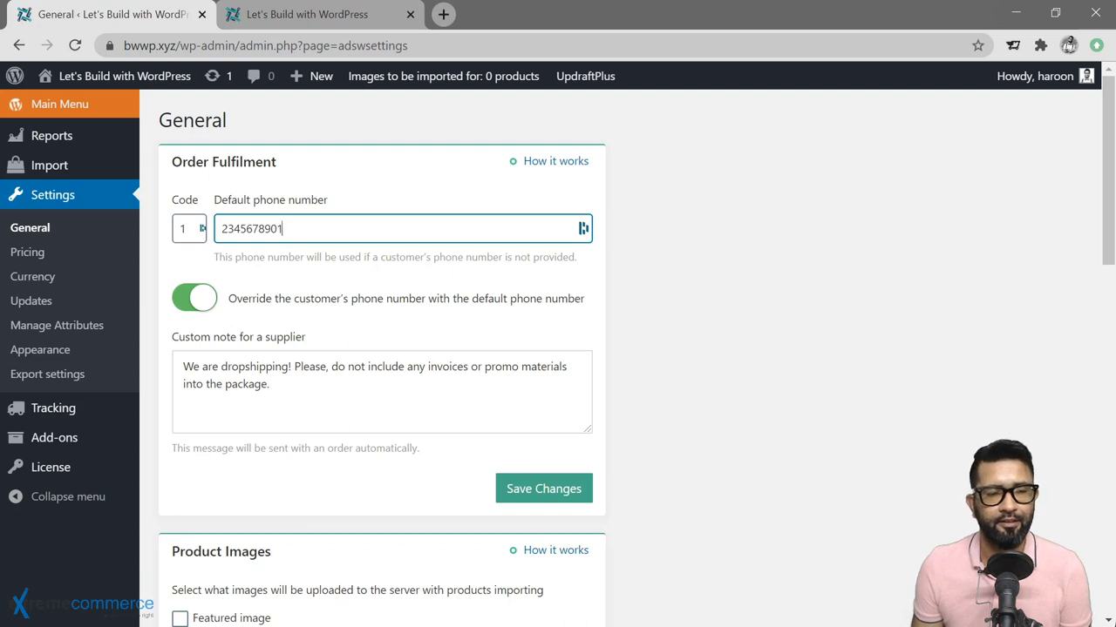
{"action": "scroll", "coordinate": [382, 348], "scroll_direction": "down", "scroll_amount": 2}
{"action": "left_click", "coordinate": [270, 210]}
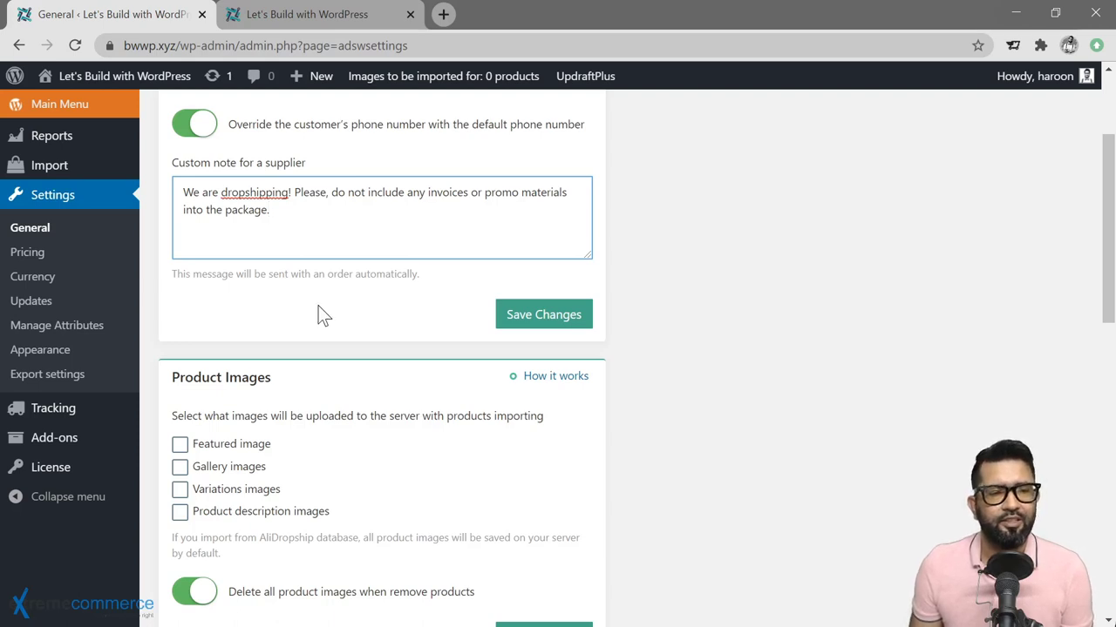
{"action": "left_click", "coordinate": [537, 315]}
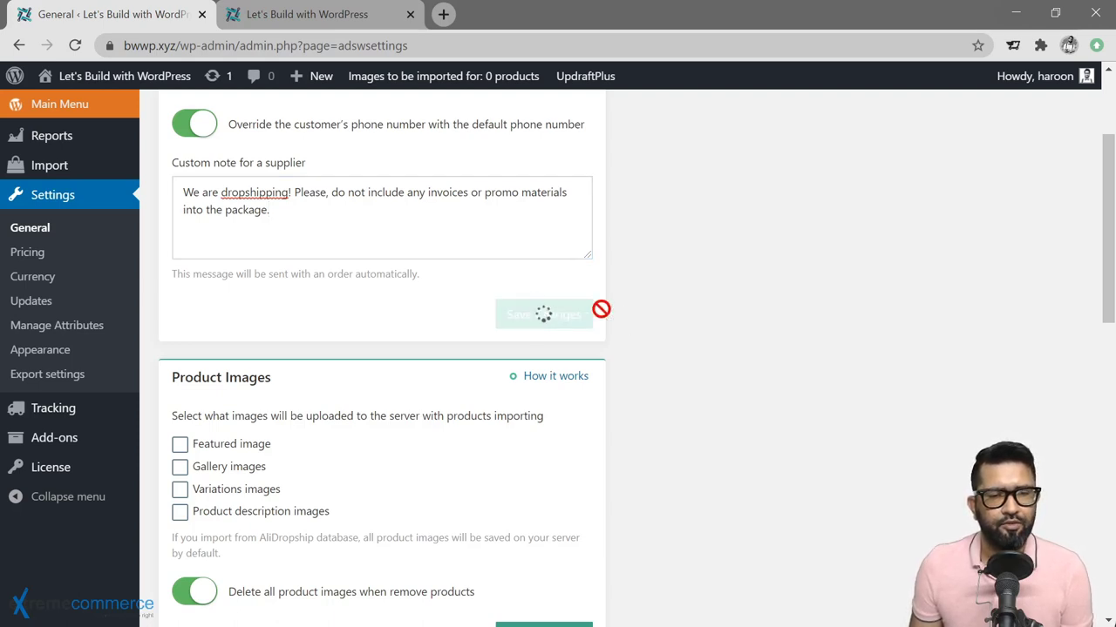
Enable uploading of featured, gallery and variations images for imported products and save the Product Images settings
{"action": "scroll", "coordinate": [631, 315], "scroll_direction": "down", "scroll_amount": 2}
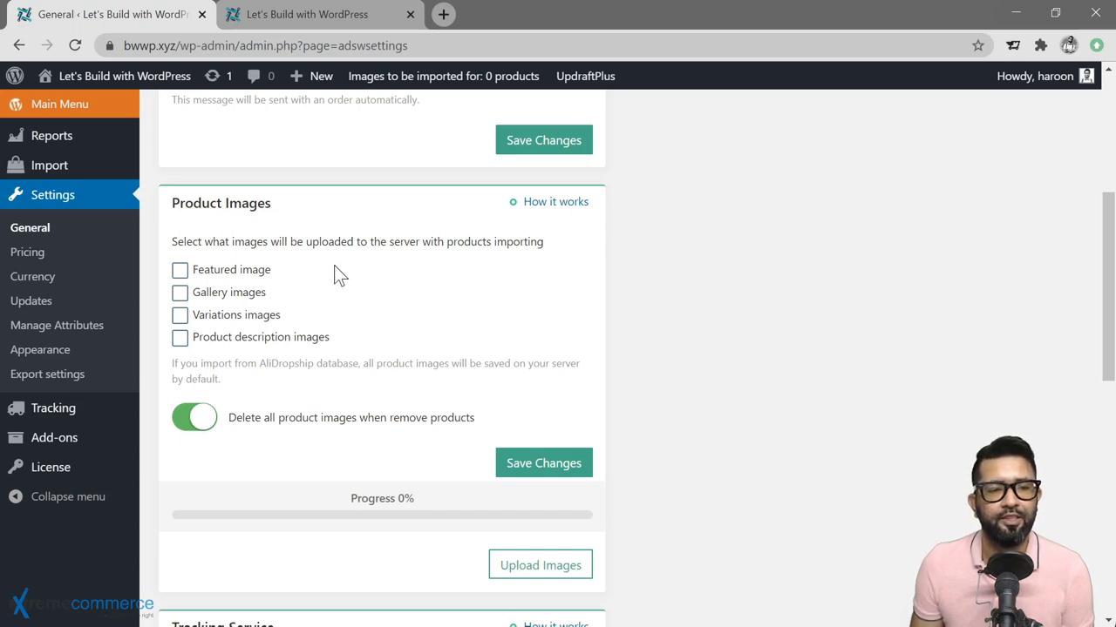
{"action": "left_click", "coordinate": [179, 279]}
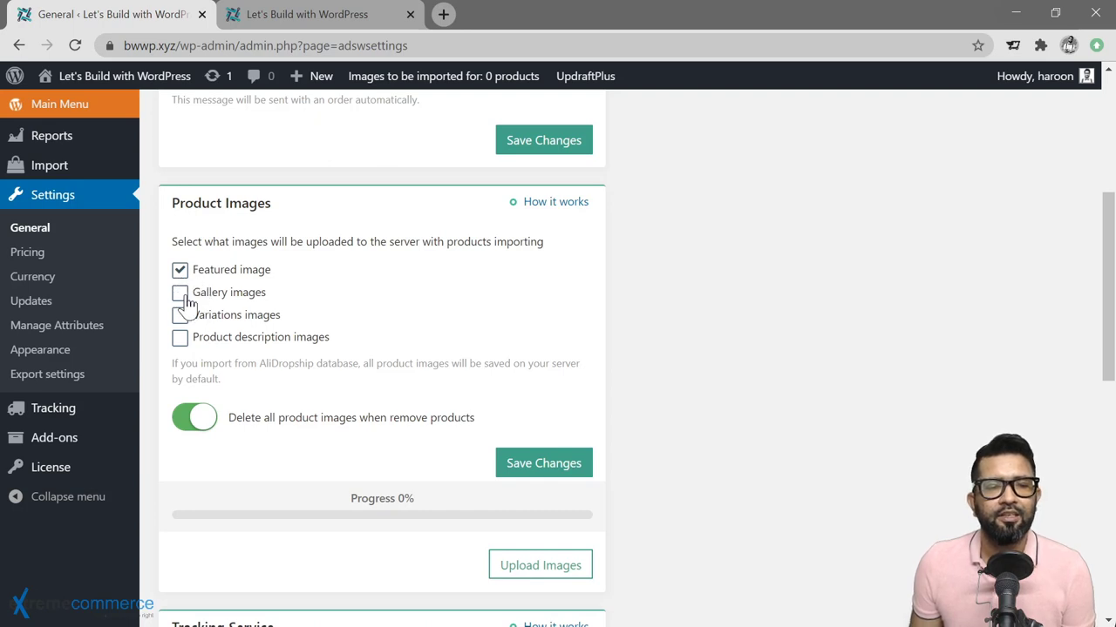
{"action": "left_click", "coordinate": [180, 293]}
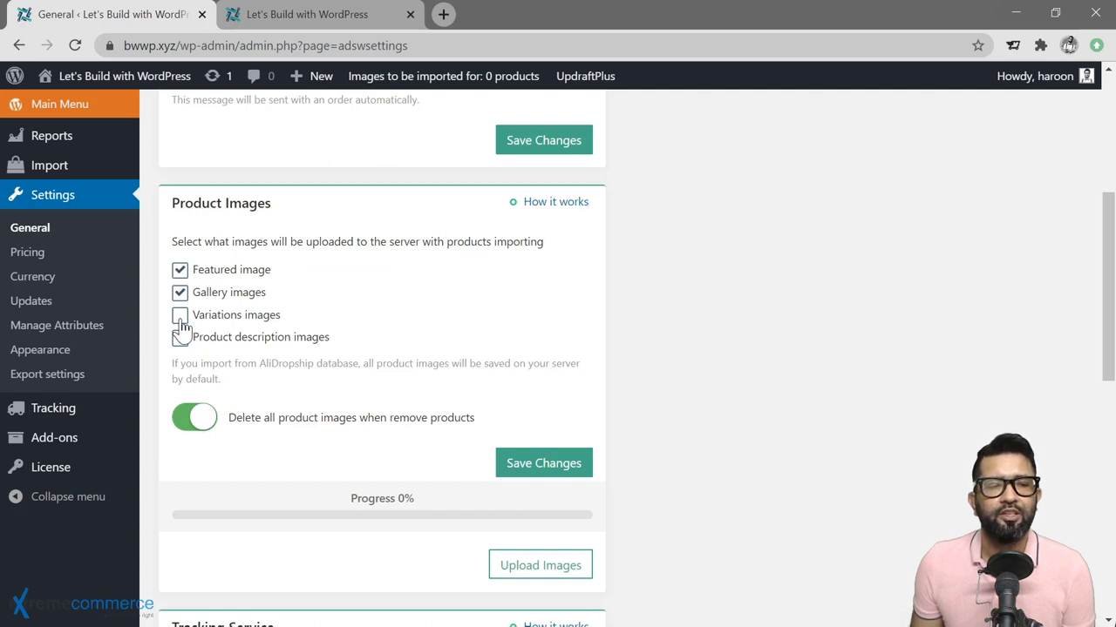
{"action": "left_click", "coordinate": [181, 319]}
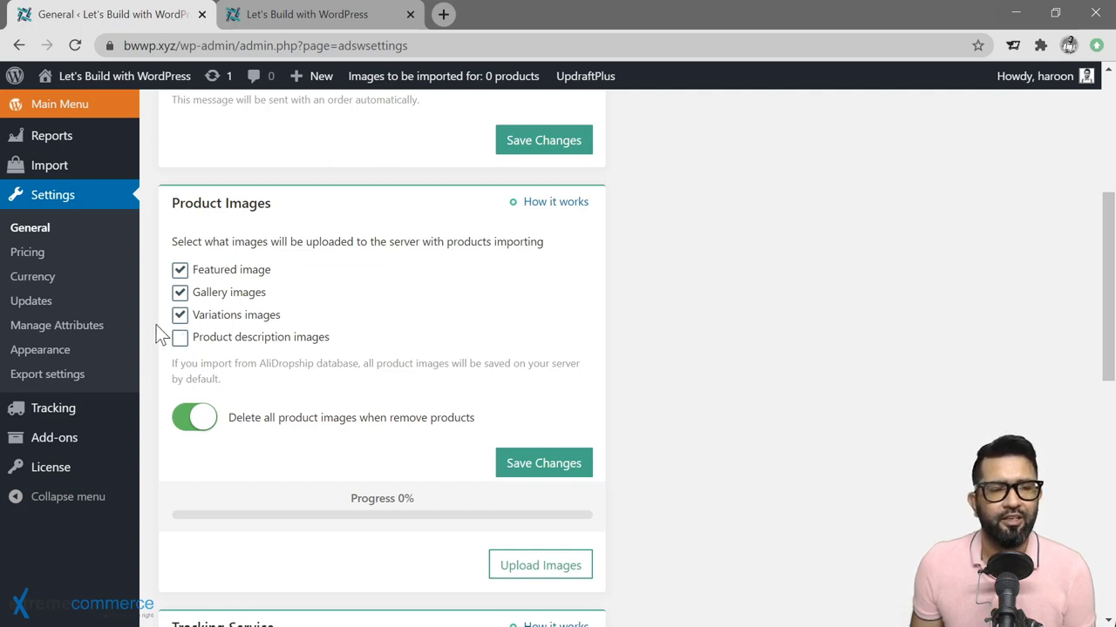
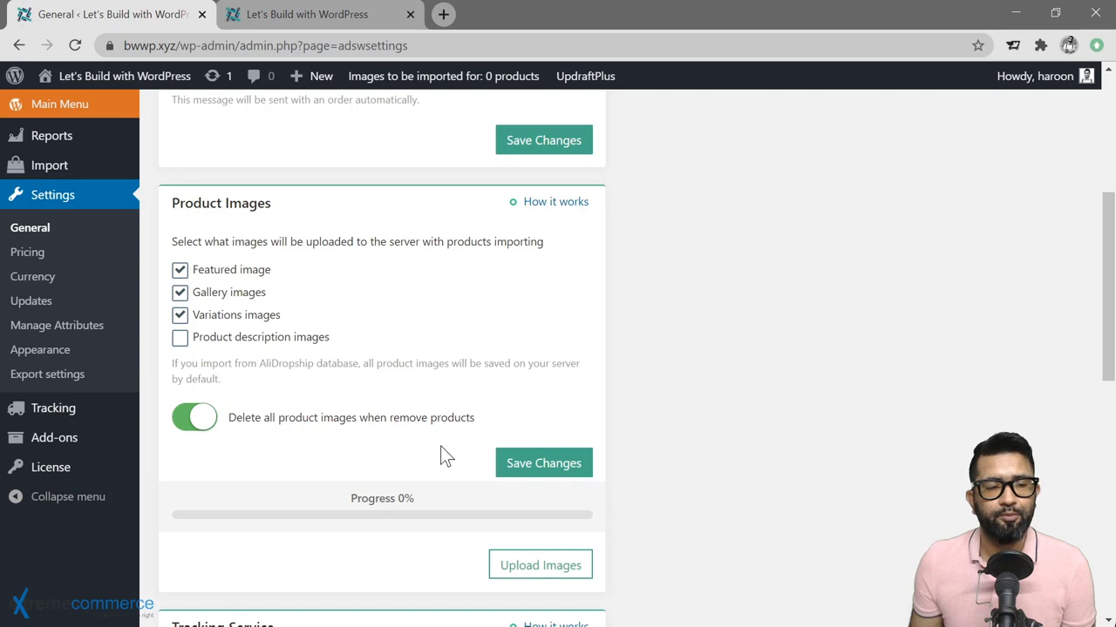
{"action": "scroll", "coordinate": [441, 453], "scroll_direction": "down", "scroll_amount": 2}
{"action": "scroll", "coordinate": [448, 453], "scroll_direction": "down", "scroll_amount": 1}
{"action": "left_click", "coordinate": [528, 300]}
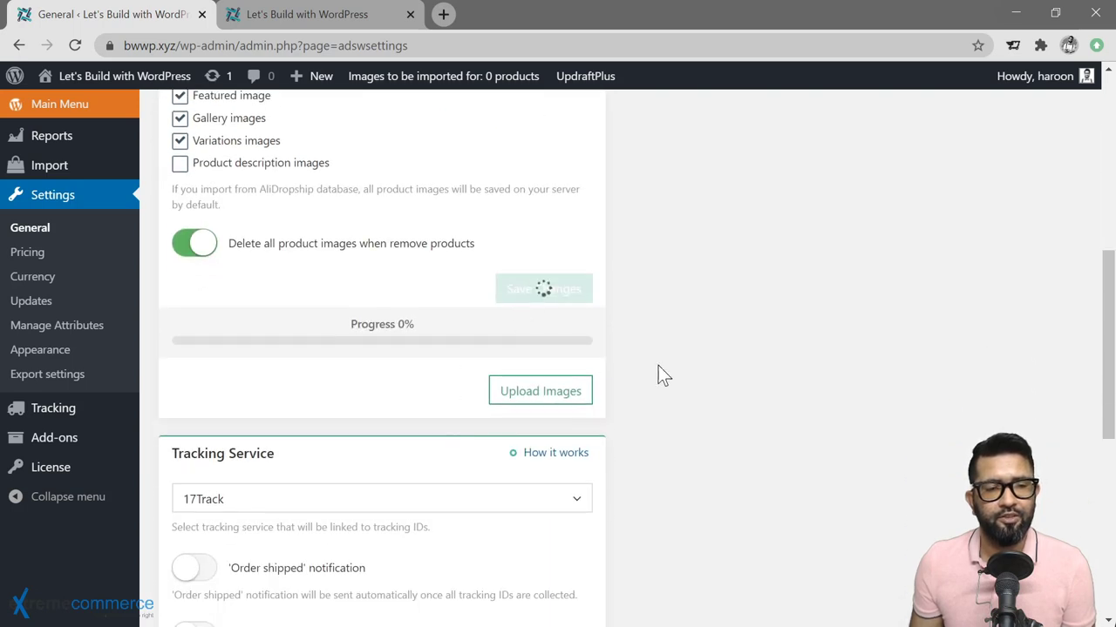
Review the available tracking services, the notification options and the AliExpress Cashback section in the General settings
{"action": "scroll", "coordinate": [647, 364], "scroll_direction": "down", "scroll_amount": 2}
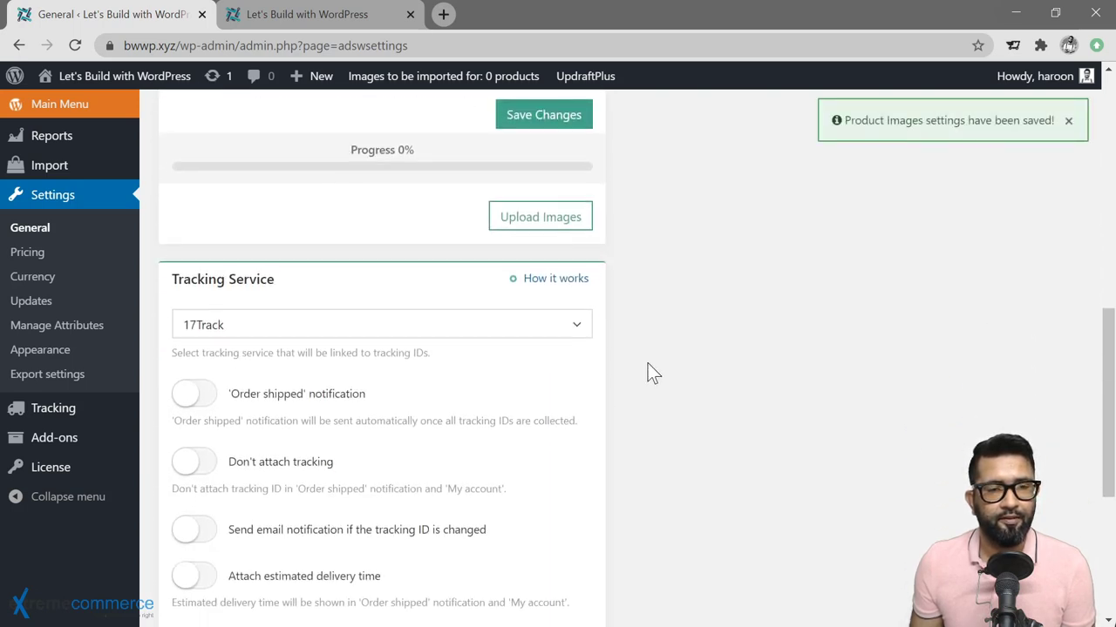
{"action": "scroll", "coordinate": [647, 373], "scroll_direction": "down", "scroll_amount": 1}
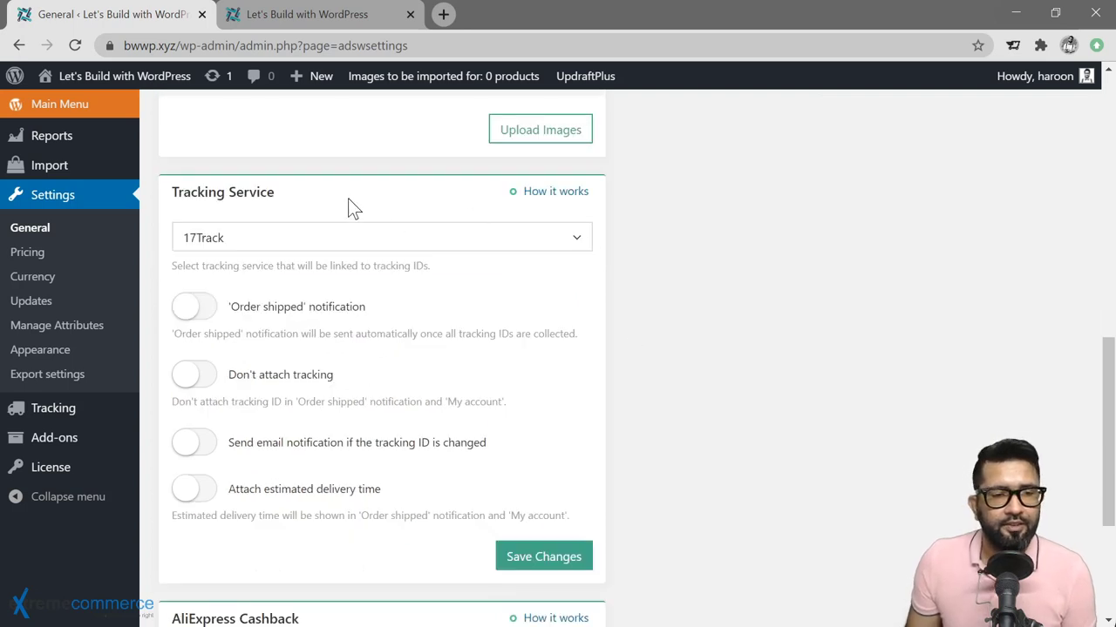
{"action": "left_click", "coordinate": [579, 244]}
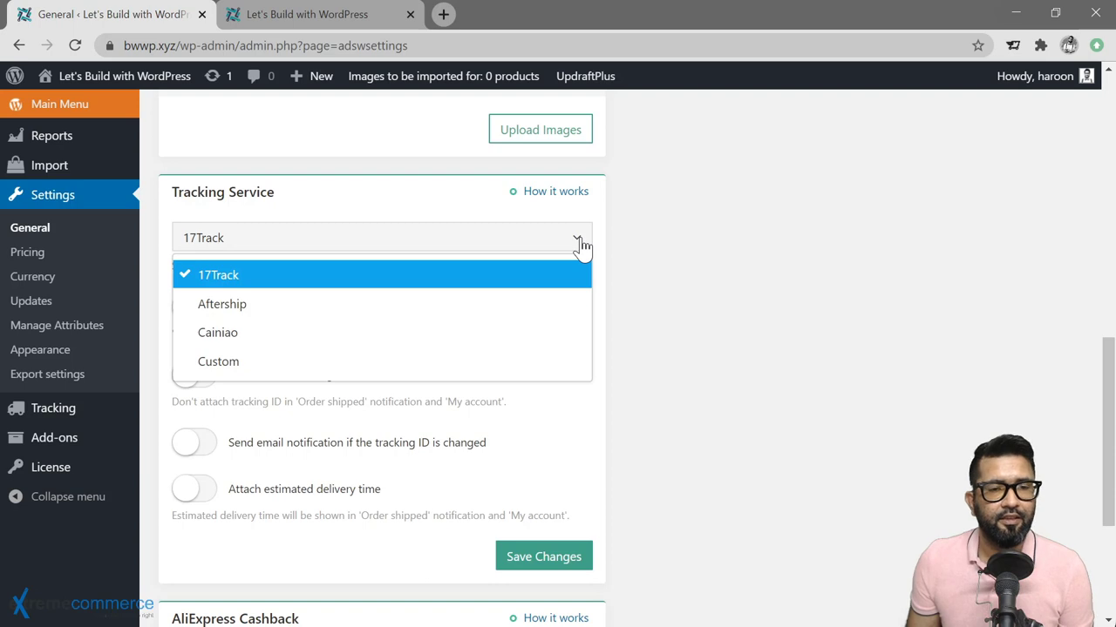
{"action": "left_click", "coordinate": [580, 244]}
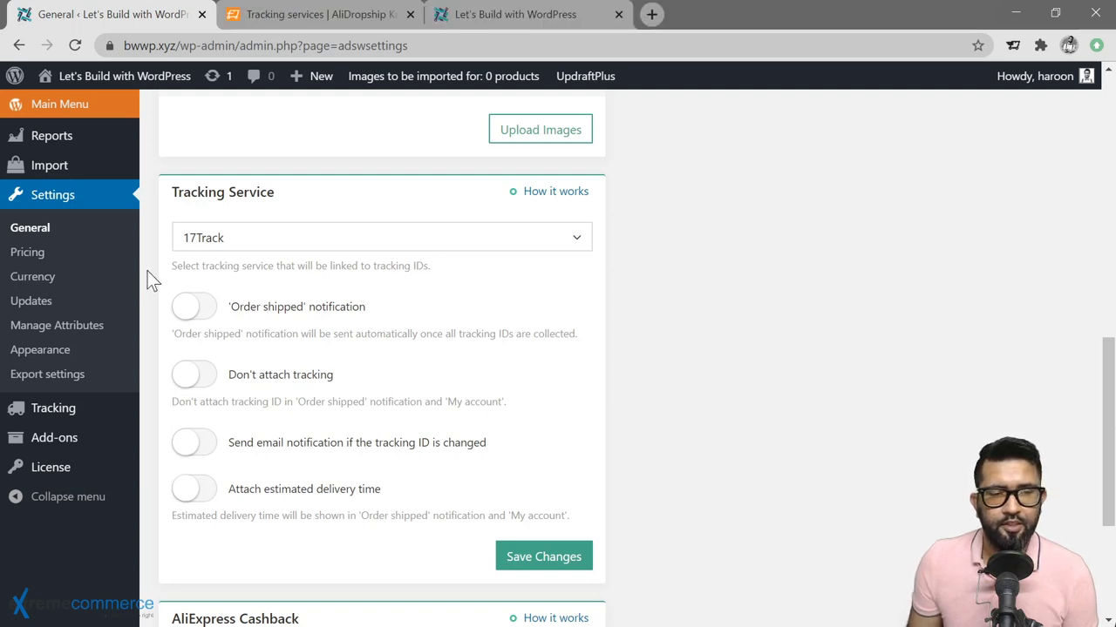
{"action": "scroll", "coordinate": [148, 273], "scroll_direction": "down", "scroll_amount": 3}
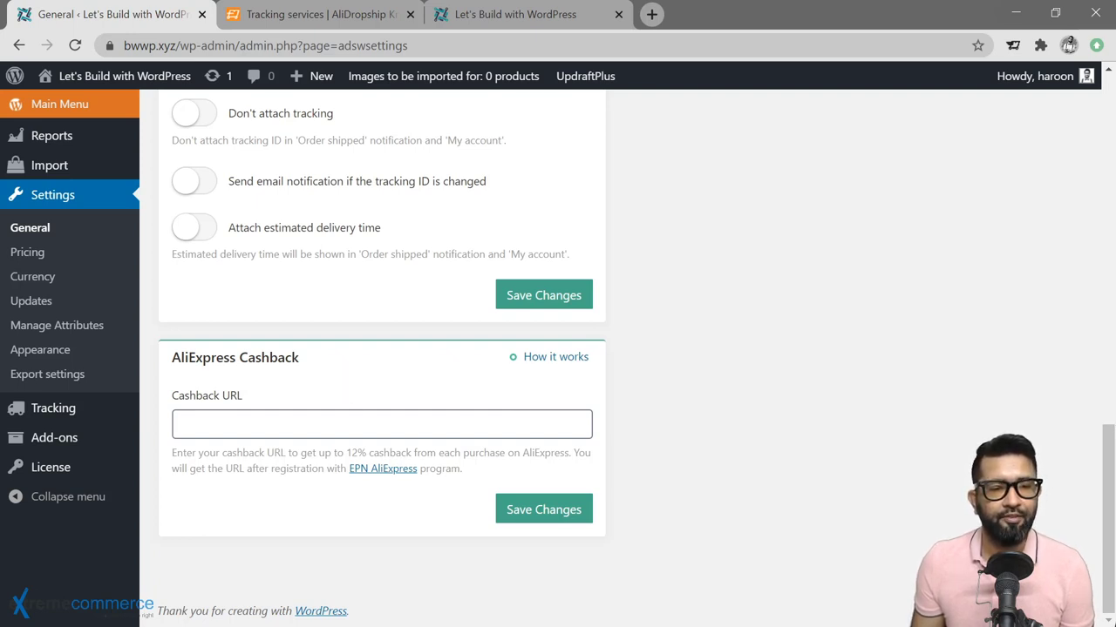
Read the Cashback URL note, open the linked EPN AliExpress program in a separate tab and continue to its account sign-up page
{"action": "left_click_drag", "start_coordinate": [197, 456], "coordinate": [463, 468]}
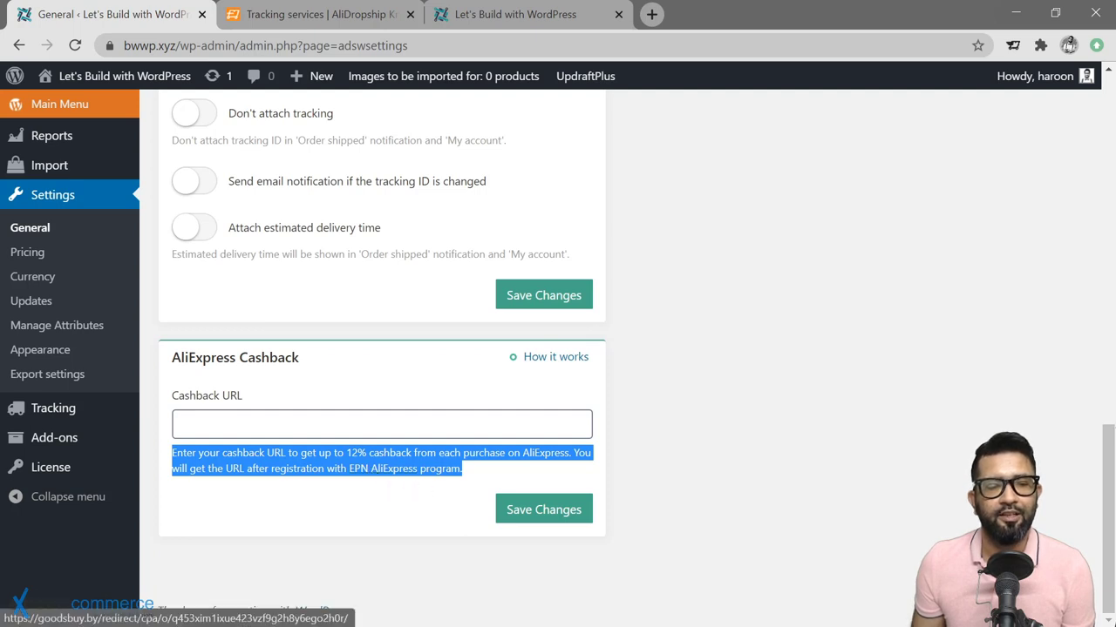
{"action": "left_click", "coordinate": [389, 481]}
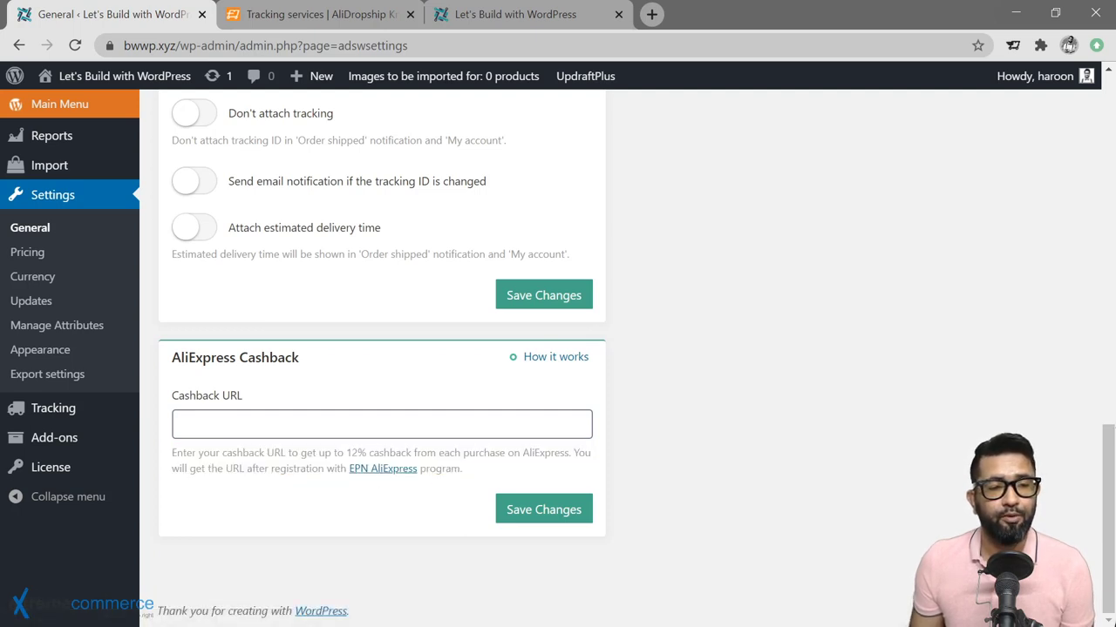
{"action": "right_click", "coordinate": [381, 475]}
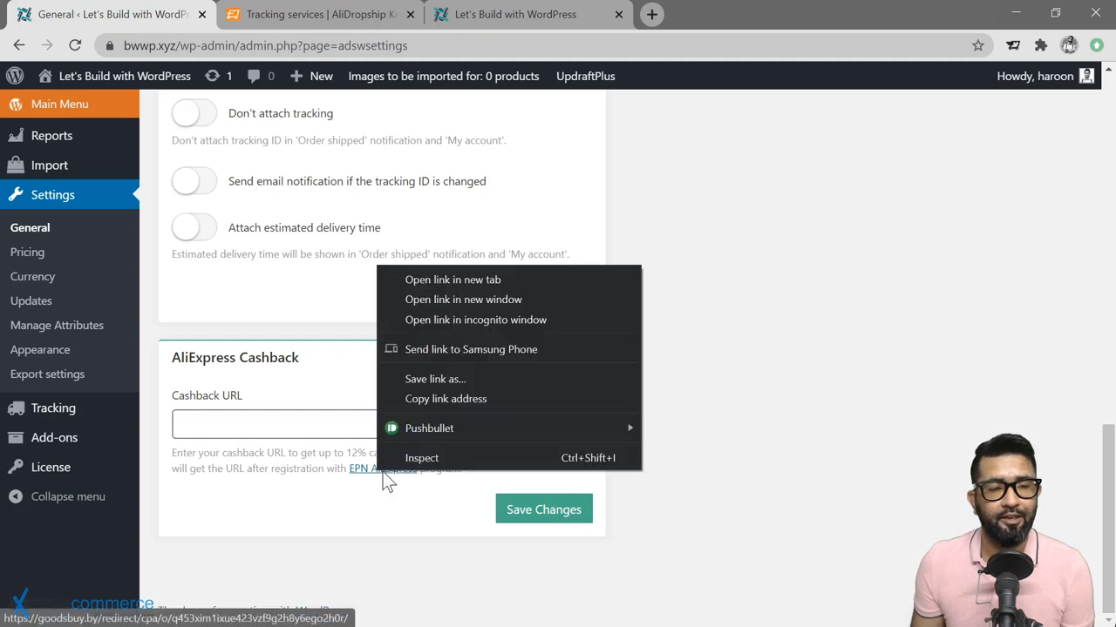
{"action": "left_click", "coordinate": [457, 281]}
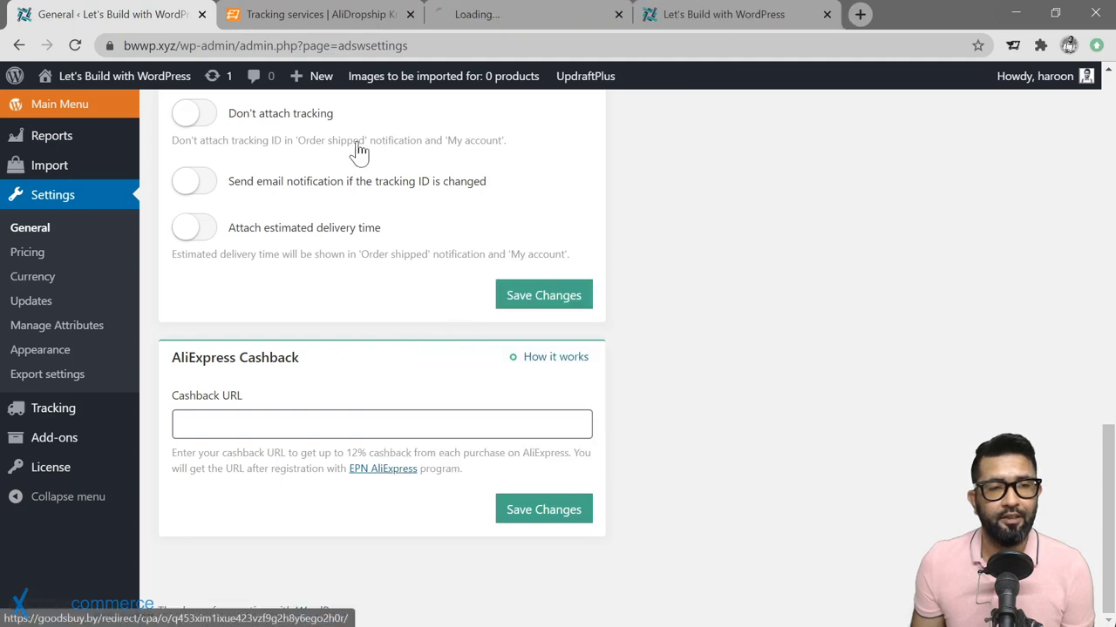
{"action": "left_click", "coordinate": [506, 14]}
{"action": "left_click", "coordinate": [157, 455]}
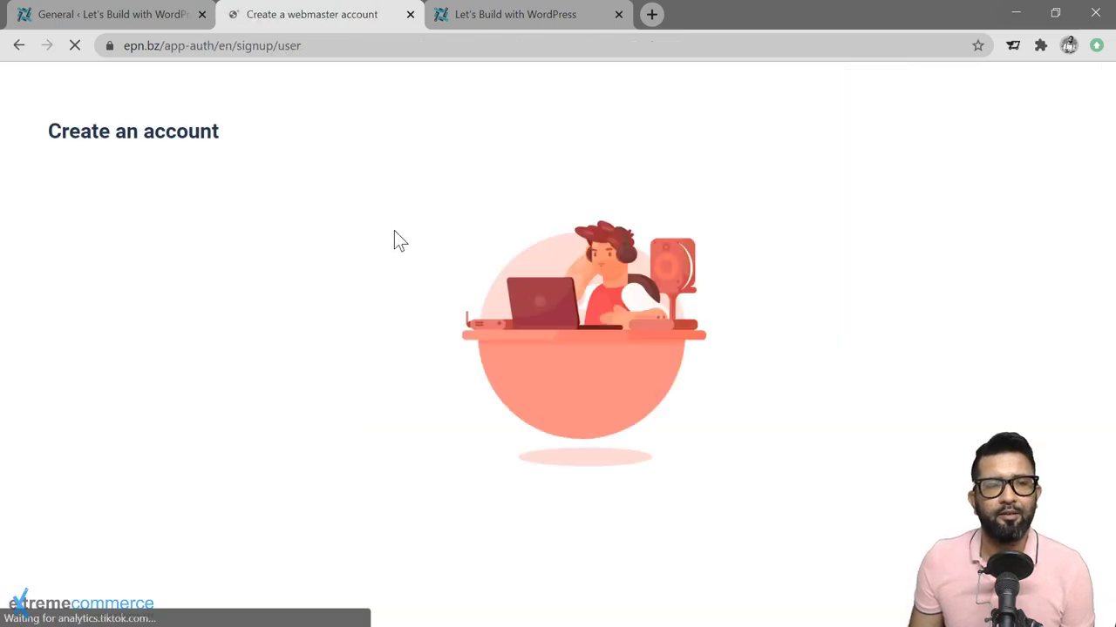
Return to the General settings, close the EPN sign-up page and open AliDropship's Pricing settings
{"action": "left_click", "coordinate": [120, 12]}
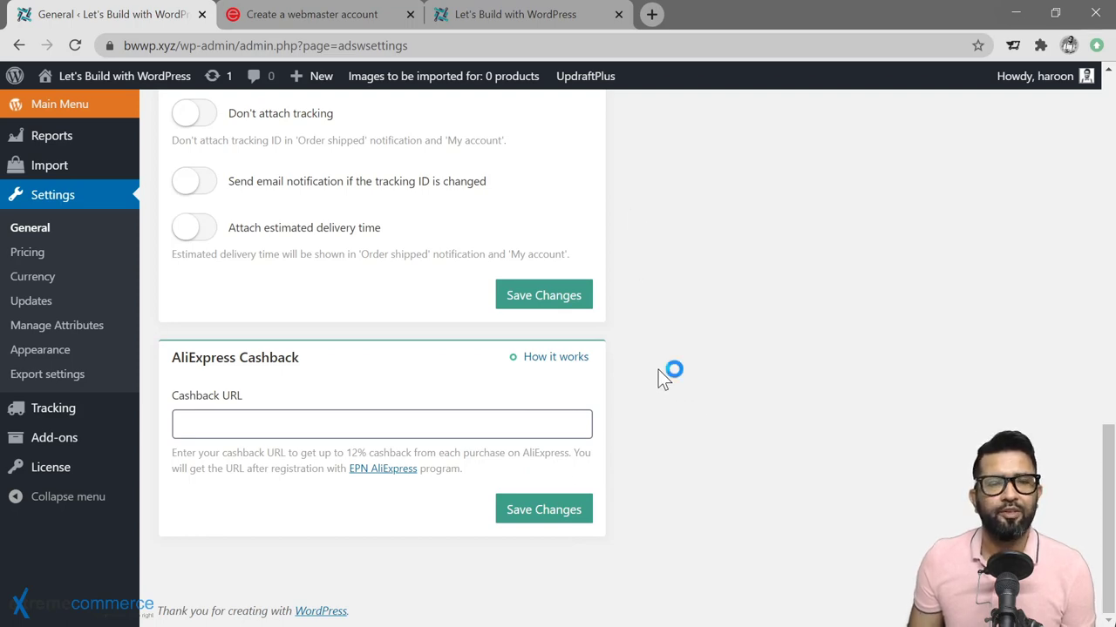
{"action": "scroll", "coordinate": [658, 369], "scroll_direction": "up", "scroll_amount": 10}
{"action": "scroll", "coordinate": [658, 370], "scroll_direction": "up", "scroll_amount": 4}
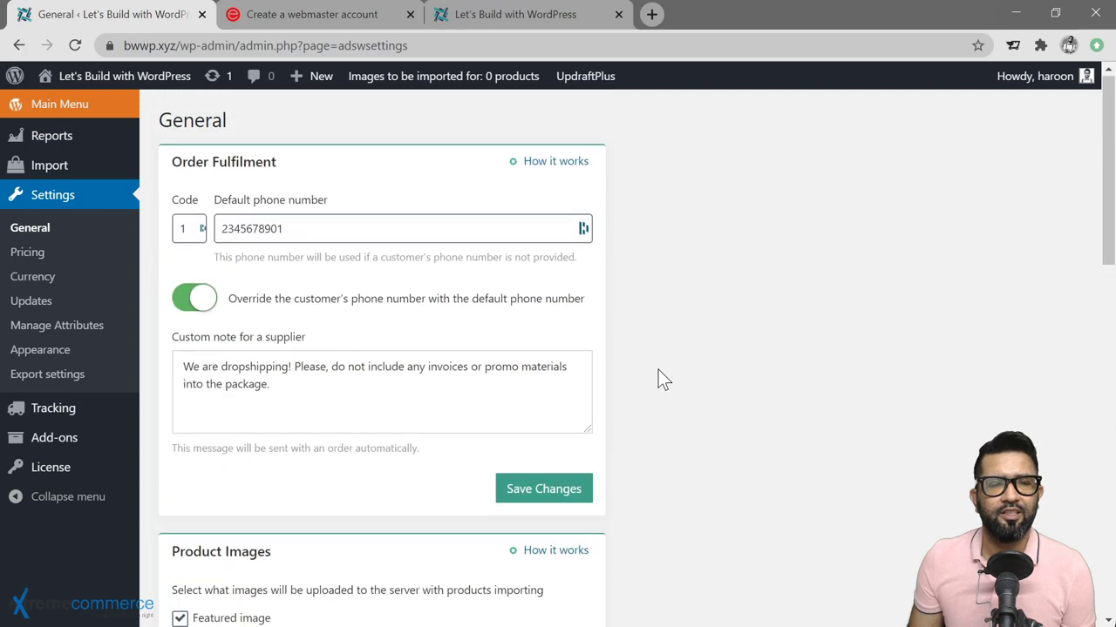
{"action": "left_click", "coordinate": [410, 14]}
{"action": "left_click", "coordinate": [33, 254]}
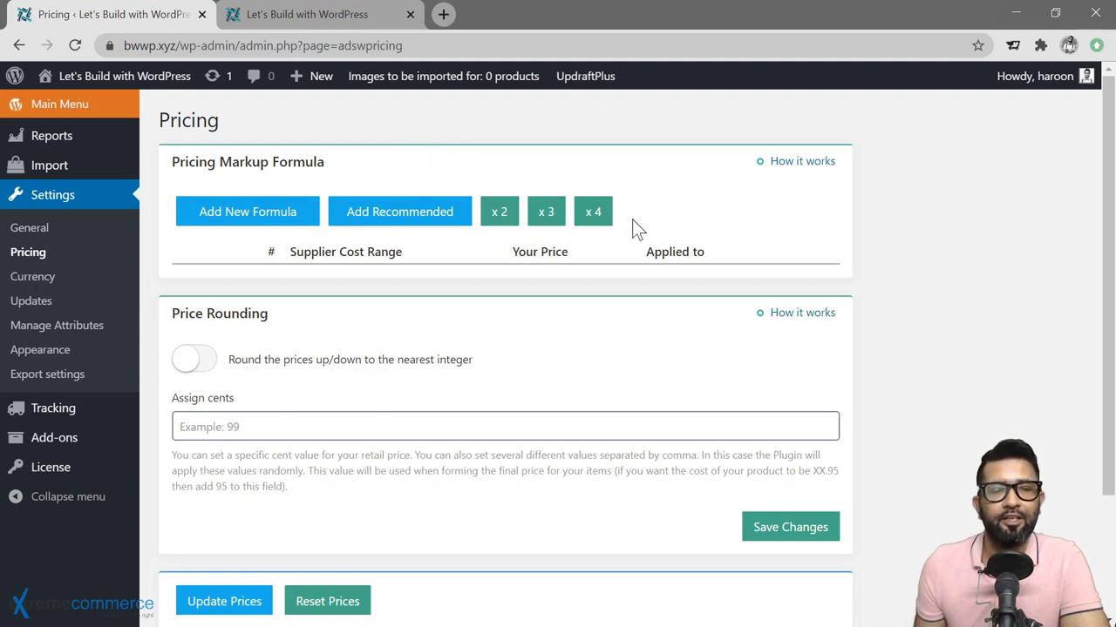
Add a new pricing markup formula to view its options and delete that formula again
{"action": "left_click", "coordinate": [247, 218]}
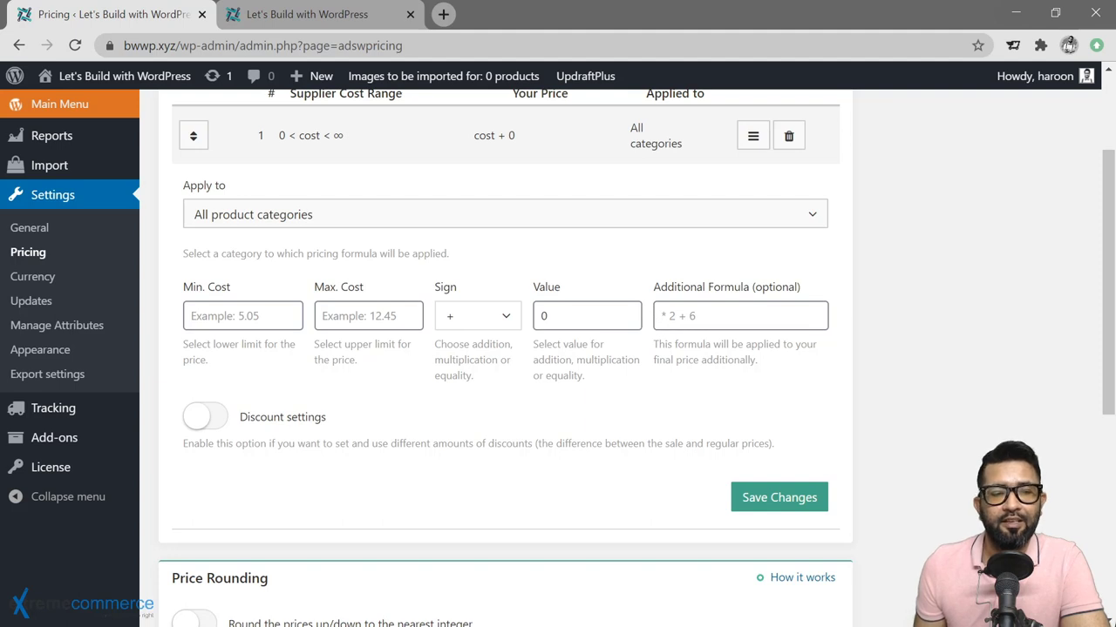
{"action": "left_click", "coordinate": [789, 138]}
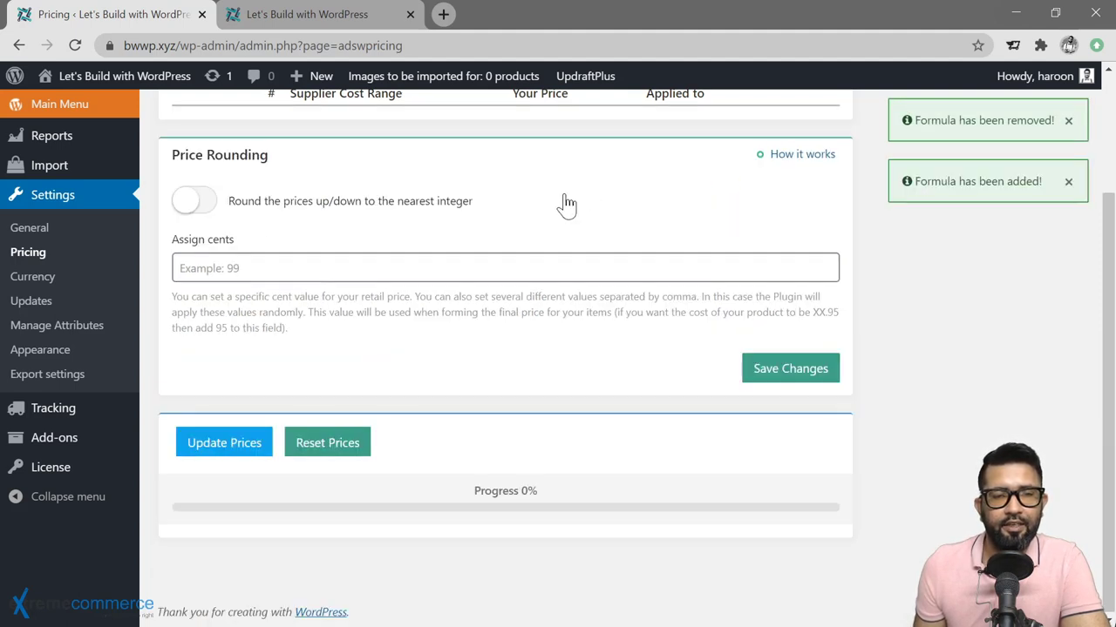
Add the recommended set of pricing markup formulas
{"action": "scroll", "coordinate": [567, 203], "scroll_direction": "up", "scroll_amount": 2}
{"action": "left_click", "coordinate": [380, 216]}
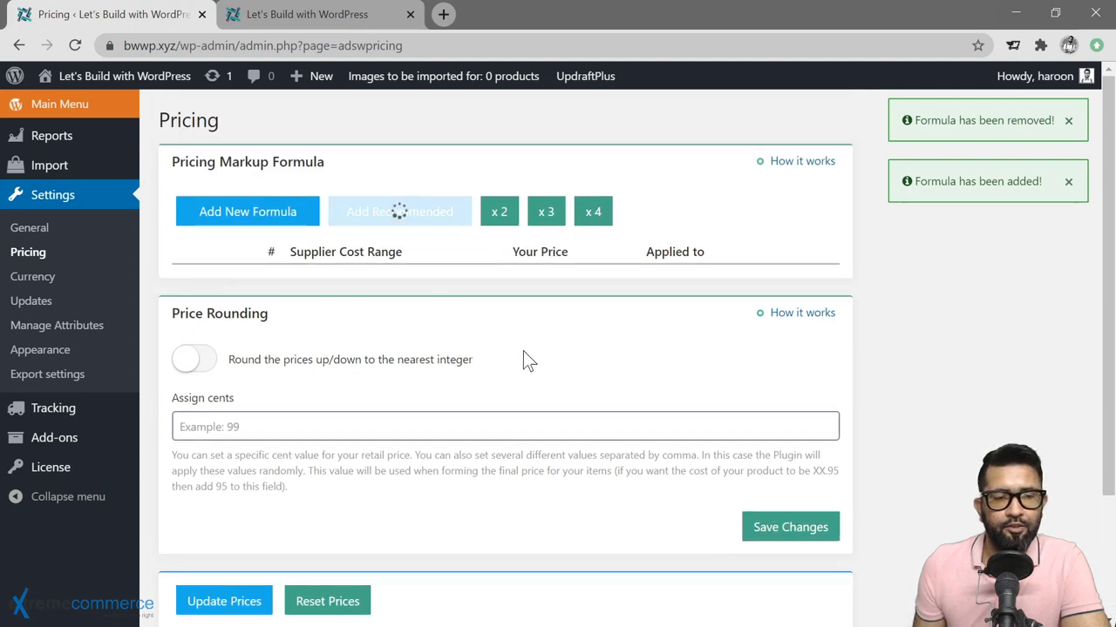
{"action": "scroll", "coordinate": [437, 269], "scroll_direction": "down", "scroll_amount": 1}
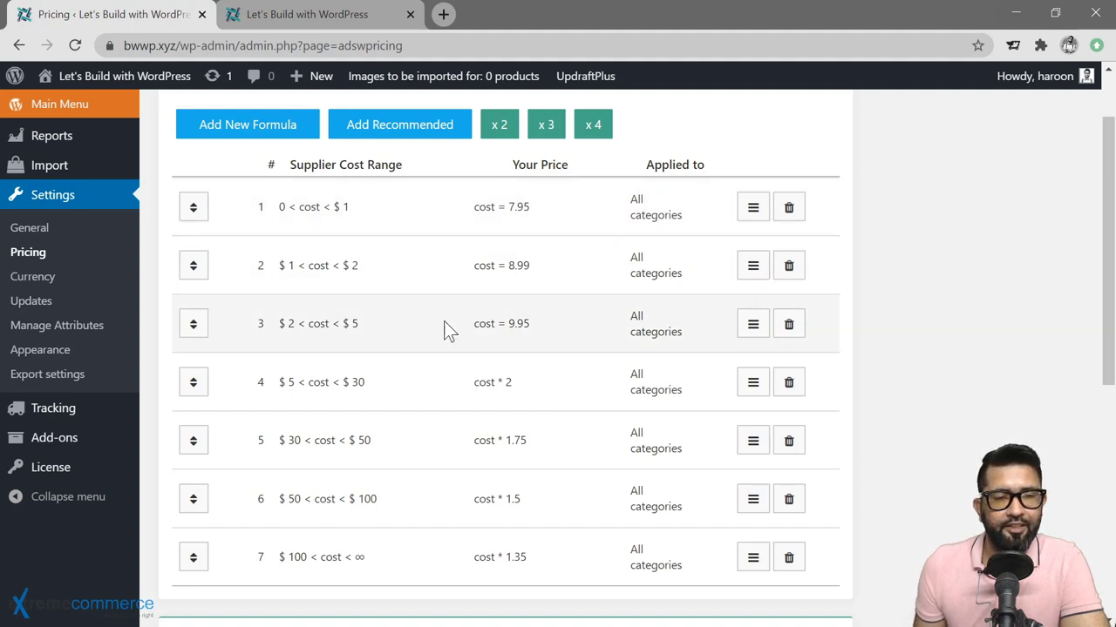
Open the formula for supplier costs above $100 and examine the available sign options
{"action": "scroll", "coordinate": [424, 314], "scroll_direction": "down", "scroll_amount": 1}
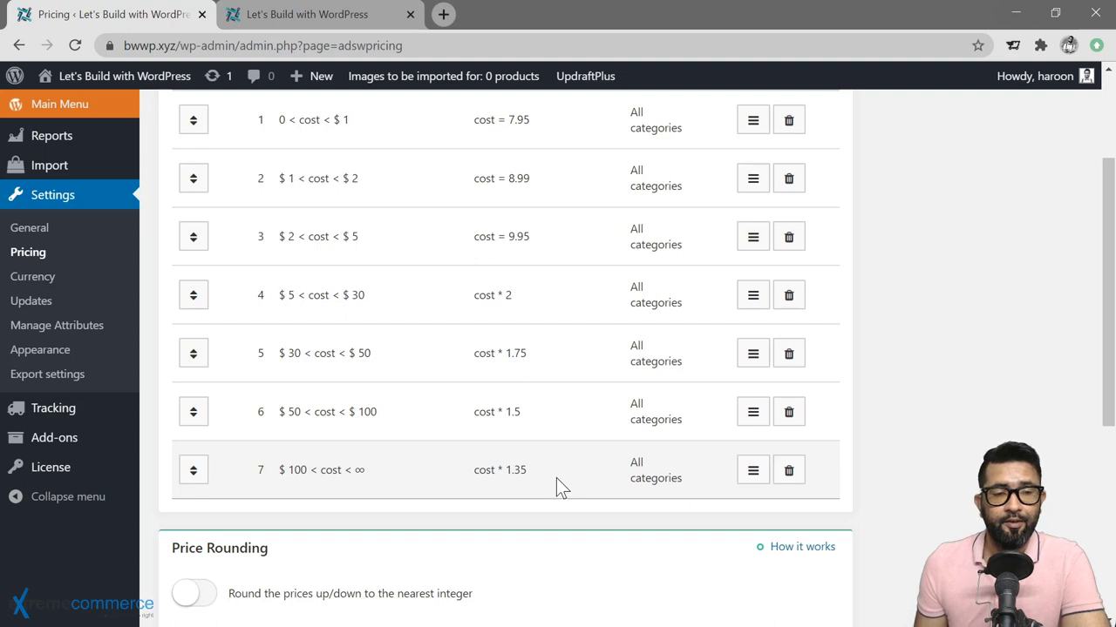
{"action": "left_click", "coordinate": [753, 471]}
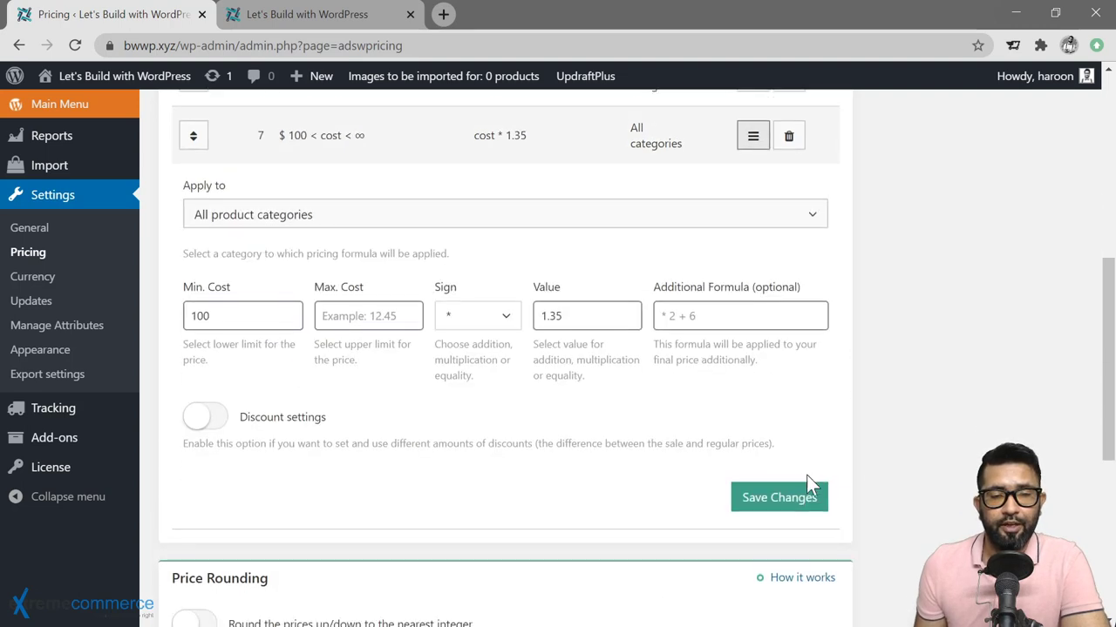
{"action": "left_click", "coordinate": [493, 321]}
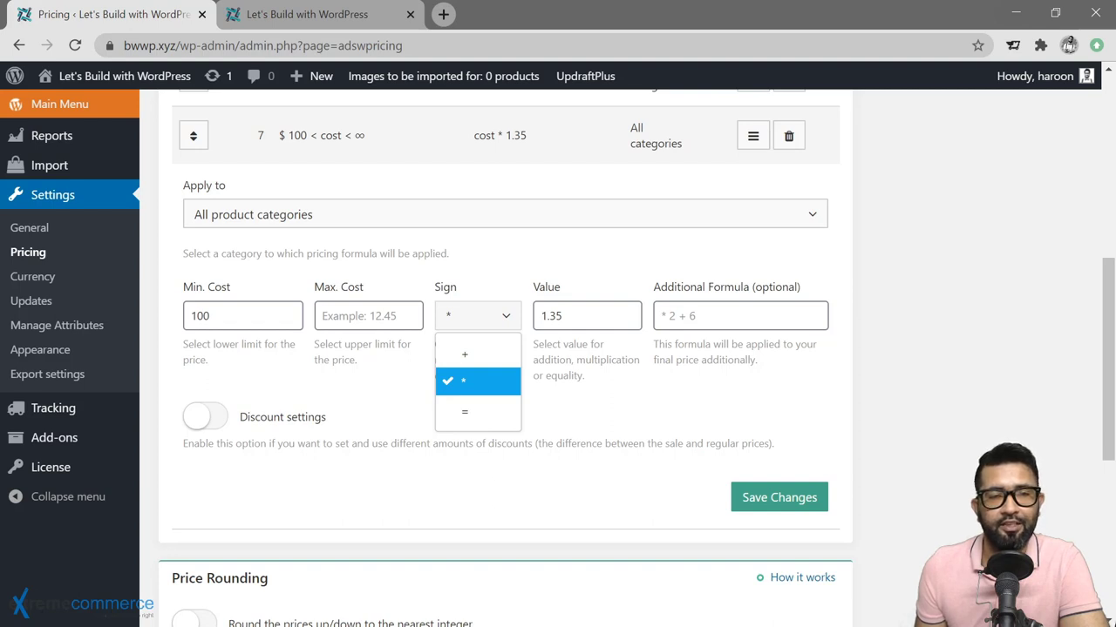
{"action": "left_click", "coordinate": [693, 388]}
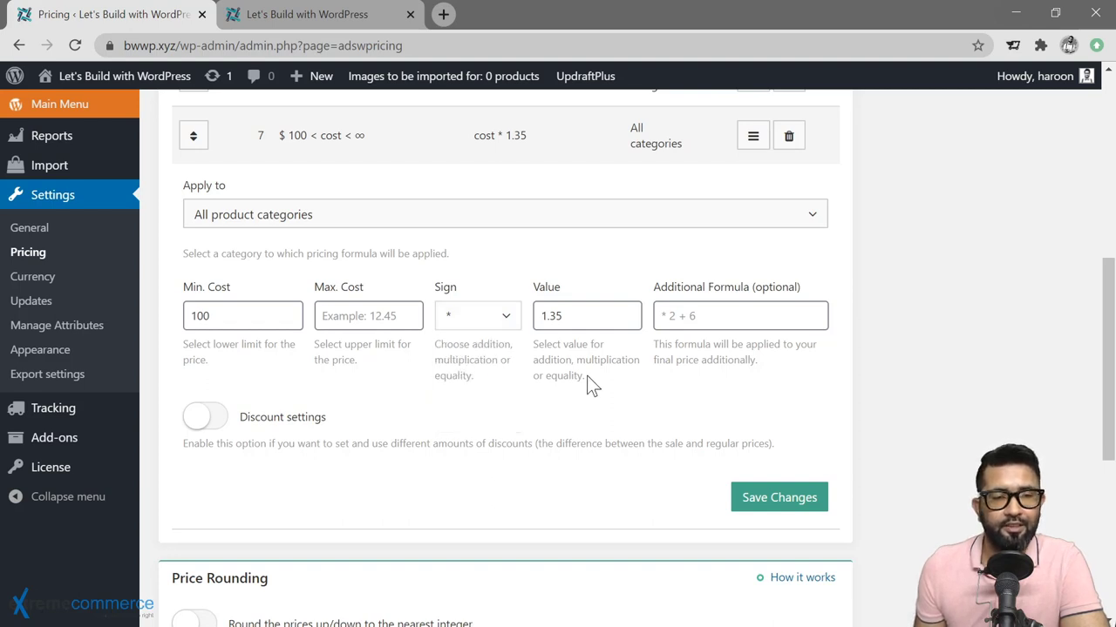
{"action": "scroll", "coordinate": [620, 423], "scroll_direction": "up", "scroll_amount": 1}
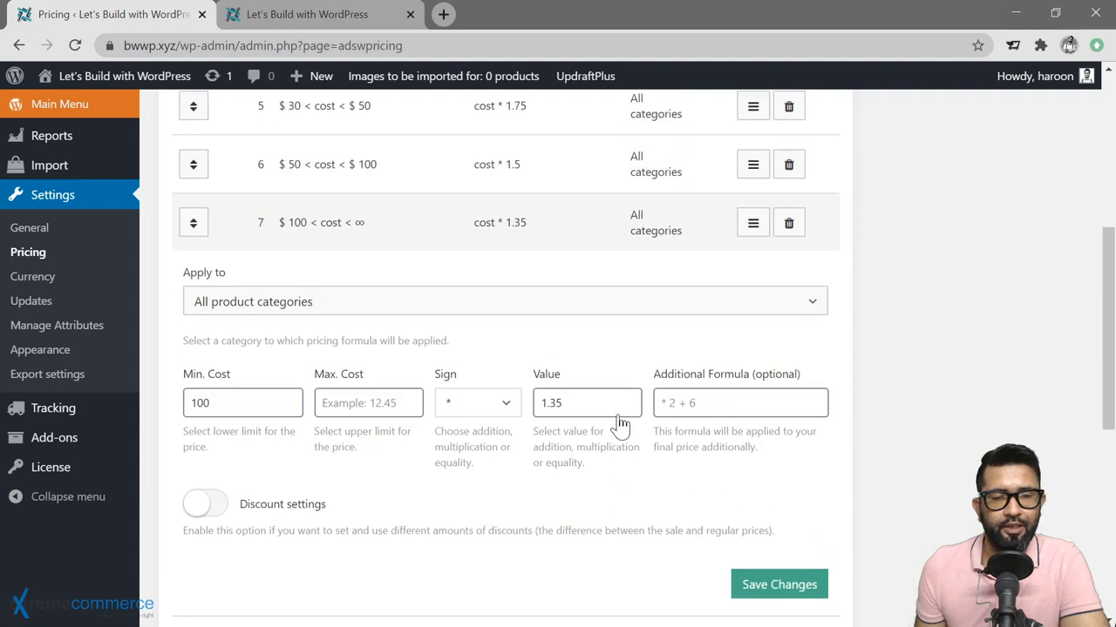
Switch the discount settings on and back off for the formula covering costs above $100, and save the formula
{"action": "scroll", "coordinate": [264, 374], "scroll_direction": "down", "scroll_amount": 2}
{"action": "left_click", "coordinate": [206, 331]}
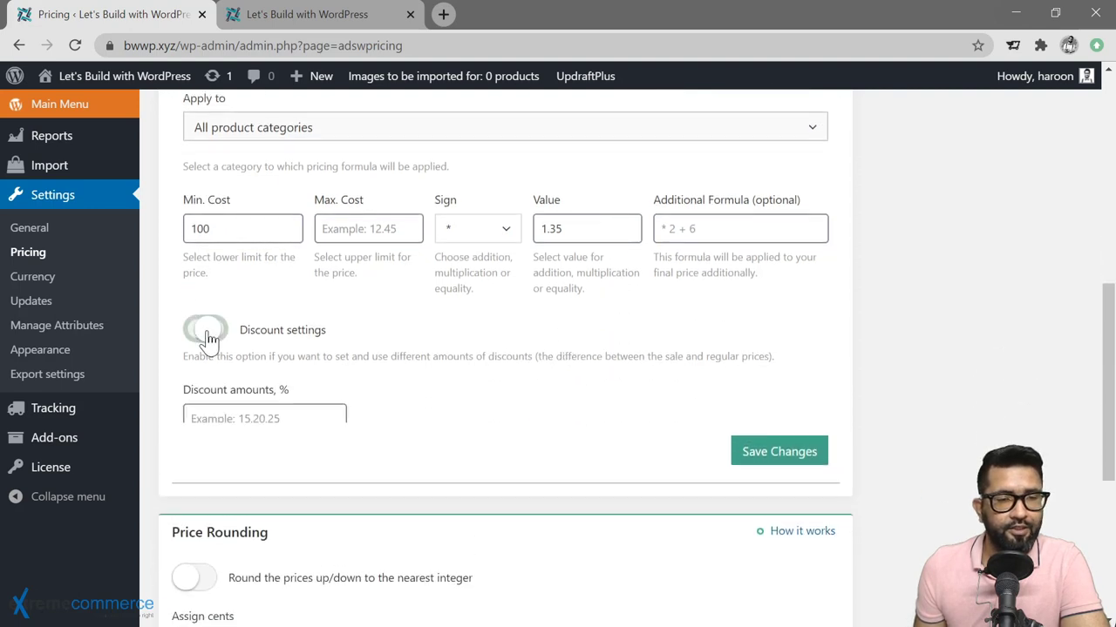
{"action": "scroll", "coordinate": [717, 277], "scroll_direction": "up", "scroll_amount": 2}
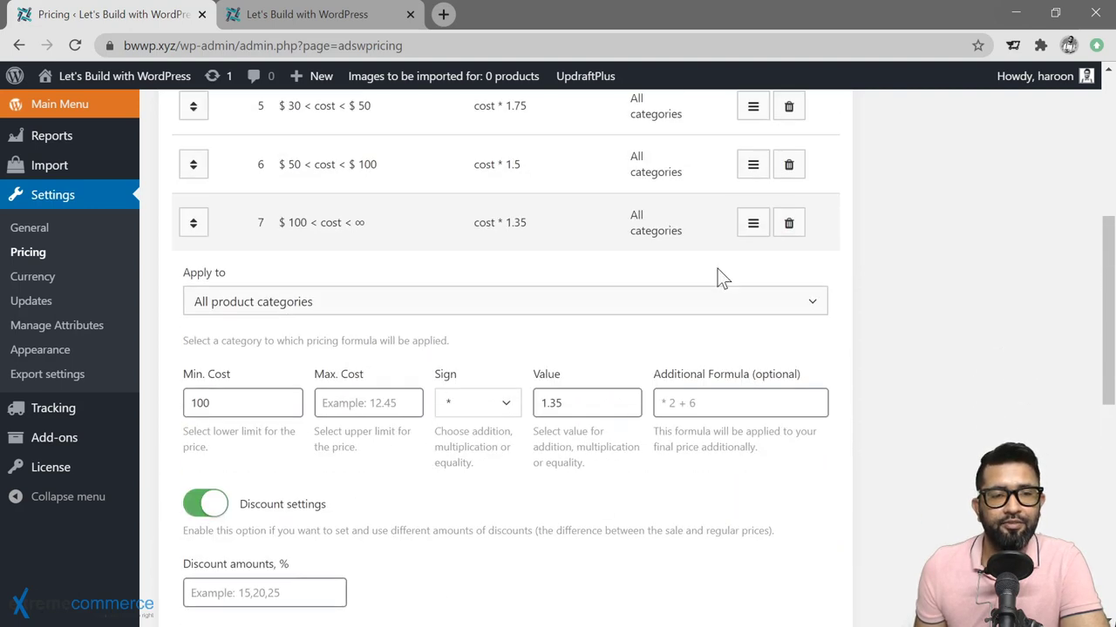
{"action": "scroll", "coordinate": [717, 270], "scroll_direction": "up", "scroll_amount": 2}
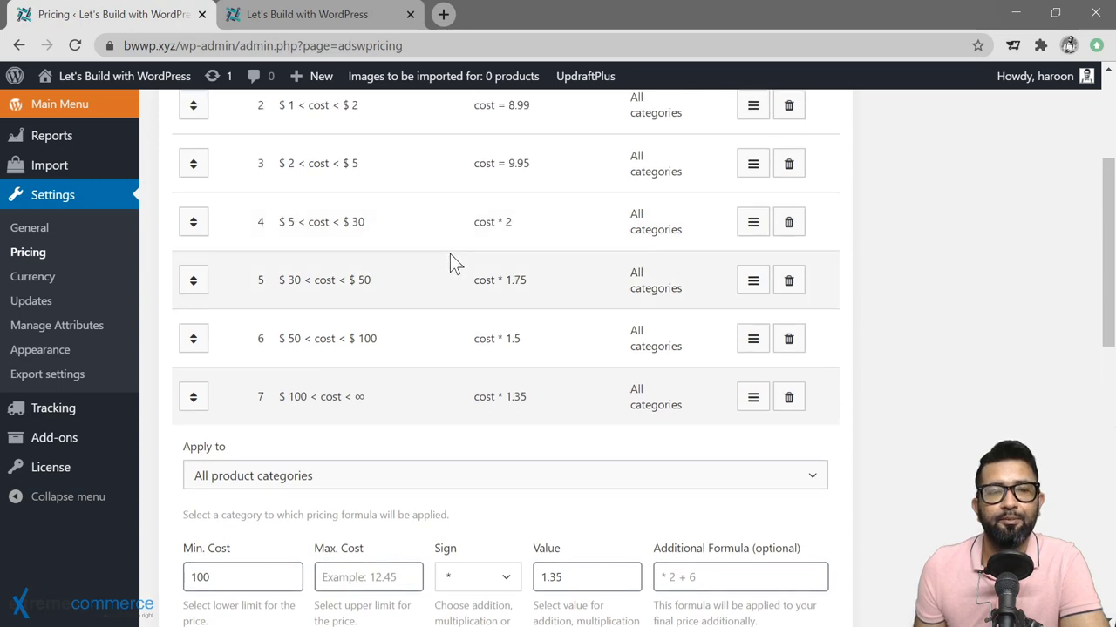
{"action": "scroll", "coordinate": [450, 261], "scroll_direction": "down", "scroll_amount": 5}
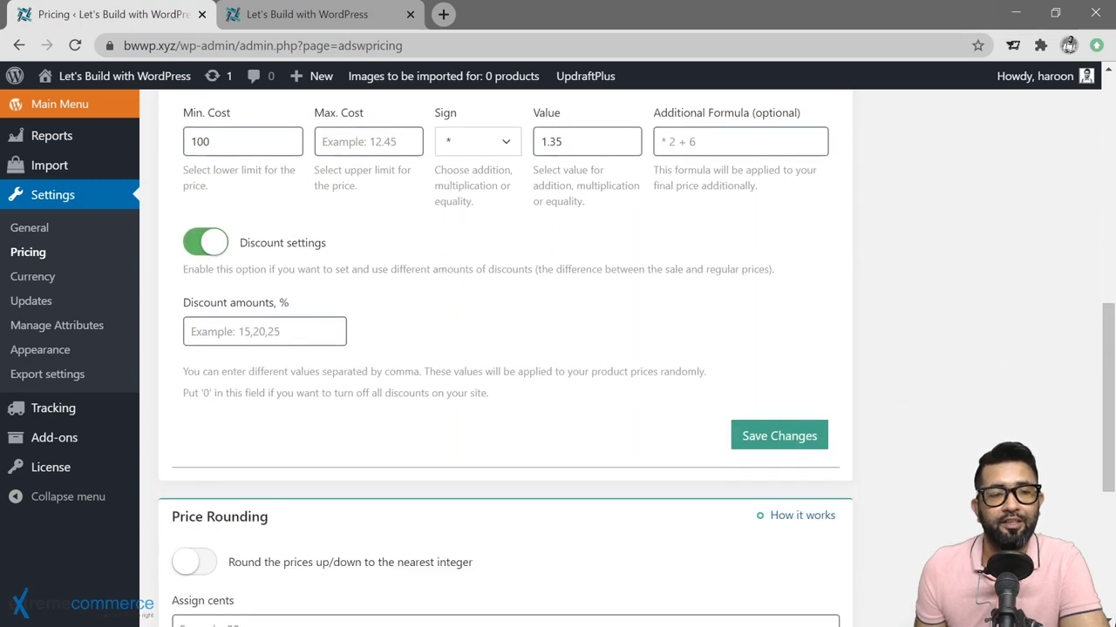
{"action": "left_click", "coordinate": [209, 246]}
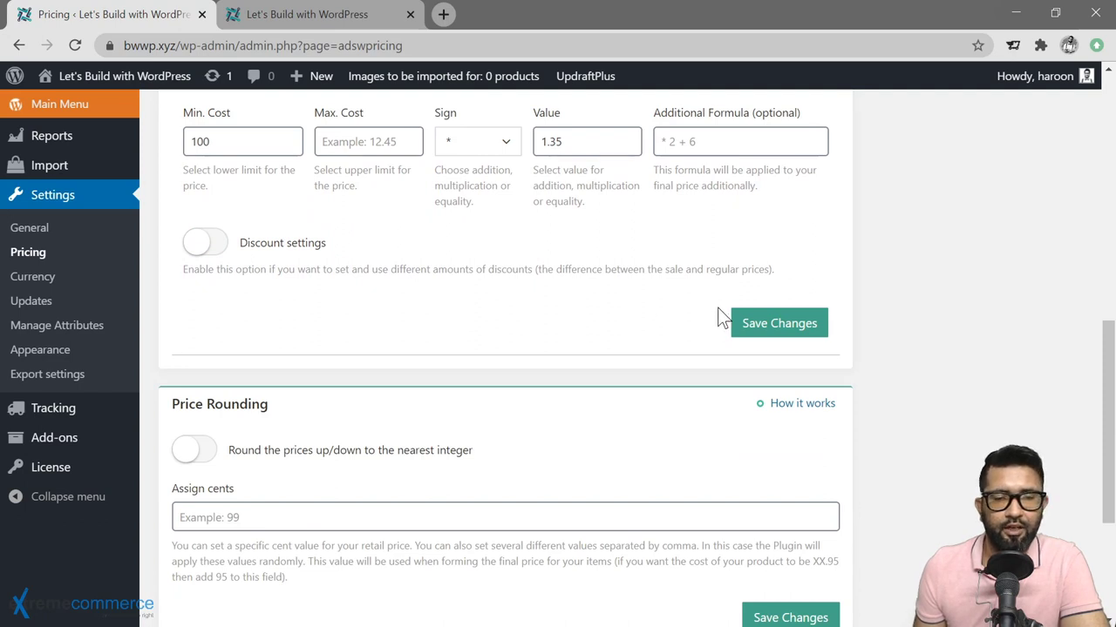
{"action": "left_click", "coordinate": [764, 332]}
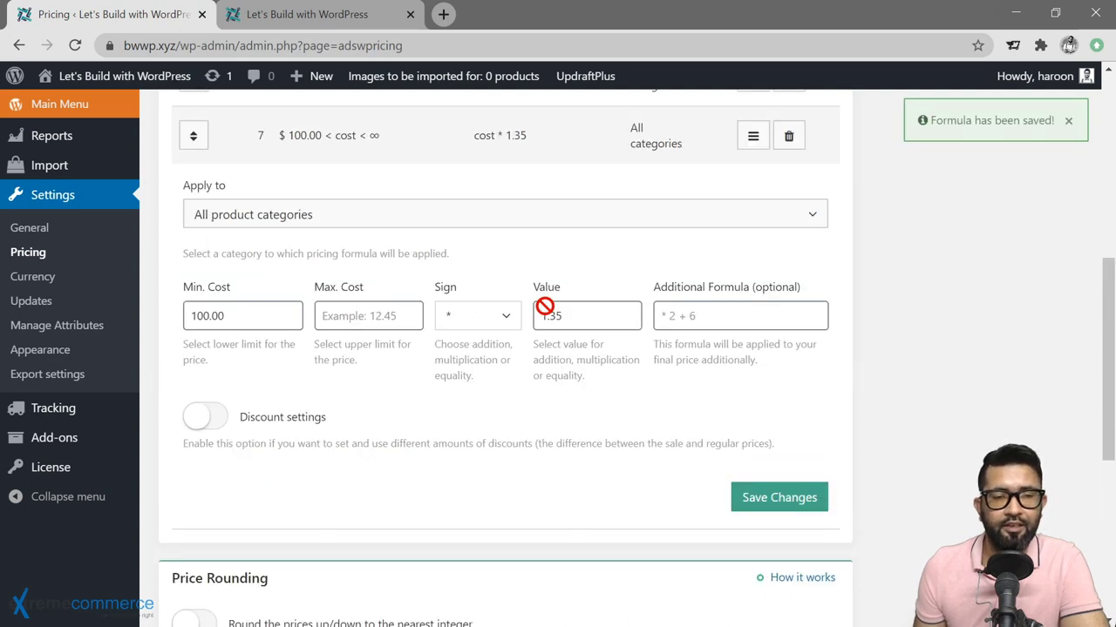
Try assigning 99 cents as the price ending in the price rounding settings
{"action": "scroll", "coordinate": [544, 306], "scroll_direction": "down", "scroll_amount": 5}
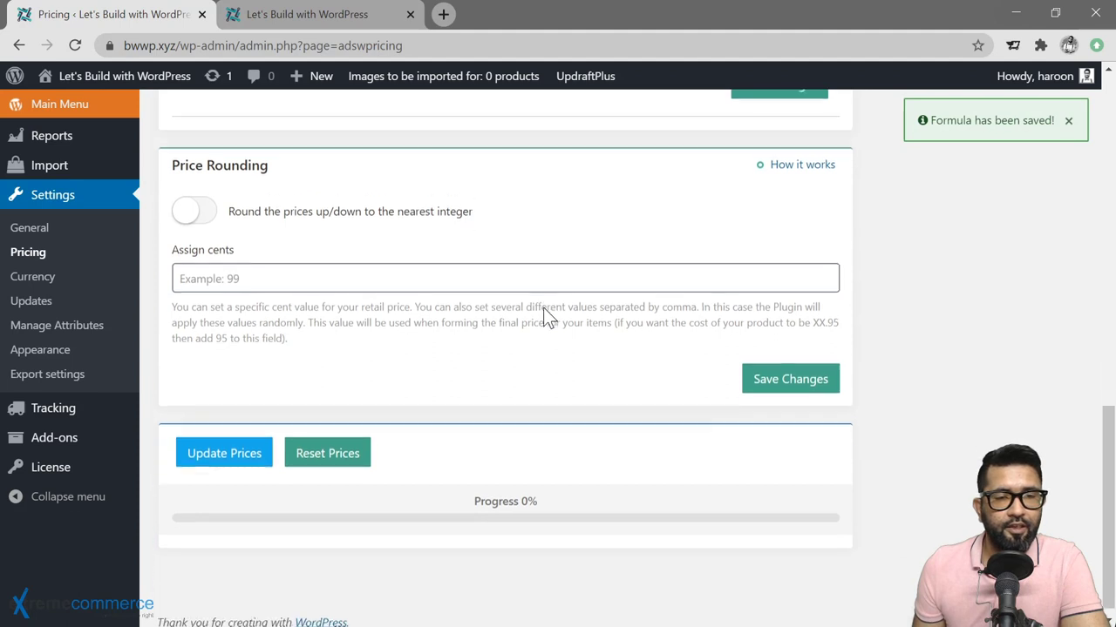
{"action": "scroll", "coordinate": [543, 307], "scroll_direction": "down", "scroll_amount": 1}
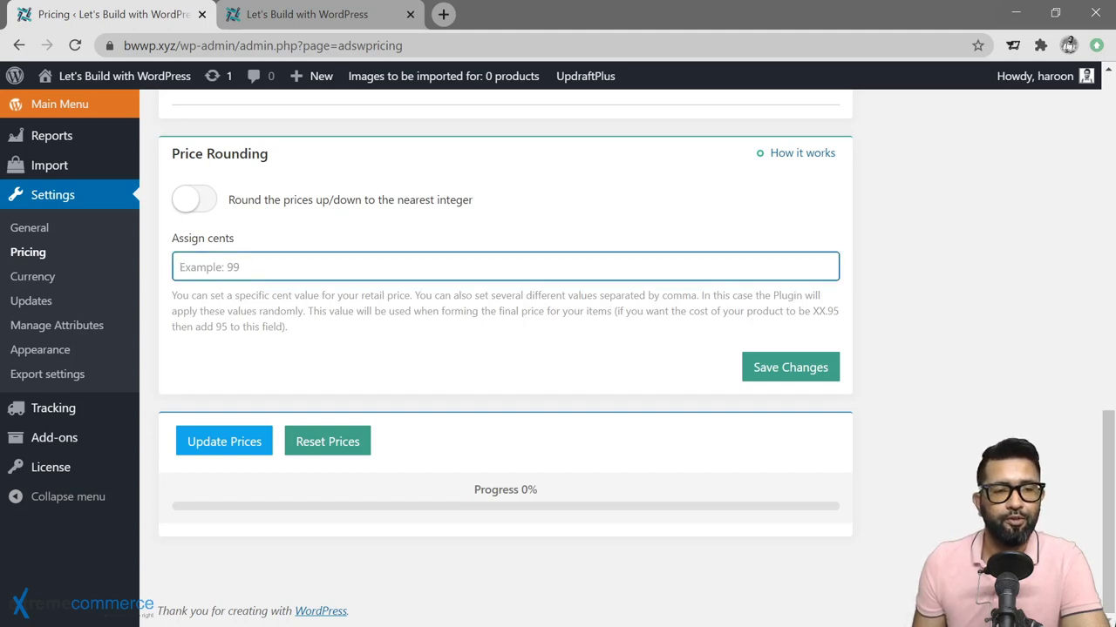
{"action": "left_click", "coordinate": [187, 201]}
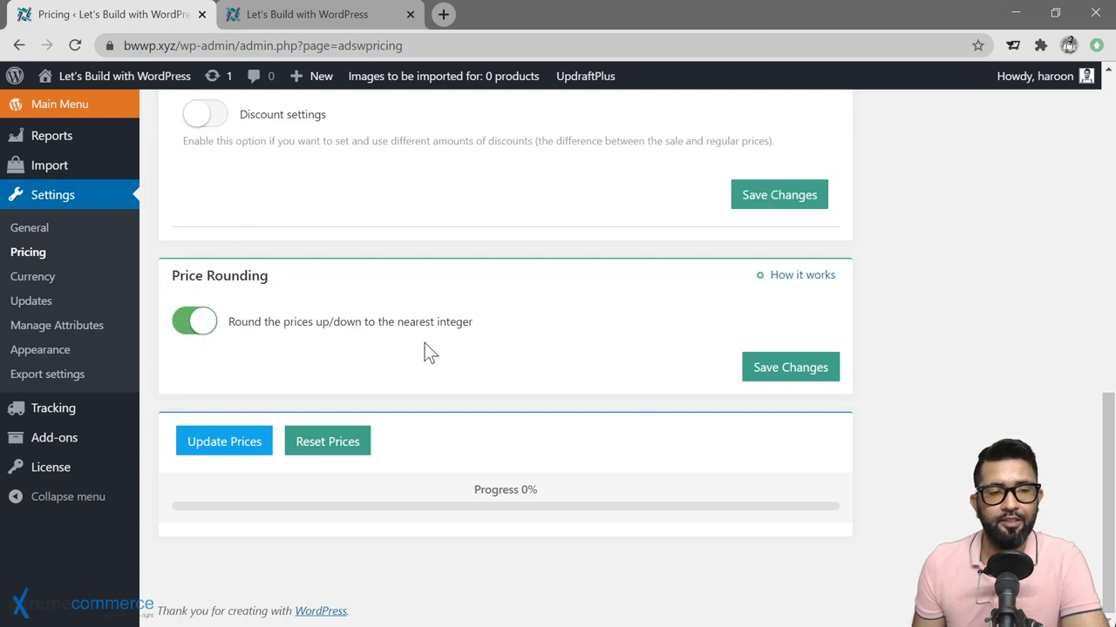
{"action": "left_click", "coordinate": [204, 326]}
{"action": "left_click", "coordinate": [249, 266]}
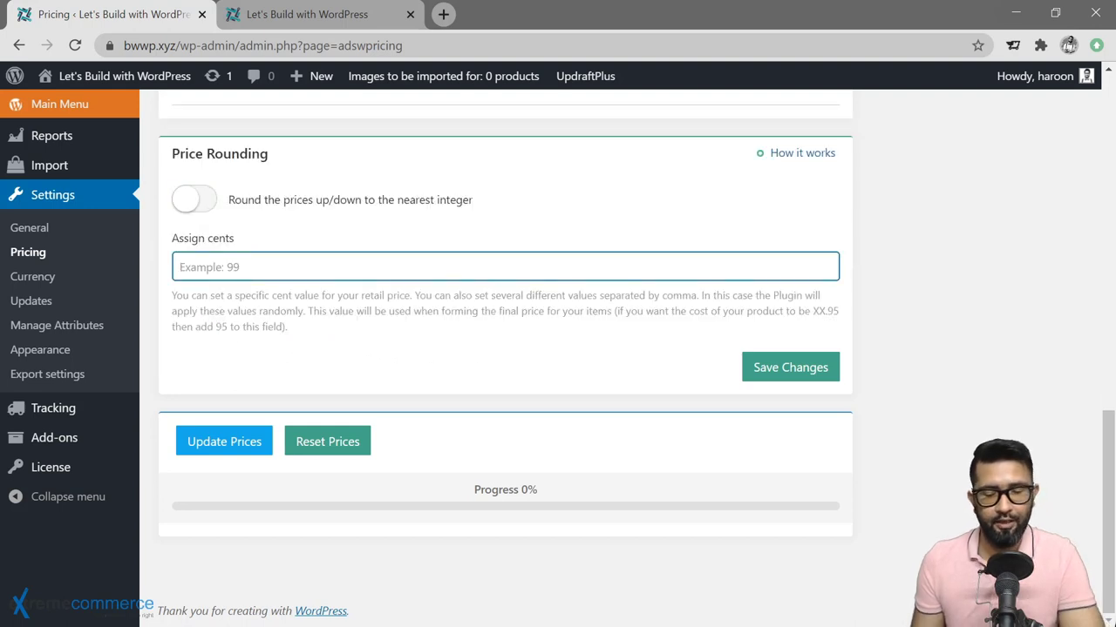
{"action": "type", "text": "99"}
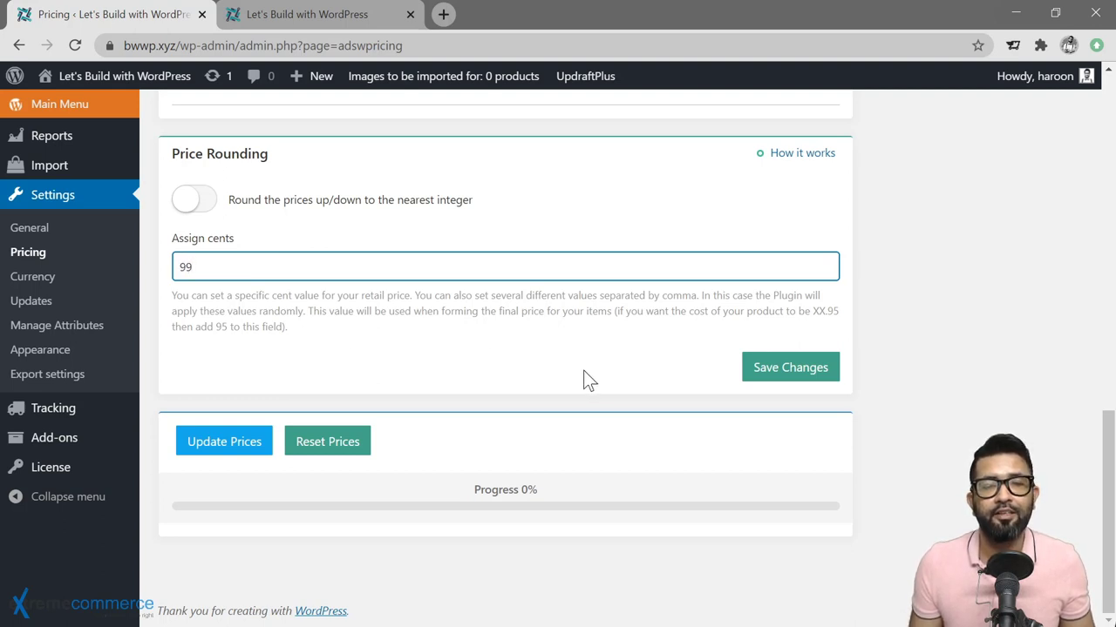
{"action": "left_click", "coordinate": [759, 373]}
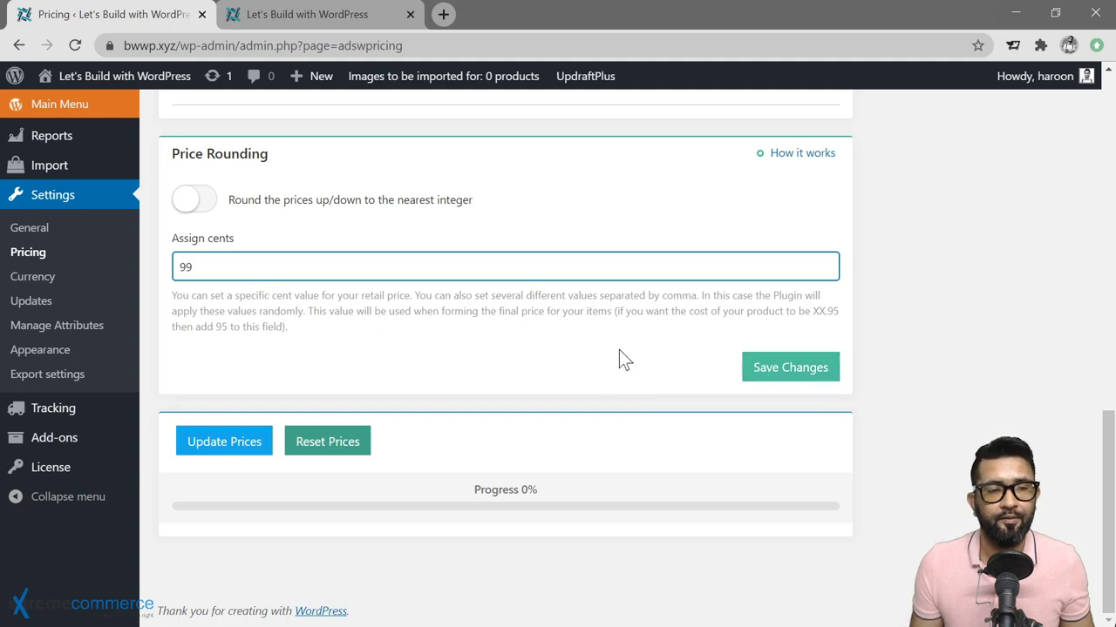
{"action": "key", "text": "BackSpace"}
{"action": "key", "text": "BackSpace"}
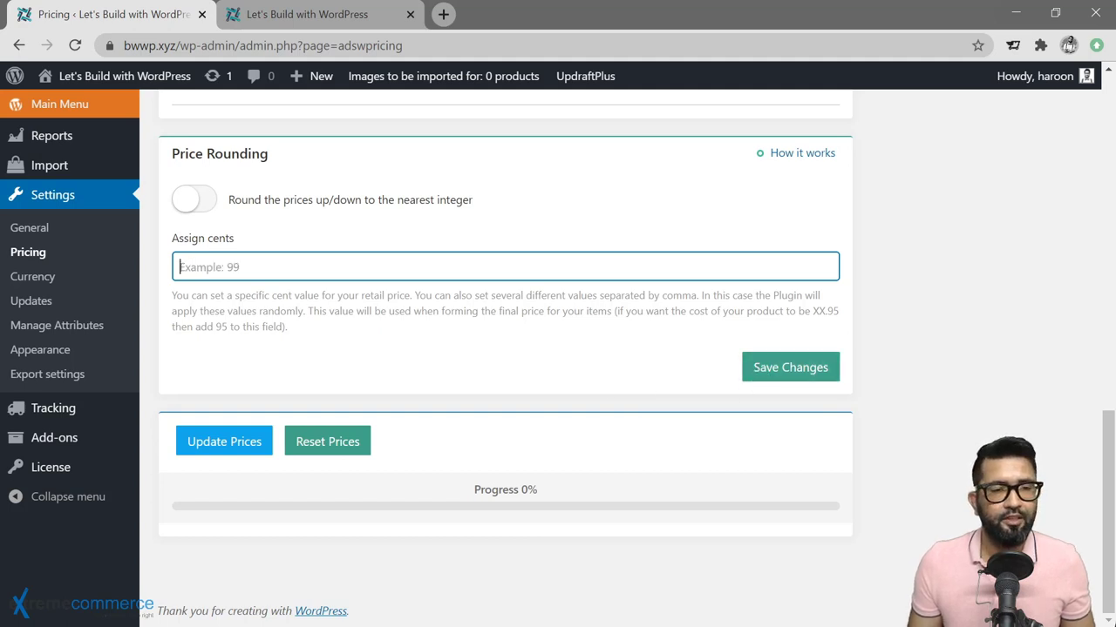
Enable rounding of prices up or down to the nearest integer and save the price rounding settings
{"action": "left_click", "coordinate": [196, 204]}
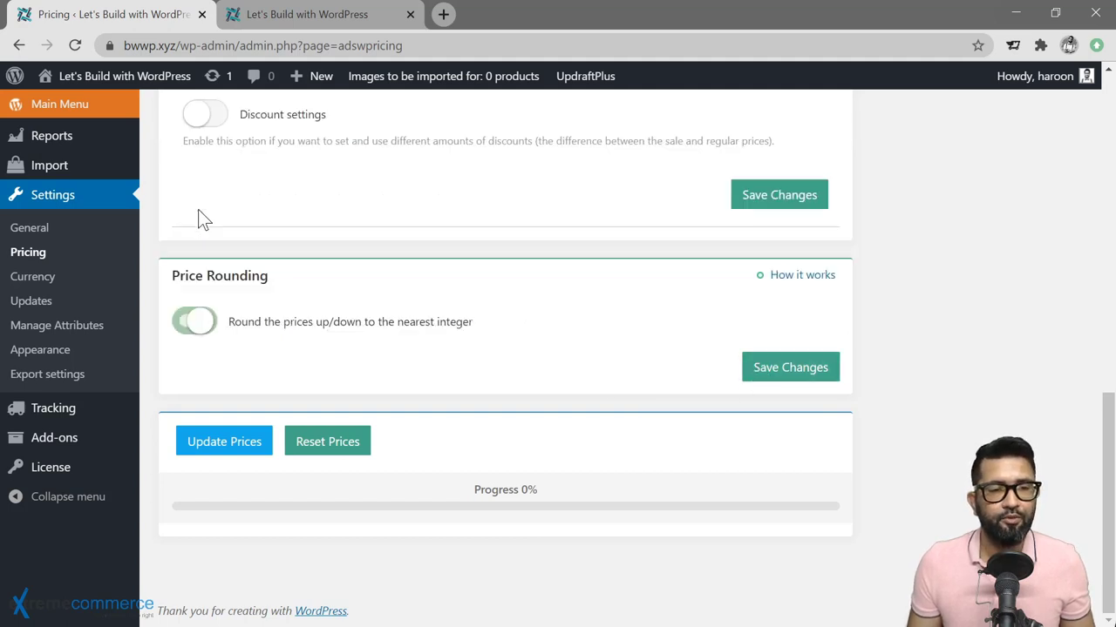
{"action": "left_click", "coordinate": [787, 374]}
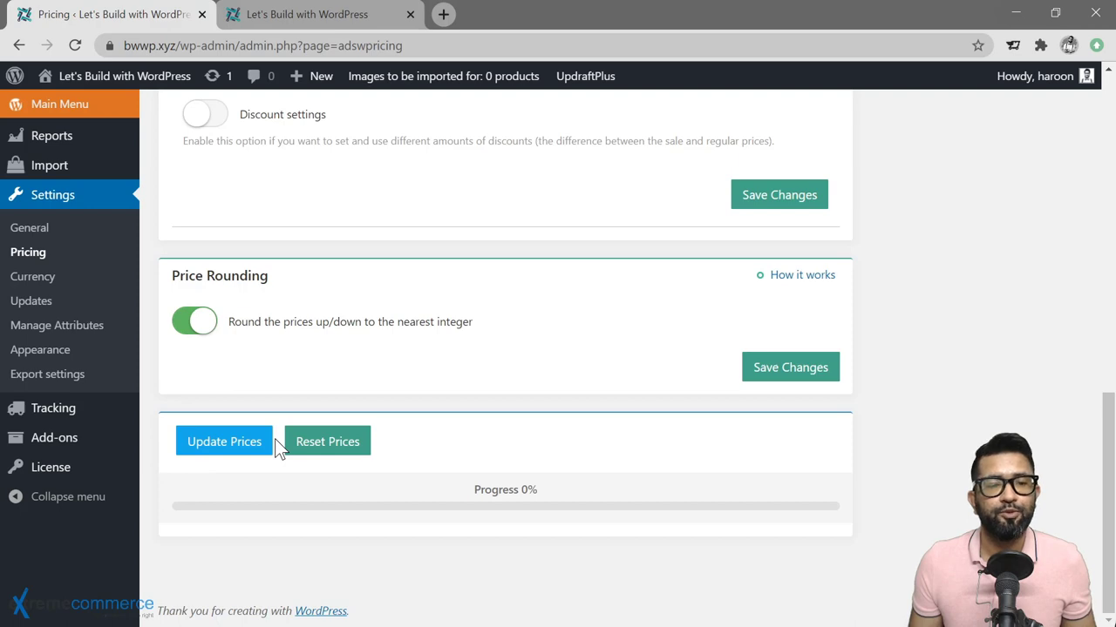
Open the Currency settings page and review the currency switcher options
{"action": "scroll", "coordinate": [502, 330], "scroll_direction": "up", "scroll_amount": 1}
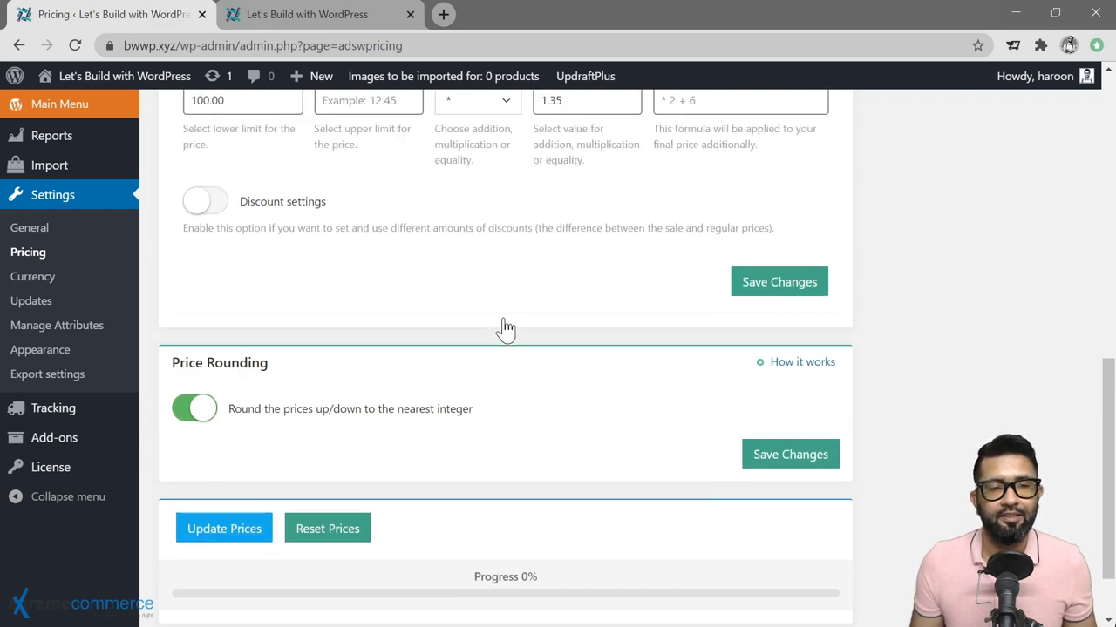
{"action": "scroll", "coordinate": [505, 327], "scroll_direction": "up", "scroll_amount": 5}
{"action": "left_click", "coordinate": [39, 279]}
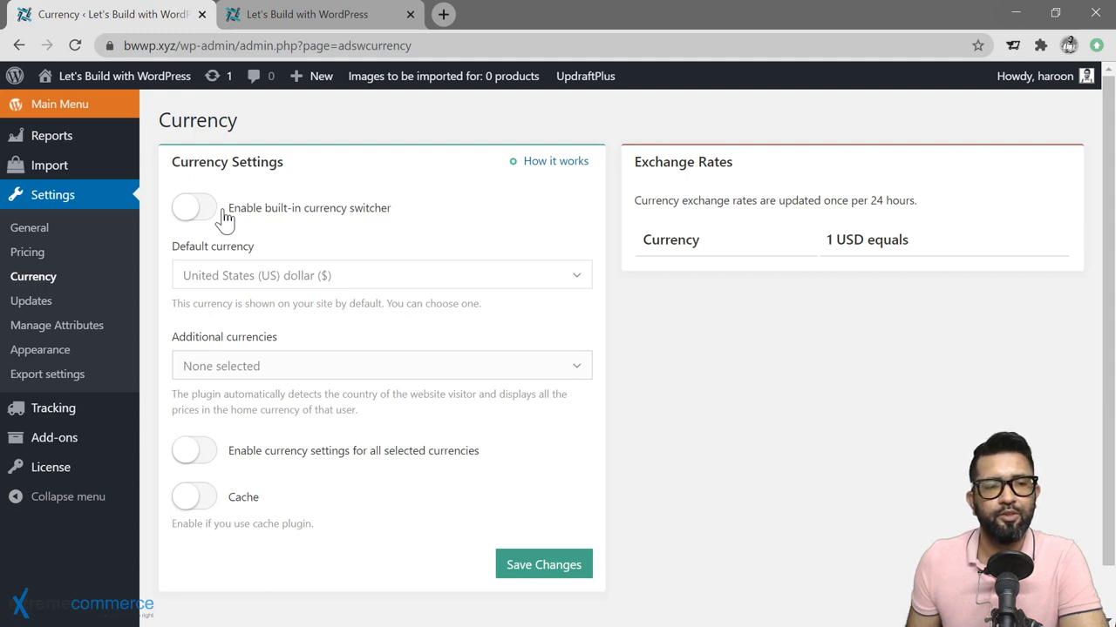
Open the Updates settings page and examine the actions available for products and variations that disappear or go out of stock
{"action": "left_click", "coordinate": [44, 303]}
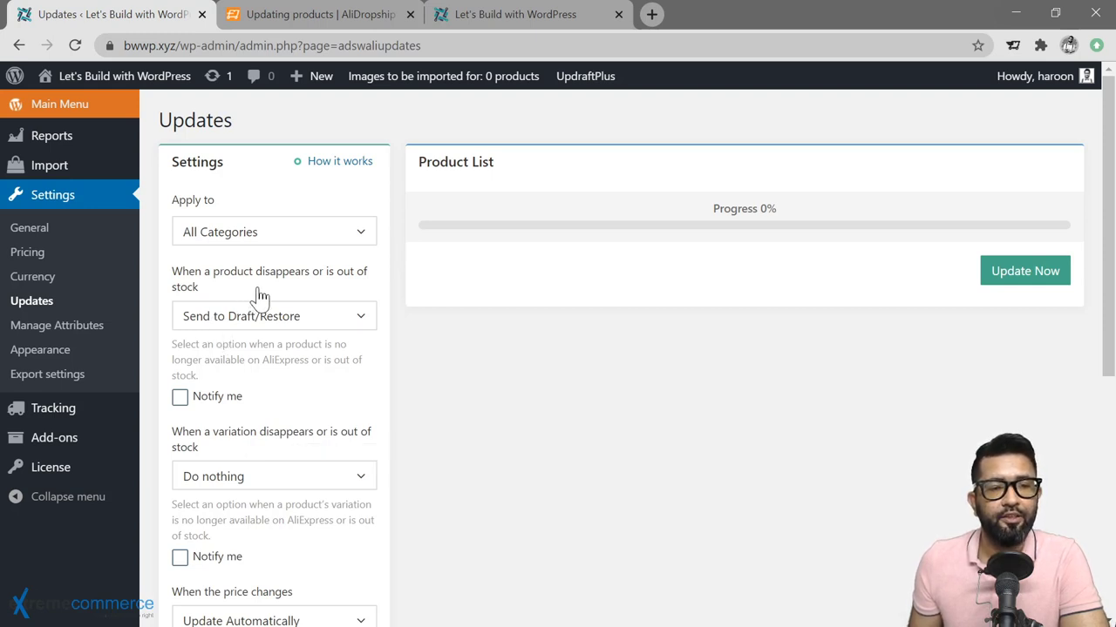
{"action": "left_click", "coordinate": [358, 319]}
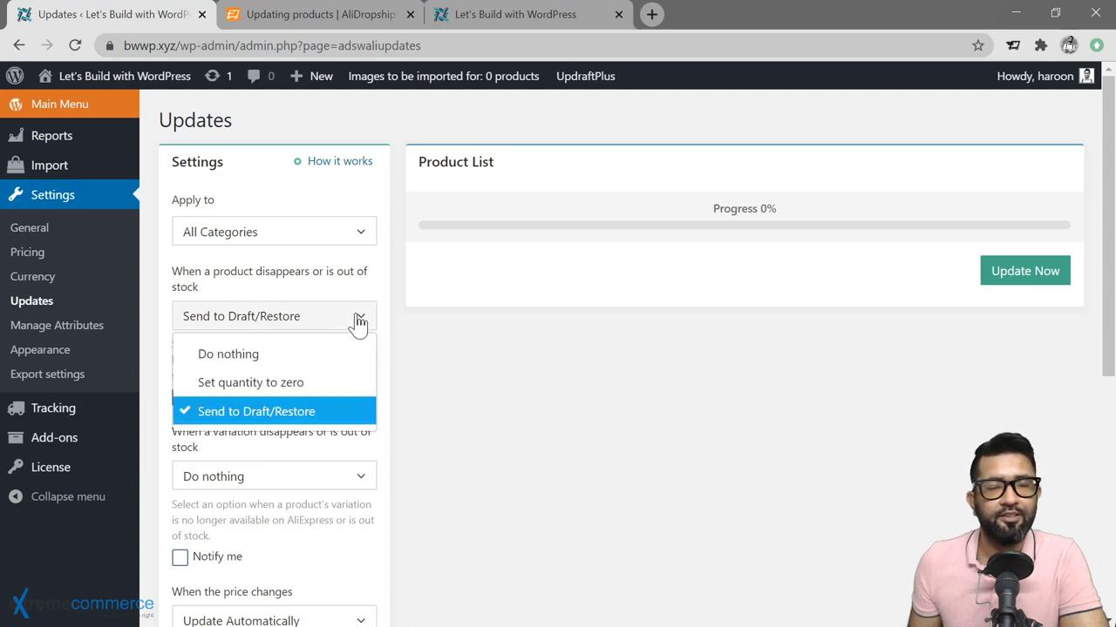
{"action": "left_click", "coordinate": [358, 321]}
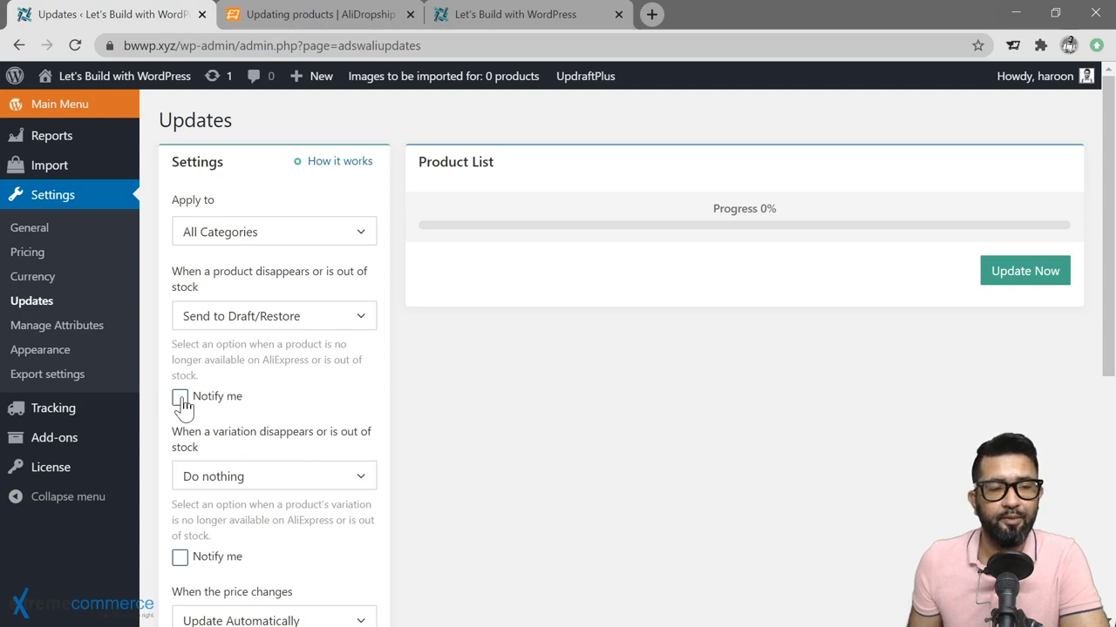
{"action": "scroll", "coordinate": [416, 397], "scroll_direction": "down", "scroll_amount": 2}
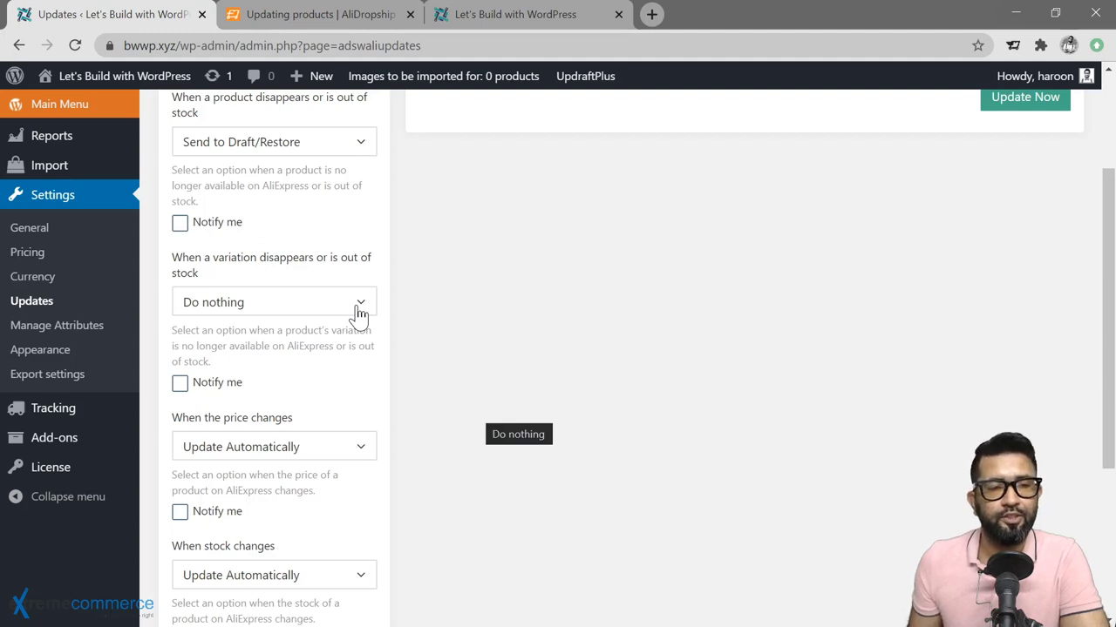
{"action": "left_click", "coordinate": [359, 313]}
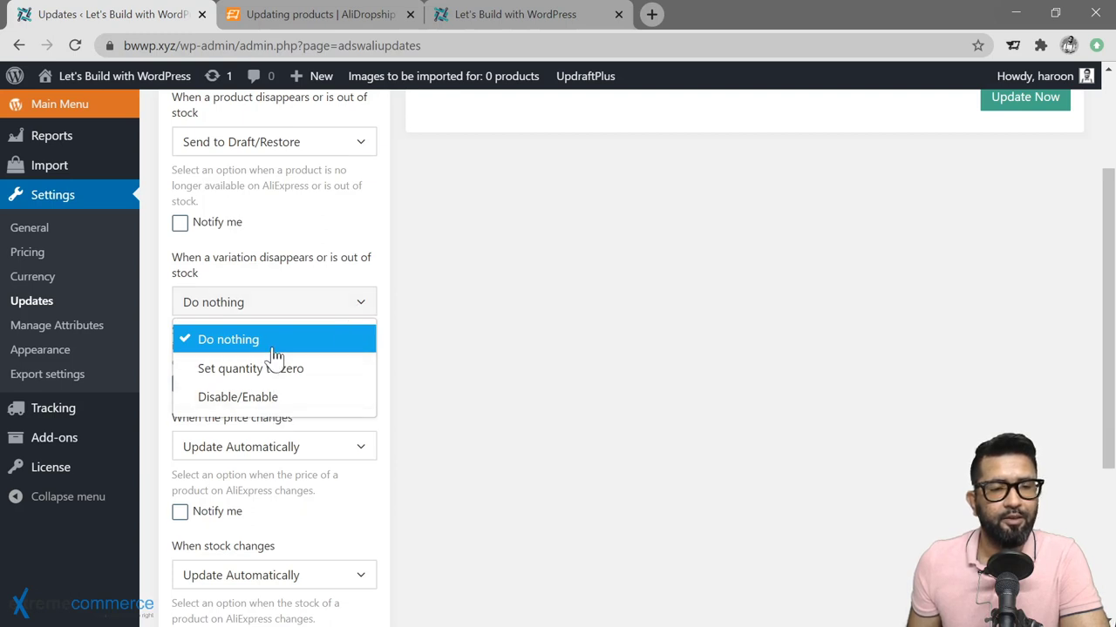
{"action": "left_click", "coordinate": [361, 312]}
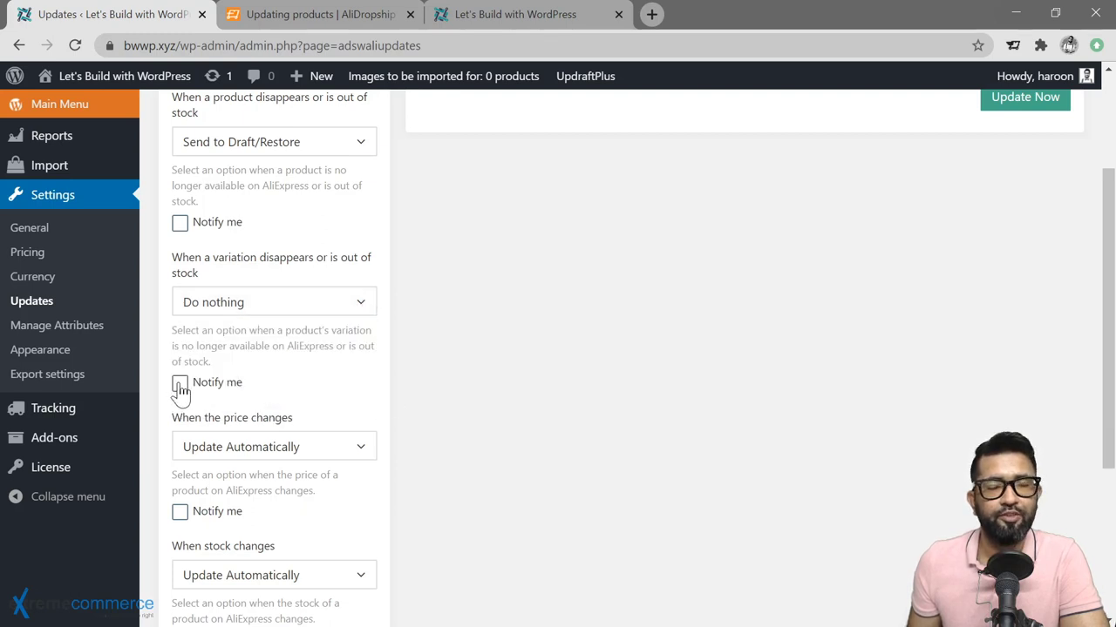
Examine the update actions available for AliExpress price changes and stock changes
{"action": "scroll", "coordinate": [424, 396], "scroll_direction": "down", "scroll_amount": 3}
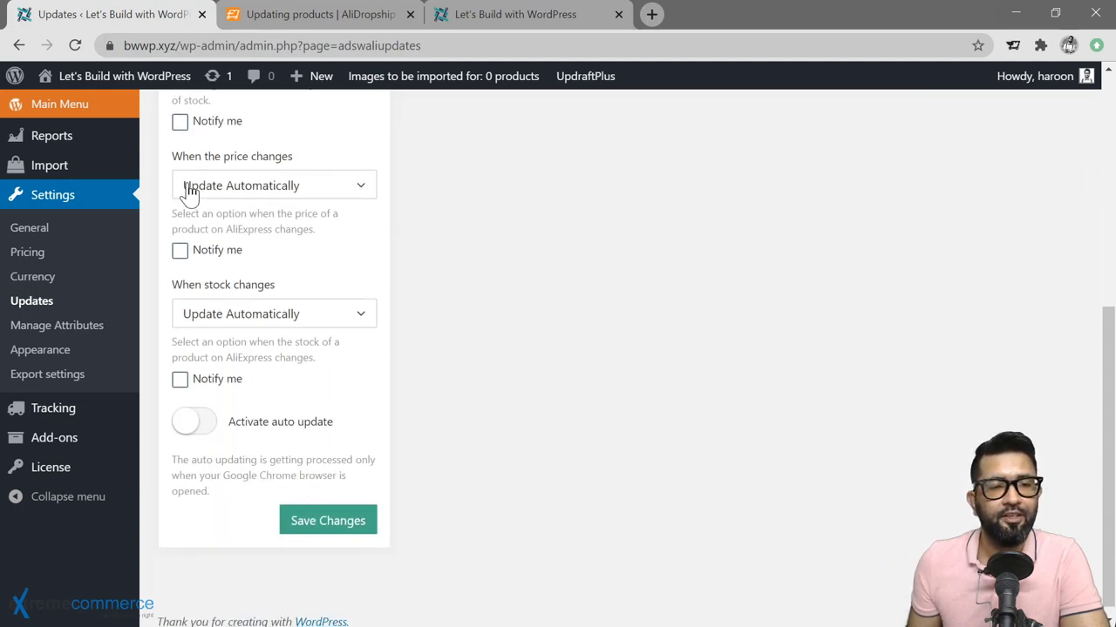
{"action": "left_click", "coordinate": [360, 193]}
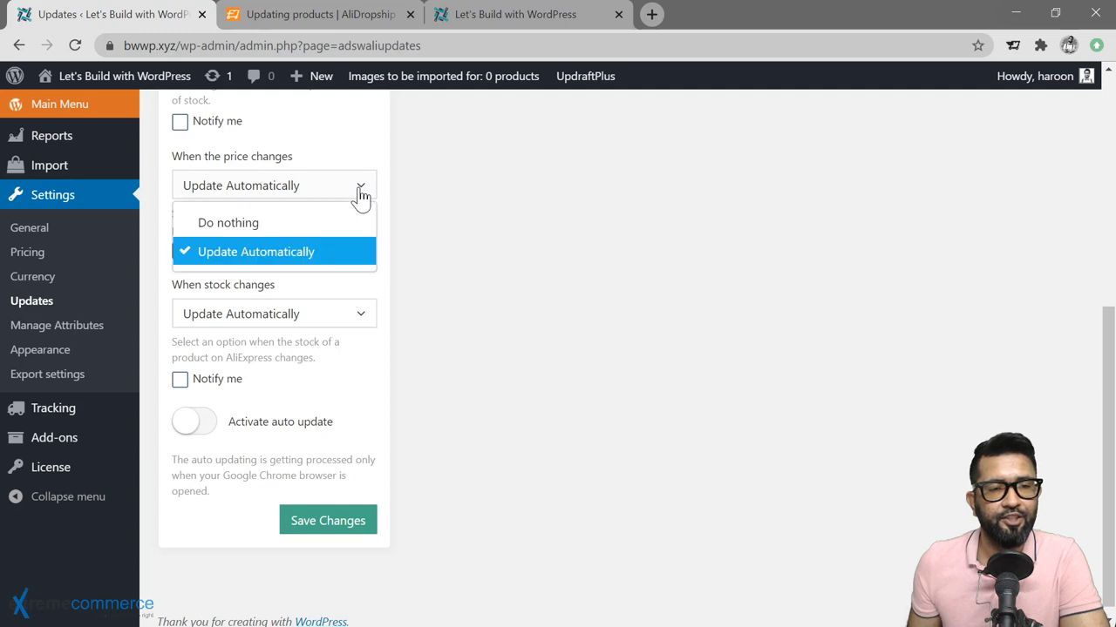
{"action": "left_click", "coordinate": [359, 195]}
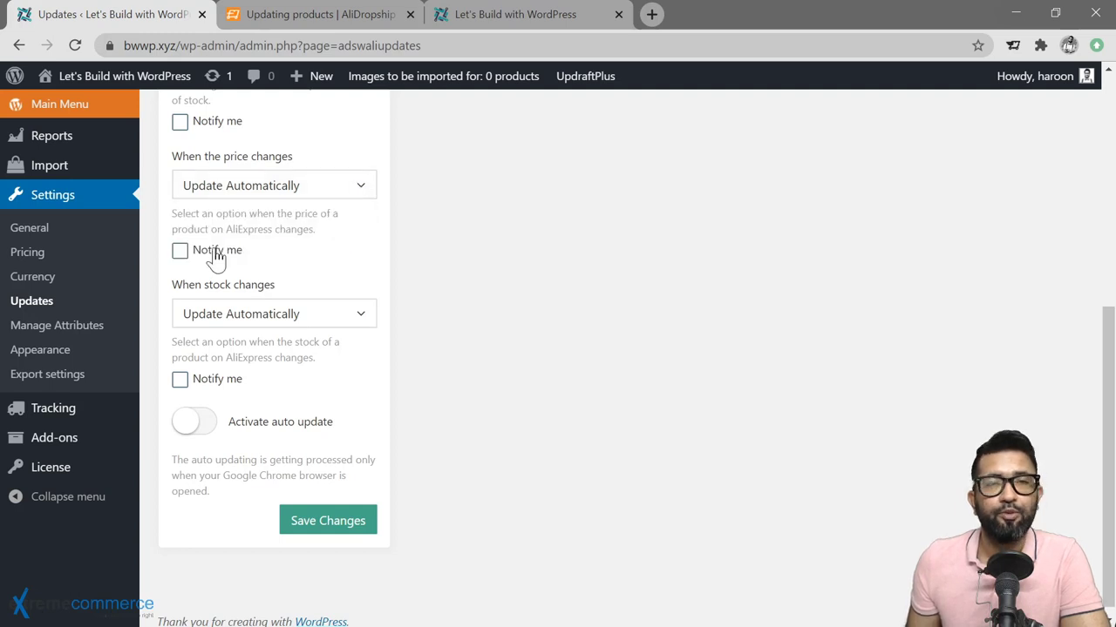
{"action": "left_click", "coordinate": [361, 318]}
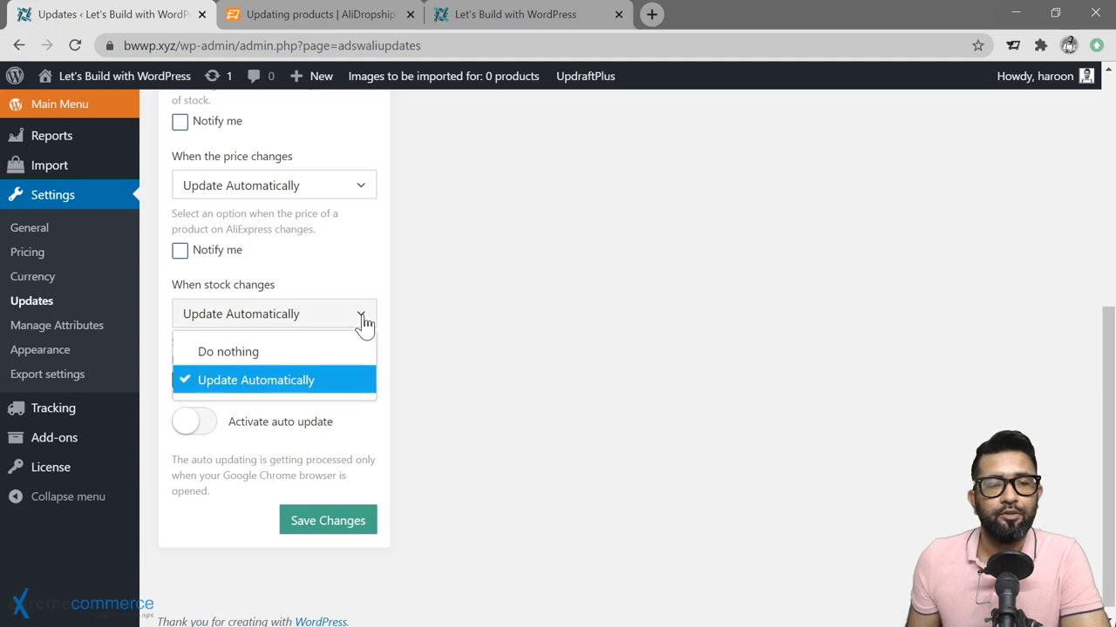
{"action": "left_click", "coordinate": [363, 319]}
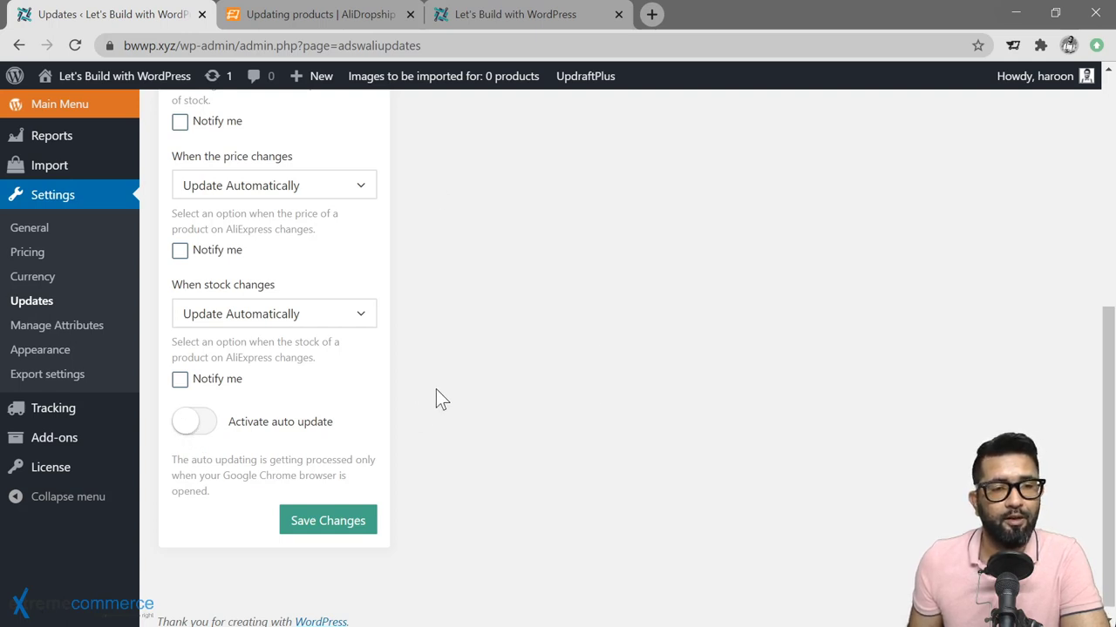
Activate auto update for products with the Once daily interval and save the update settings
{"action": "scroll", "coordinate": [436, 389], "scroll_direction": "up", "scroll_amount": 1}
{"action": "scroll", "coordinate": [436, 389], "scroll_direction": "down", "scroll_amount": 1}
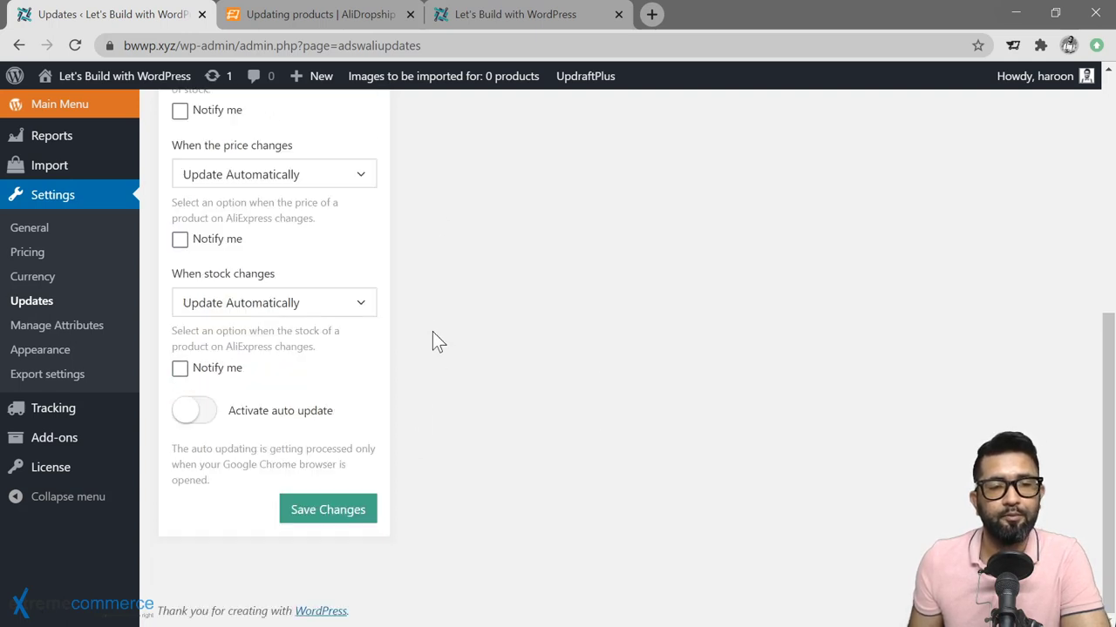
{"action": "scroll", "coordinate": [416, 287], "scroll_direction": "up", "scroll_amount": 5}
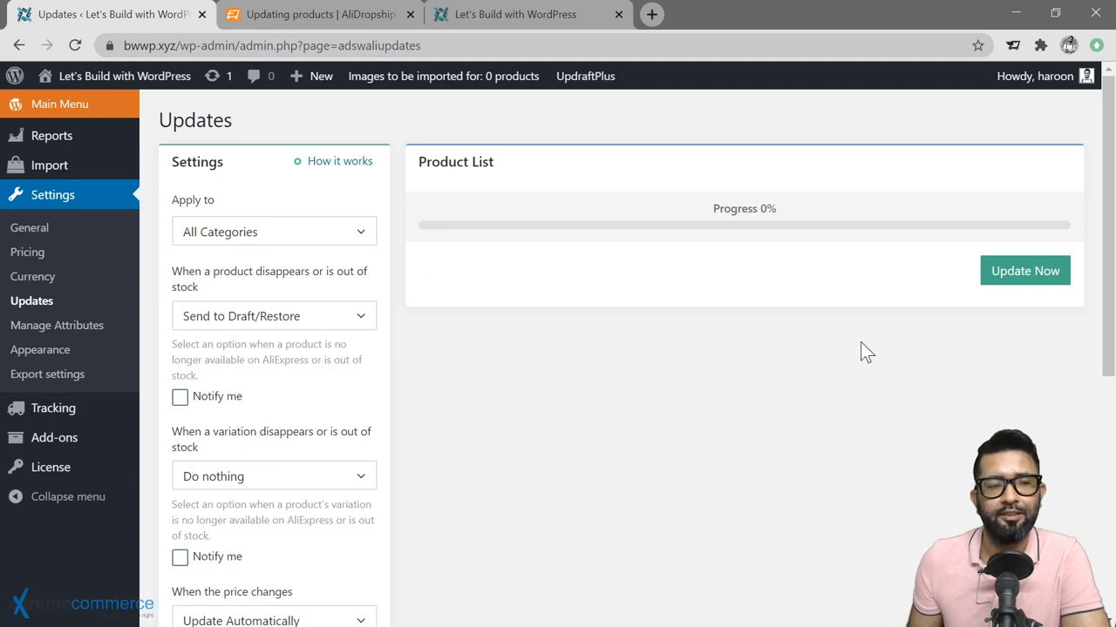
{"action": "scroll", "coordinate": [487, 364], "scroll_direction": "down", "scroll_amount": 5}
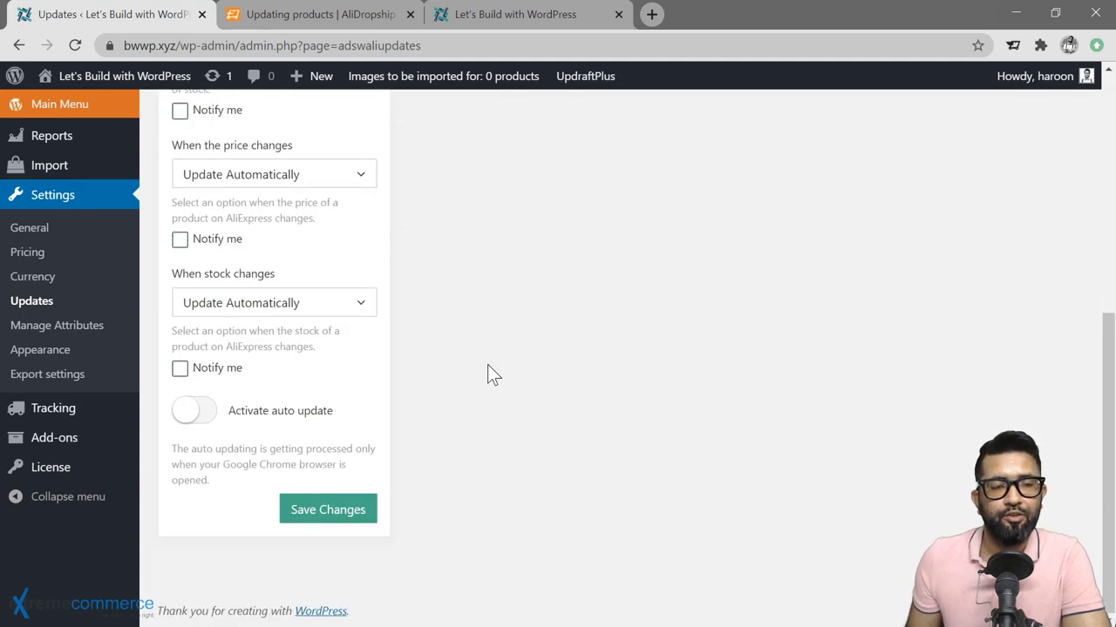
{"action": "left_click", "coordinate": [192, 415]}
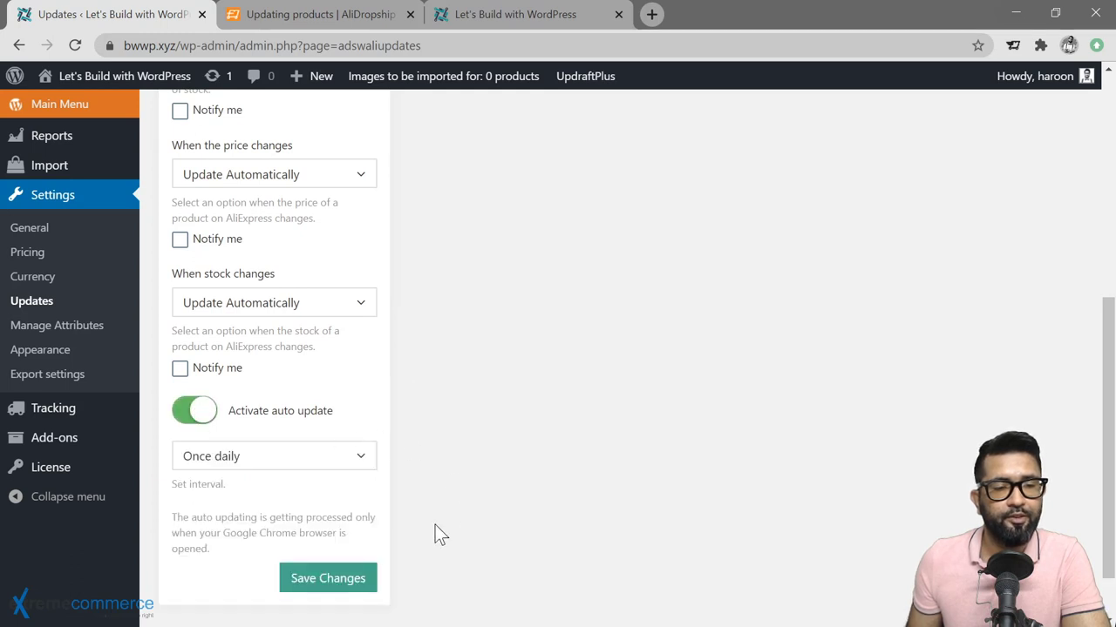
{"action": "left_click", "coordinate": [360, 458]}
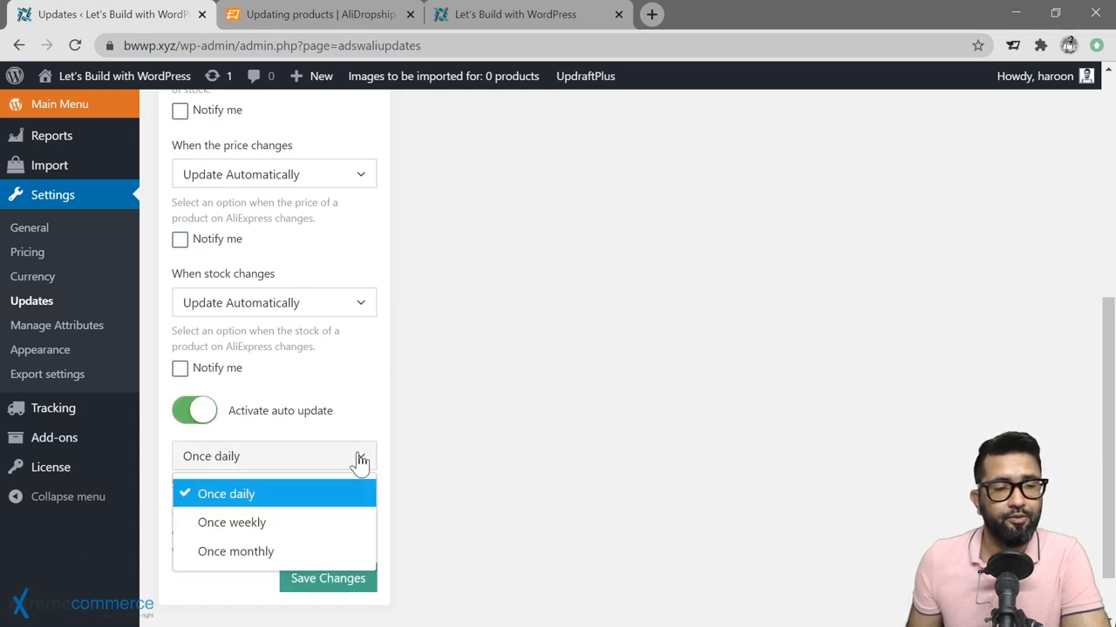
{"action": "left_click", "coordinate": [360, 458]}
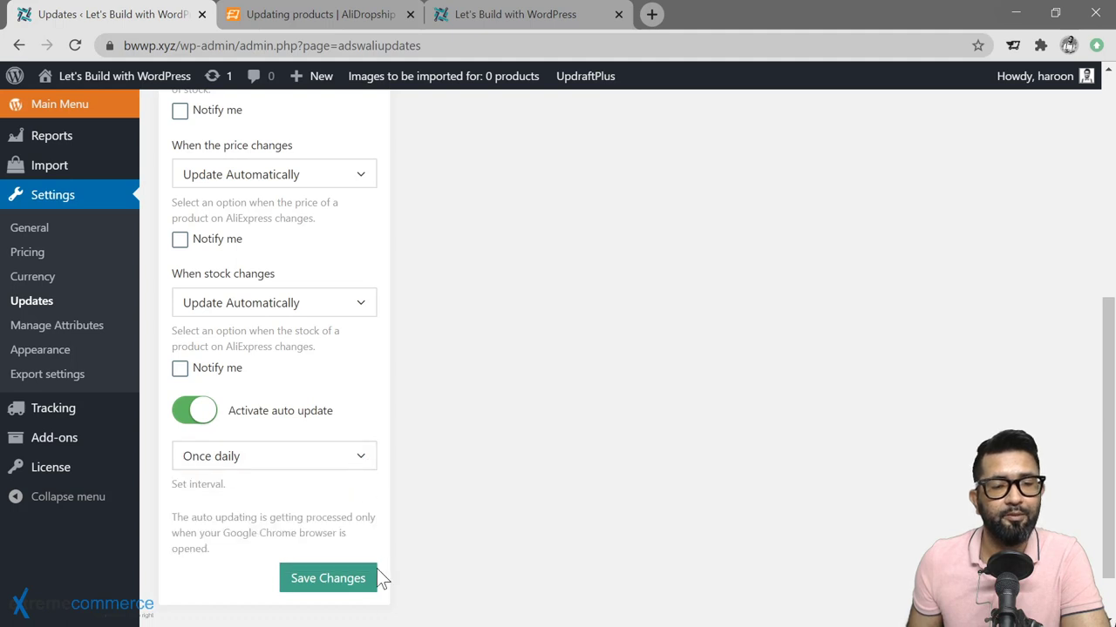
{"action": "left_click", "coordinate": [330, 580]}
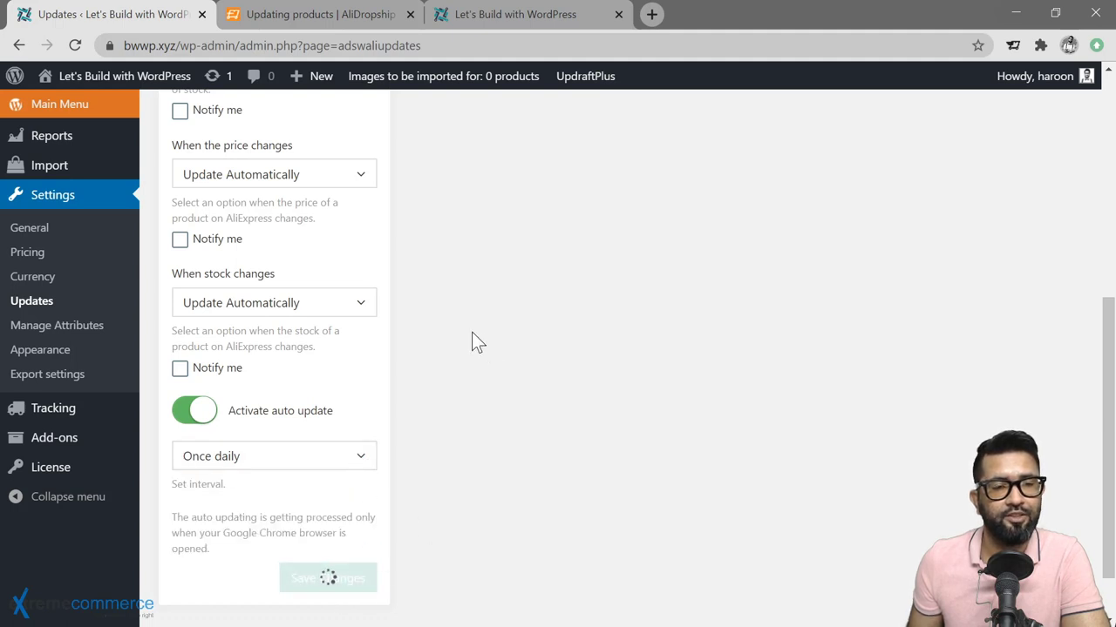
Open the Manage Attributes page and review the Appearance settings for attributes, quick edit, review images and size guide
{"action": "left_click", "coordinate": [90, 328]}
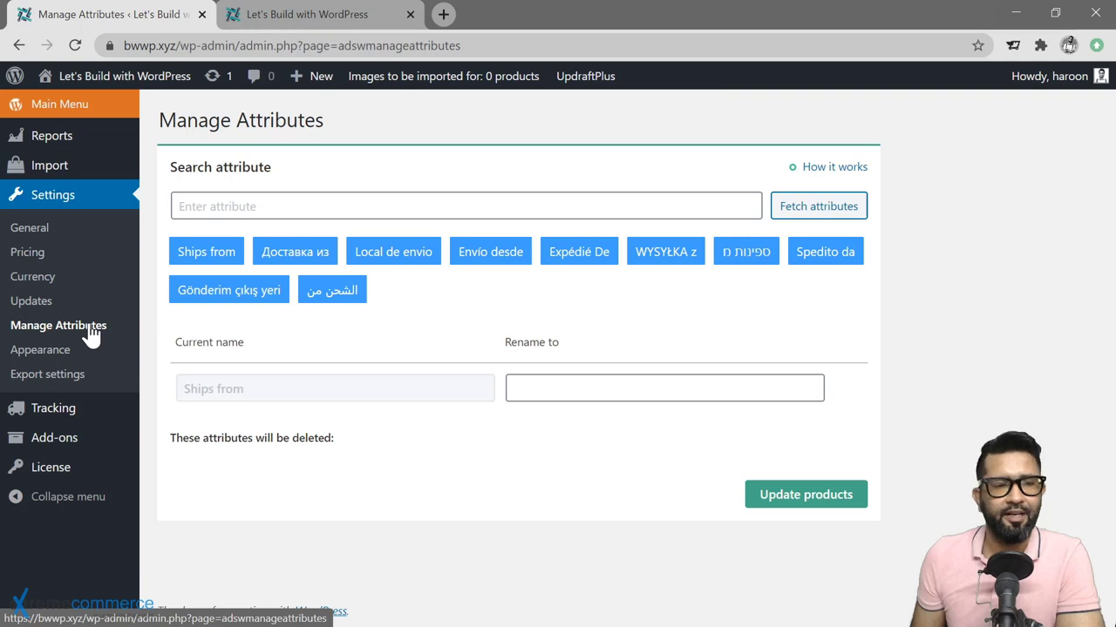
{"action": "left_click", "coordinate": [54, 352]}
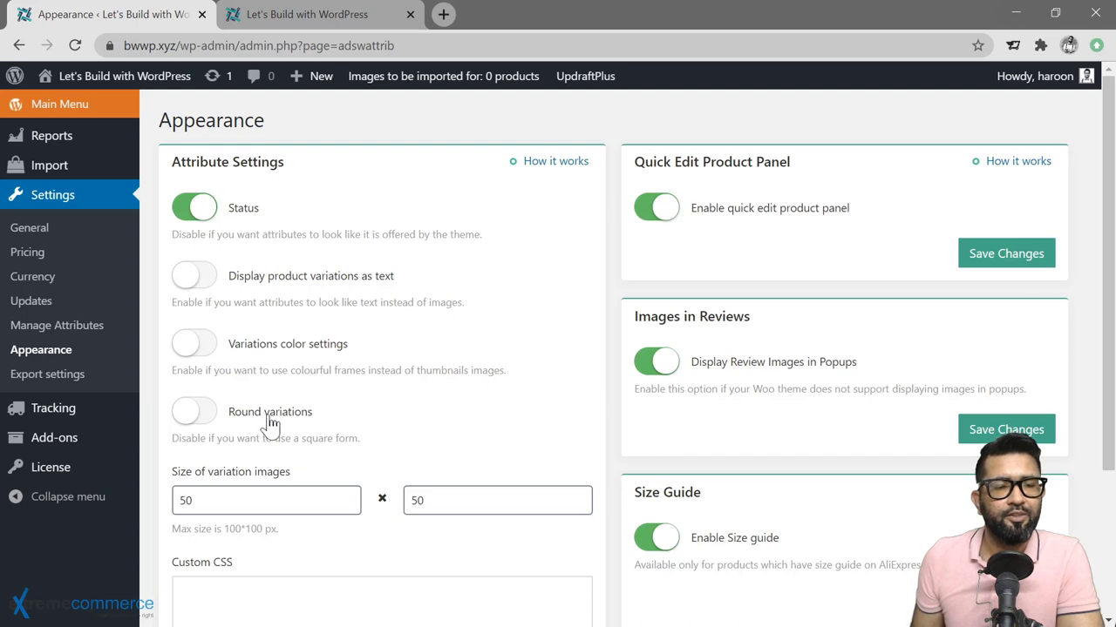
{"action": "scroll", "coordinate": [379, 438], "scroll_direction": "down", "scroll_amount": 3}
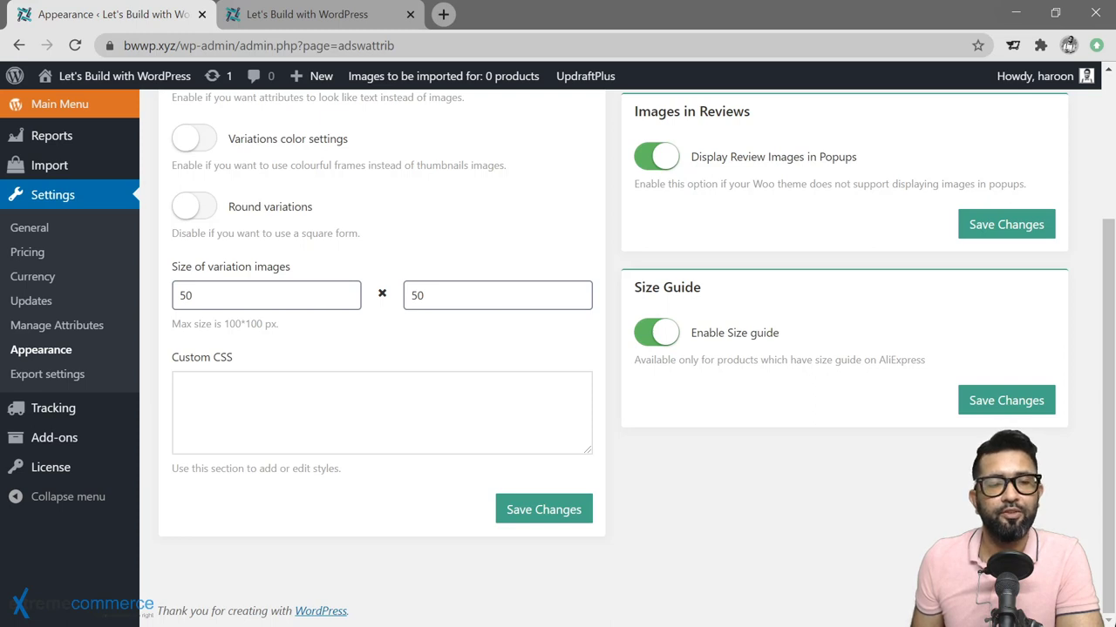
{"action": "scroll", "coordinate": [789, 440], "scroll_direction": "up", "scroll_amount": 3}
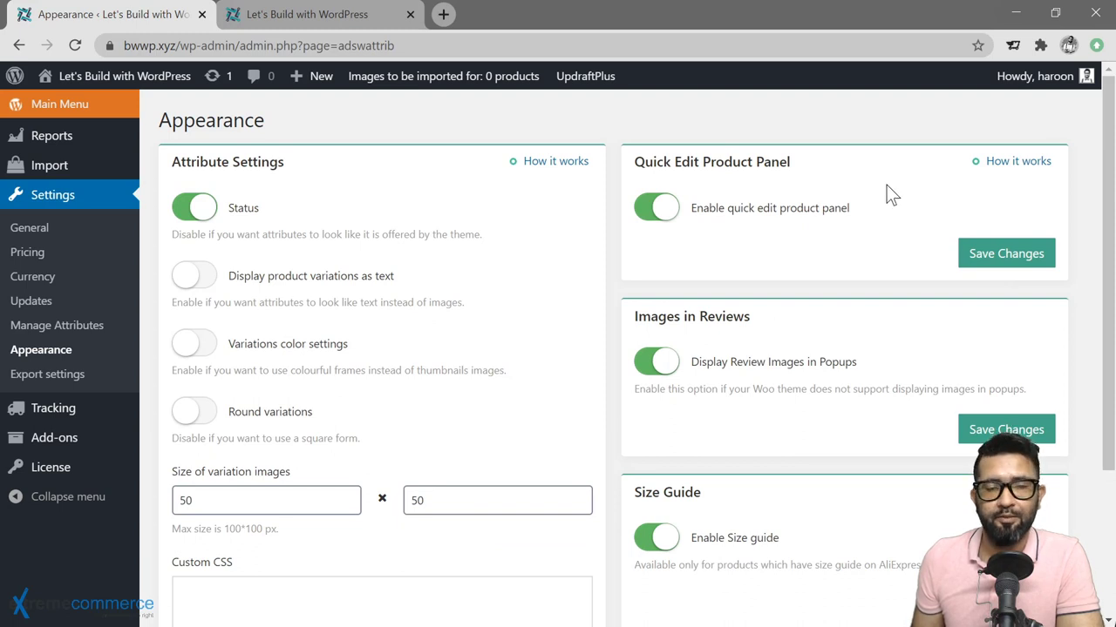
{"action": "scroll", "coordinate": [858, 266], "scroll_direction": "down", "scroll_amount": 2}
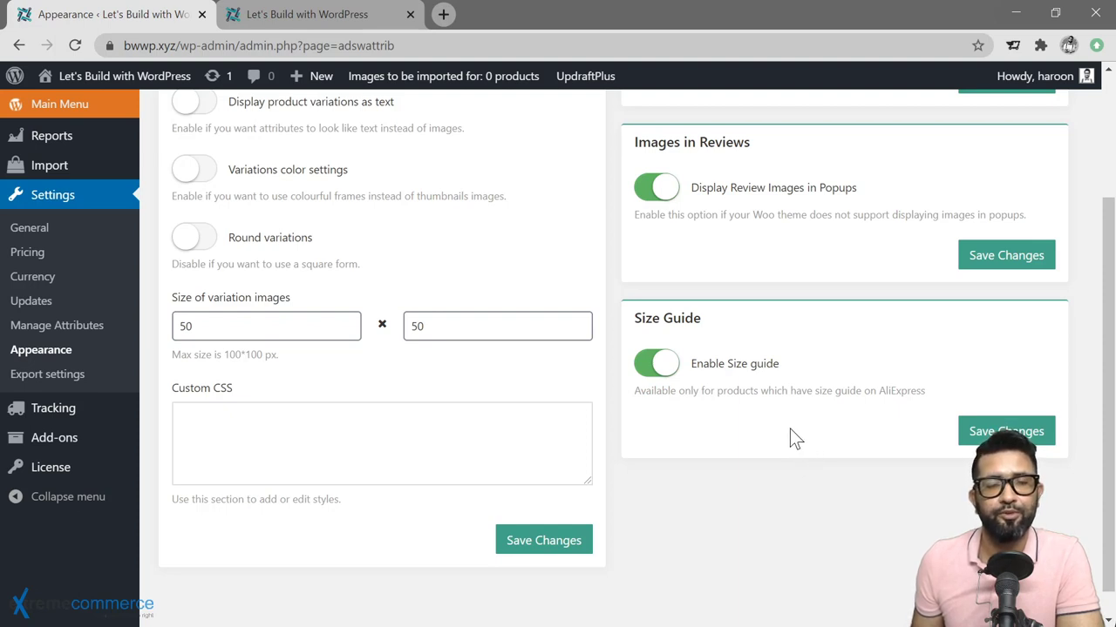
{"action": "scroll", "coordinate": [669, 480], "scroll_direction": "down", "scroll_amount": 1}
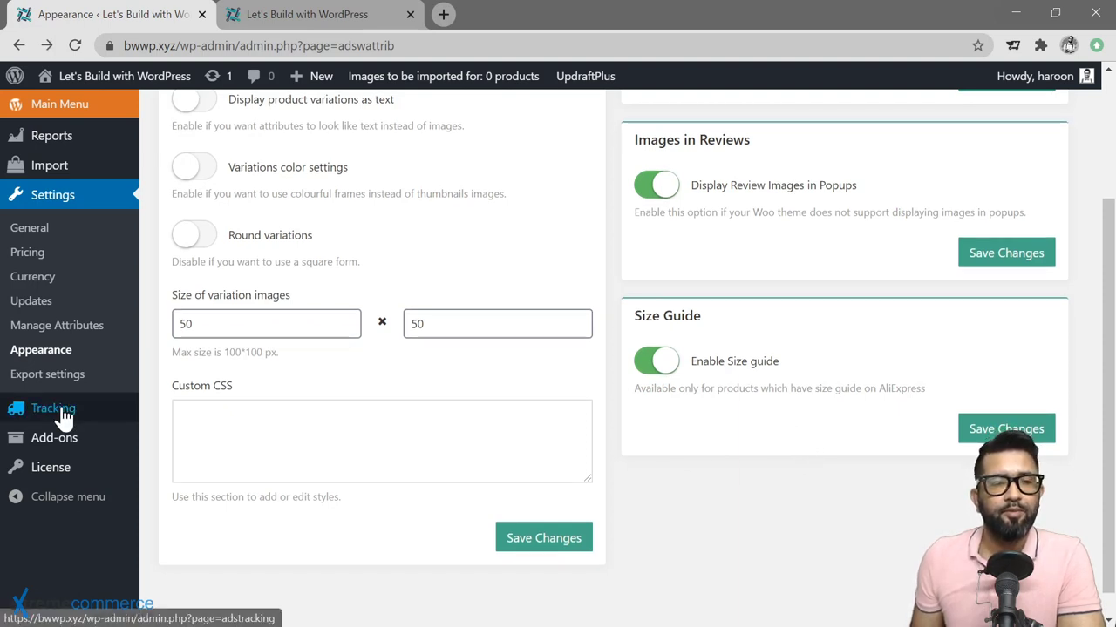
Look over the Tracking page and the Traffic Report and Activities List pages of the reports
{"action": "left_click", "coordinate": [64, 417]}
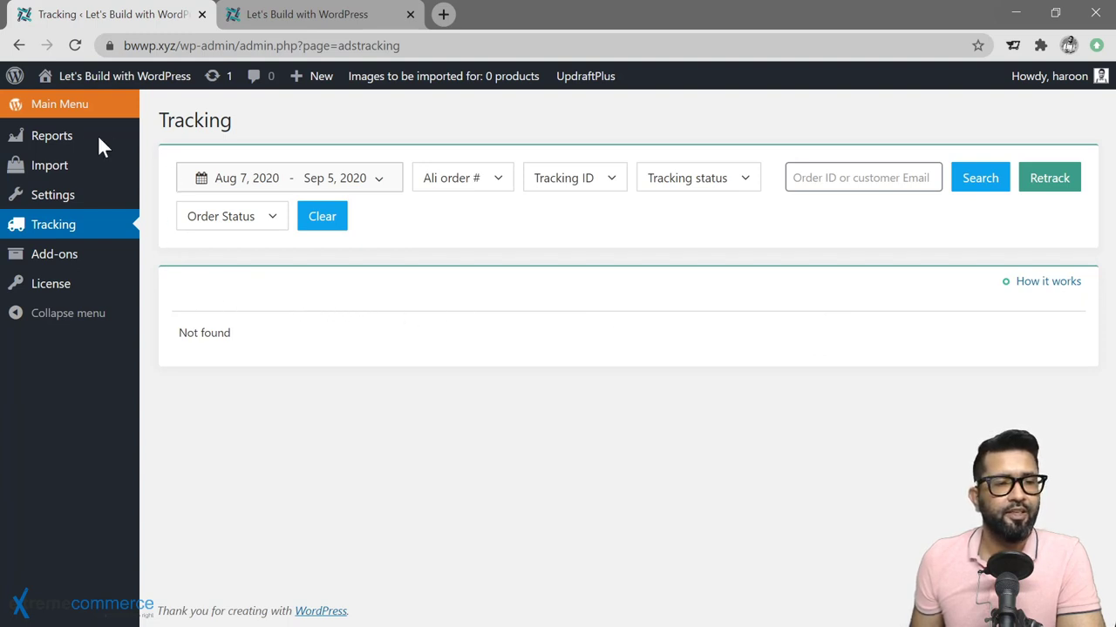
{"action": "left_click", "coordinate": [55, 142]}
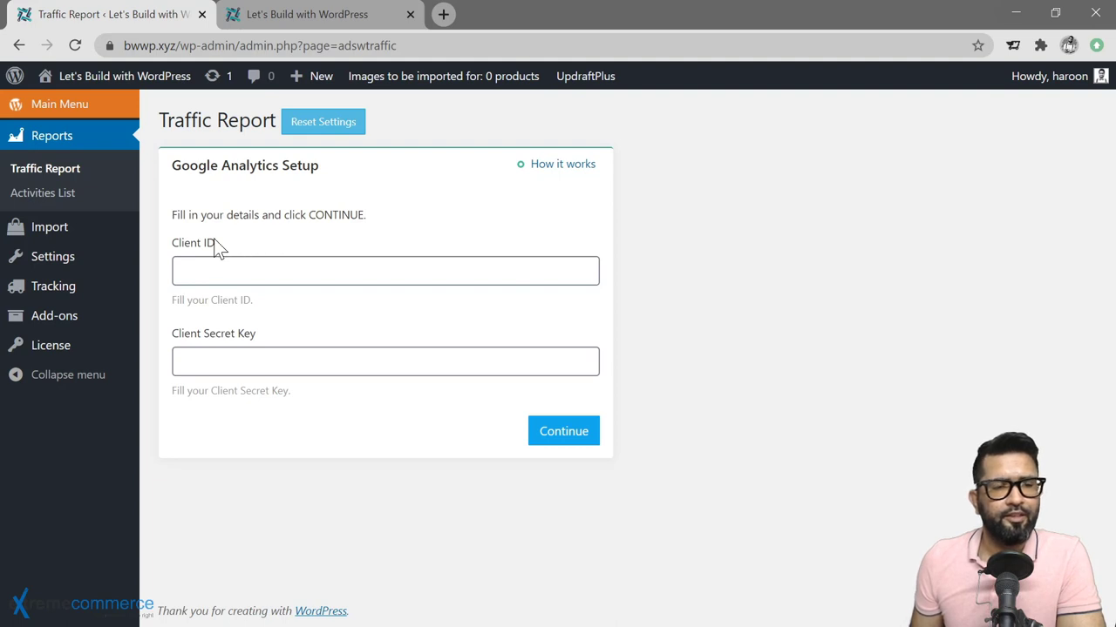
{"action": "left_click_drag", "start_coordinate": [167, 299], "coordinate": [157, 336]}
{"action": "left_click", "coordinate": [156, 334]}
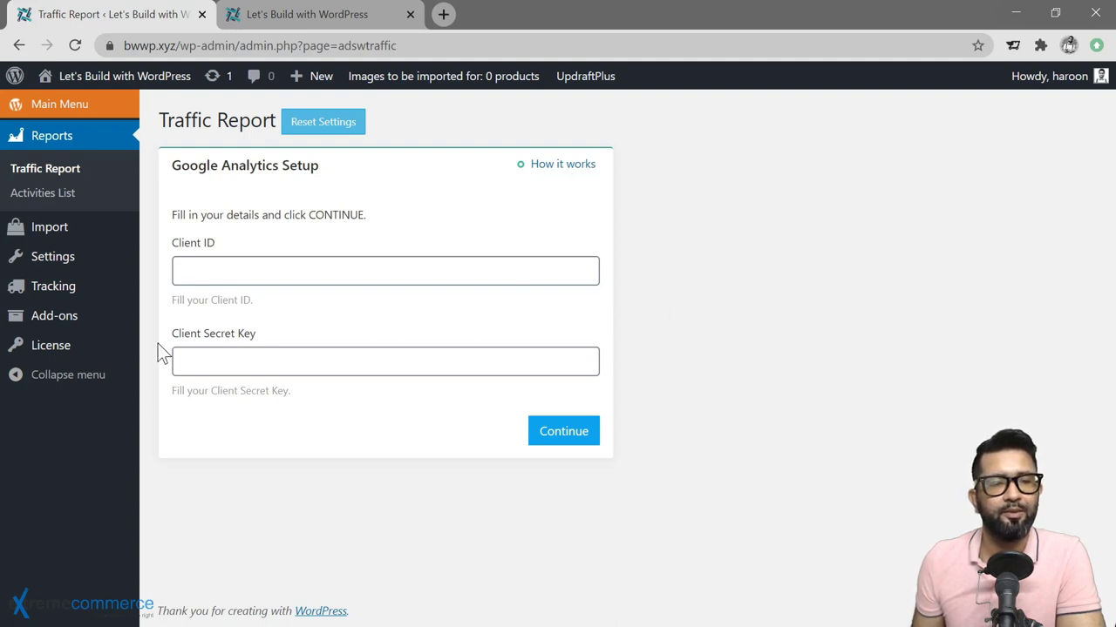
{"action": "left_click", "coordinate": [54, 197]}
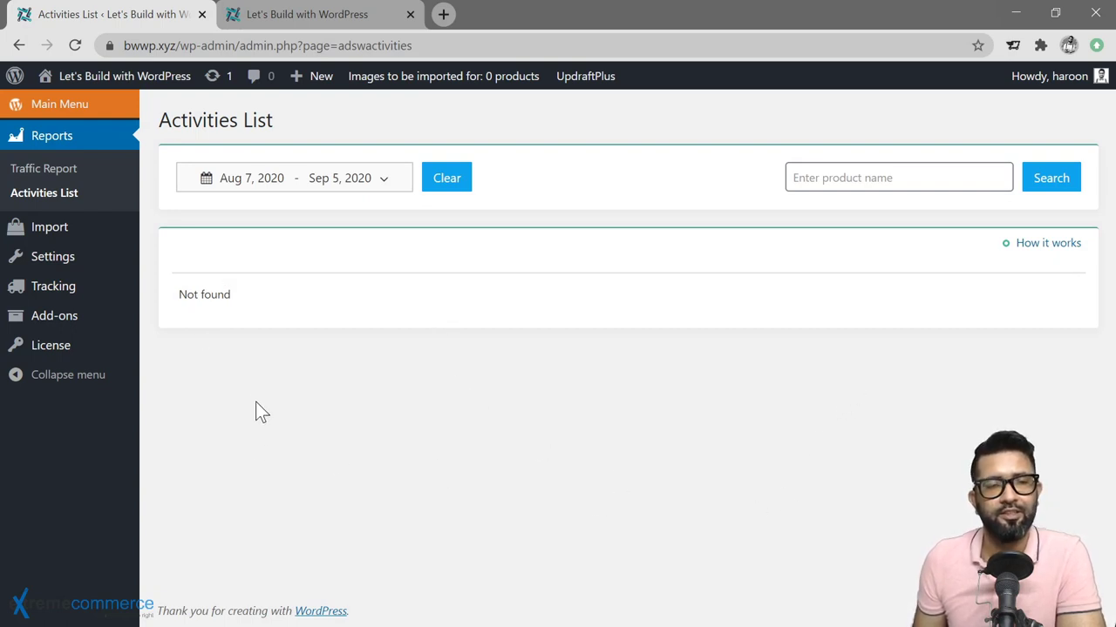
Open the Add-ons page and browse the available packages, sales boosters and workflow automaters
{"action": "left_click", "coordinate": [50, 315]}
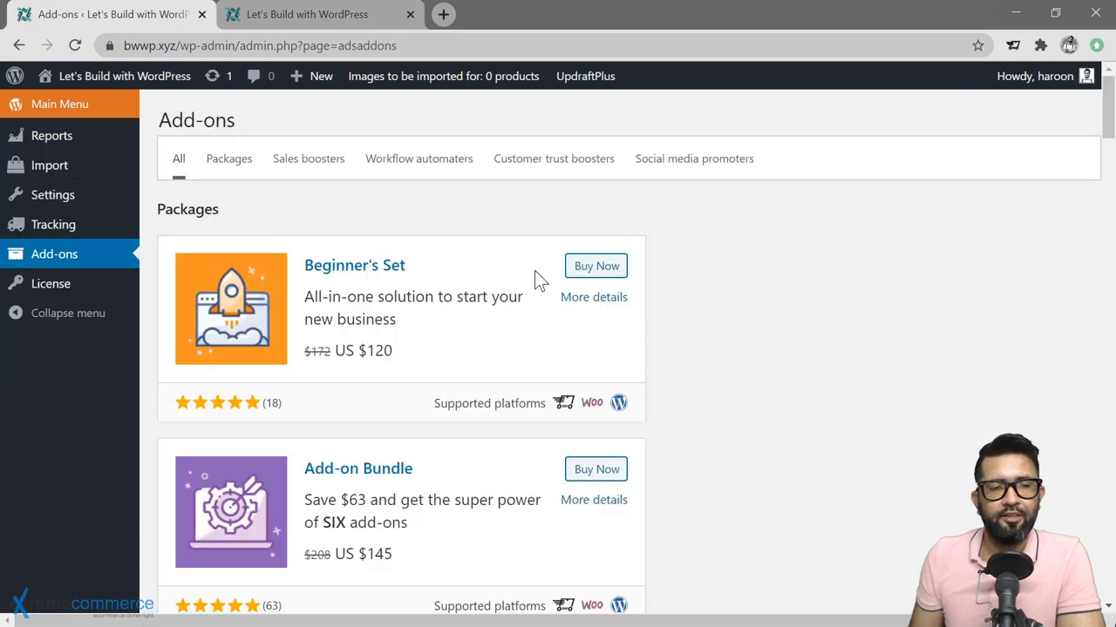
{"action": "scroll", "coordinate": [535, 272], "scroll_direction": "down", "scroll_amount": 1}
{"action": "scroll", "coordinate": [535, 271], "scroll_direction": "down", "scroll_amount": 7}
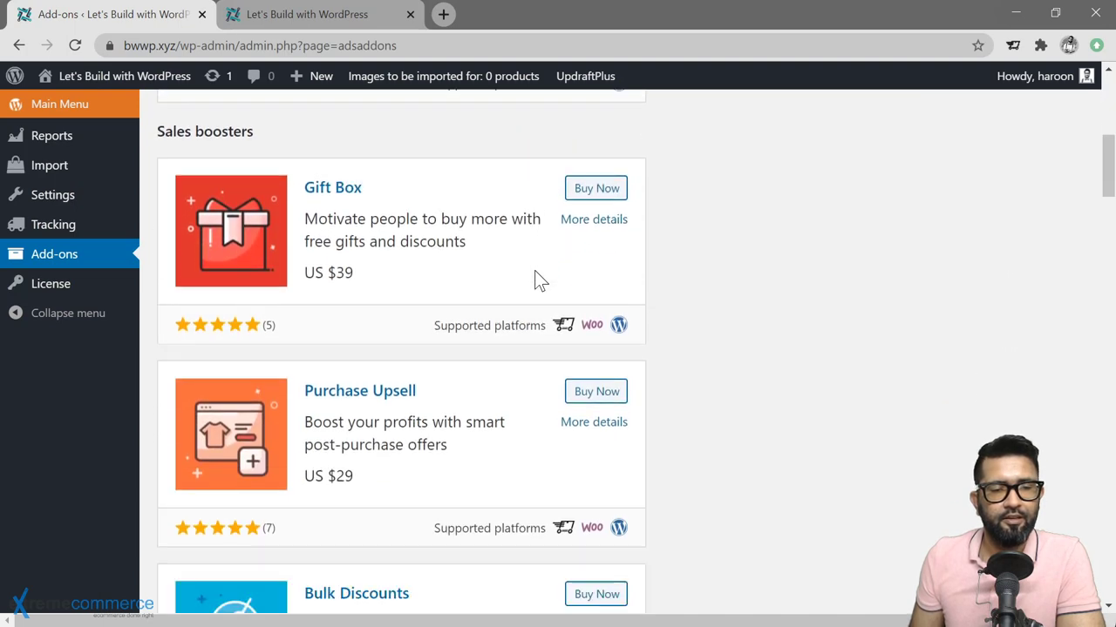
{"action": "scroll", "coordinate": [537, 279], "scroll_direction": "down", "scroll_amount": 3}
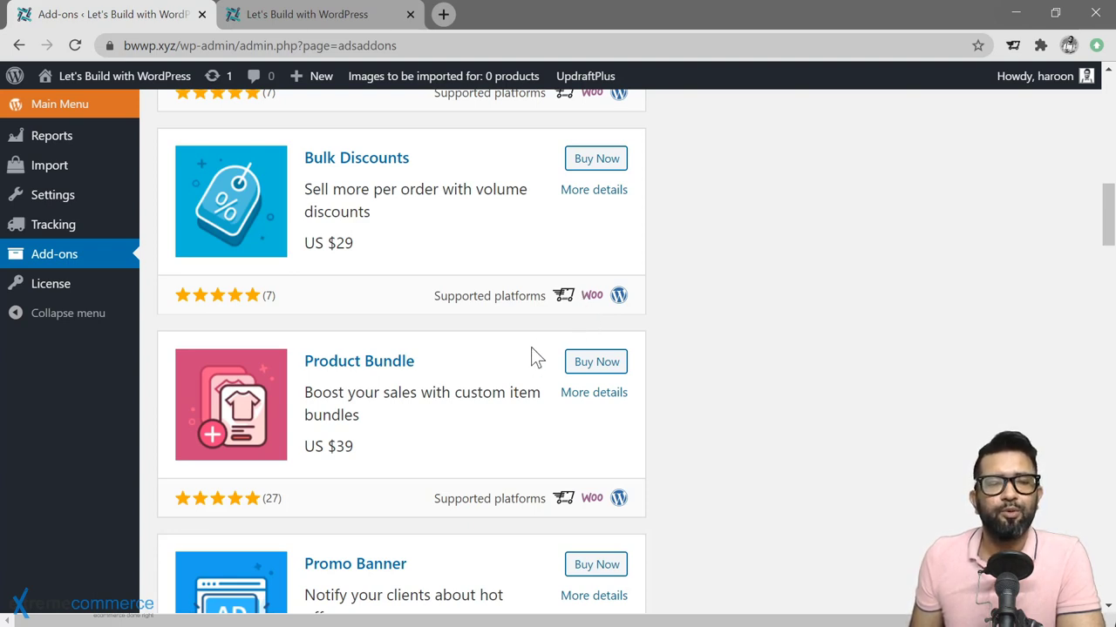
{"action": "scroll", "coordinate": [533, 353], "scroll_direction": "down", "scroll_amount": 2}
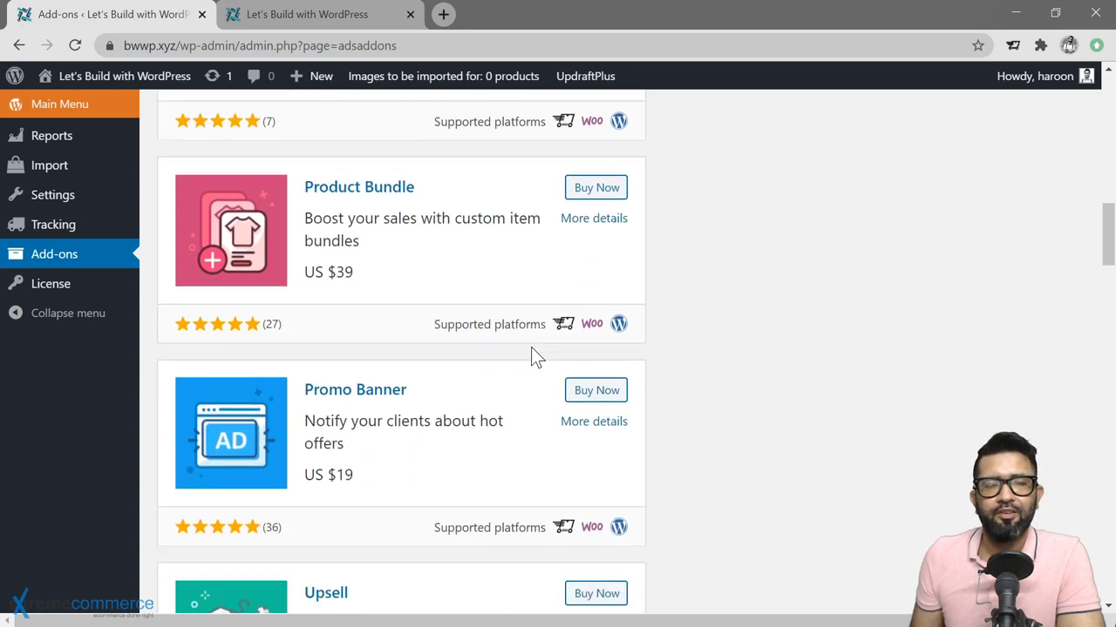
{"action": "scroll", "coordinate": [533, 353], "scroll_direction": "down", "scroll_amount": 1}
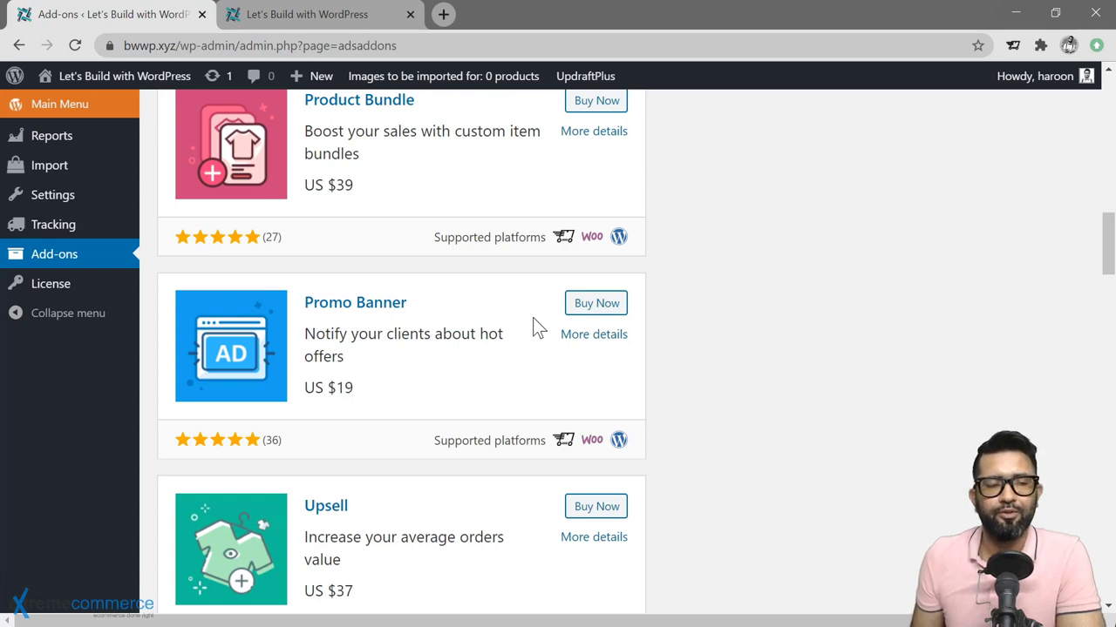
{"action": "scroll", "coordinate": [535, 319], "scroll_direction": "down", "scroll_amount": 2}
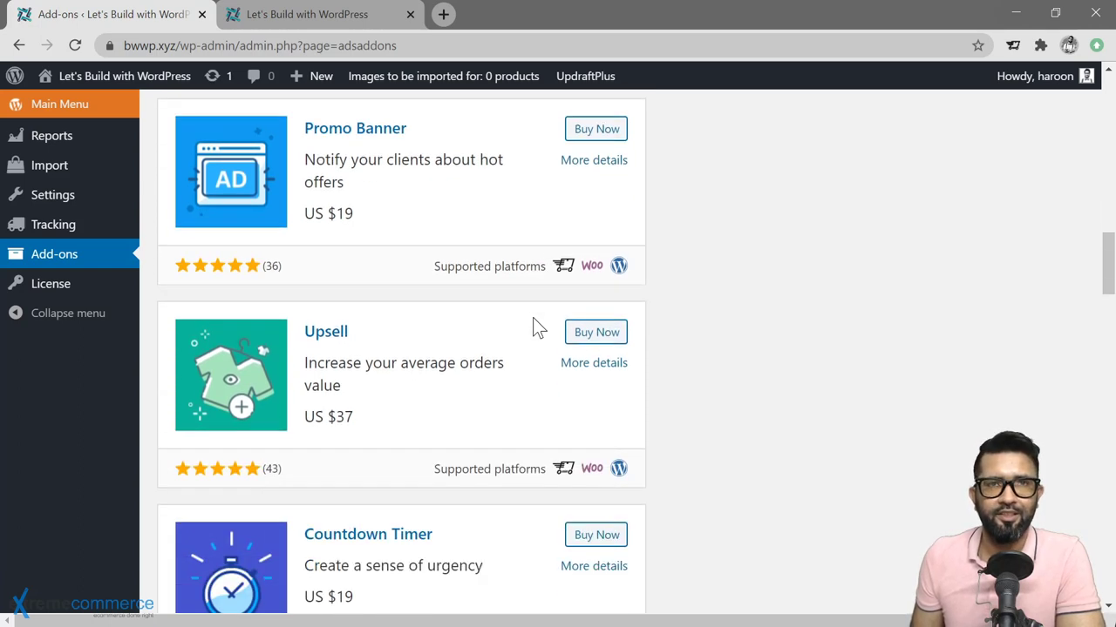
{"action": "scroll", "coordinate": [534, 319], "scroll_direction": "down", "scroll_amount": 5}
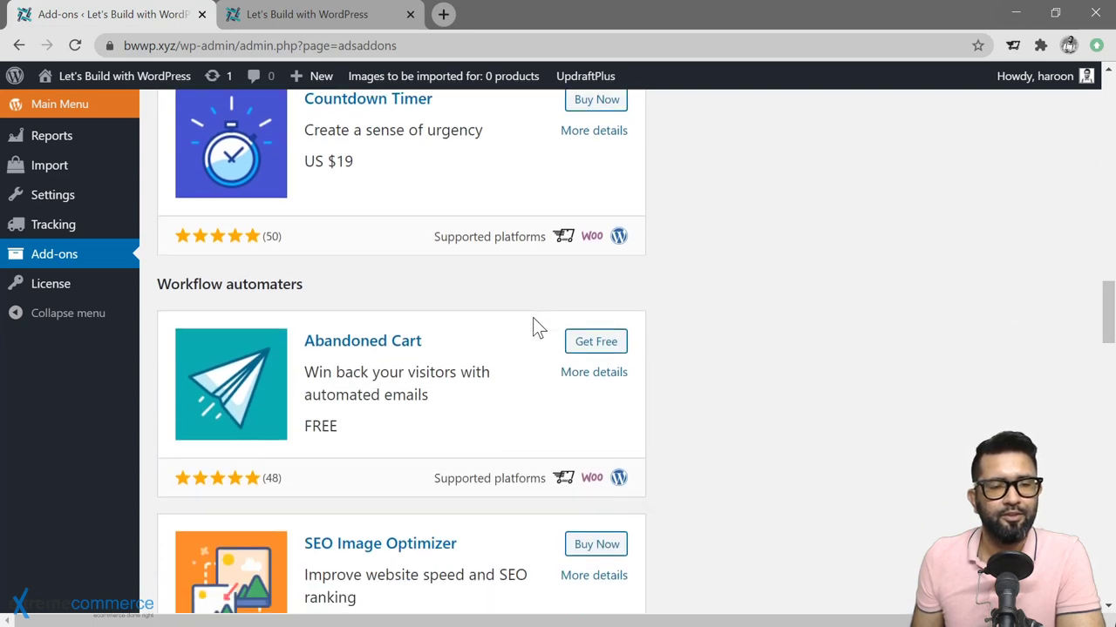
{"action": "scroll", "coordinate": [390, 192], "scroll_direction": "up", "scroll_amount": 4}
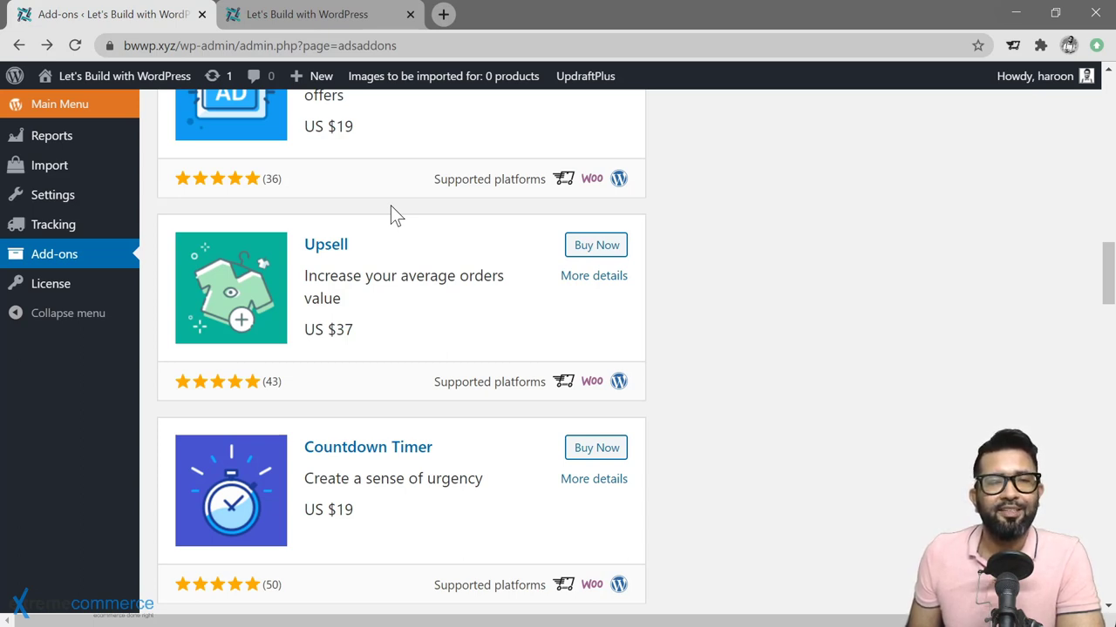
Open the Import Products page and filter the product database by the Men's Clothing & Accessories category
{"action": "mouse_move", "coordinate": [48, 171]}
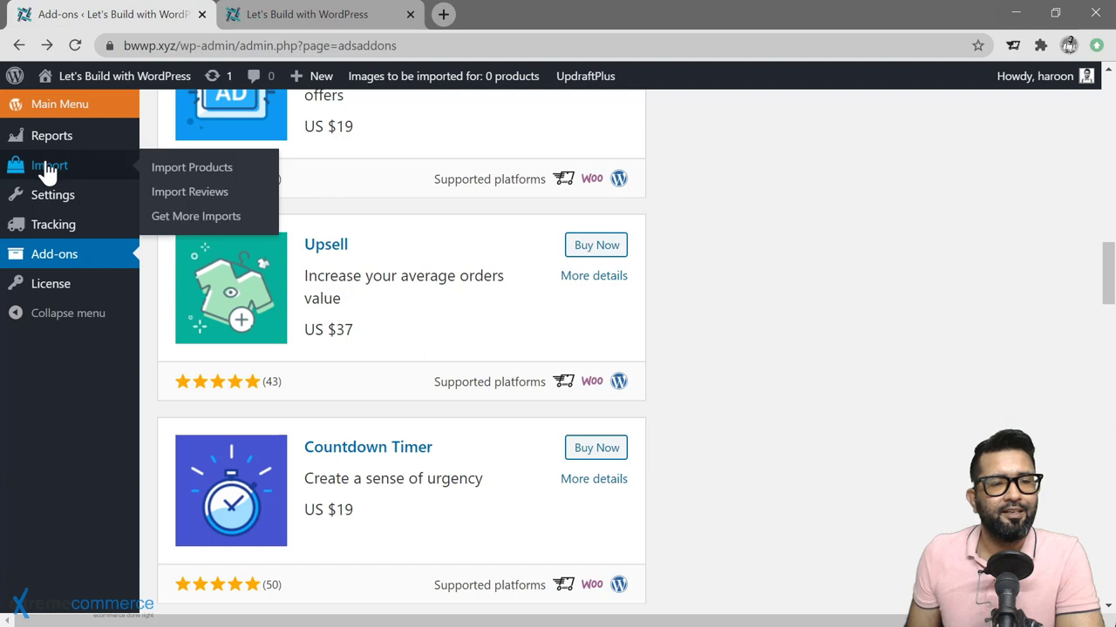
{"action": "left_click", "coordinate": [182, 174]}
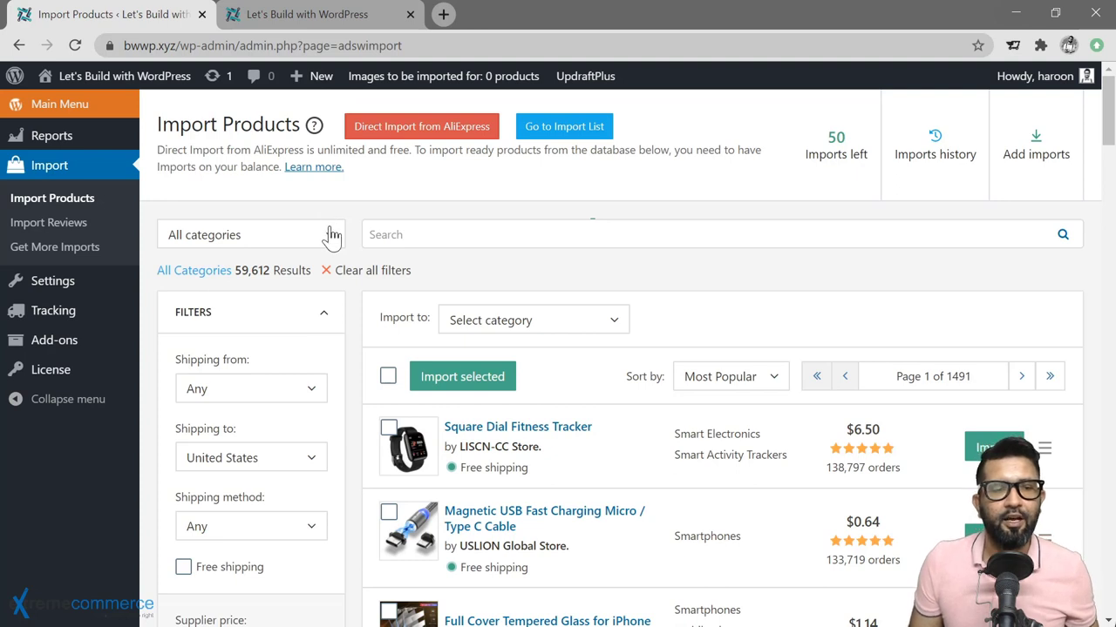
{"action": "left_click", "coordinate": [330, 237]}
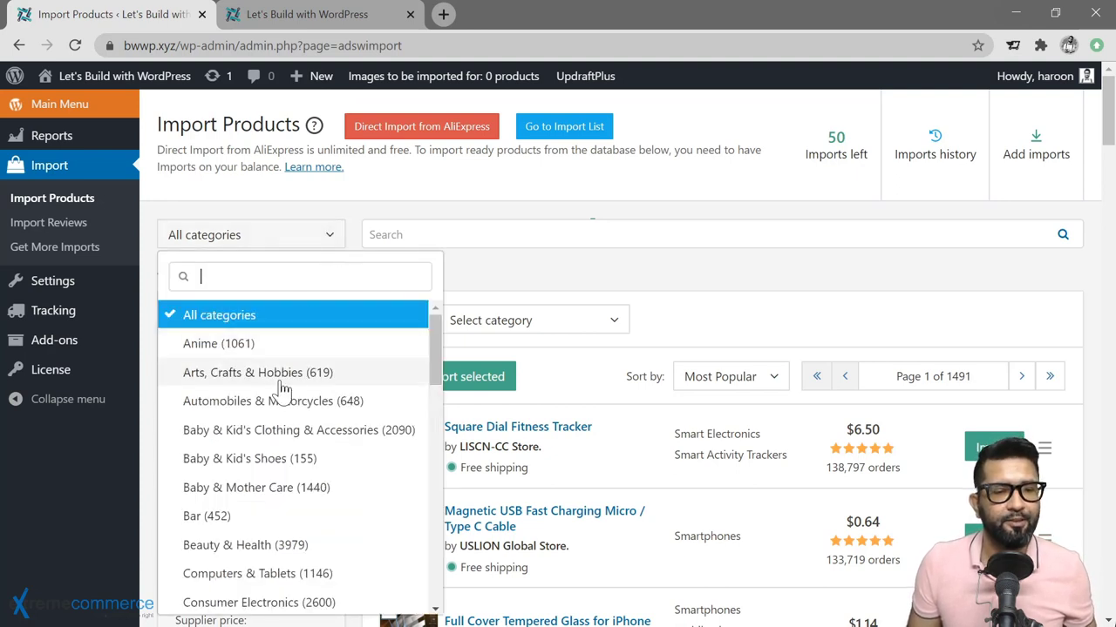
{"action": "scroll", "coordinate": [278, 420], "scroll_direction": "down", "scroll_amount": 1}
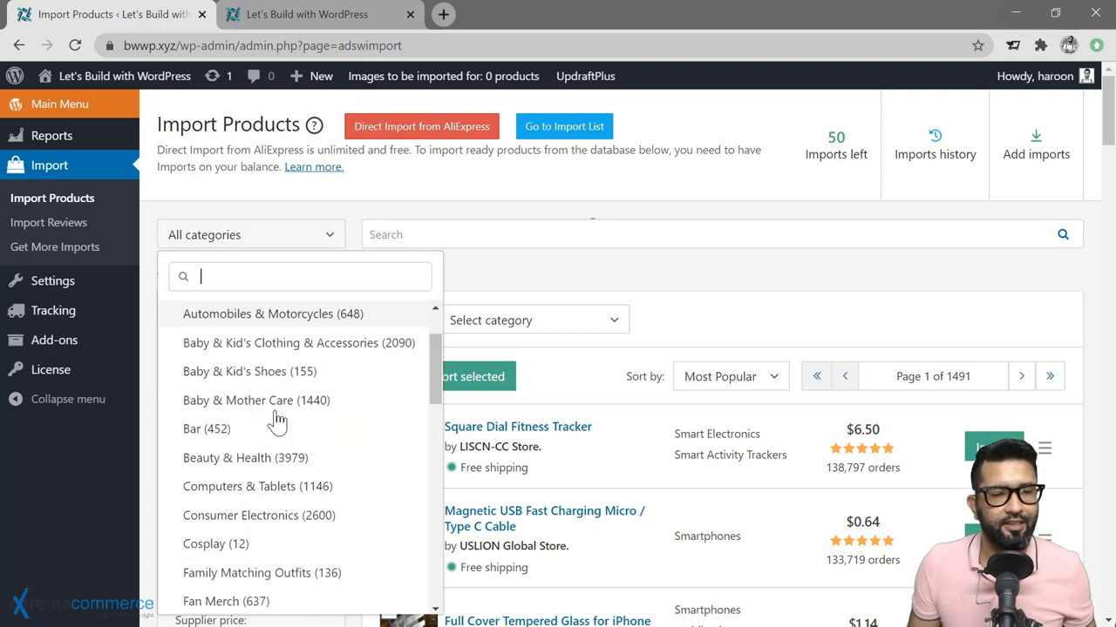
{"action": "scroll", "coordinate": [272, 366], "scroll_direction": "up", "scroll_amount": 1}
{"action": "scroll", "coordinate": [277, 420], "scroll_direction": "down", "scroll_amount": 6}
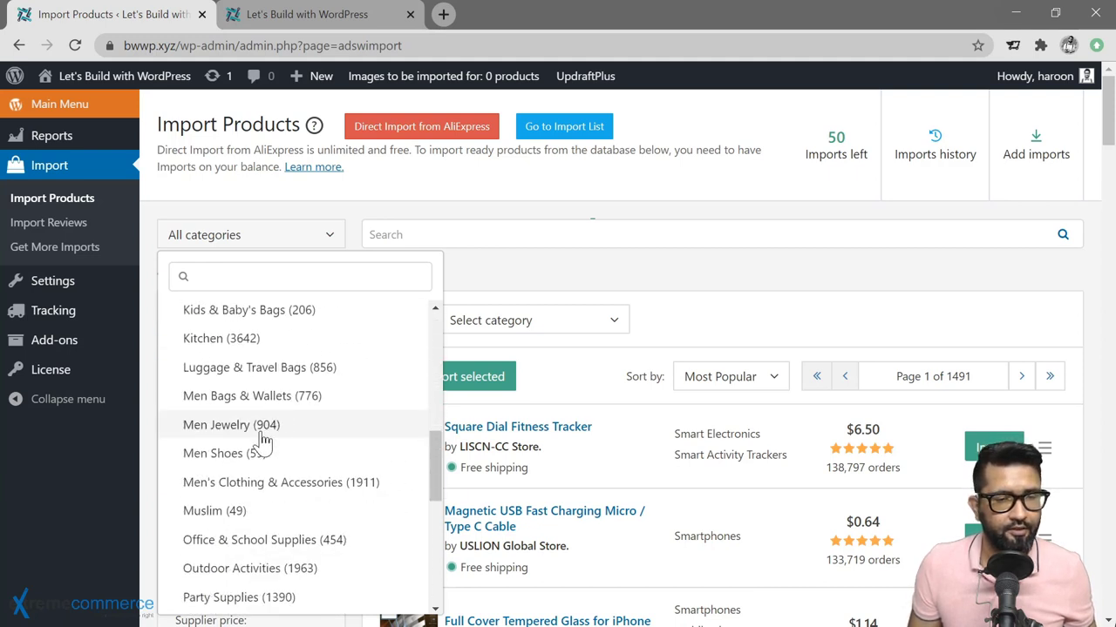
{"action": "left_click", "coordinate": [238, 486]}
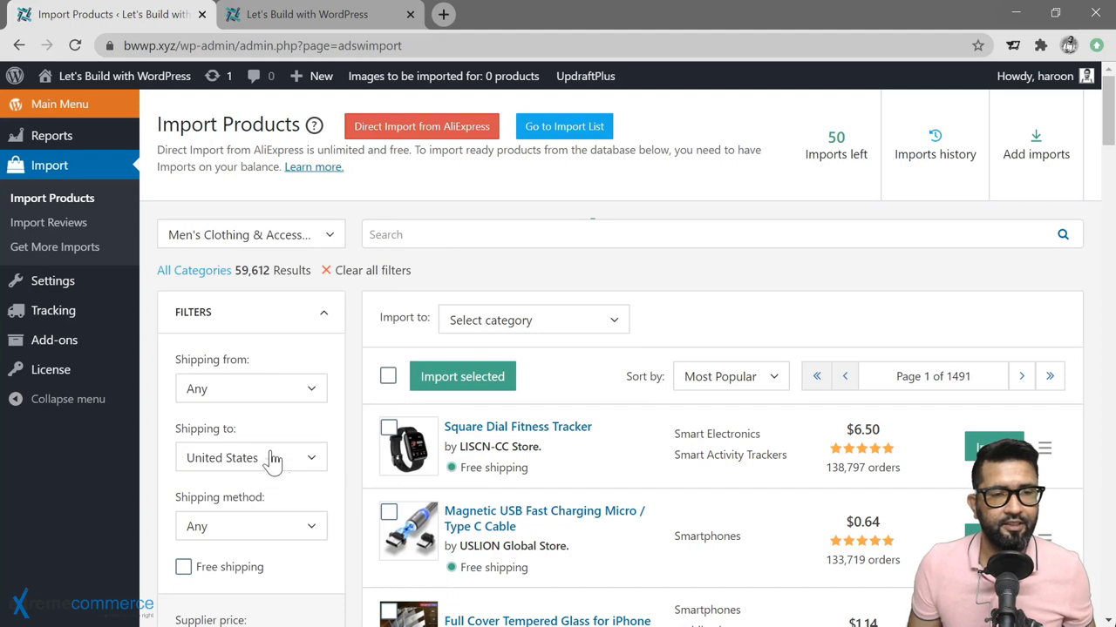
Narrow the products to the Ties, Bowties & Handkerchiefs subcategory
{"action": "left_click", "coordinate": [535, 235]}
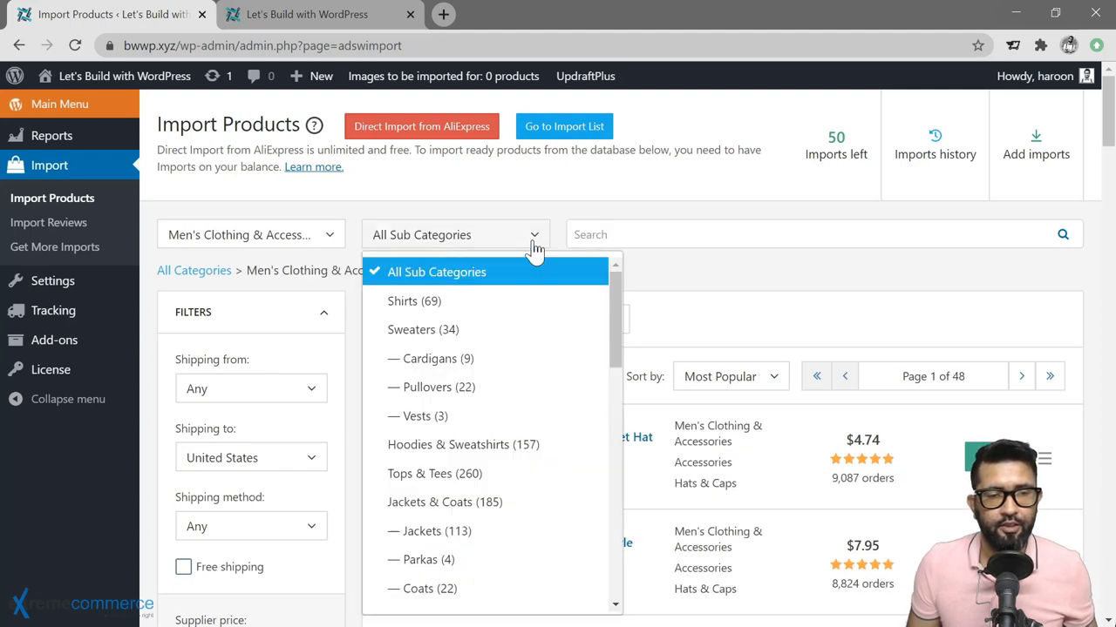
{"action": "scroll", "coordinate": [539, 372], "scroll_direction": "down", "scroll_amount": 10}
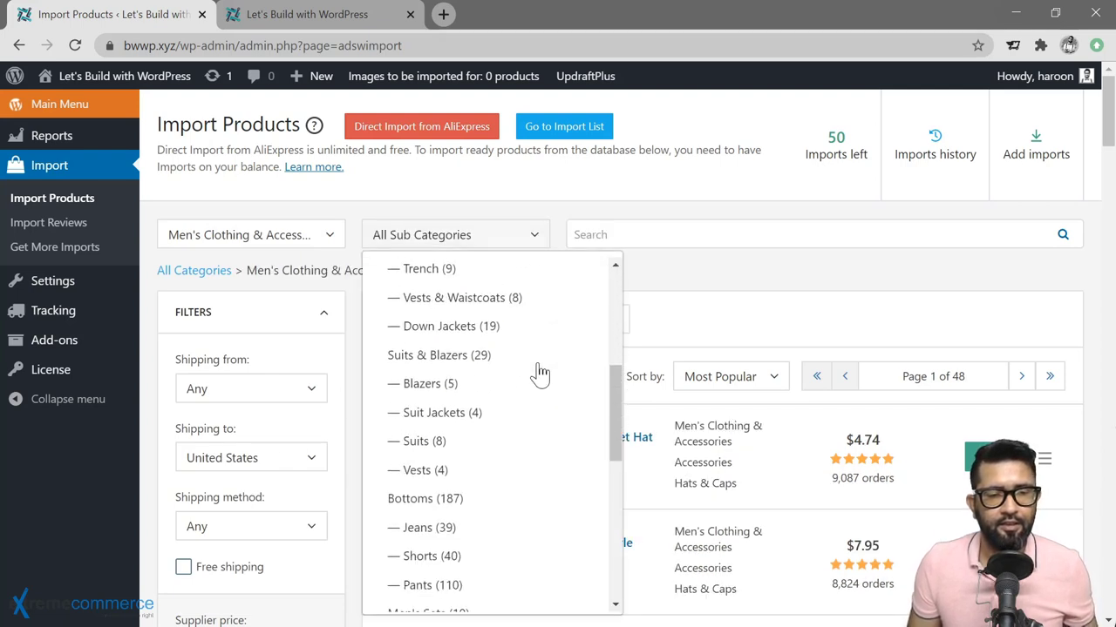
{"action": "scroll", "coordinate": [539, 373], "scroll_direction": "down", "scroll_amount": 1}
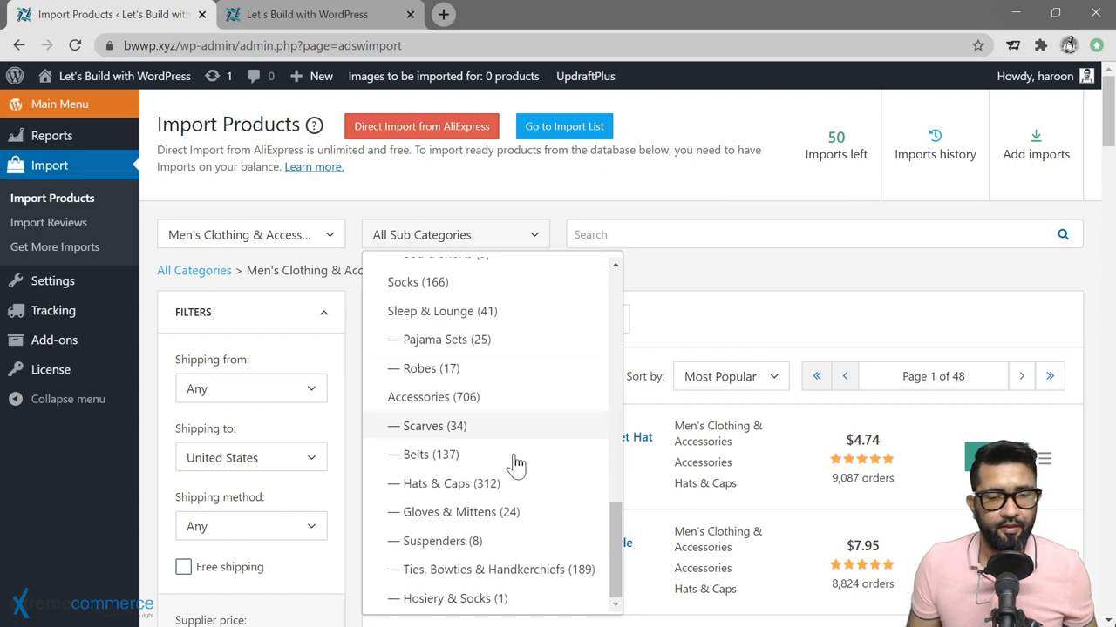
{"action": "left_click", "coordinate": [498, 571]}
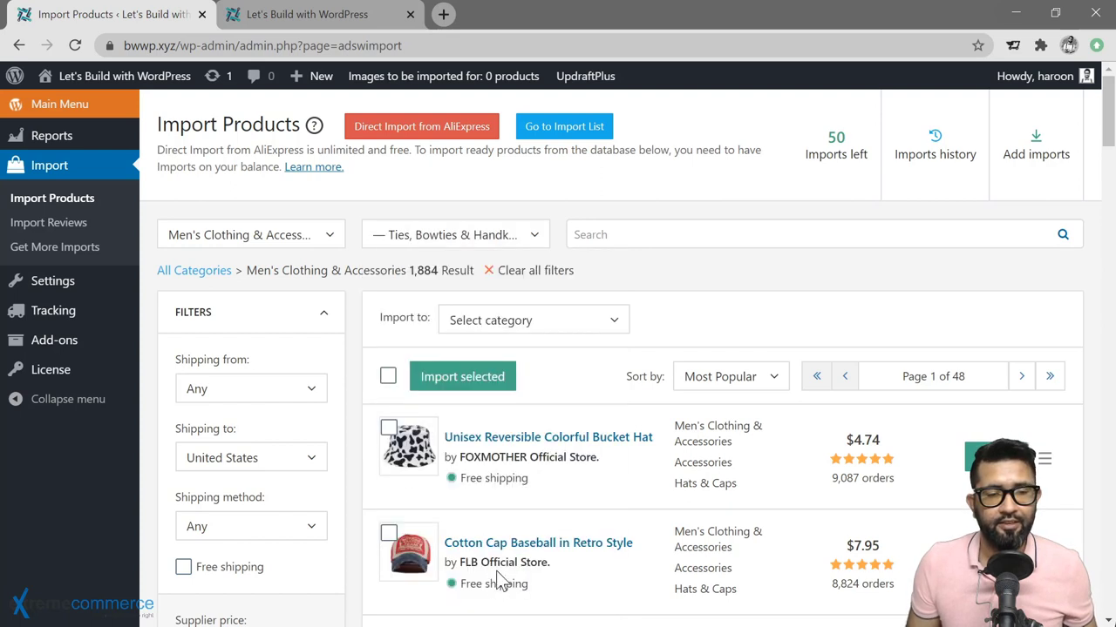
Search the Ties, Bowties & Handkerchiefs subcategory for "polka dot" products and look through the results
{"action": "left_click", "coordinate": [610, 234]}
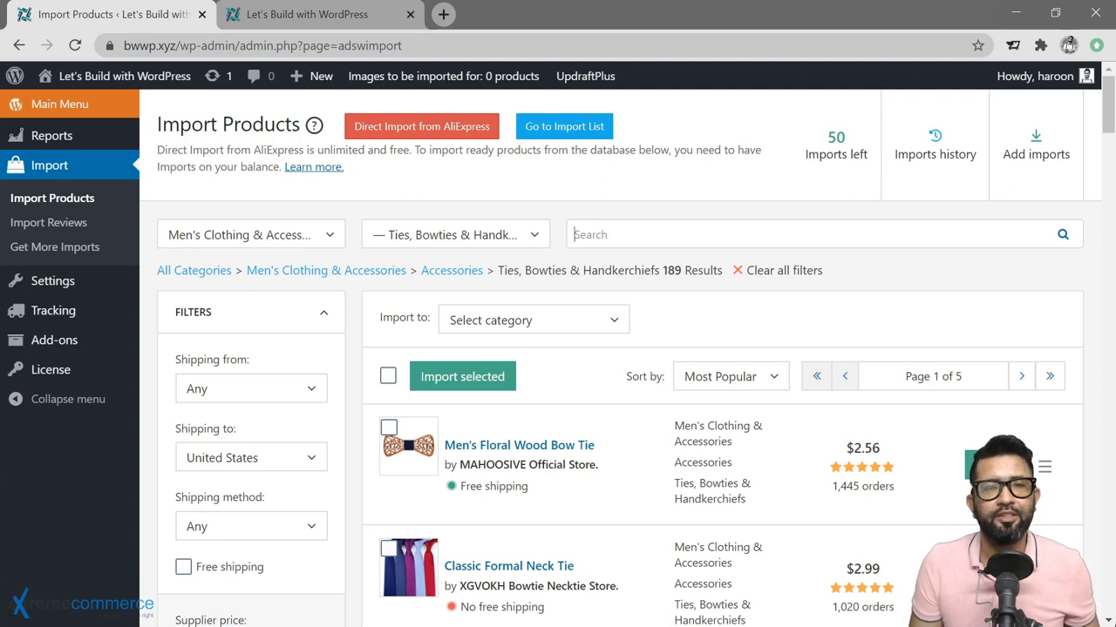
{"action": "type", "text": "p"}
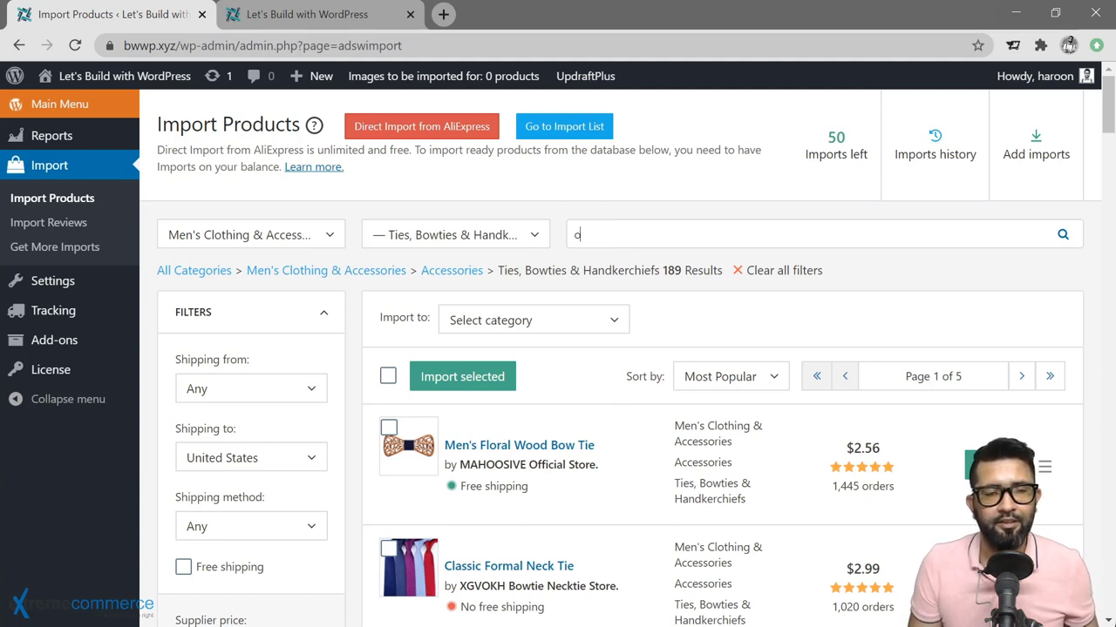
{"action": "key", "text": "BackSpace"}
{"action": "type", "text": "polka dot"}
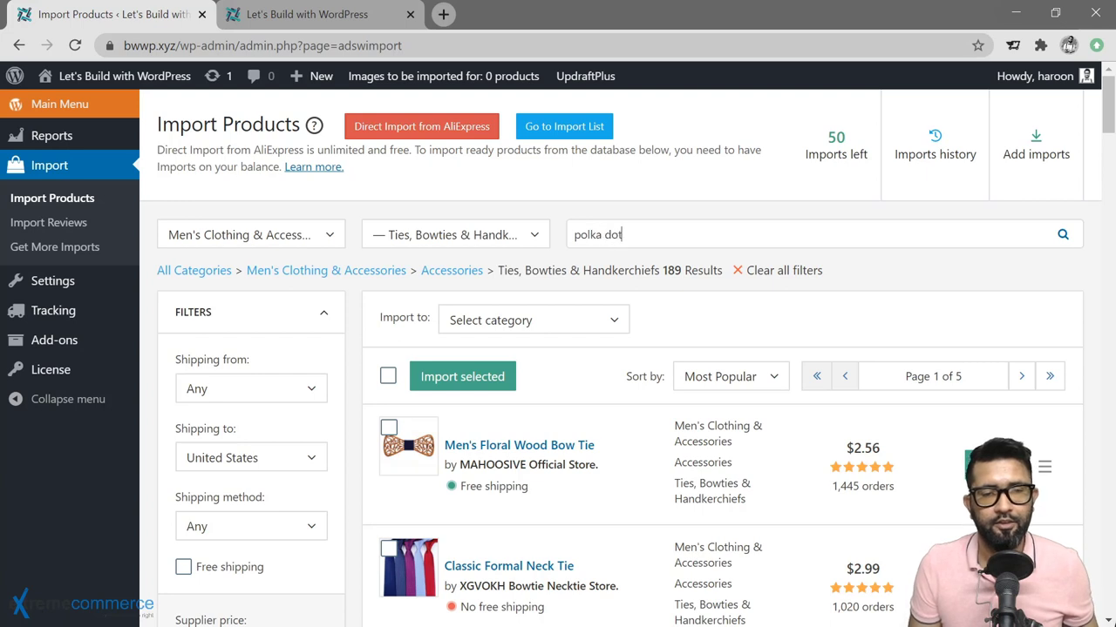
{"action": "key", "text": "Return"}
{"action": "scroll", "coordinate": [601, 455], "scroll_direction": "down", "scroll_amount": 1}
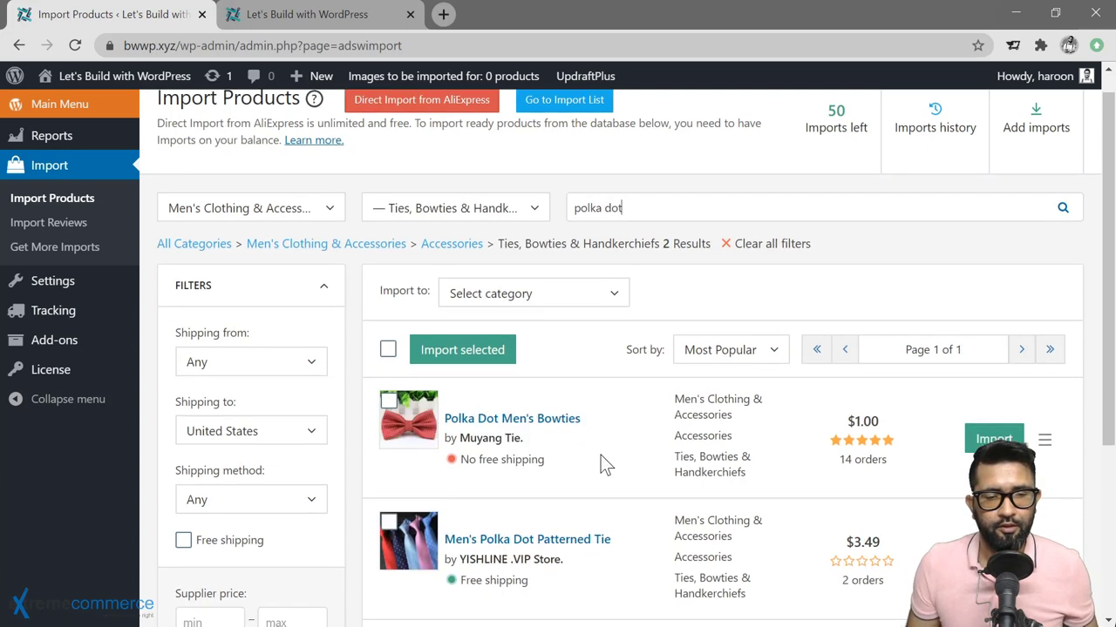
{"action": "scroll", "coordinate": [609, 418], "scroll_direction": "down", "scroll_amount": 2}
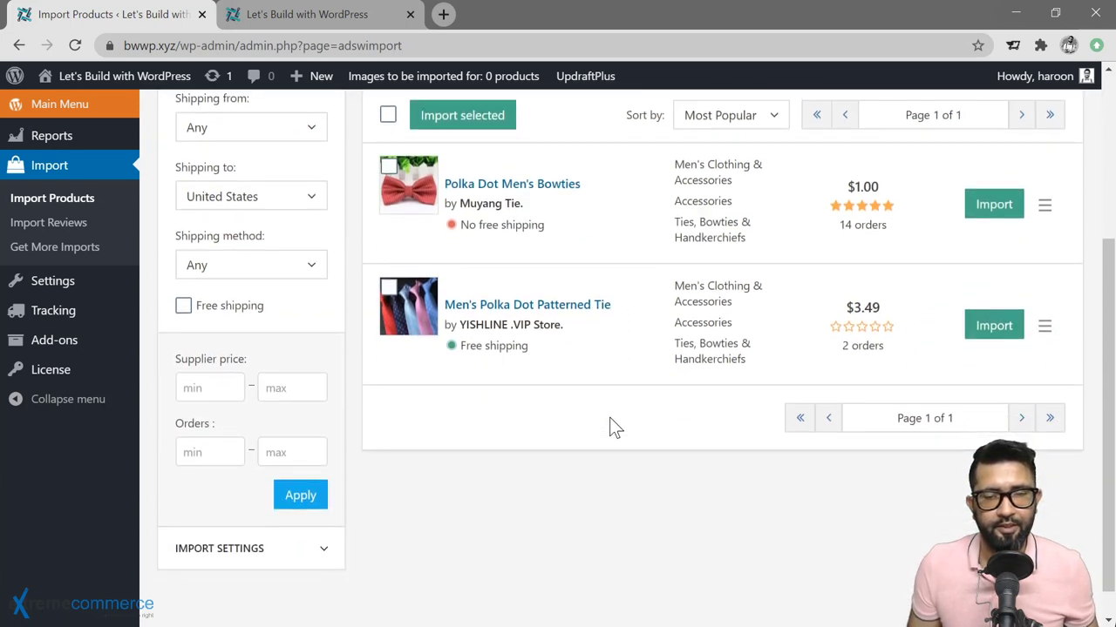
{"action": "scroll", "coordinate": [609, 418], "scroll_direction": "up", "scroll_amount": 2}
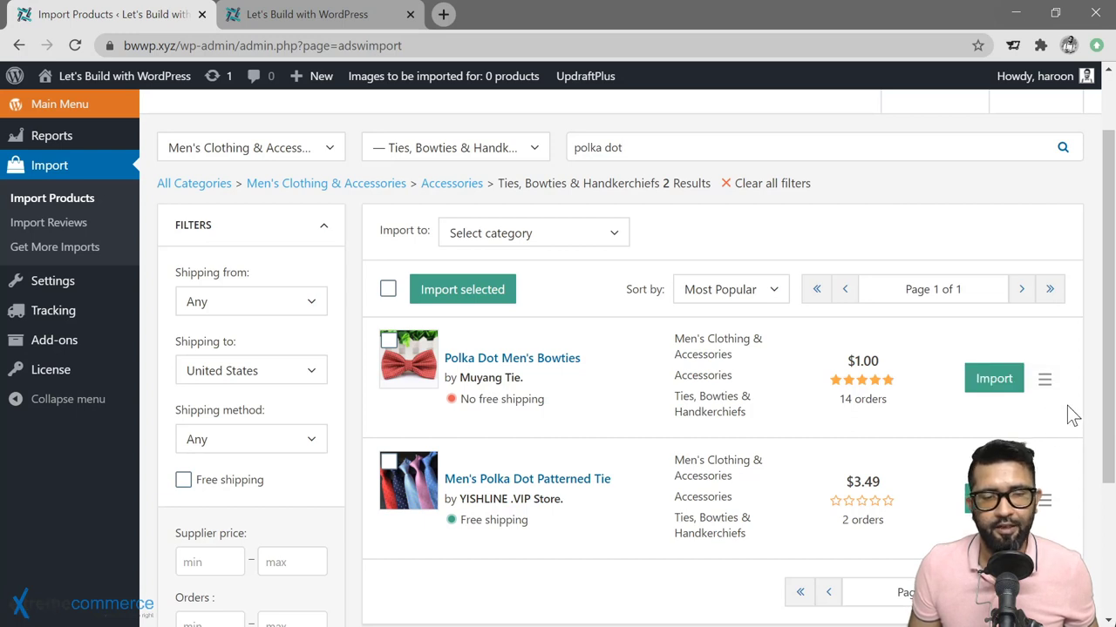
Expand the details of the Polka Dot Men's Bowties and review its images, colors, pricing and description
{"action": "left_click", "coordinate": [1046, 381]}
{"action": "scroll", "coordinate": [854, 389], "scroll_direction": "down", "scroll_amount": 1}
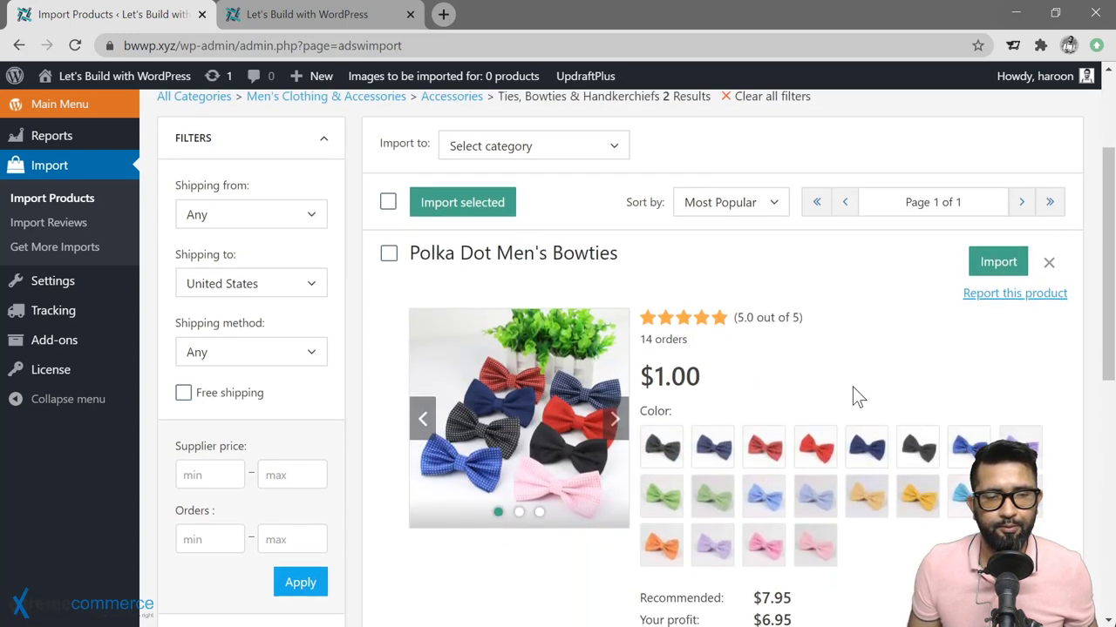
{"action": "scroll", "coordinate": [606, 324], "scroll_direction": "down", "scroll_amount": 4}
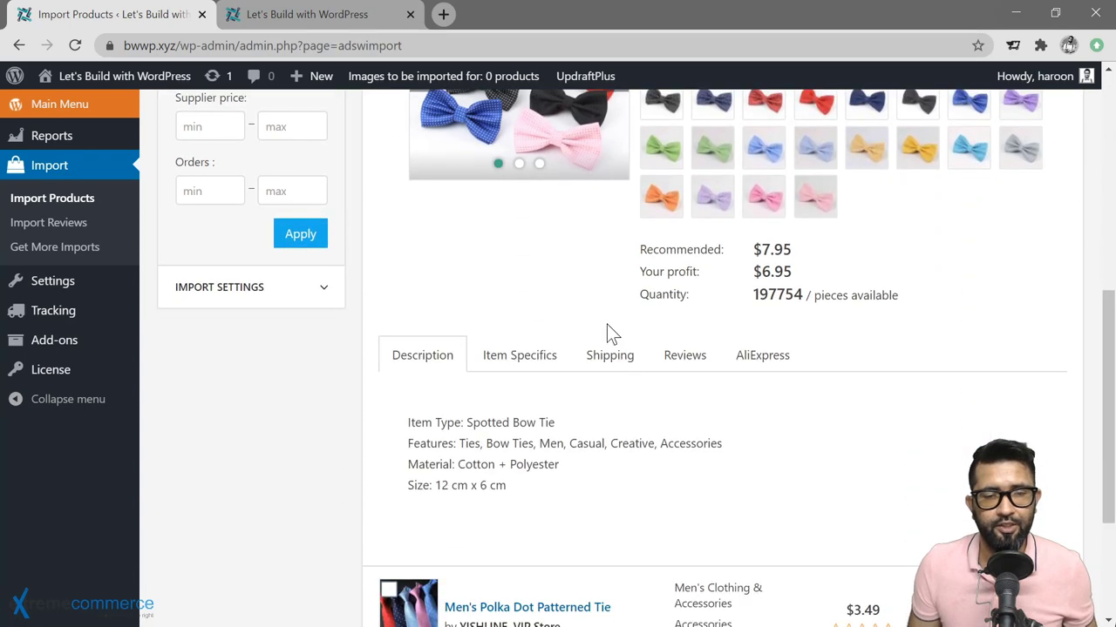
{"action": "scroll", "coordinate": [606, 324], "scroll_direction": "down", "scroll_amount": 3}
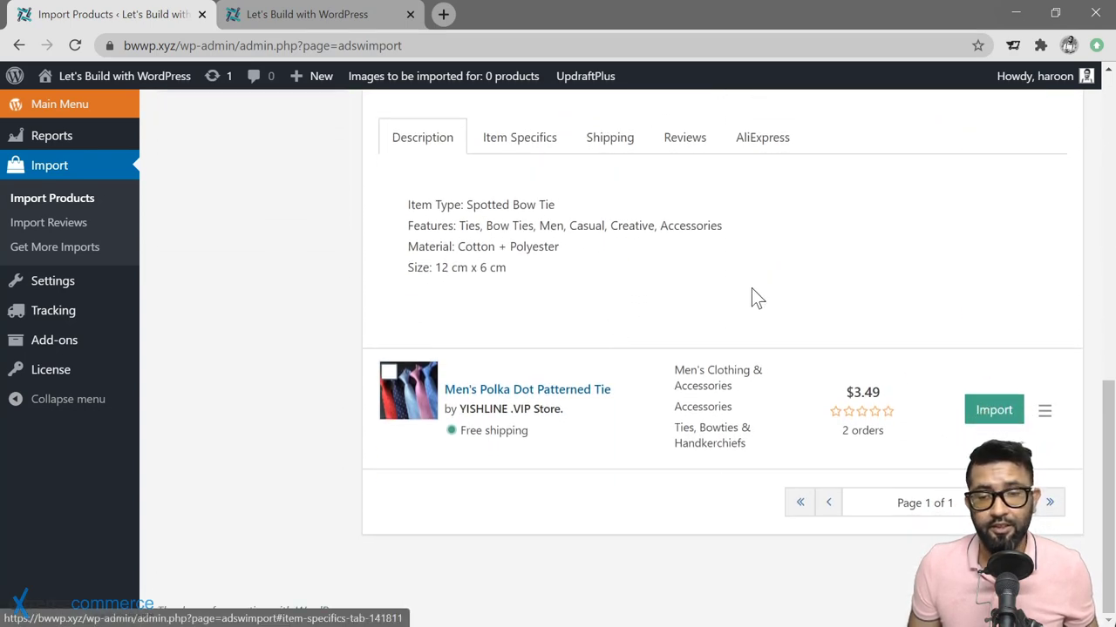
{"action": "scroll", "coordinate": [817, 296], "scroll_direction": "up", "scroll_amount": 4}
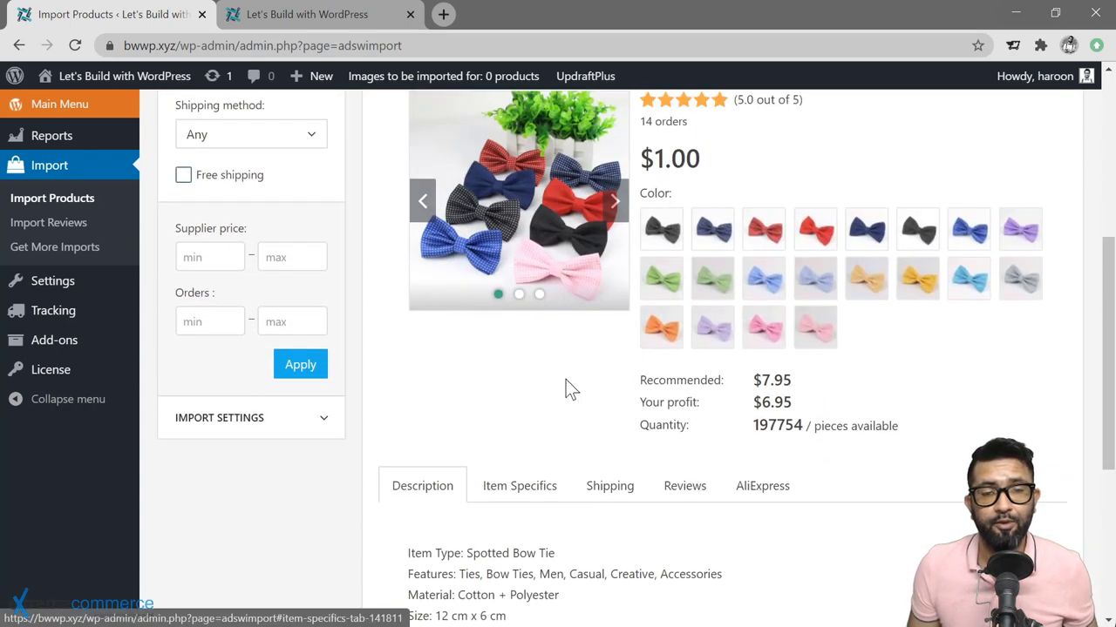
{"action": "scroll", "coordinate": [565, 379], "scroll_direction": "up", "scroll_amount": 3}
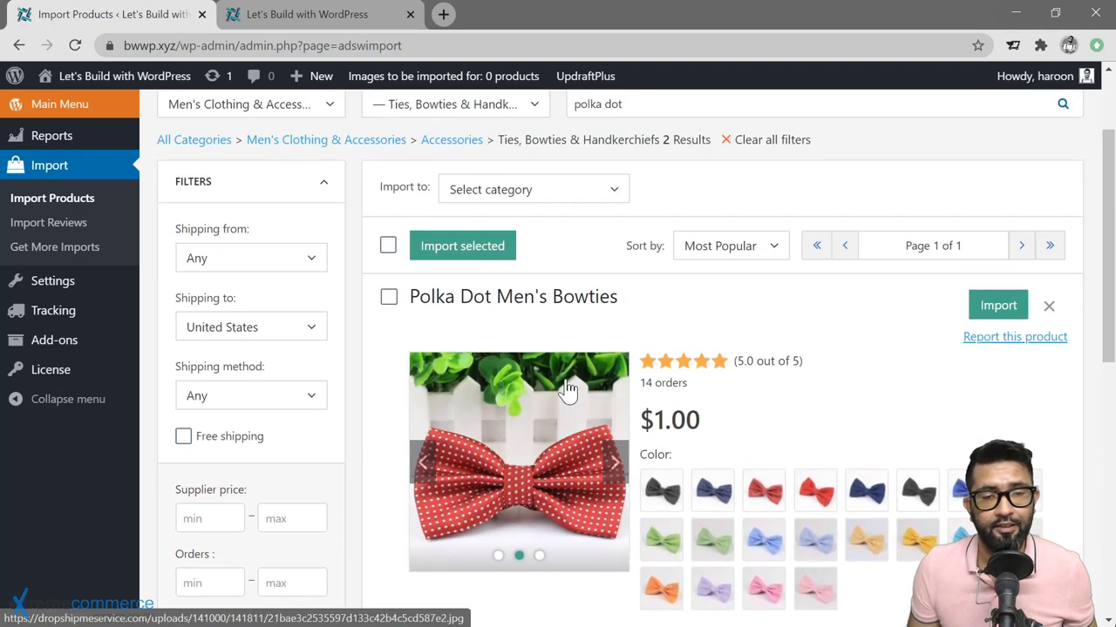
{"action": "scroll", "coordinate": [567, 389], "scroll_direction": "down", "scroll_amount": 1}
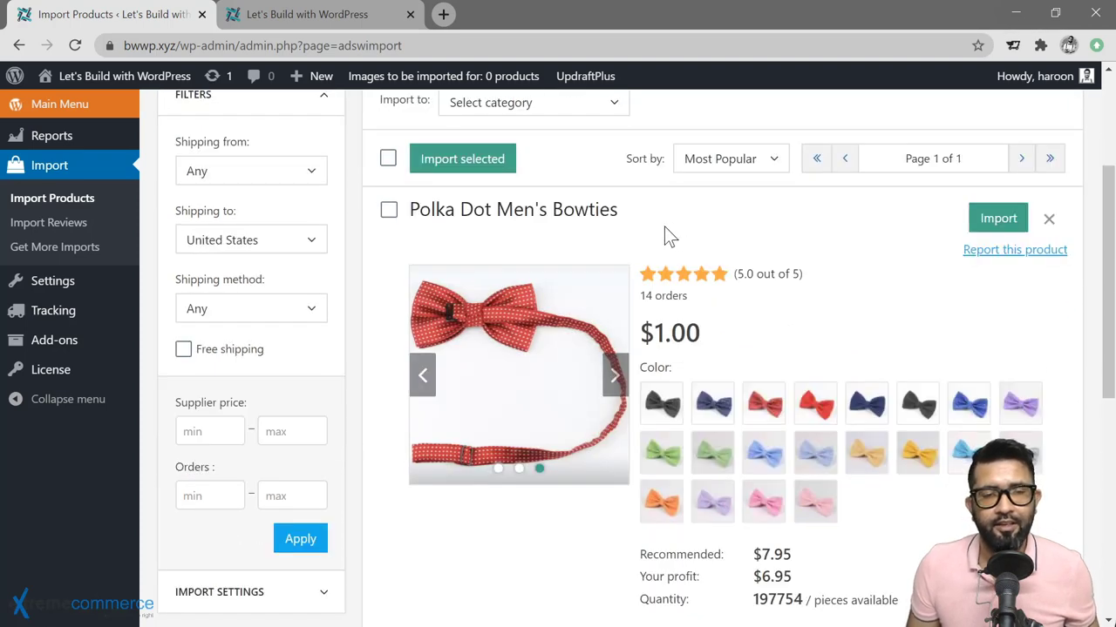
{"action": "scroll", "coordinate": [664, 228], "scroll_direction": "down", "scroll_amount": 1}
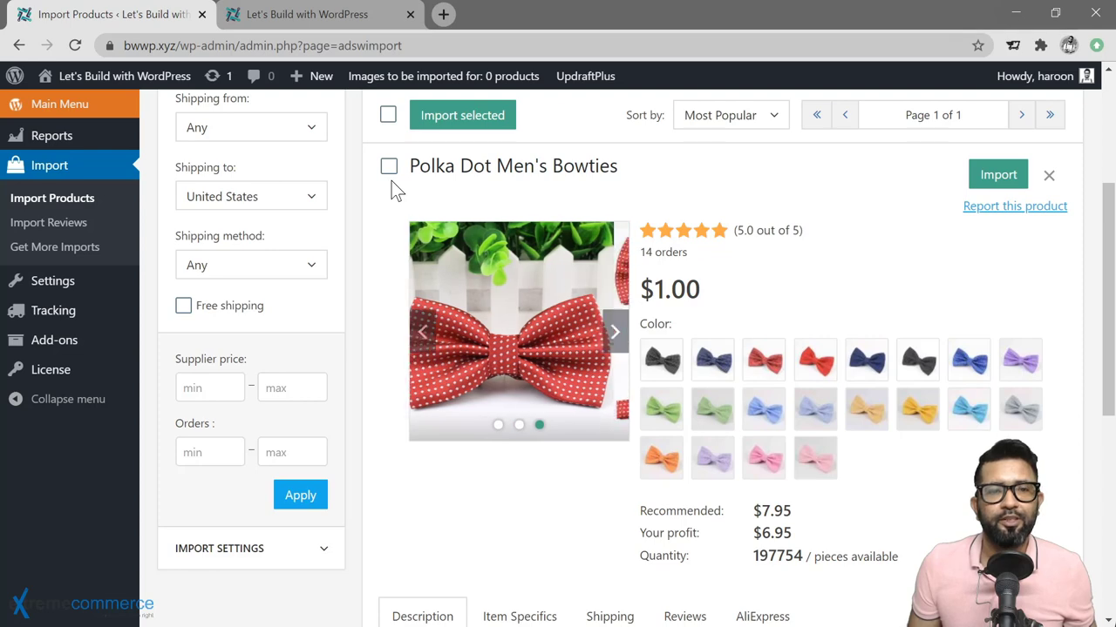
{"action": "left_click", "coordinate": [390, 170]}
{"action": "scroll", "coordinate": [390, 252], "scroll_direction": "down", "scroll_amount": 5}
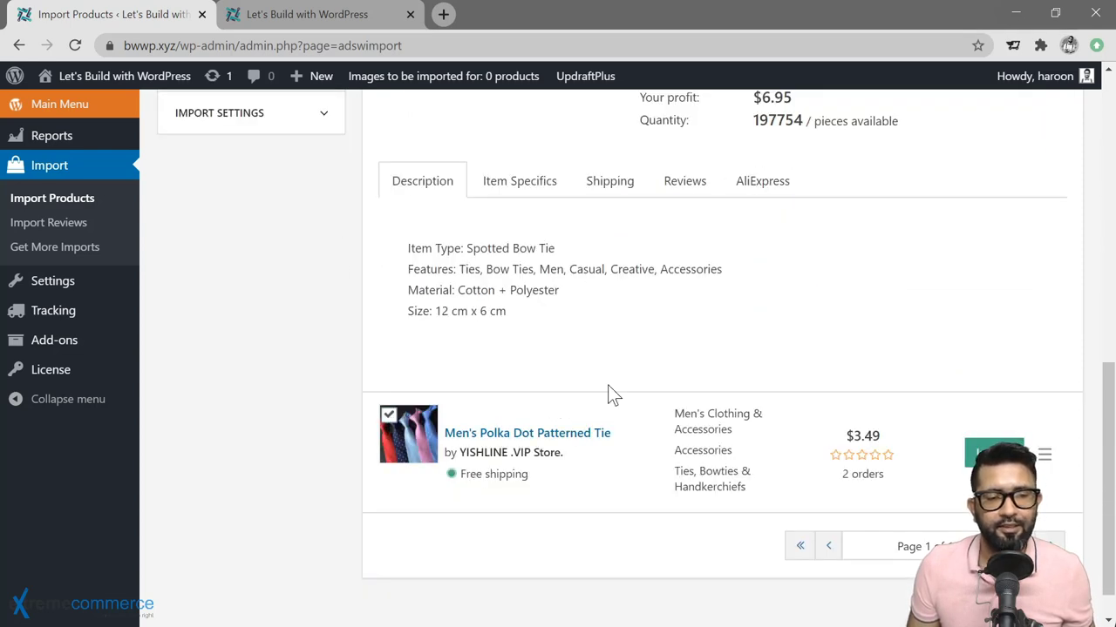
{"action": "scroll", "coordinate": [785, 375], "scroll_direction": "up", "scroll_amount": 6}
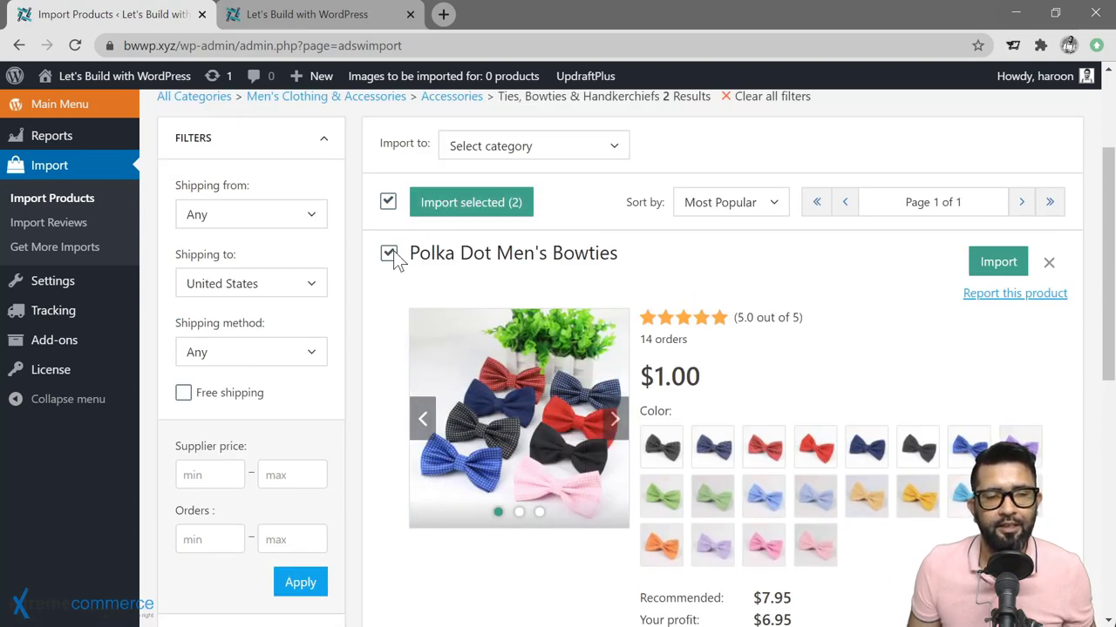
{"action": "scroll", "coordinate": [392, 277], "scroll_direction": "down", "scroll_amount": 6}
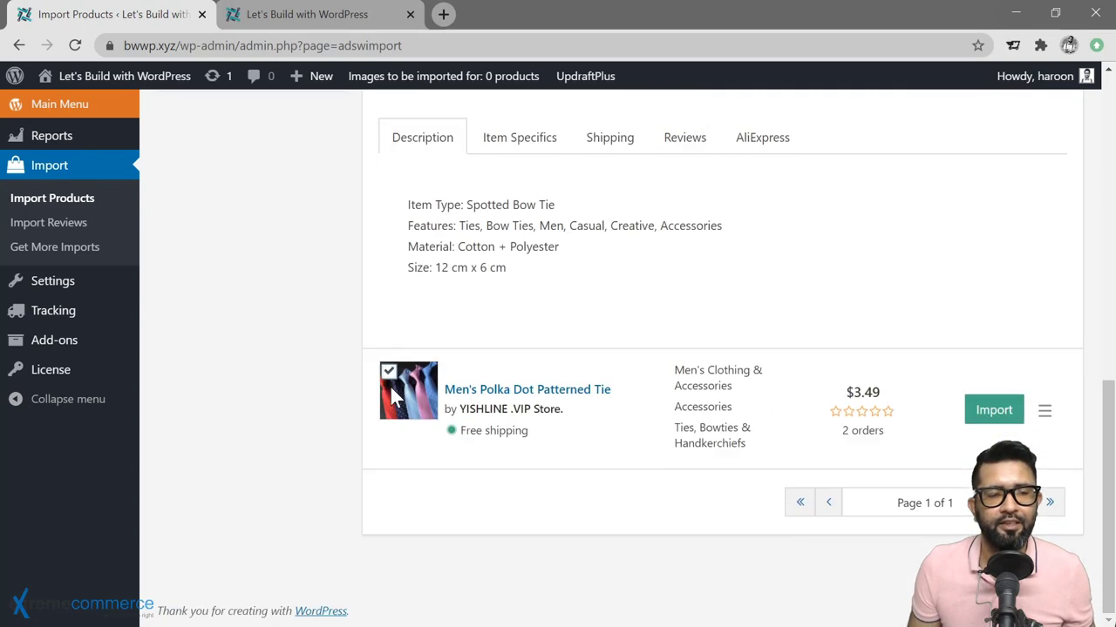
{"action": "scroll", "coordinate": [869, 299], "scroll_direction": "up", "scroll_amount": 6}
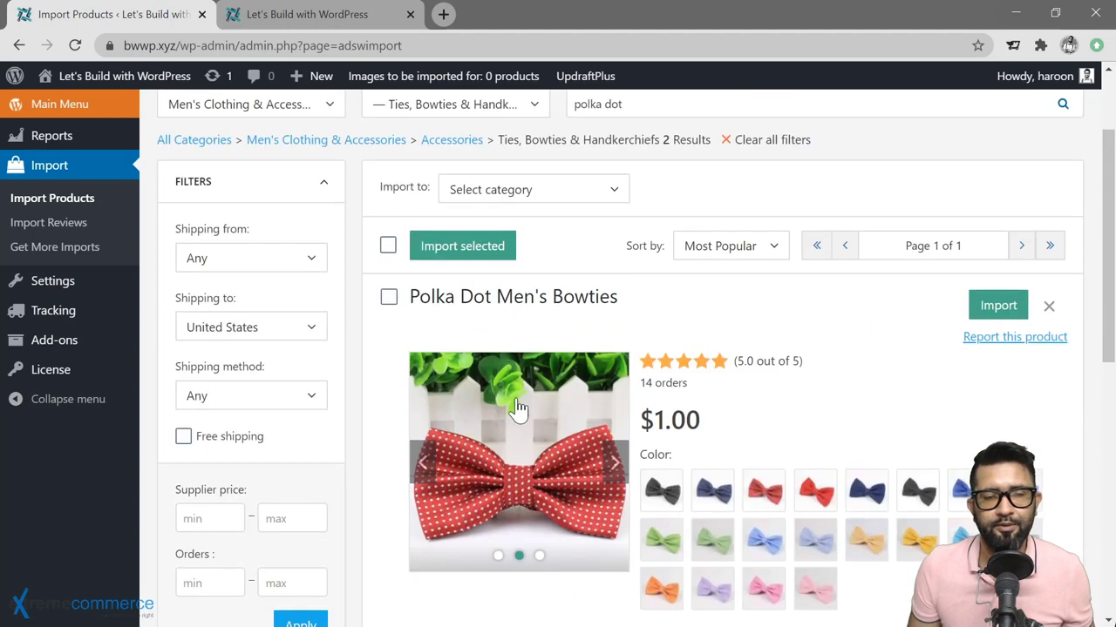
Import the Polka Dot Men's Bowties into the store and open the list of all store products
{"action": "left_click", "coordinate": [1001, 312]}
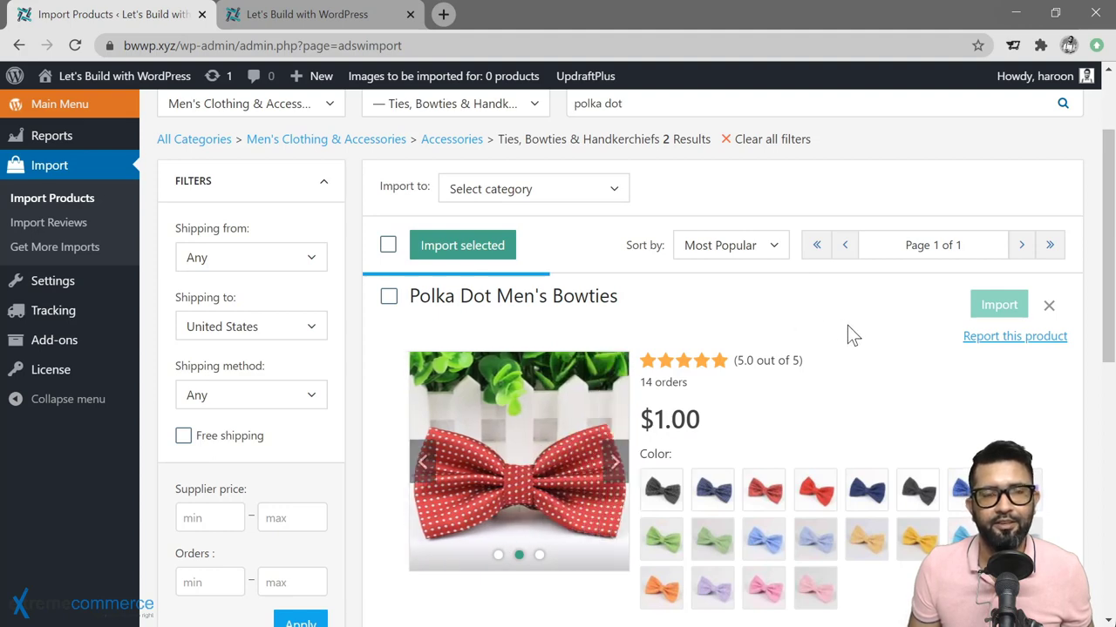
{"action": "scroll", "coordinate": [912, 316], "scroll_direction": "down", "scroll_amount": 1}
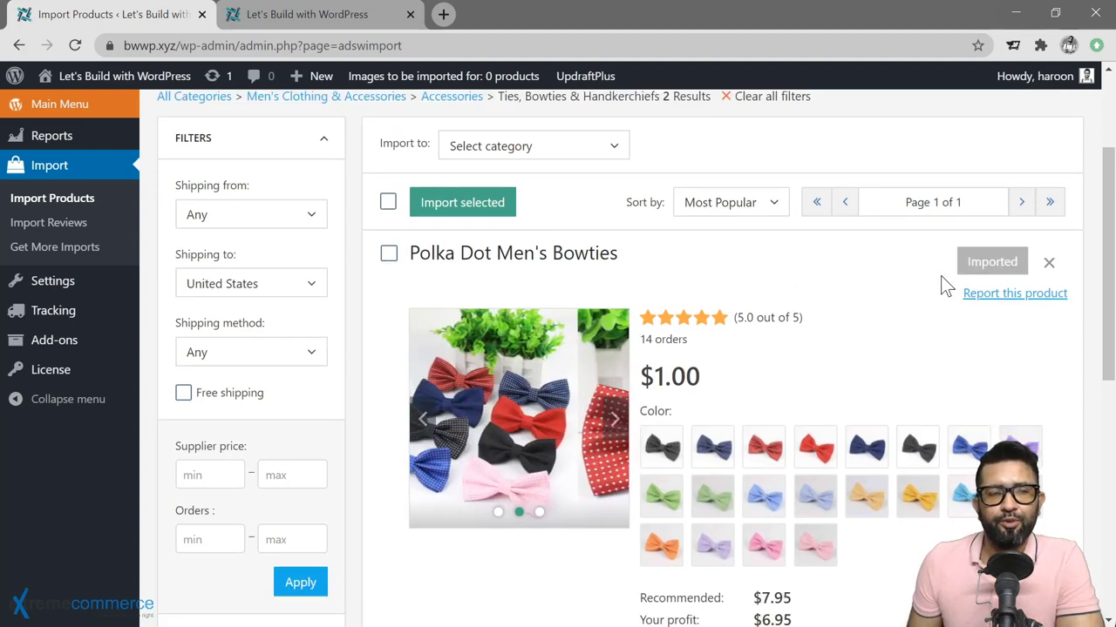
{"action": "left_click", "coordinate": [57, 112]}
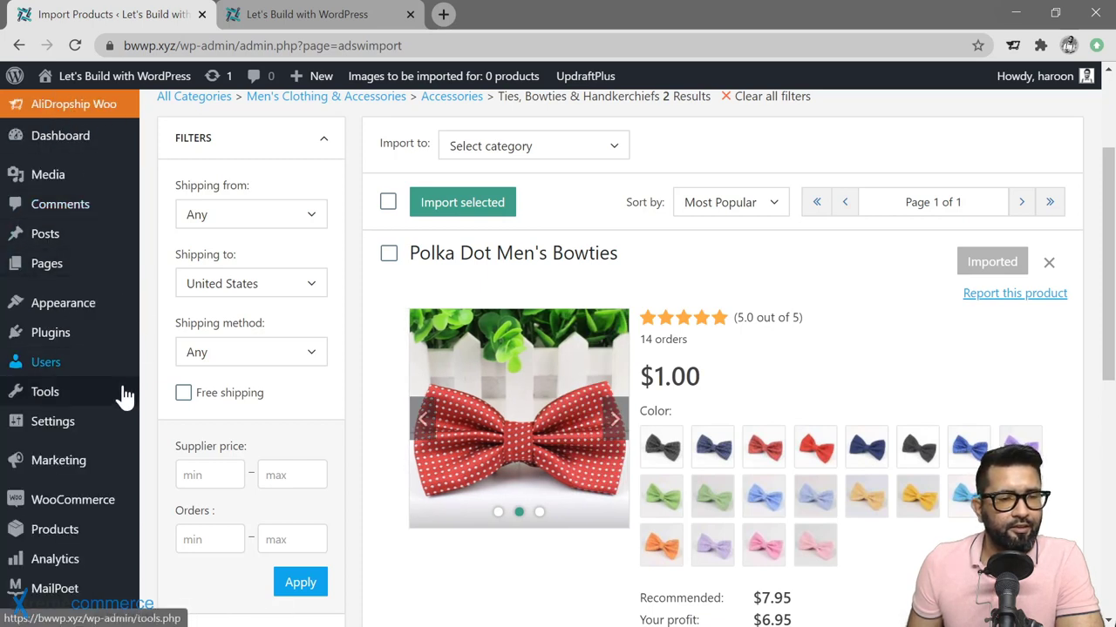
{"action": "mouse_move", "coordinate": [82, 531]}
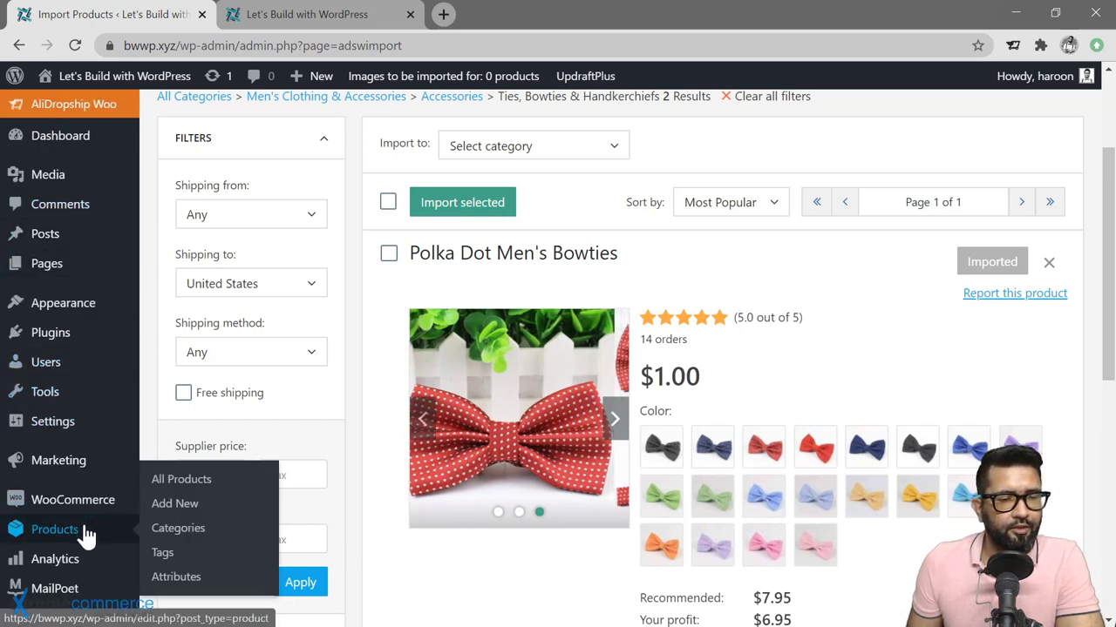
{"action": "left_click", "coordinate": [165, 481]}
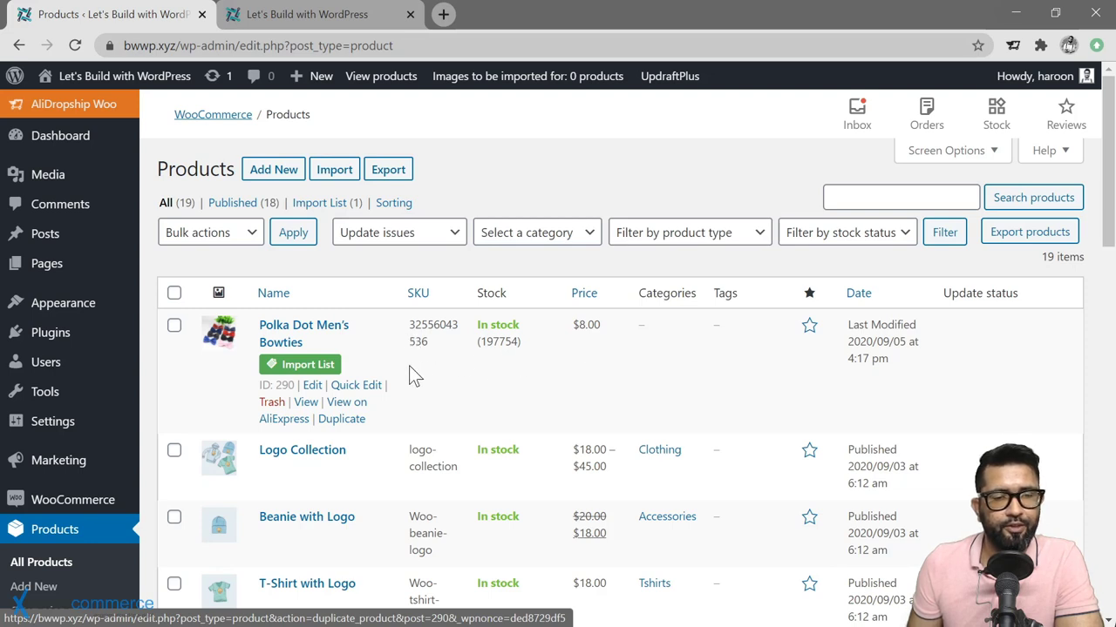
Open the imported bowties' store page in a new tab and look over its images, color options and description
{"action": "right_click", "coordinate": [307, 406]}
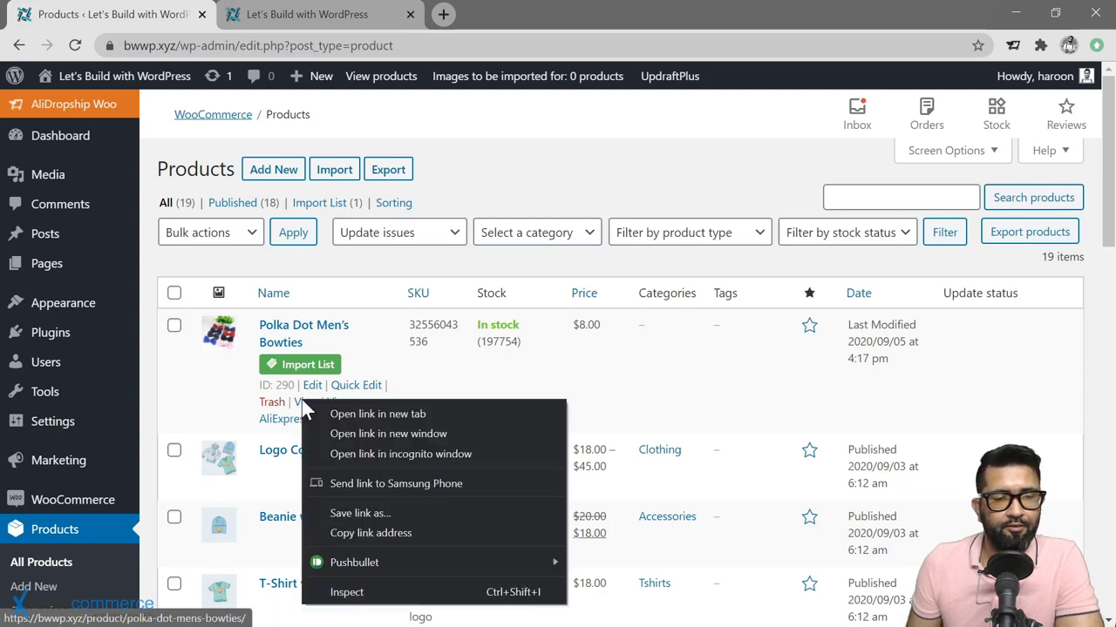
{"action": "left_click", "coordinate": [331, 407]}
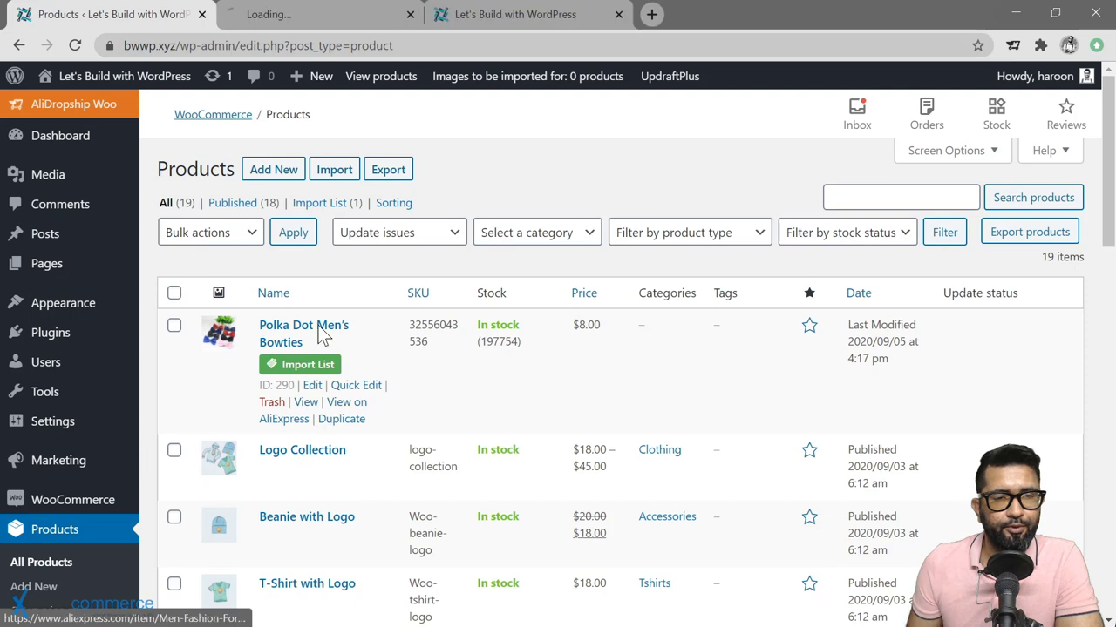
{"action": "left_click", "coordinate": [296, 13]}
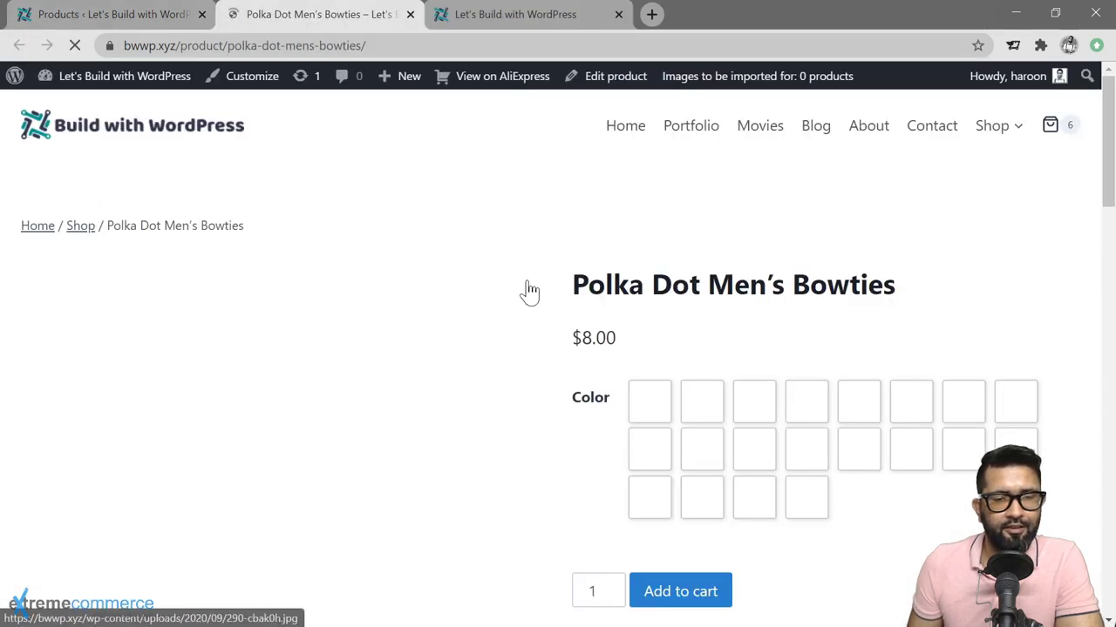
{"action": "scroll", "coordinate": [479, 288], "scroll_direction": "down", "scroll_amount": 1}
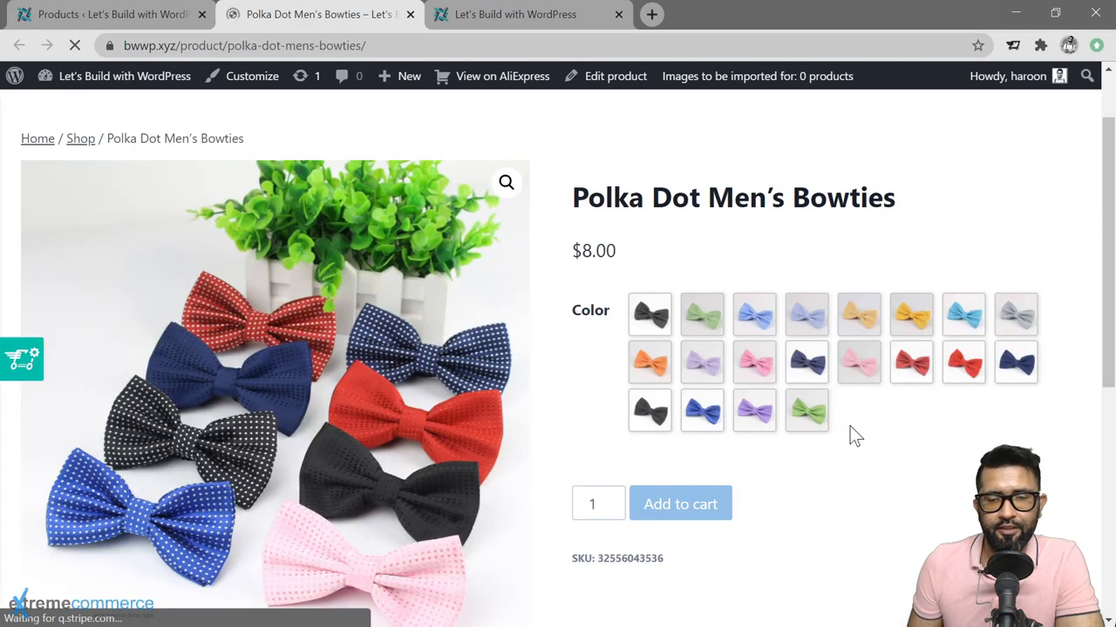
{"action": "scroll", "coordinate": [854, 436], "scroll_direction": "down", "scroll_amount": 3}
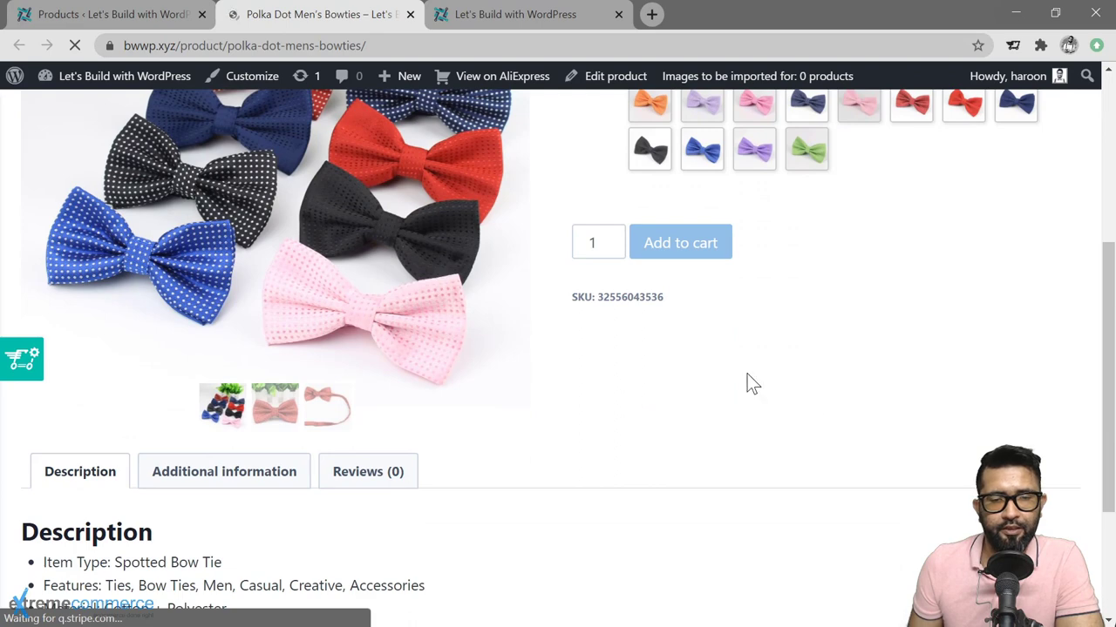
{"action": "scroll", "coordinate": [711, 388], "scroll_direction": "down", "scroll_amount": 2}
{"action": "scroll", "coordinate": [711, 388], "scroll_direction": "down", "scroll_amount": 1}
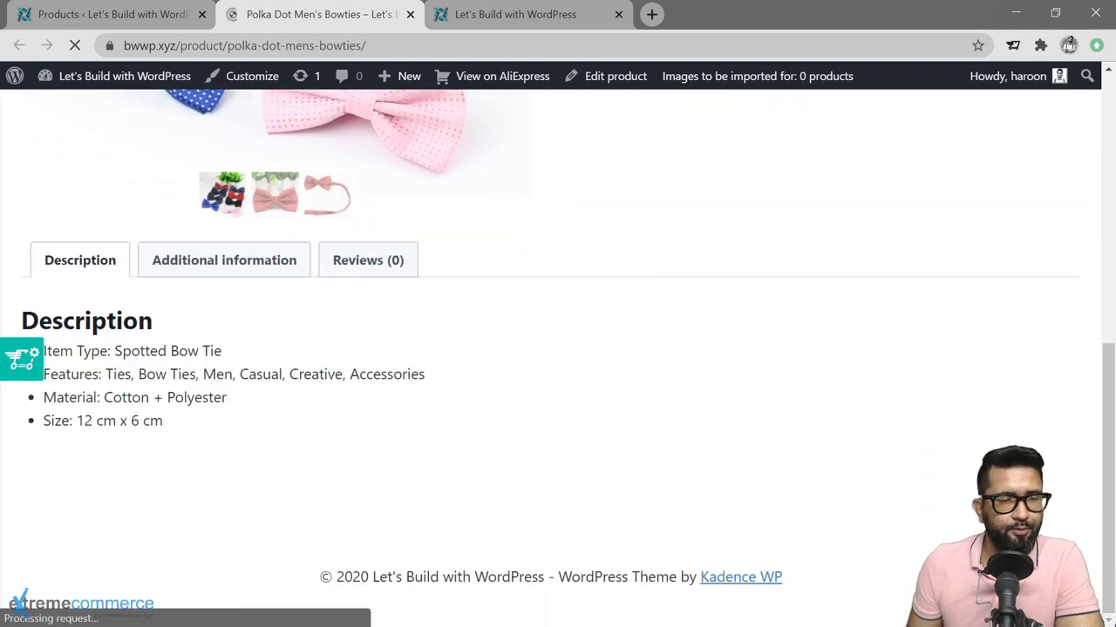
Check the additional information and reviews sections of the bowties' store page
{"action": "left_click", "coordinate": [181, 277]}
{"action": "scroll", "coordinate": [298, 379], "scroll_direction": "down", "scroll_amount": 3}
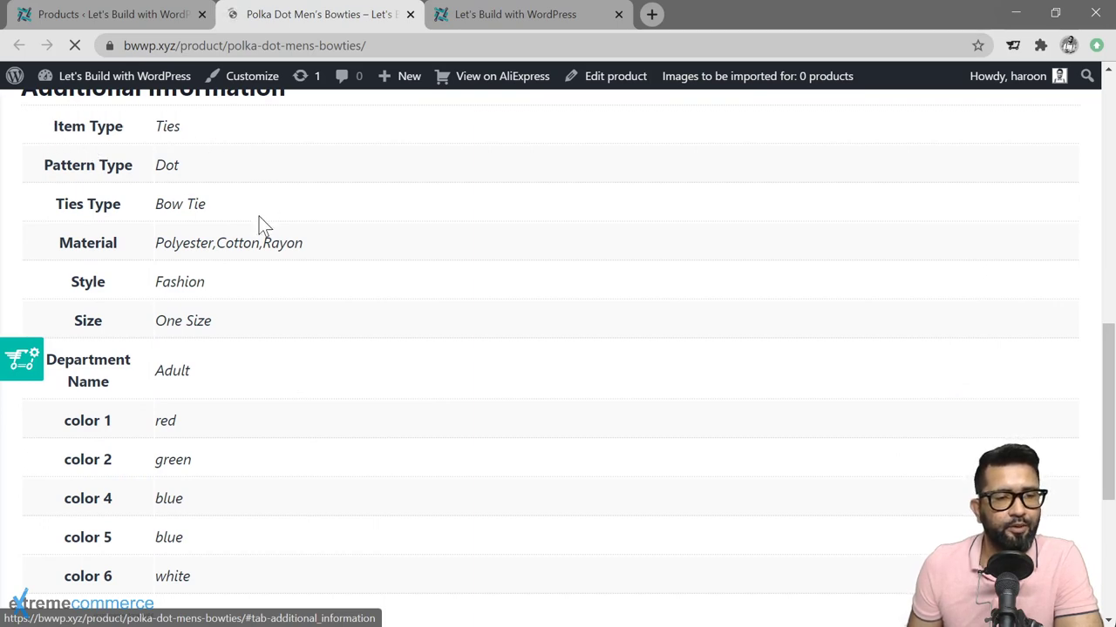
{"action": "scroll", "coordinate": [258, 216], "scroll_direction": "down", "scroll_amount": 5}
{"action": "scroll", "coordinate": [258, 216], "scroll_direction": "up", "scroll_amount": 7}
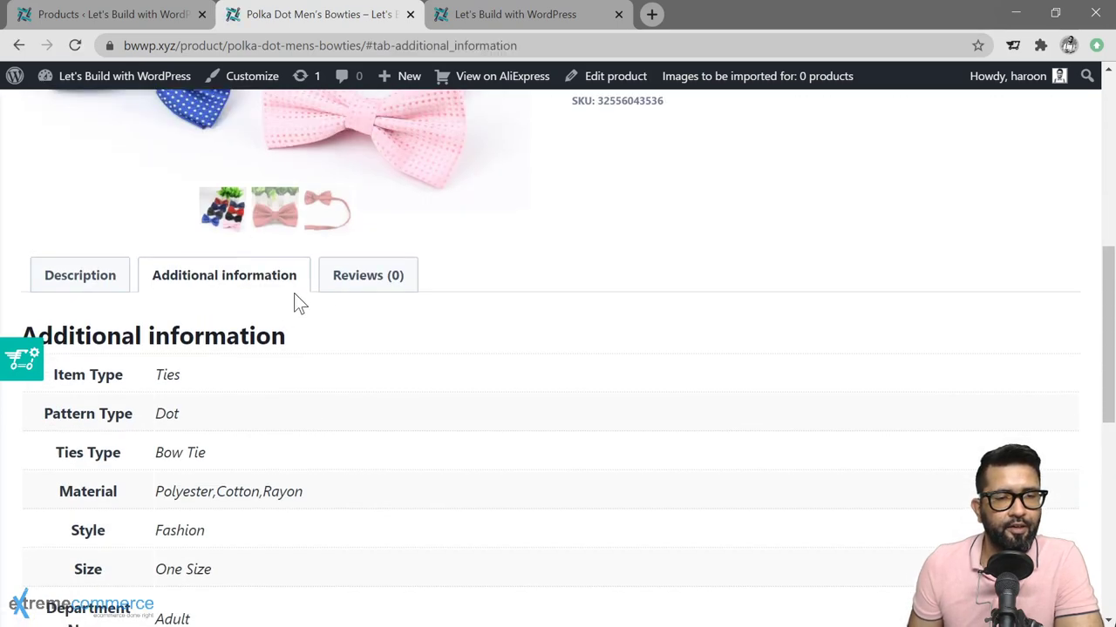
{"action": "left_click", "coordinate": [368, 294]}
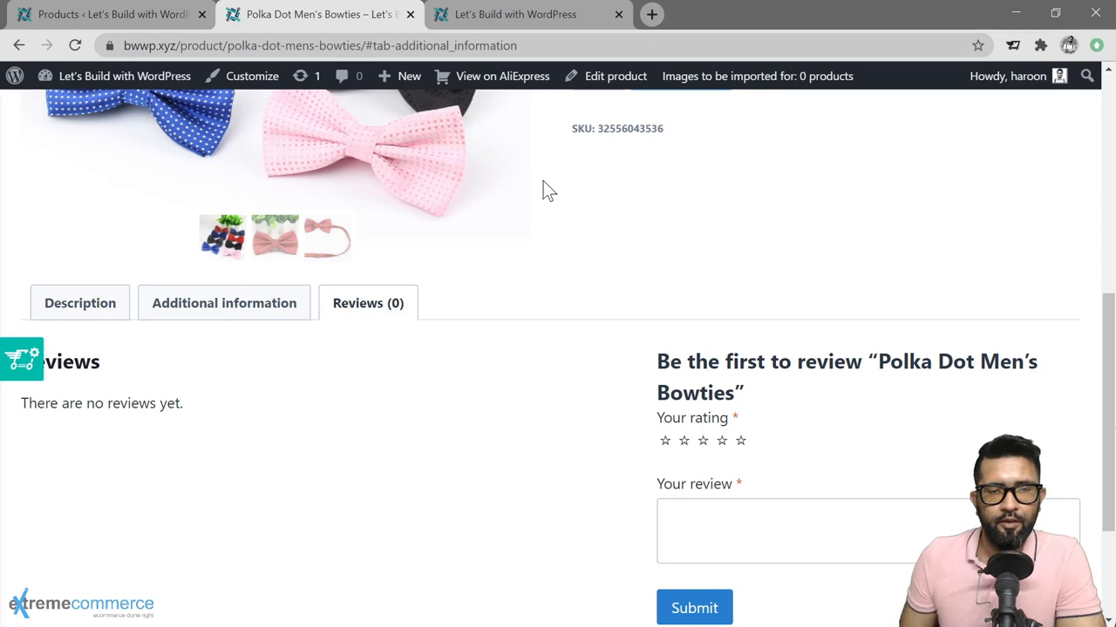
Open the bowties' AliExpress source listing in a new tab, view it, and return to the store's product page
{"action": "right_click", "coordinate": [486, 83]}
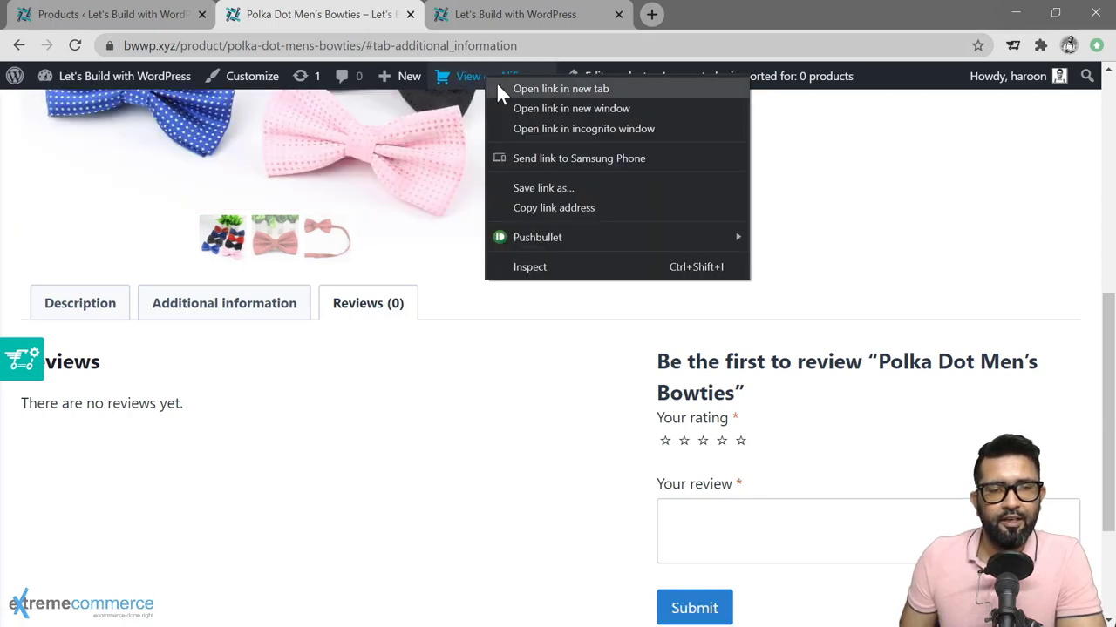
{"action": "left_click", "coordinate": [496, 82]}
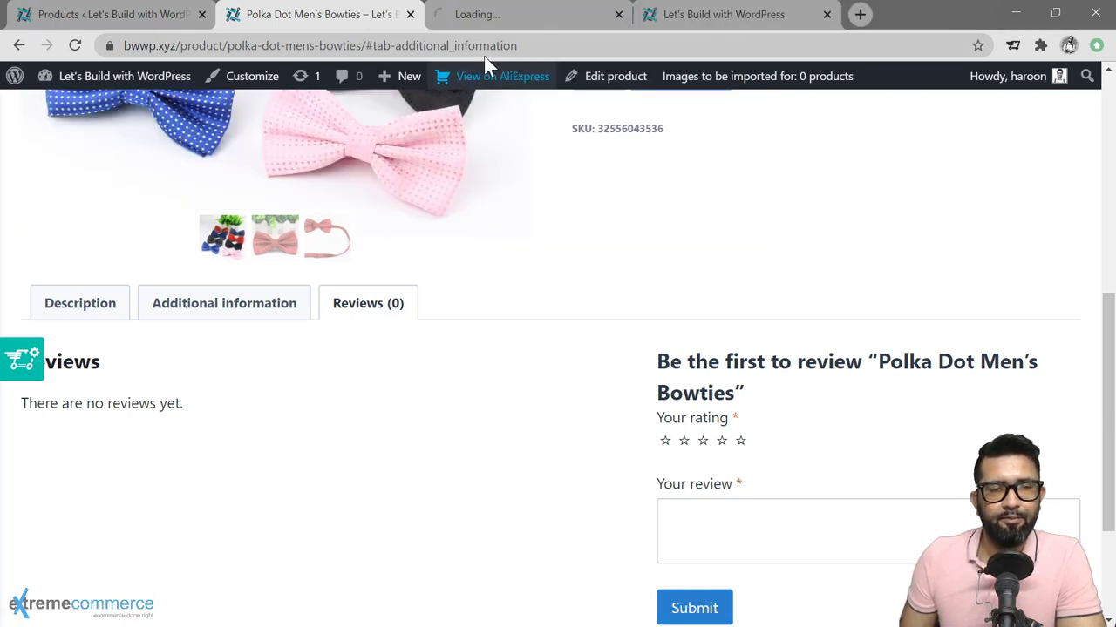
{"action": "left_click", "coordinate": [509, 18]}
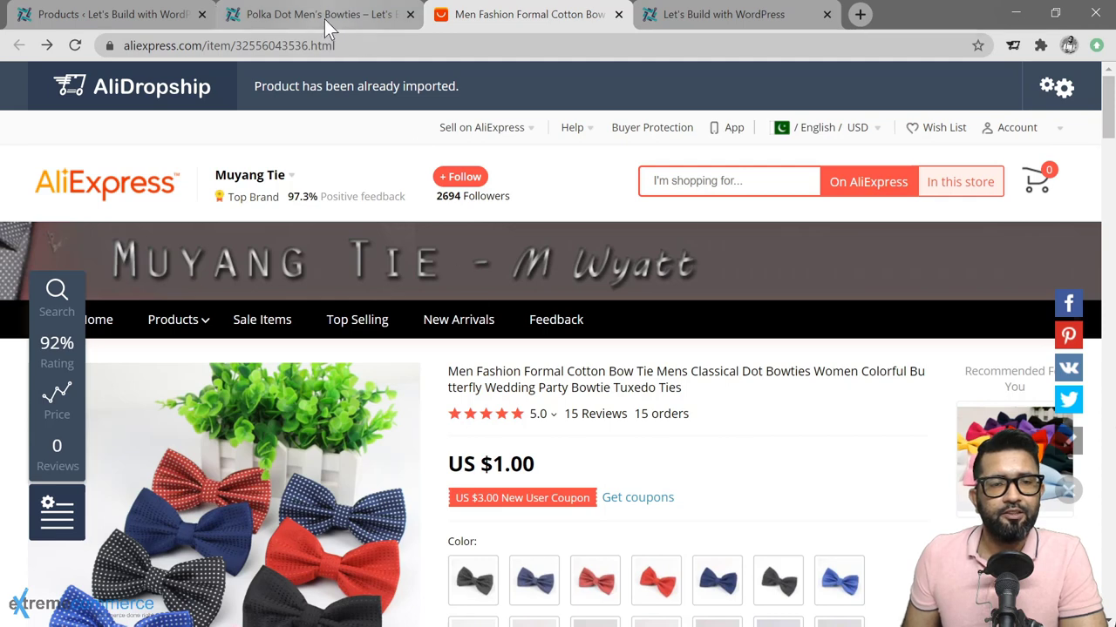
{"action": "left_click", "coordinate": [324, 20]}
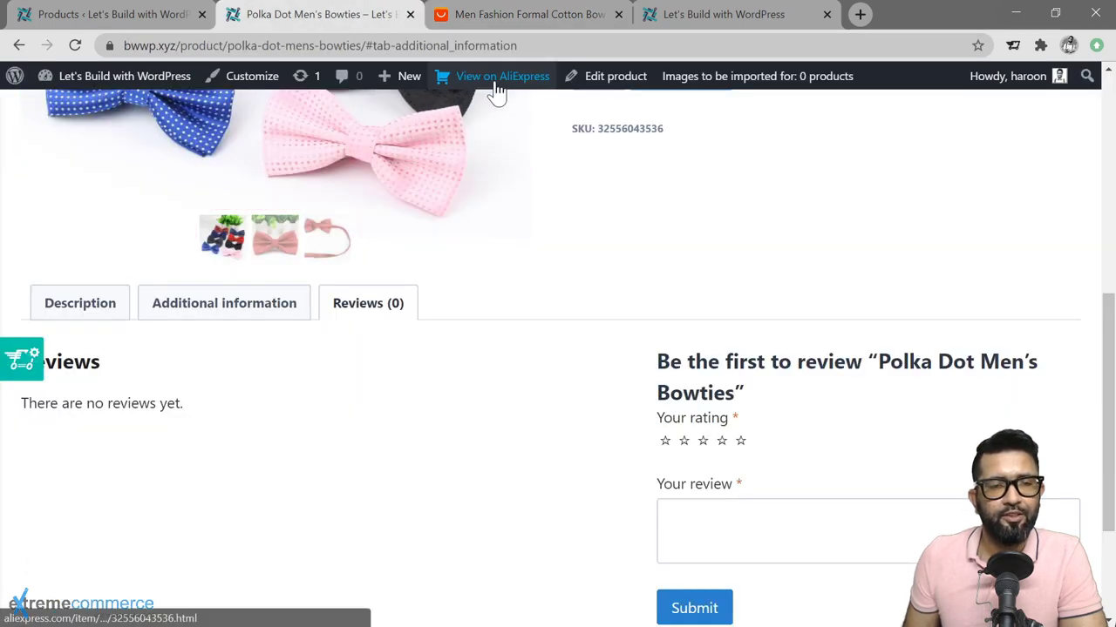
Check the store's product list, return to the bowties' AliExpress listing and go to the AliExpress home page
{"action": "left_click", "coordinate": [131, 17]}
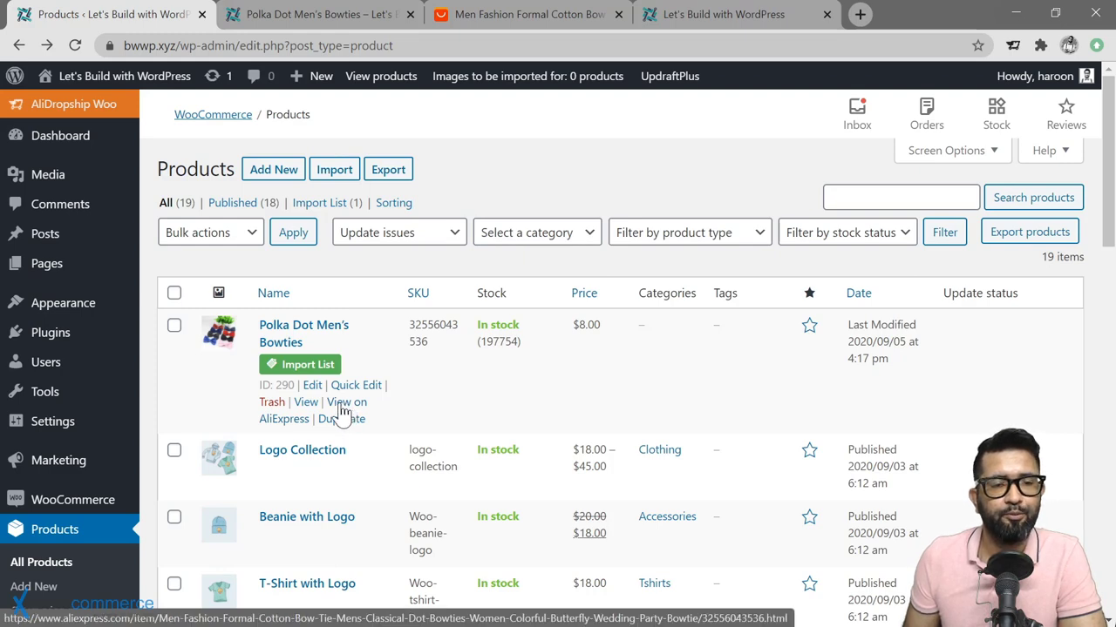
{"action": "left_click", "coordinate": [498, 18]}
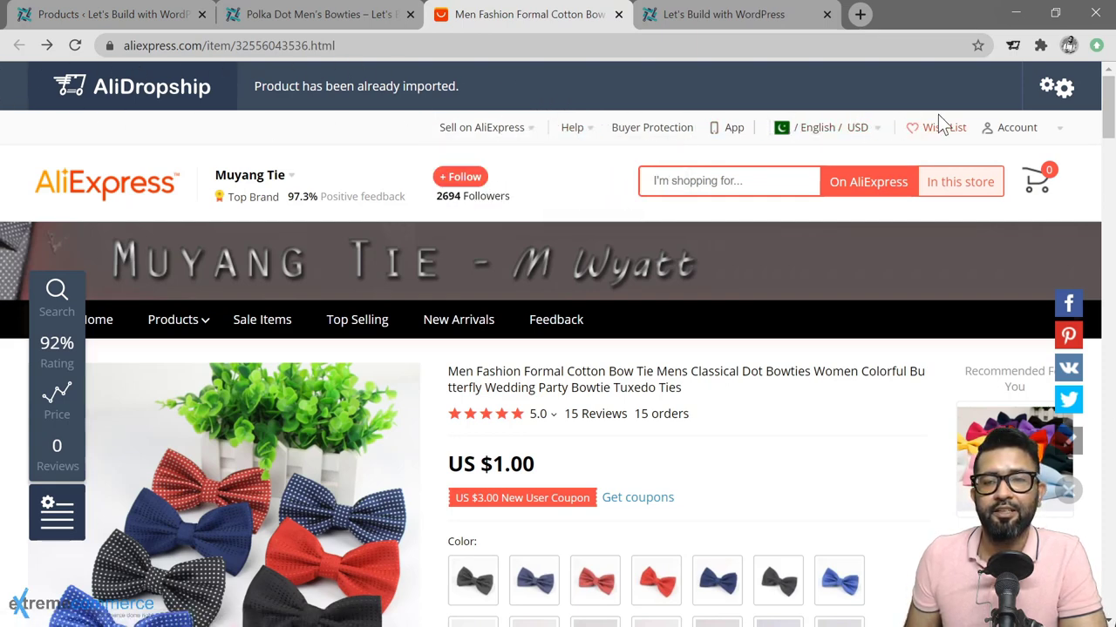
{"action": "mouse_move", "coordinate": [1041, 114]}
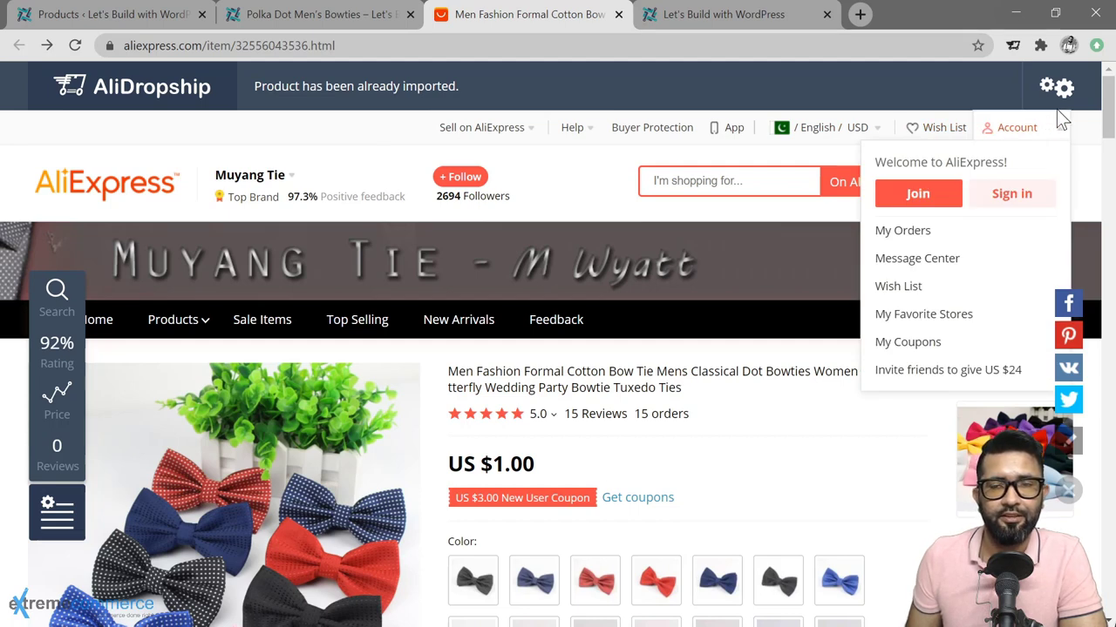
{"action": "left_click", "coordinate": [127, 187]}
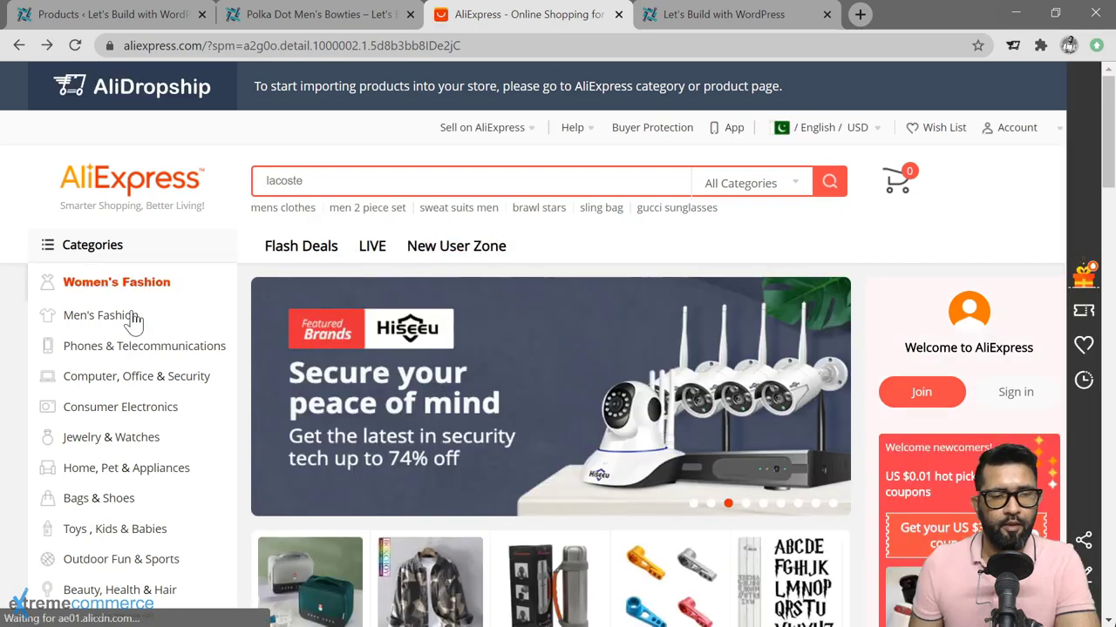
Browse the Accessories category under Men's Fashion on AliExpress and return to the bowties search results
{"action": "mouse_move", "coordinate": [122, 324]}
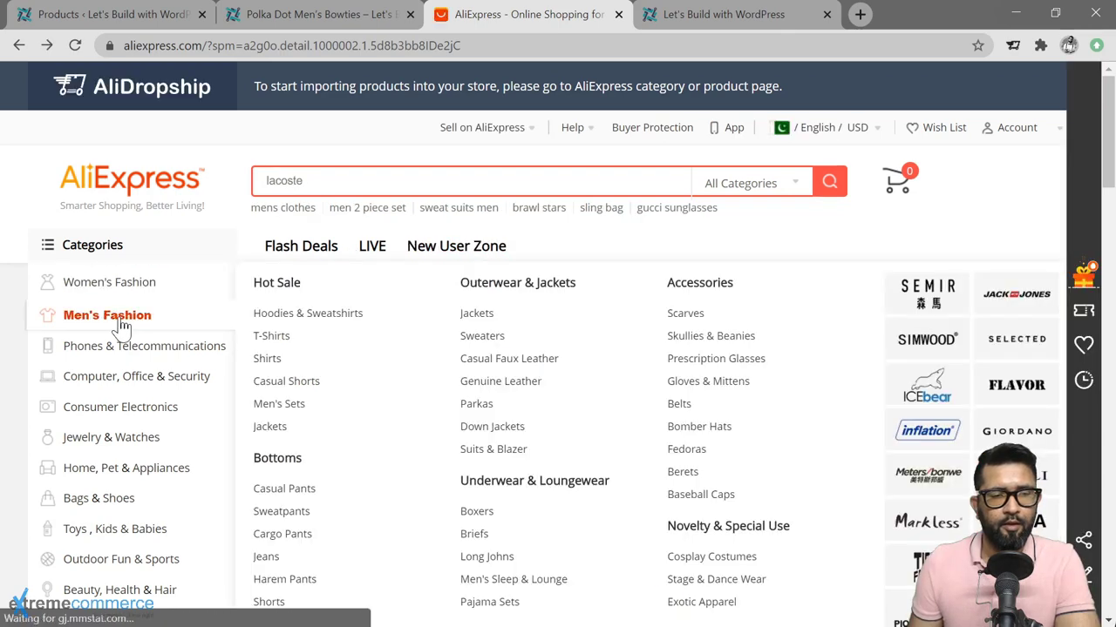
{"action": "left_click", "coordinate": [686, 293]}
{"action": "scroll", "coordinate": [768, 315], "scroll_direction": "down", "scroll_amount": 5}
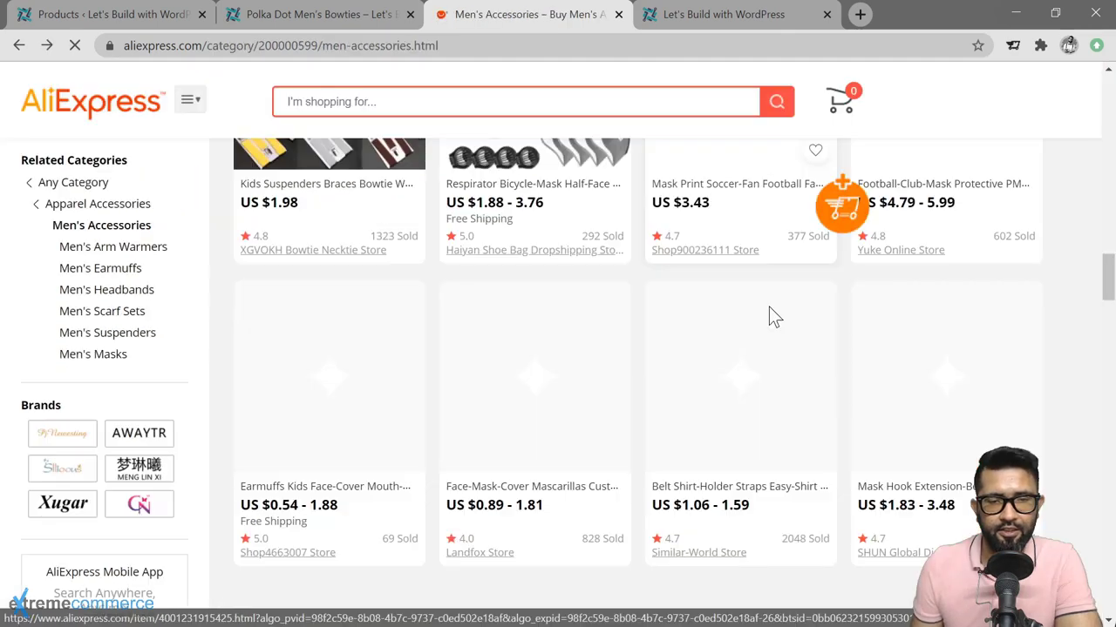
{"action": "scroll", "coordinate": [769, 317], "scroll_direction": "down", "scroll_amount": 5}
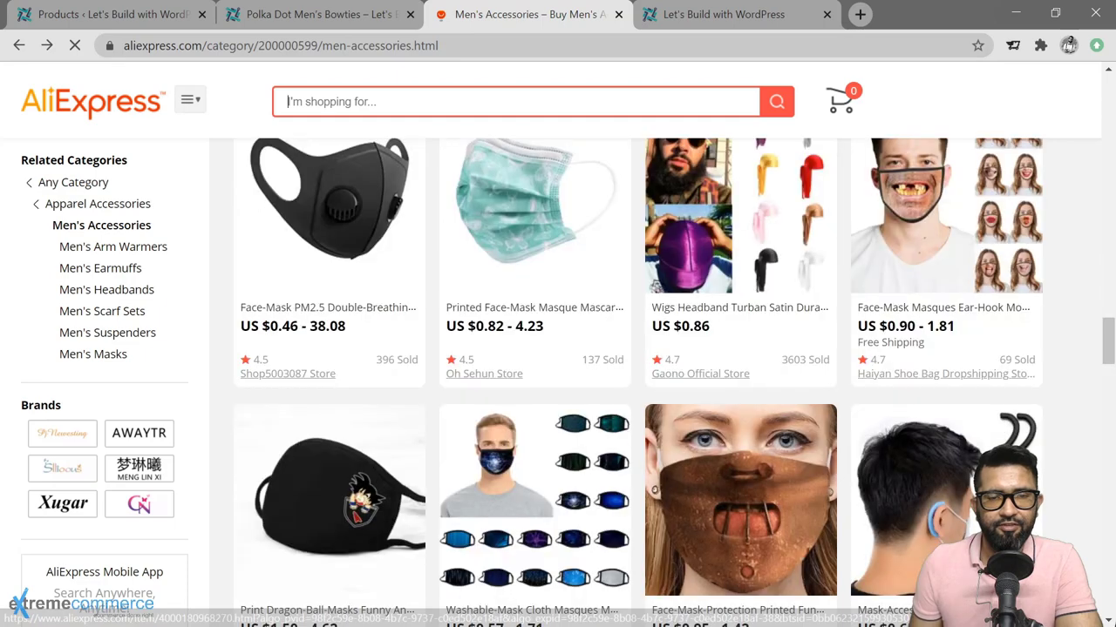
{"action": "key", "text": "alt+Left"}
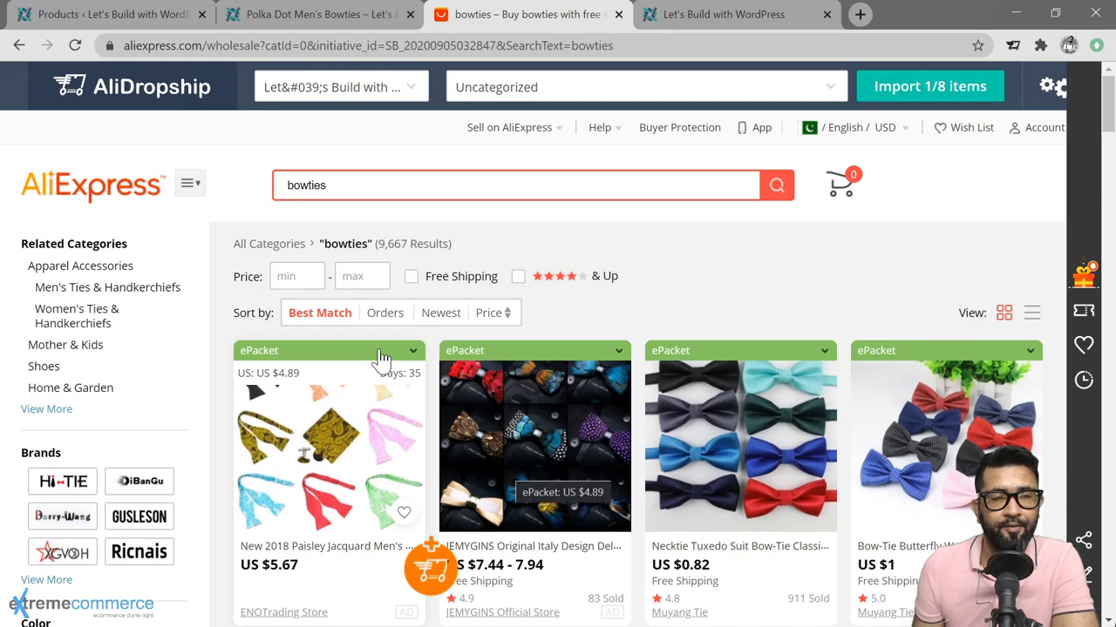
Open the AliDropship import settings, review the shipping options for United States and select ePacket as the default shipping option
{"action": "left_click", "coordinate": [1053, 88]}
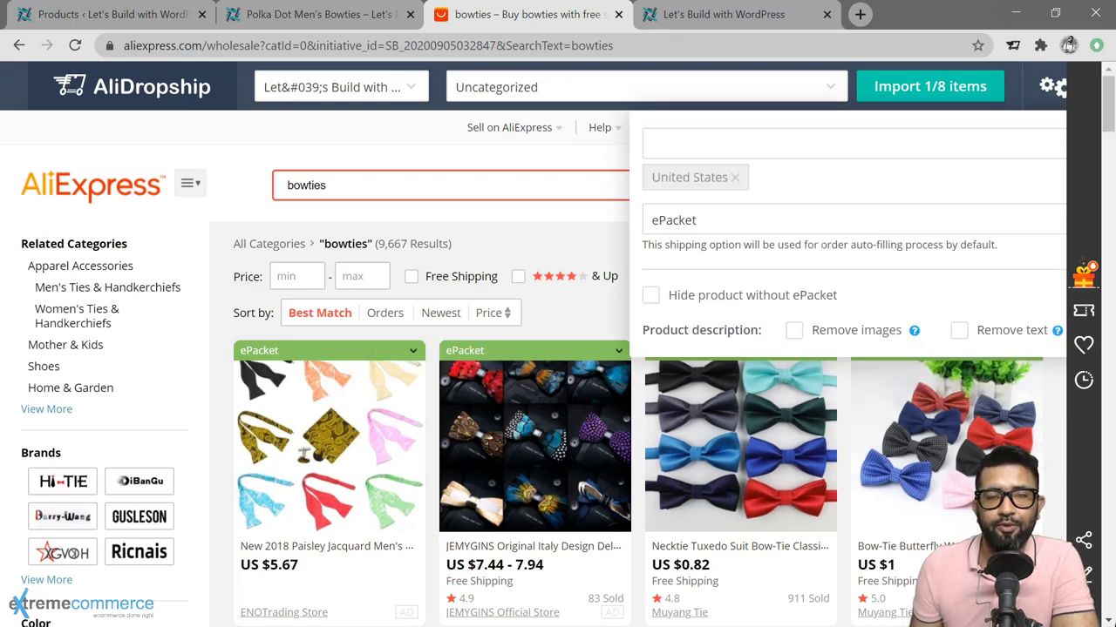
{"action": "left_click", "coordinate": [654, 141]}
{"action": "left_click", "coordinate": [739, 122]}
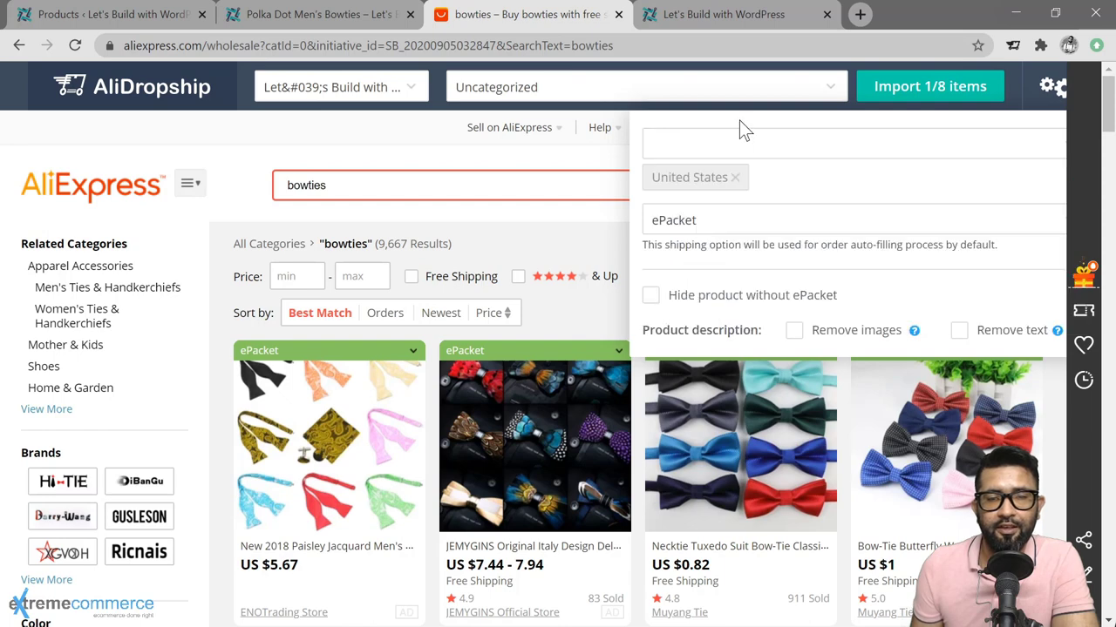
{"action": "left_click", "coordinate": [733, 228]}
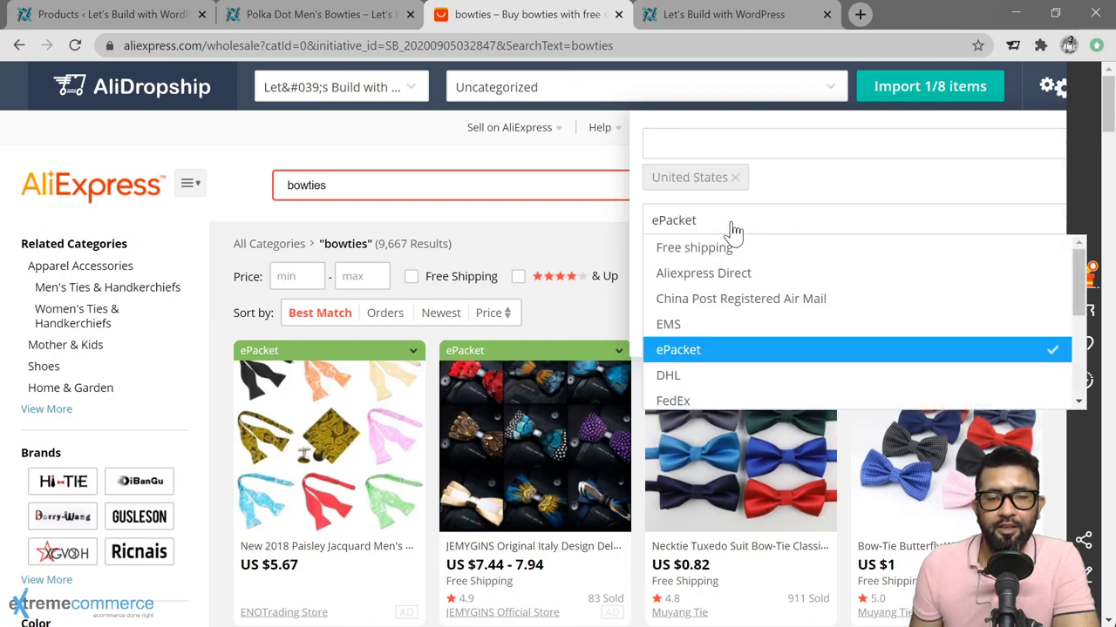
{"action": "left_click", "coordinate": [735, 230]}
{"action": "left_click", "coordinate": [738, 230]}
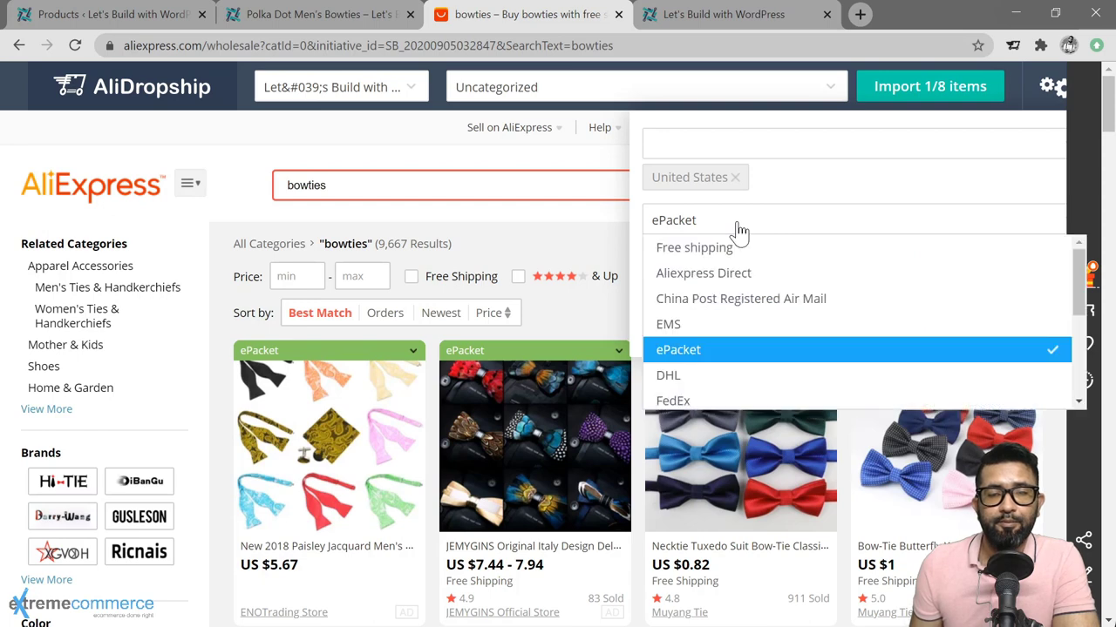
{"action": "left_click", "coordinate": [725, 357]}
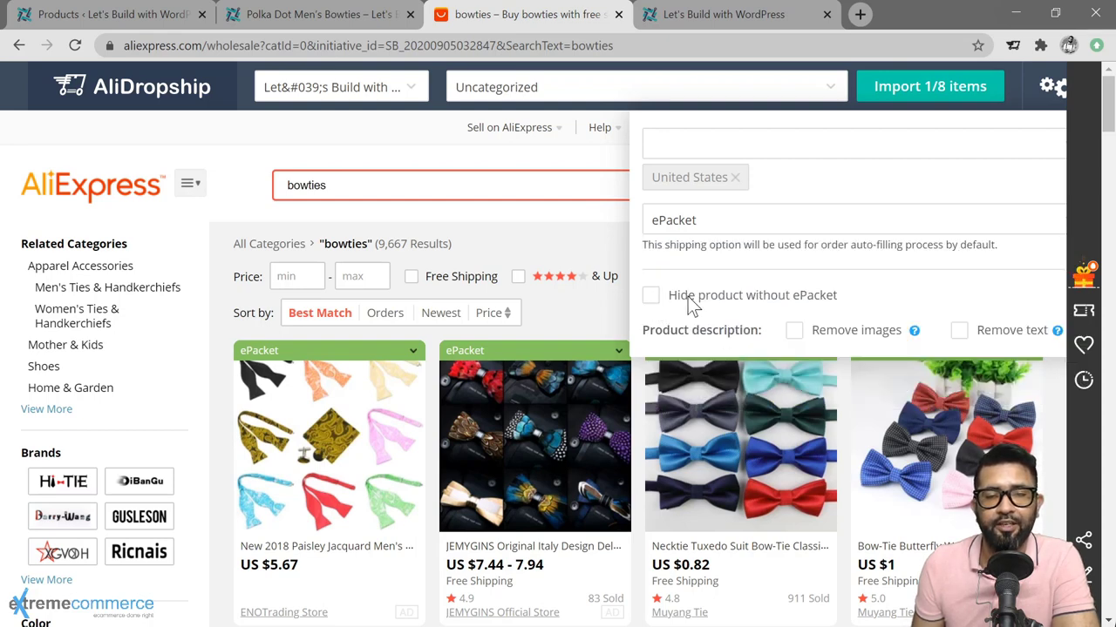
Hide products without ePacket and enable removing images from product descriptions
{"action": "left_click", "coordinate": [652, 296]}
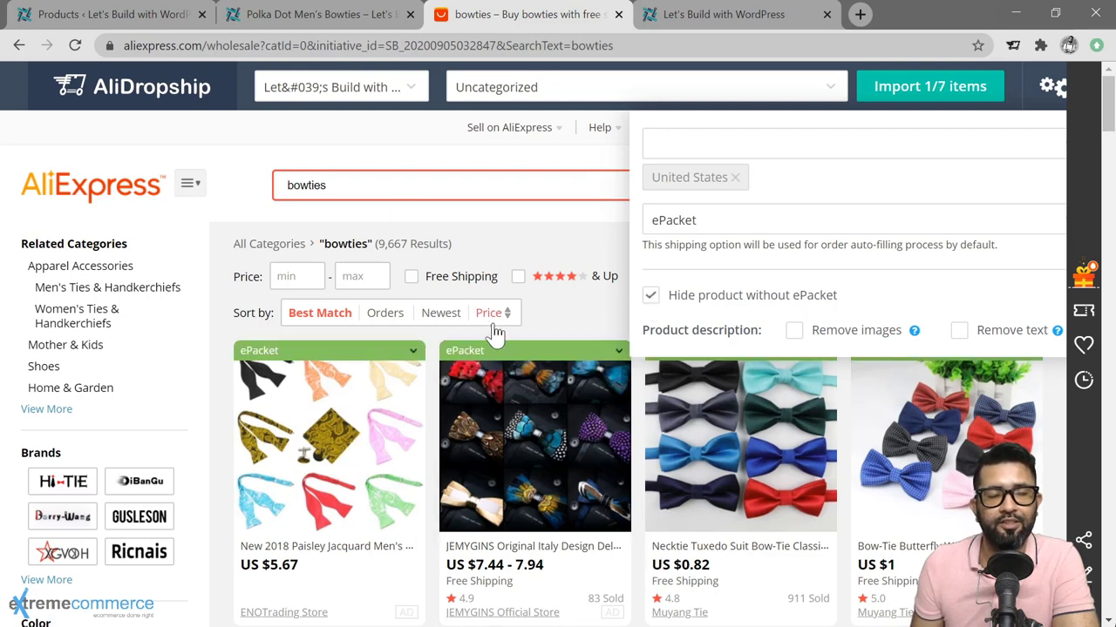
{"action": "mouse_move", "coordinate": [478, 357]}
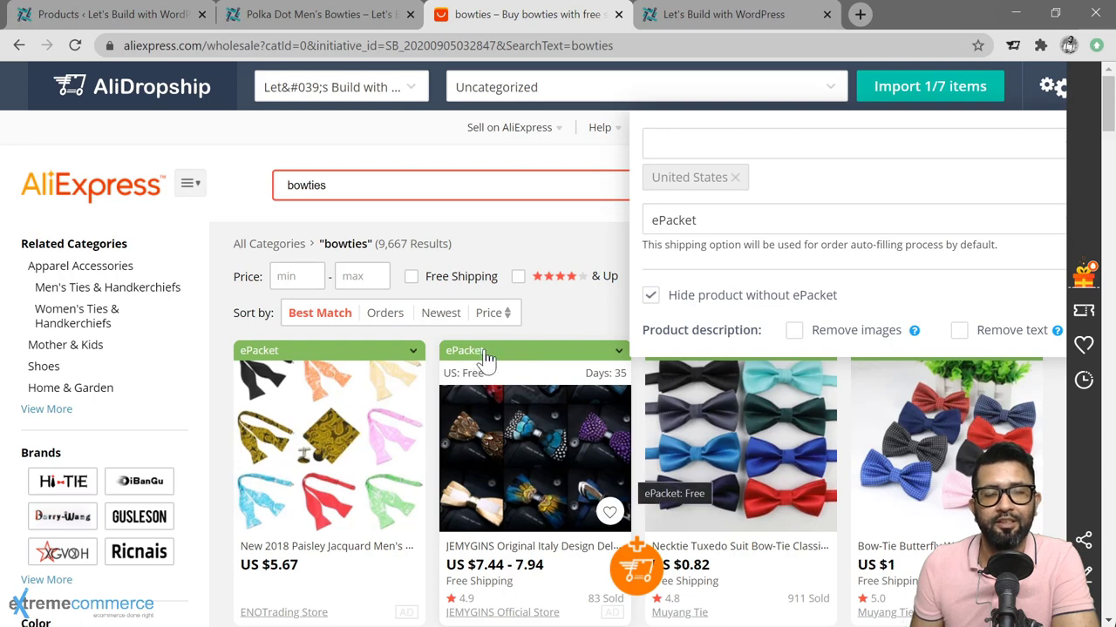
{"action": "mouse_move", "coordinate": [431, 462]}
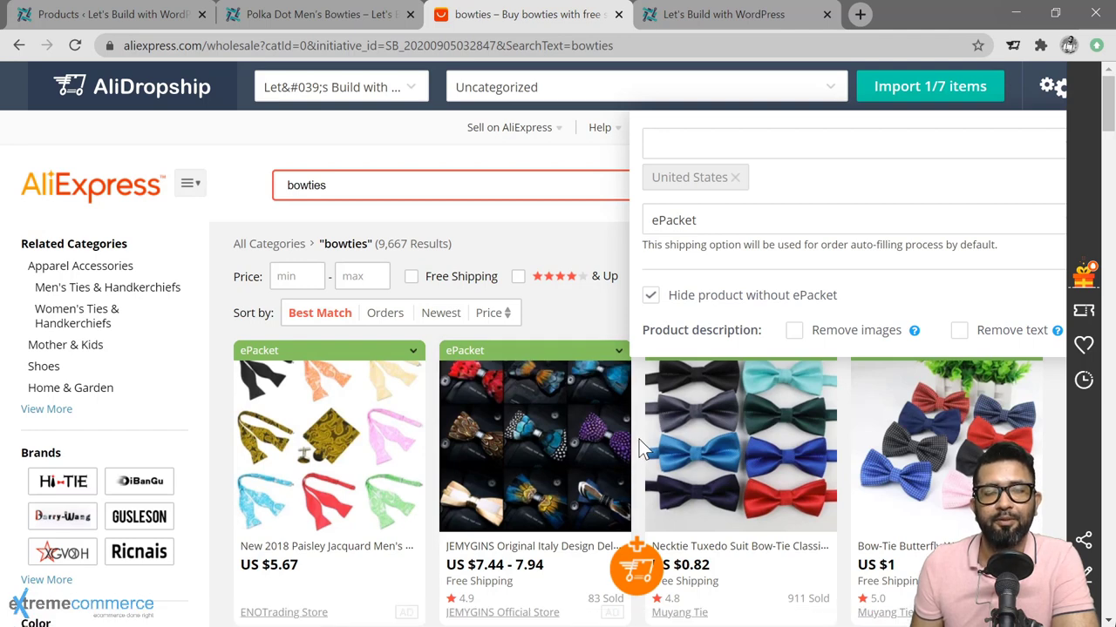
{"action": "scroll", "coordinate": [638, 440], "scroll_direction": "down", "scroll_amount": 1}
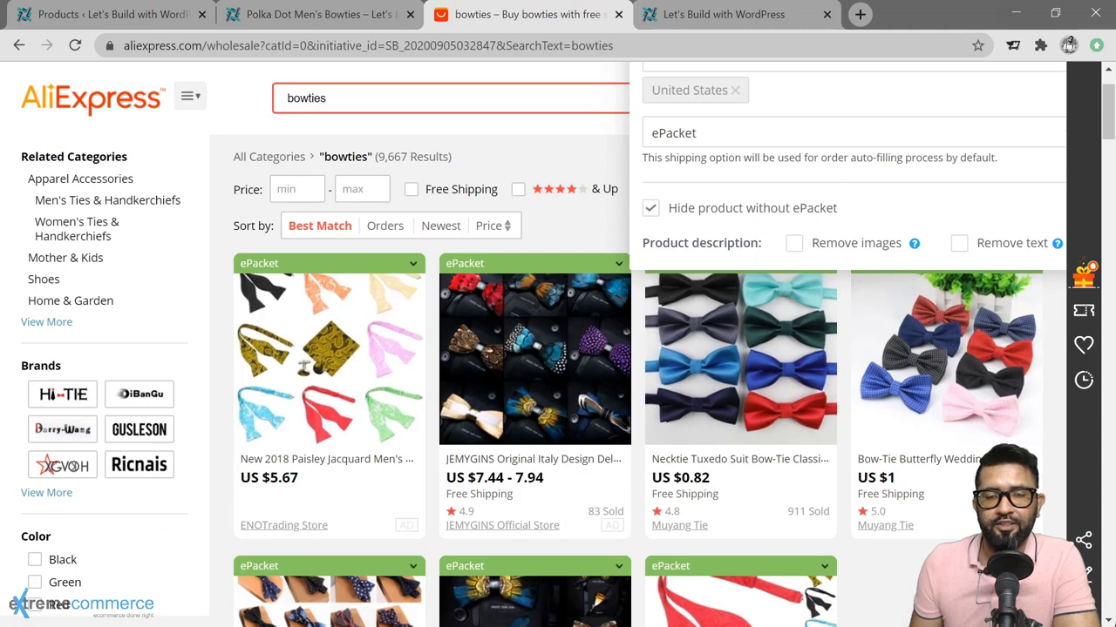
{"action": "left_click", "coordinate": [794, 245]}
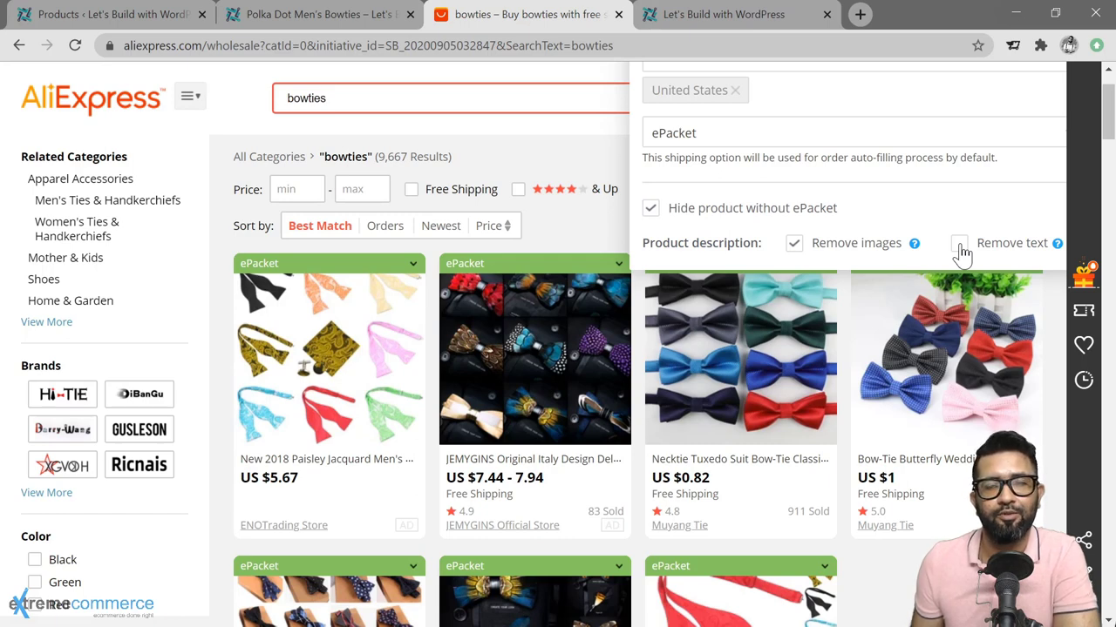
Check the import bar's target store choices and the WordPress store connected in the AliDropship extension
{"action": "scroll", "coordinate": [399, 109], "scroll_direction": "up", "scroll_amount": 1}
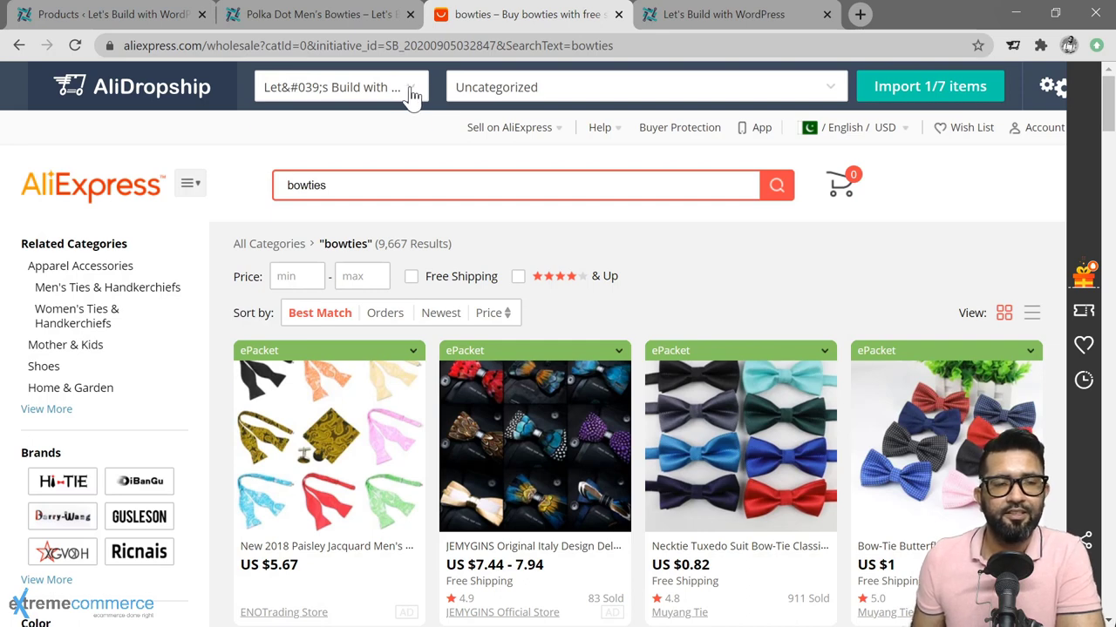
{"action": "left_click", "coordinate": [412, 92]}
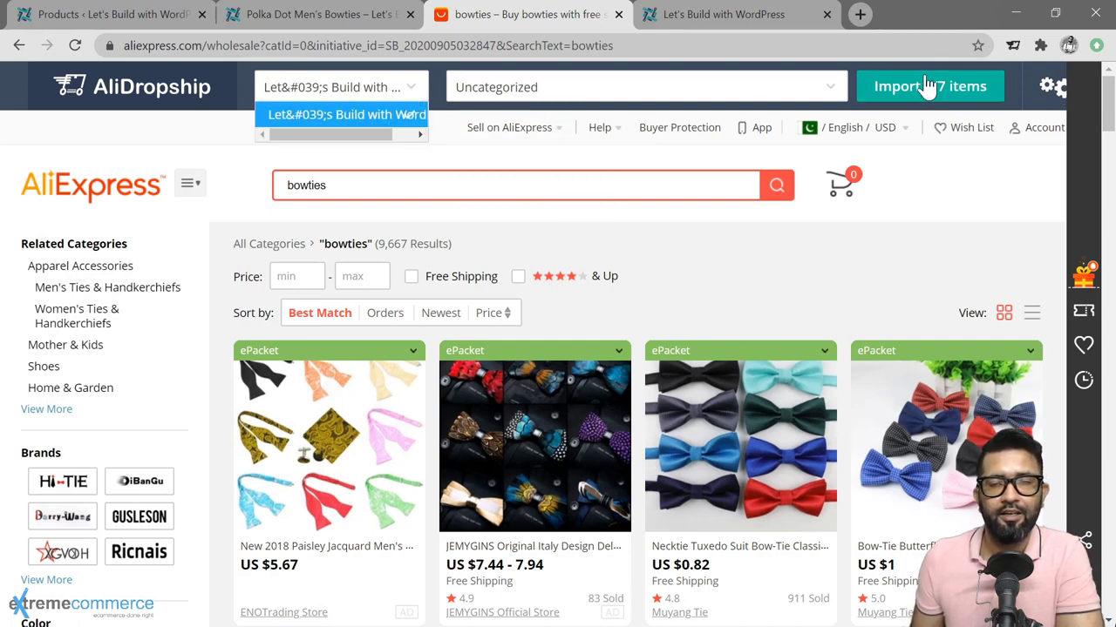
{"action": "left_click", "coordinate": [1009, 45]}
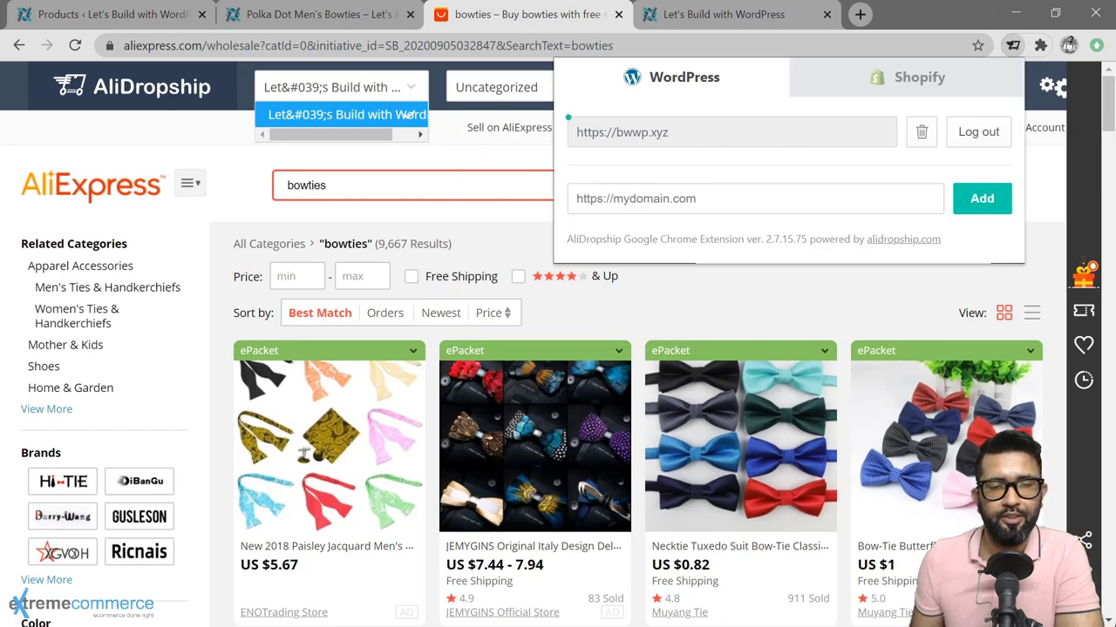
{"action": "left_click", "coordinate": [388, 98]}
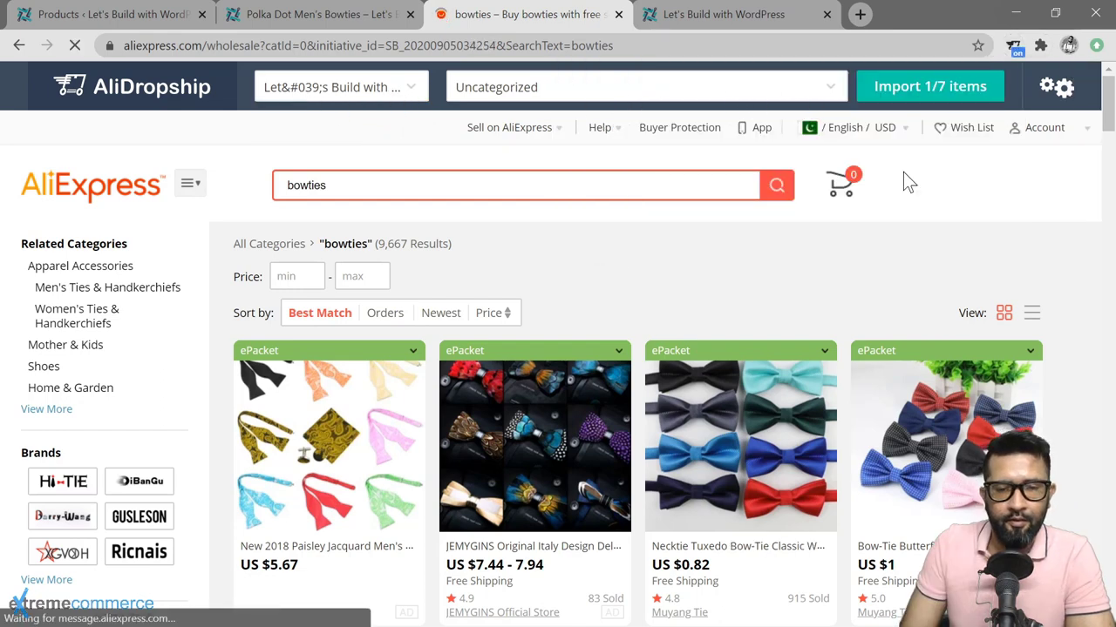
Go through the bowties search results and bulk-import 4 of the 7 listed items into the store's Uncategorized category
{"action": "scroll", "coordinate": [876, 199], "scroll_direction": "down", "scroll_amount": 2}
{"action": "mouse_move", "coordinate": [635, 387]}
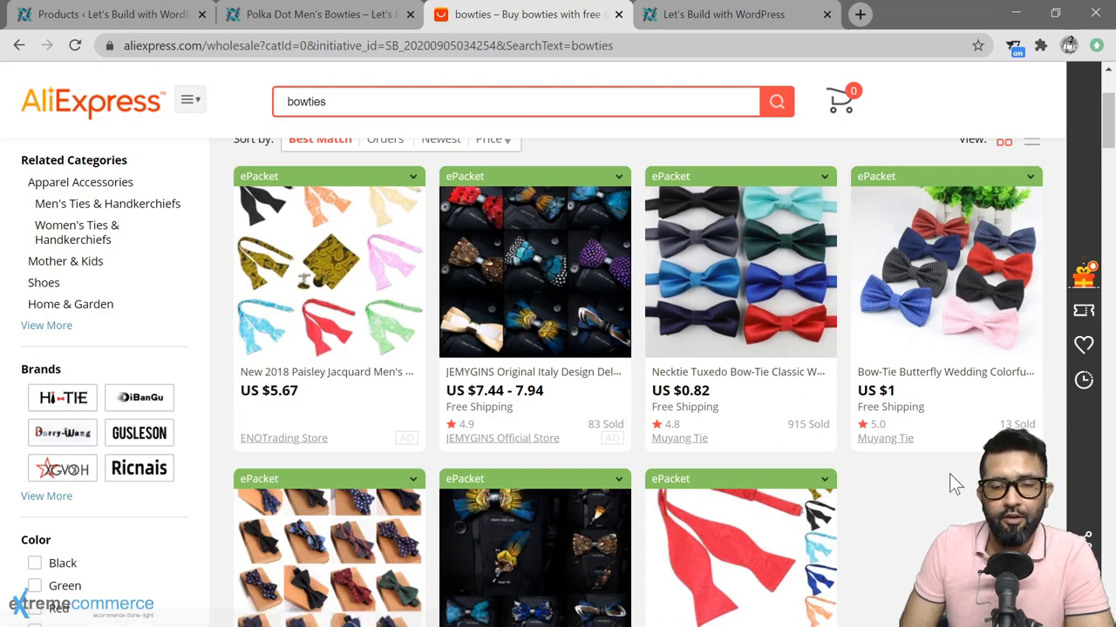
{"action": "scroll", "coordinate": [951, 477], "scroll_direction": "down", "scroll_amount": 2}
{"action": "scroll", "coordinate": [949, 474], "scroll_direction": "down", "scroll_amount": 2}
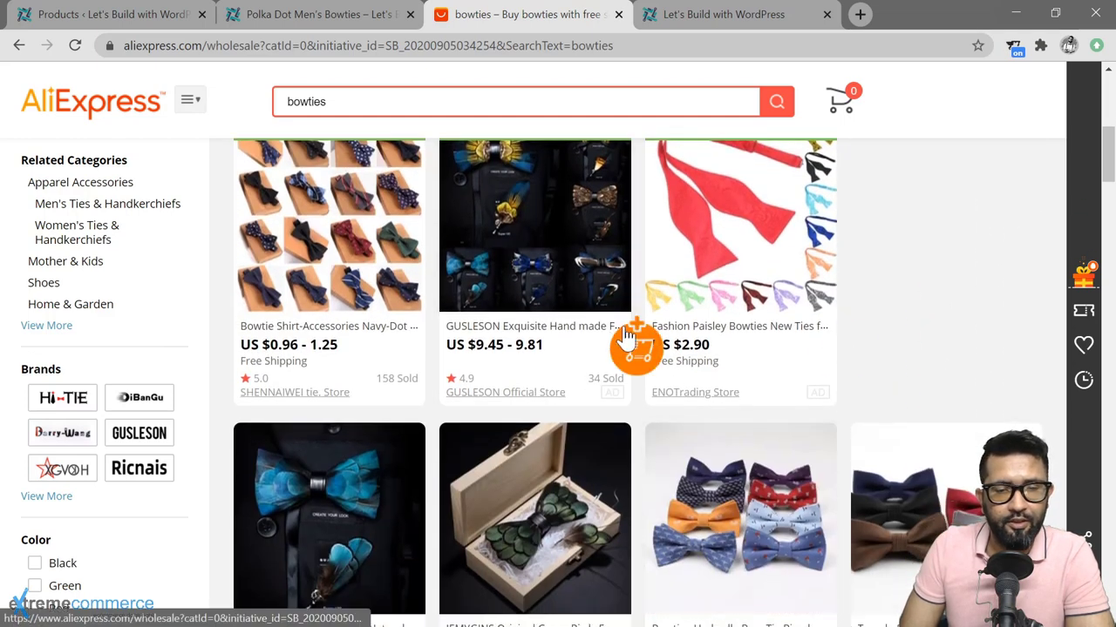
{"action": "scroll", "coordinate": [541, 453], "scroll_direction": "down", "scroll_amount": 2}
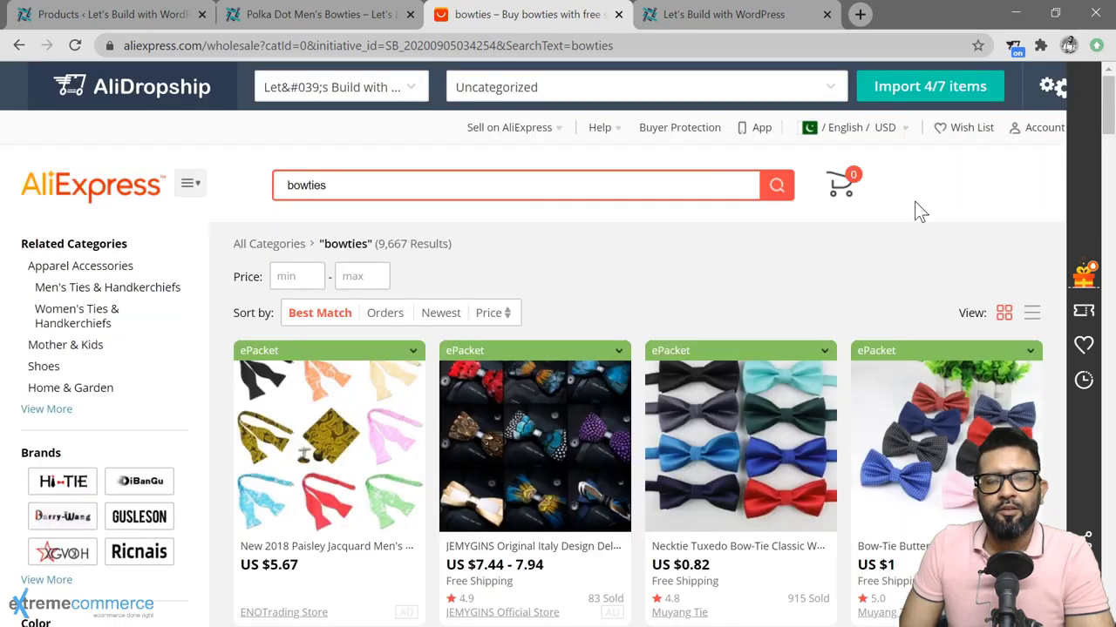
{"action": "scroll", "coordinate": [914, 201], "scroll_direction": "up", "scroll_amount": 10}
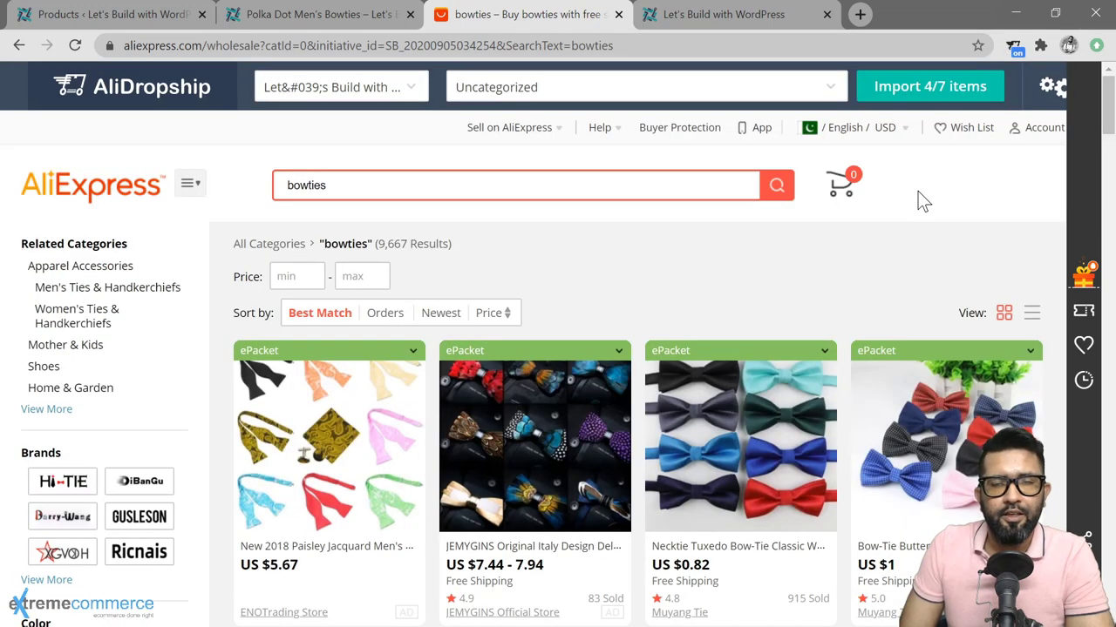
{"action": "left_click", "coordinate": [909, 103]}
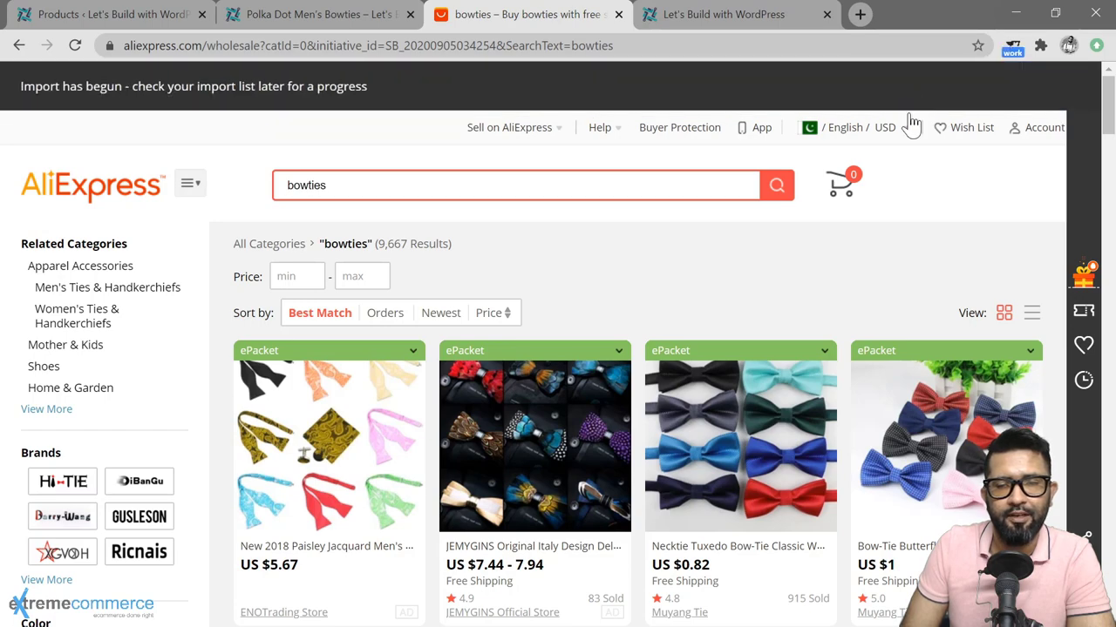
Return to the store's product list and look over the newly imported bowties, including their images, stock and prices
{"action": "left_click", "coordinate": [100, 13]}
{"action": "scroll", "coordinate": [238, 331], "scroll_direction": "down", "scroll_amount": 6}
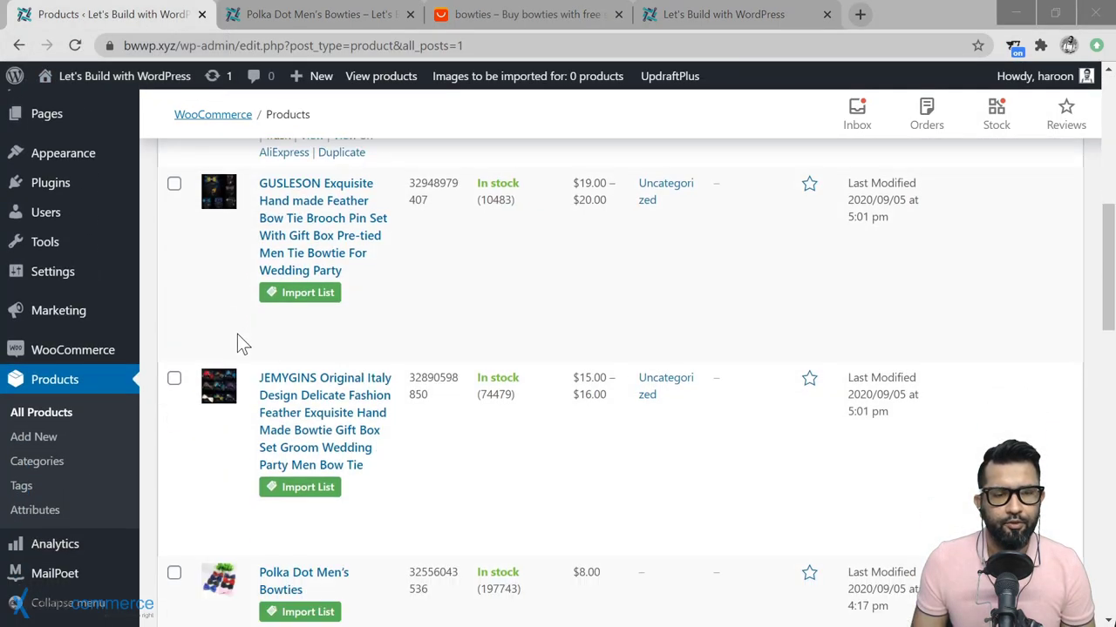
{"action": "scroll", "coordinate": [237, 334], "scroll_direction": "down", "scroll_amount": 2}
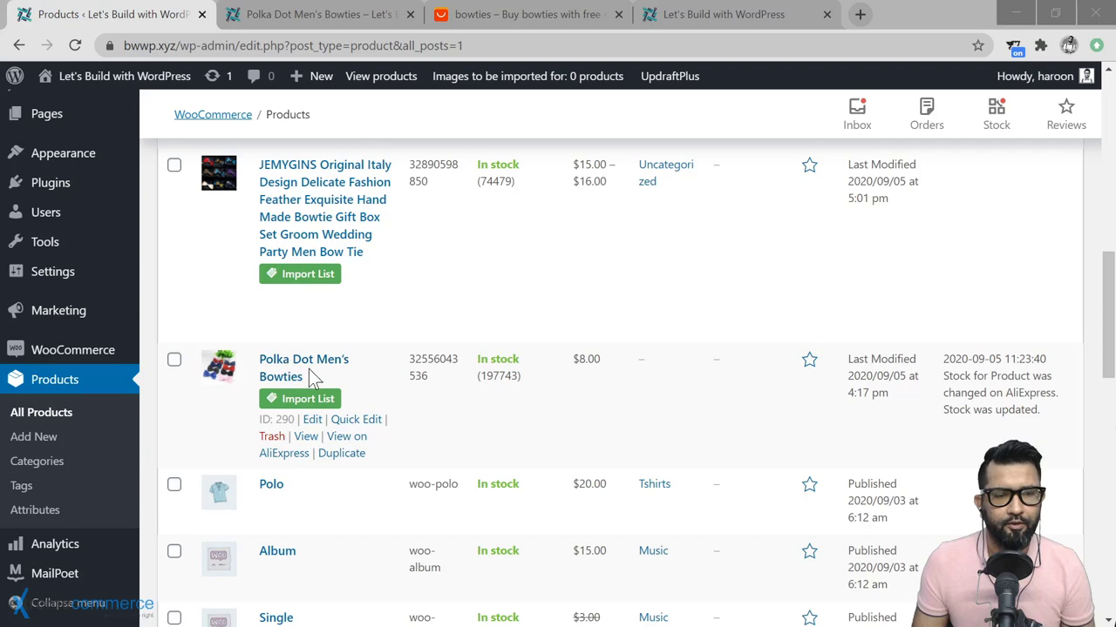
{"action": "scroll", "coordinate": [225, 312], "scroll_direction": "up", "scroll_amount": 5}
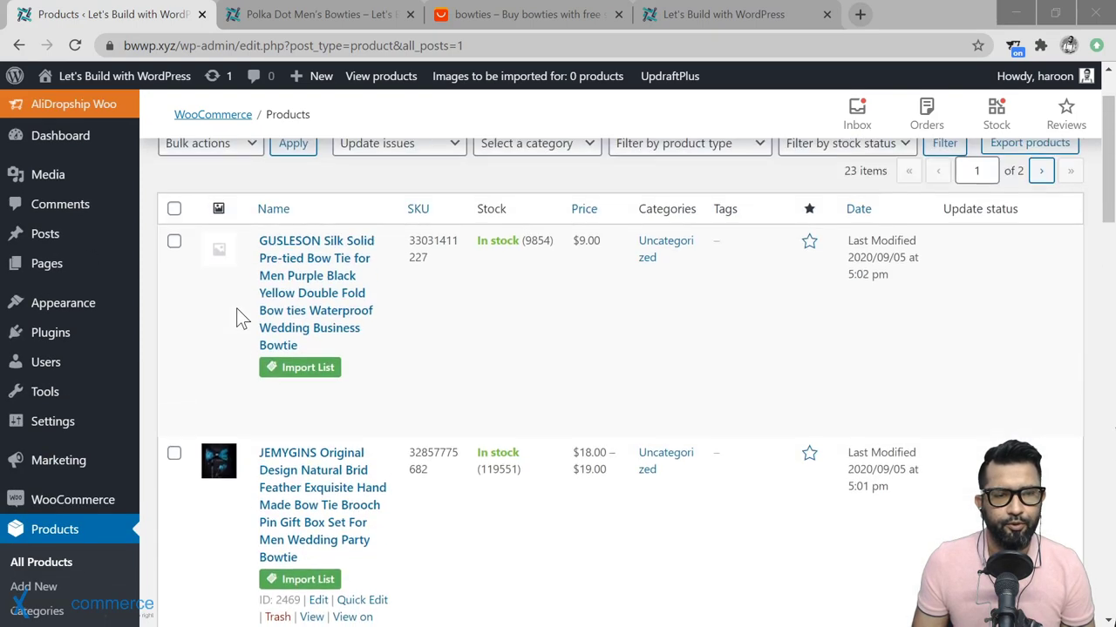
{"action": "scroll", "coordinate": [349, 140], "scroll_direction": "up", "scroll_amount": 1}
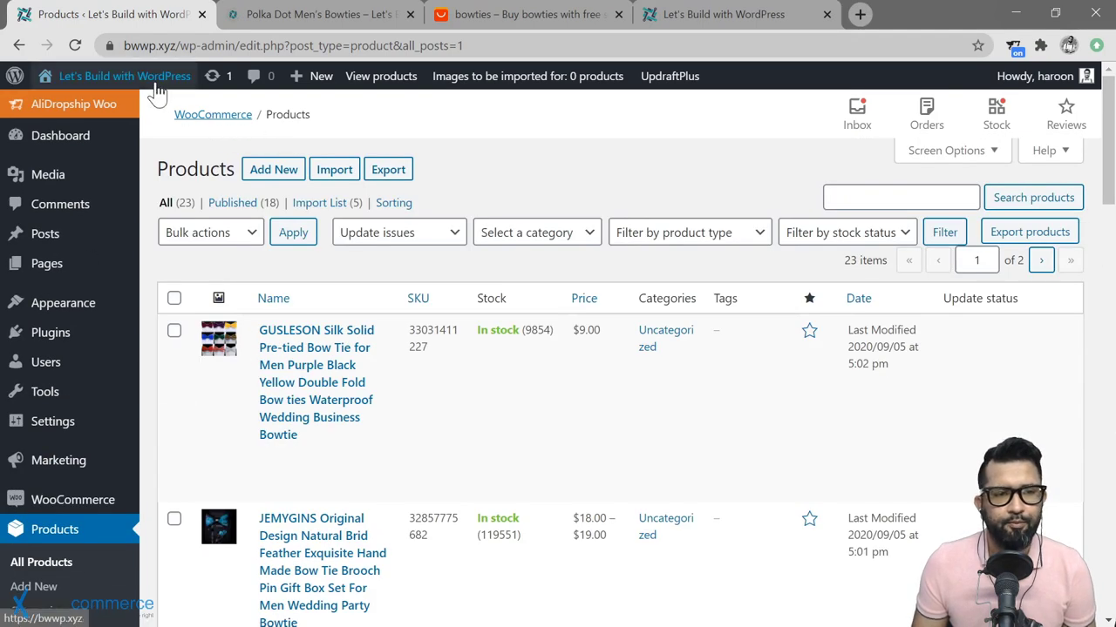
Open the live store site in an incognito window and view its Shop page
{"action": "mouse_move", "coordinate": [155, 84]}
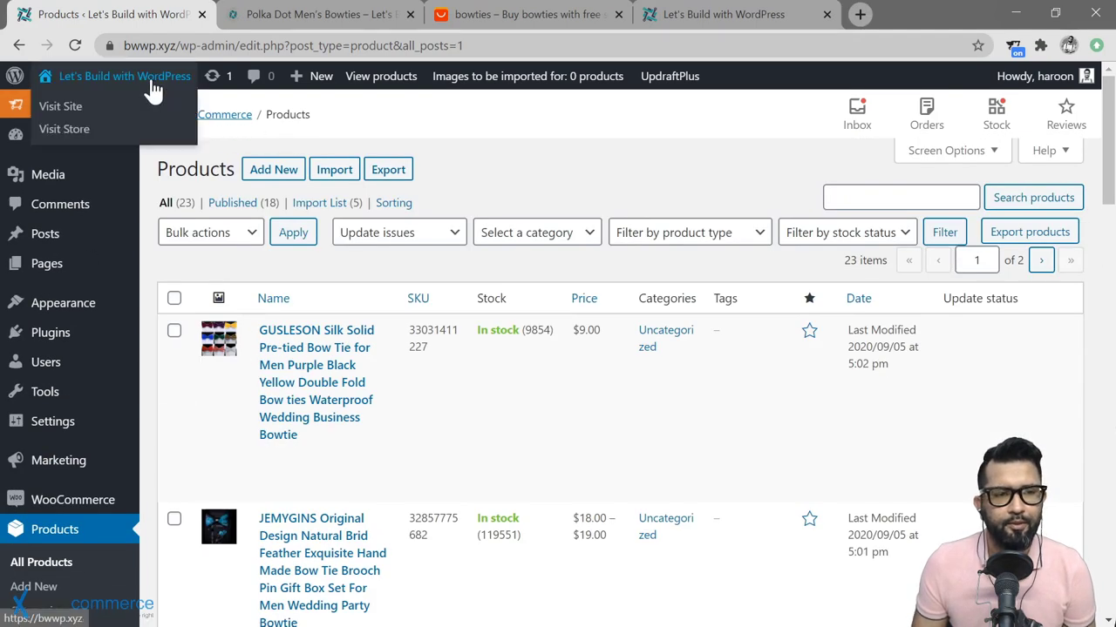
{"action": "right_click", "coordinate": [68, 115]}
{"action": "left_click", "coordinate": [158, 158]}
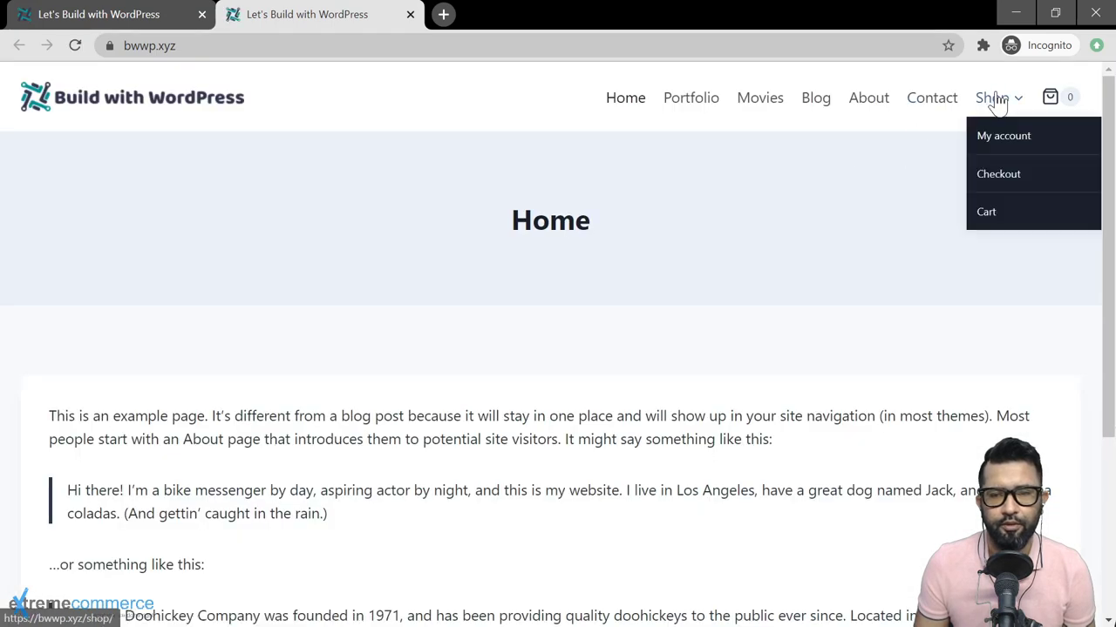
{"action": "left_click", "coordinate": [993, 103]}
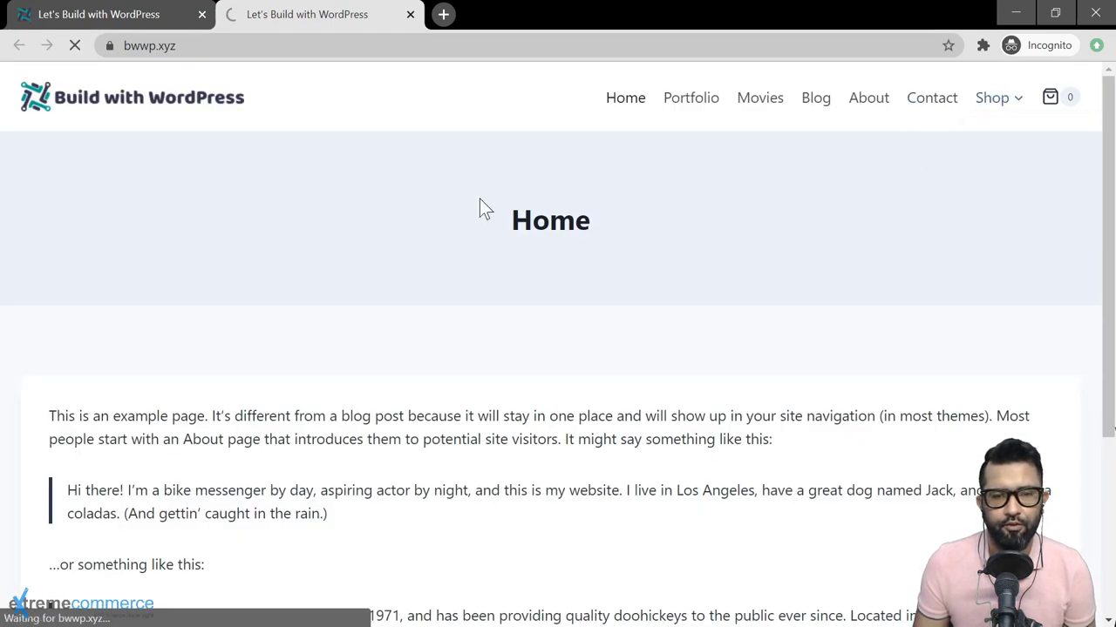
{"action": "scroll", "coordinate": [445, 198], "scroll_direction": "down", "scroll_amount": 5}
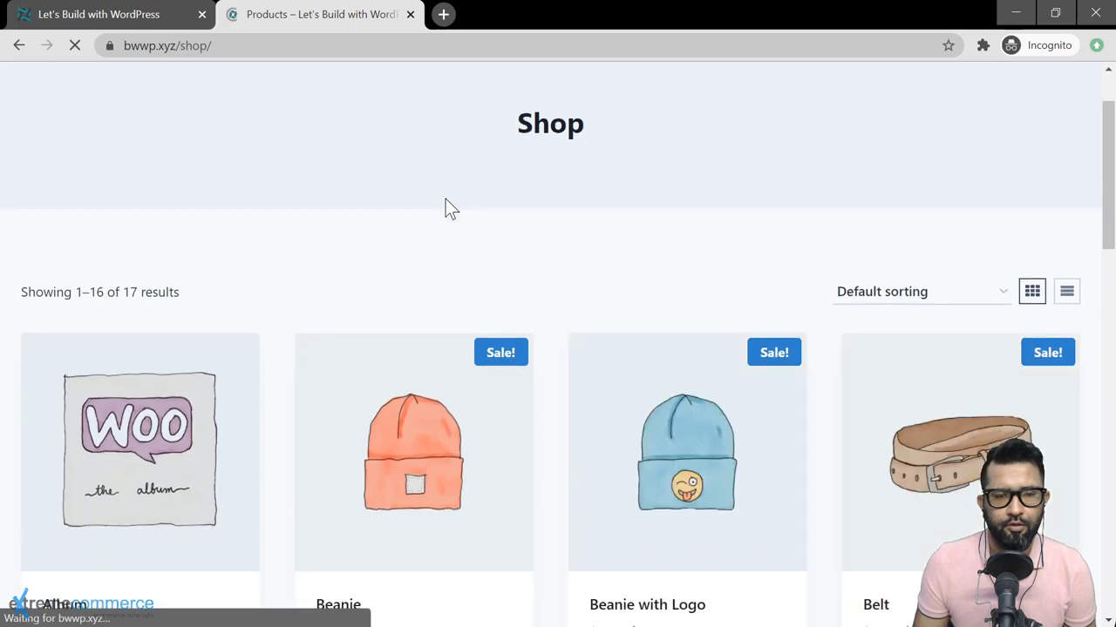
Check the live shop listing for the bowties and quick-edit Polka Dot Men's Bowties in the store admin to status Published
{"action": "scroll", "coordinate": [446, 199], "scroll_direction": "down", "scroll_amount": 7}
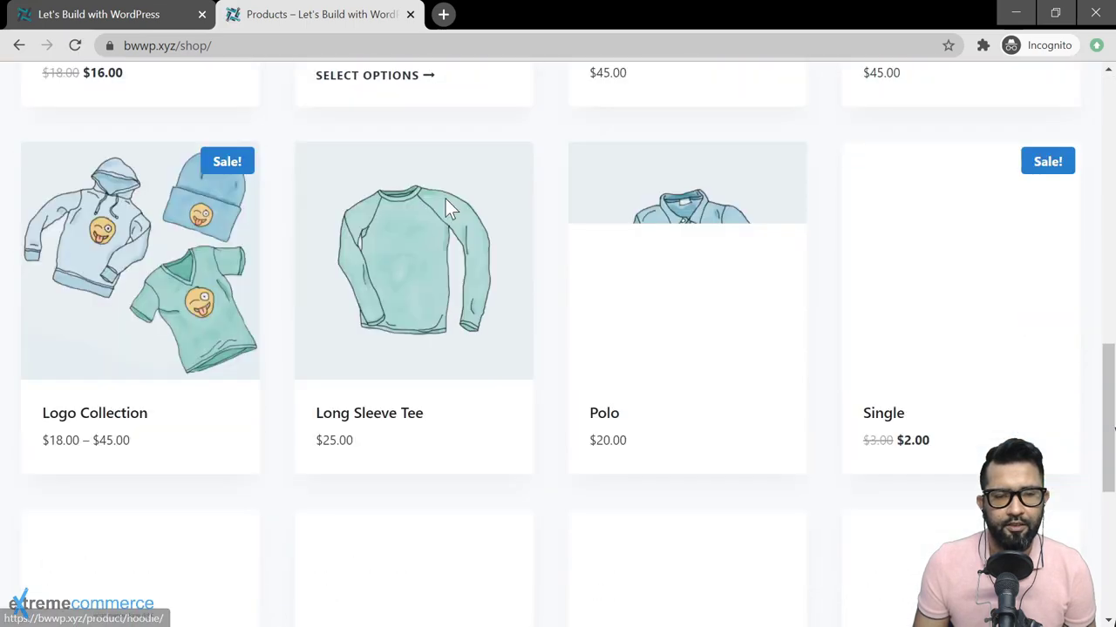
{"action": "scroll", "coordinate": [446, 199], "scroll_direction": "down", "scroll_amount": 5}
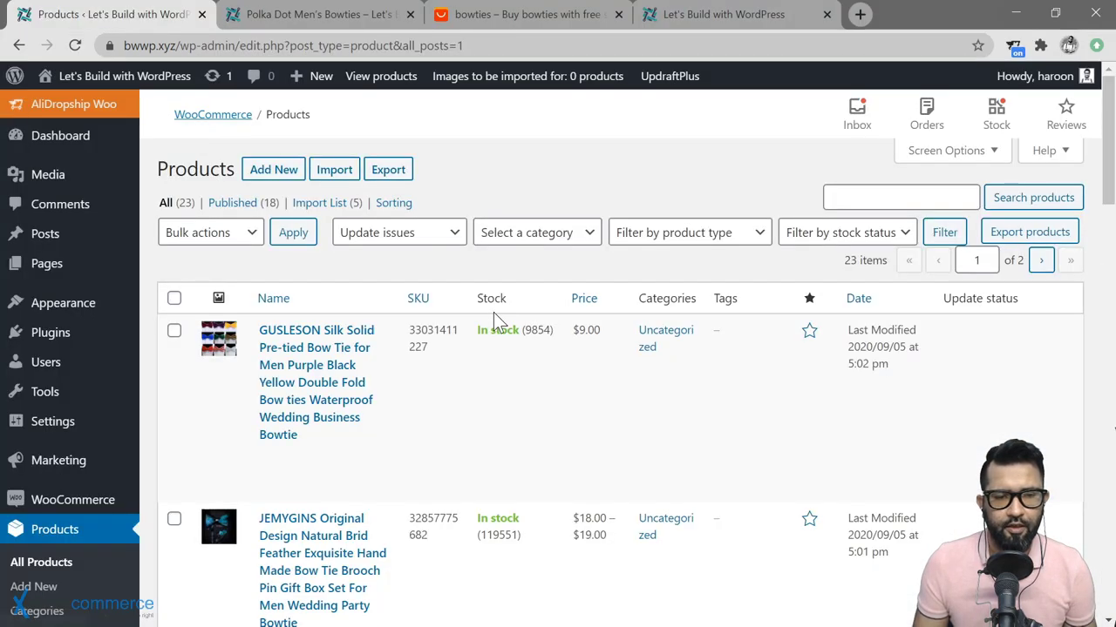
{"action": "scroll", "coordinate": [471, 372], "scroll_direction": "down", "scroll_amount": 1}
{"action": "scroll", "coordinate": [472, 372], "scroll_direction": "down", "scroll_amount": 8}
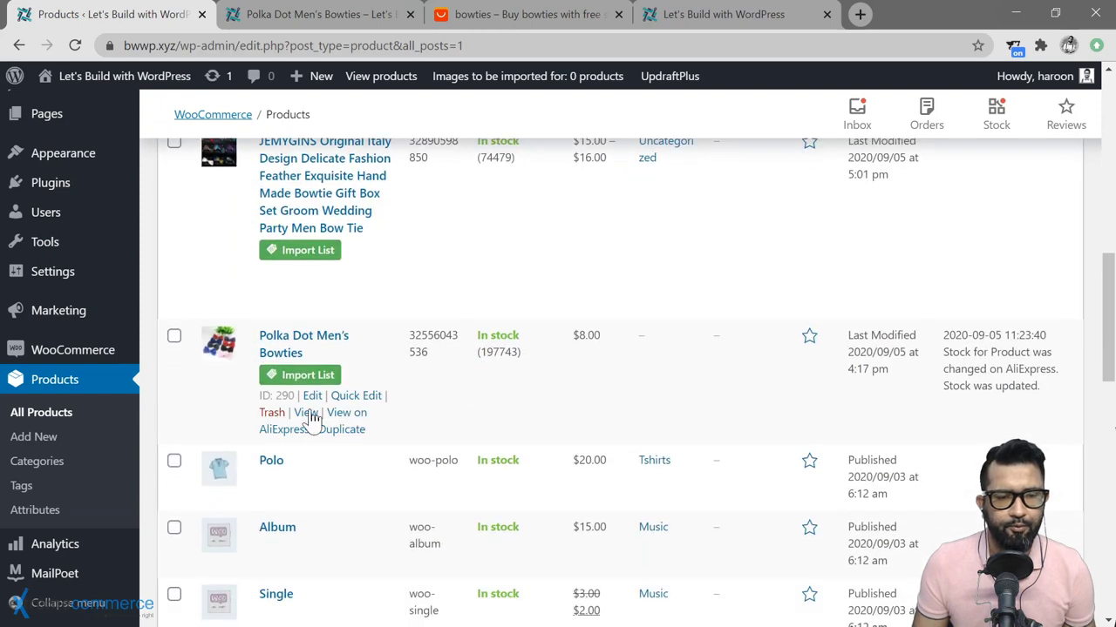
{"action": "left_click", "coordinate": [356, 395]}
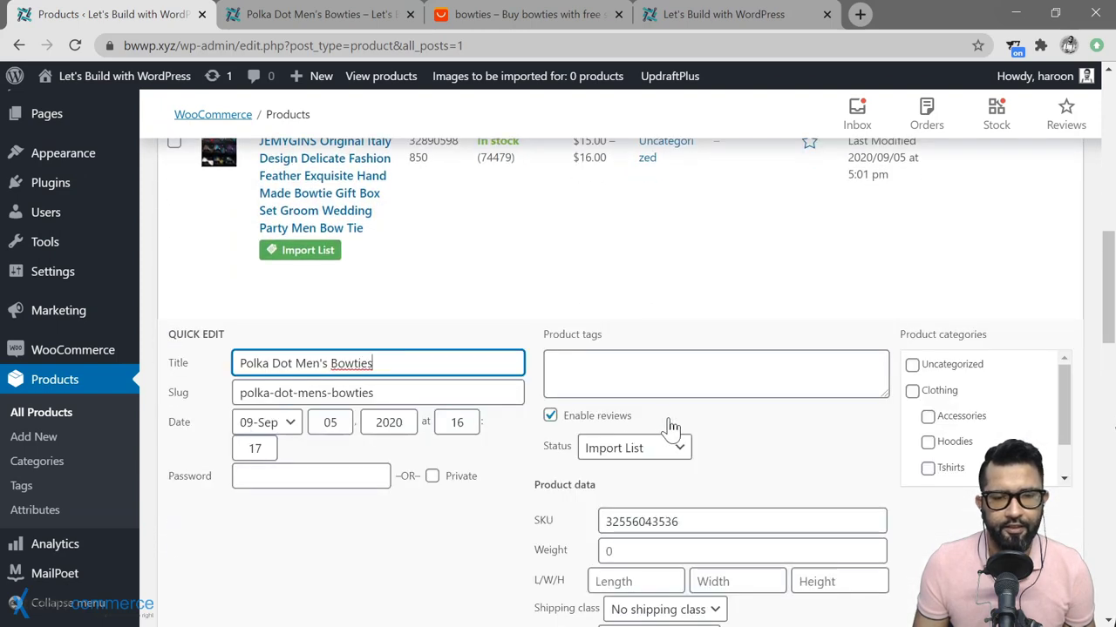
{"action": "scroll", "coordinate": [656, 345], "scroll_direction": "down", "scroll_amount": 1}
{"action": "left_click", "coordinate": [656, 277]}
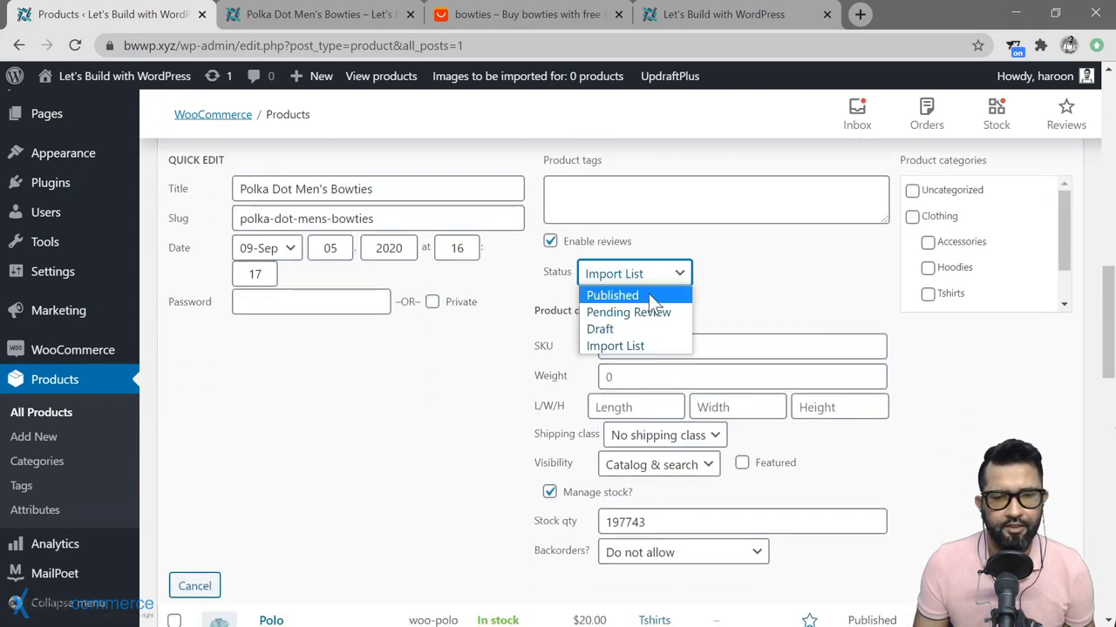
{"action": "left_click", "coordinate": [640, 294]}
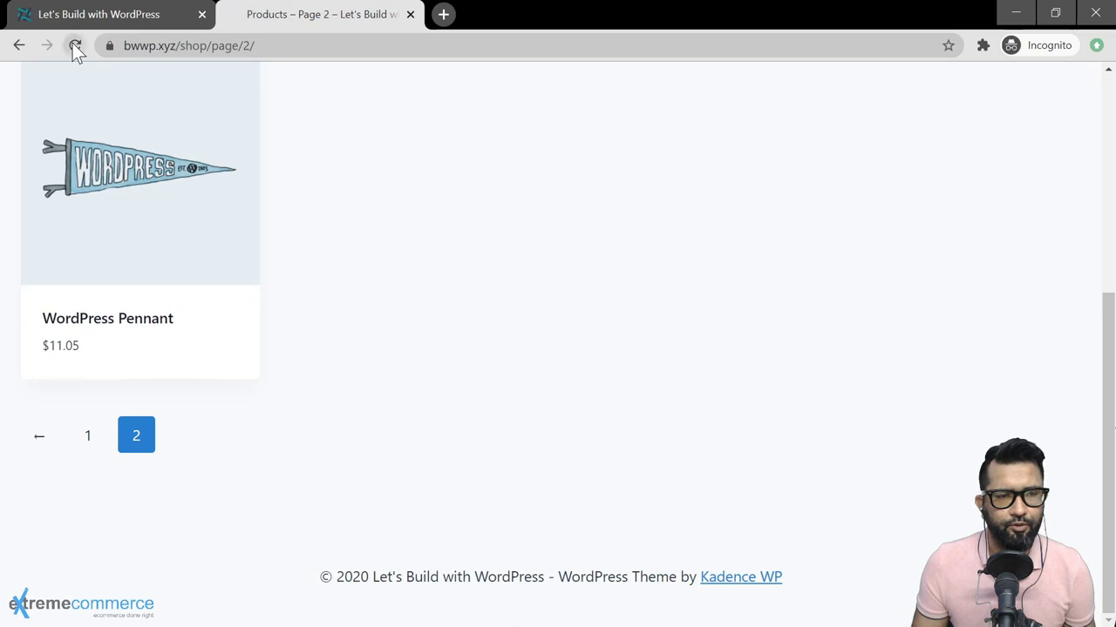
Reload the live shop in the incognito window and open the Polka Dot Men's Bowties product from its first page
{"action": "left_click", "coordinate": [74, 45]}
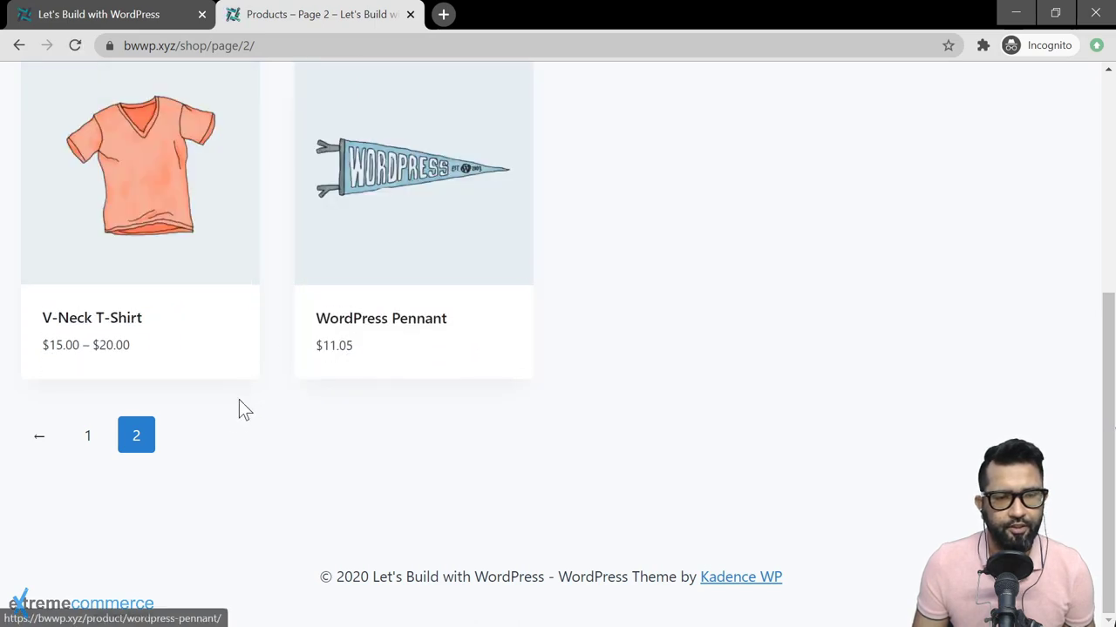
{"action": "left_click", "coordinate": [87, 437]}
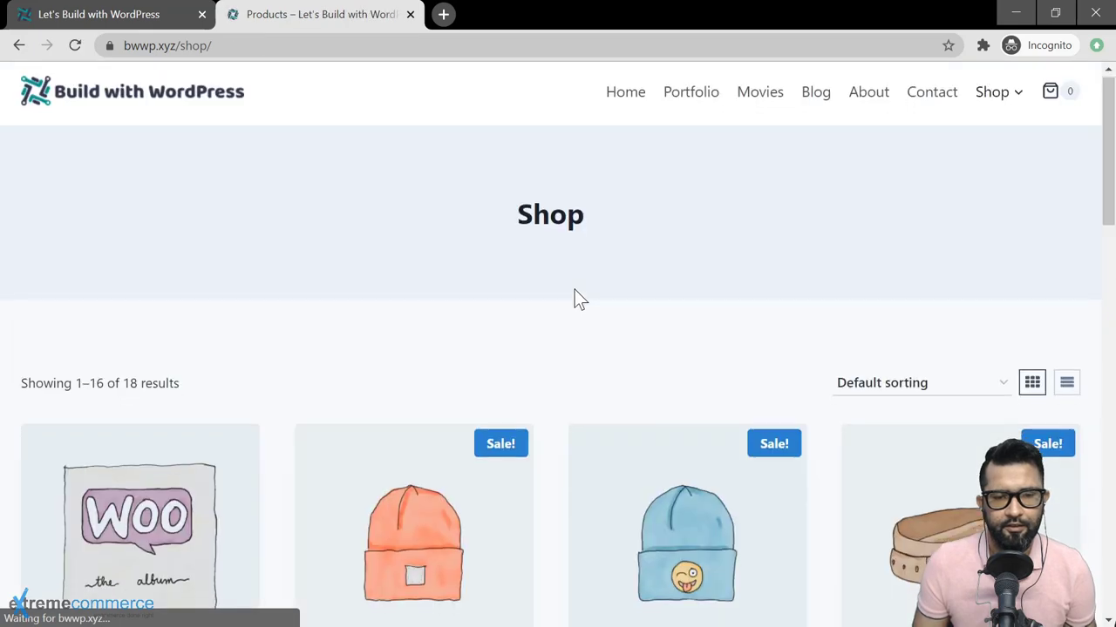
{"action": "scroll", "coordinate": [575, 296], "scroll_direction": "down", "scroll_amount": 7}
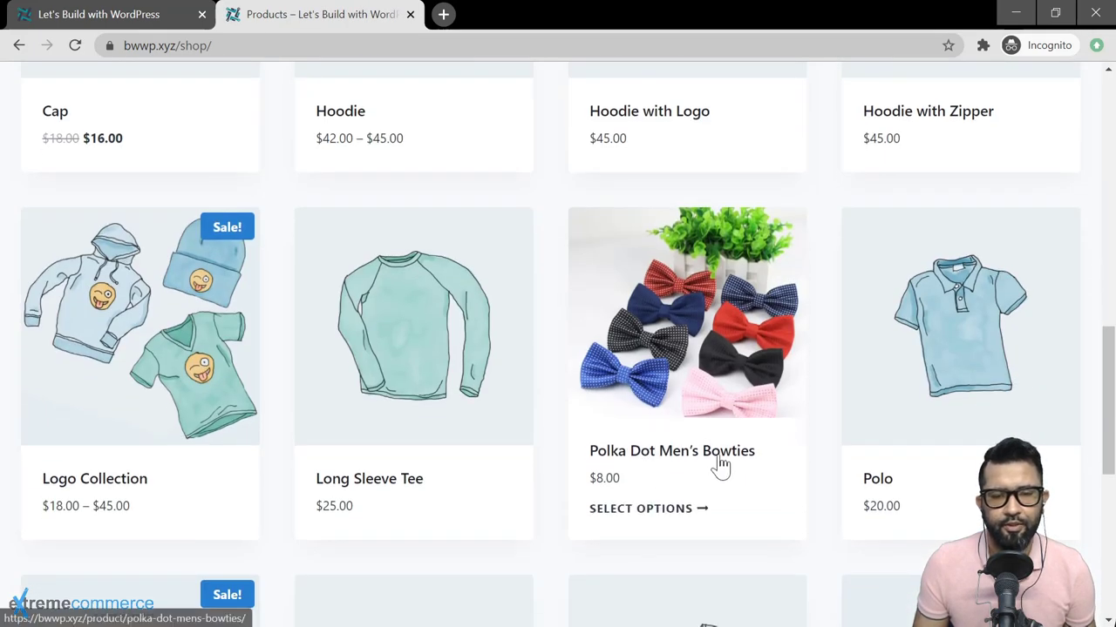
{"action": "left_click", "coordinate": [716, 461]}
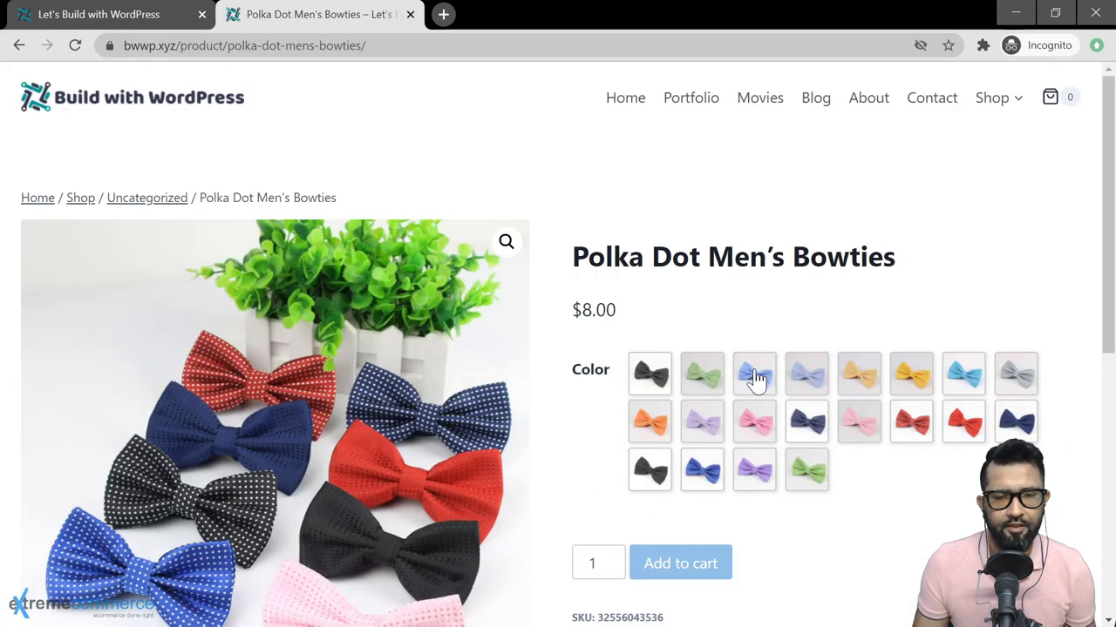
Choose the third colour swatch, the blue bowtie, and add one to the cart
{"action": "left_click", "coordinate": [751, 390]}
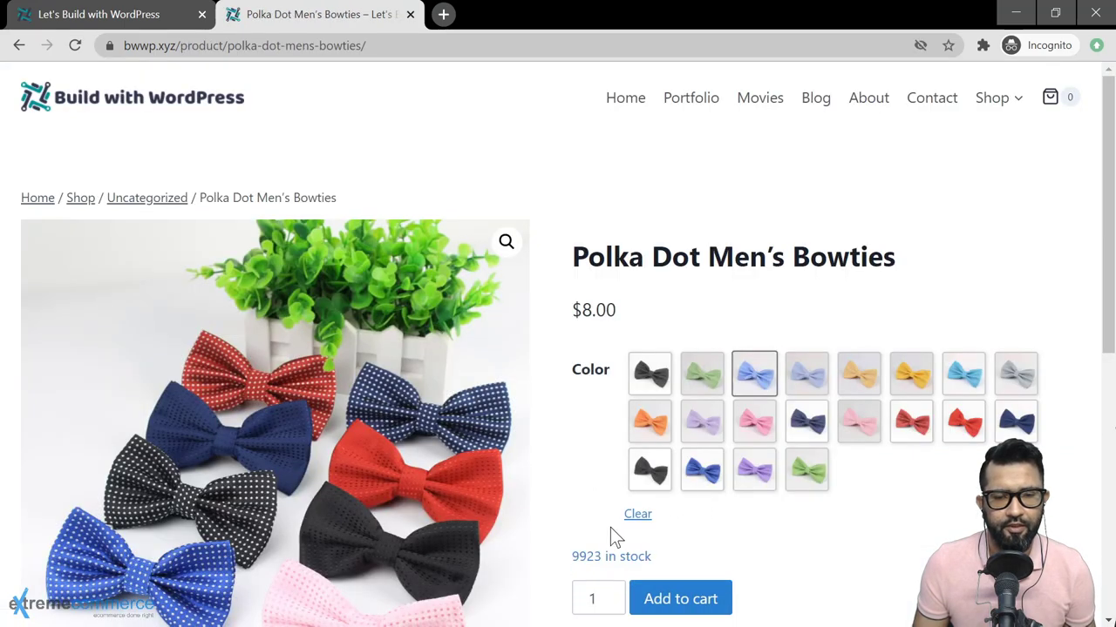
{"action": "scroll", "coordinate": [607, 535], "scroll_direction": "down", "scroll_amount": 2}
{"action": "left_click", "coordinate": [682, 436]}
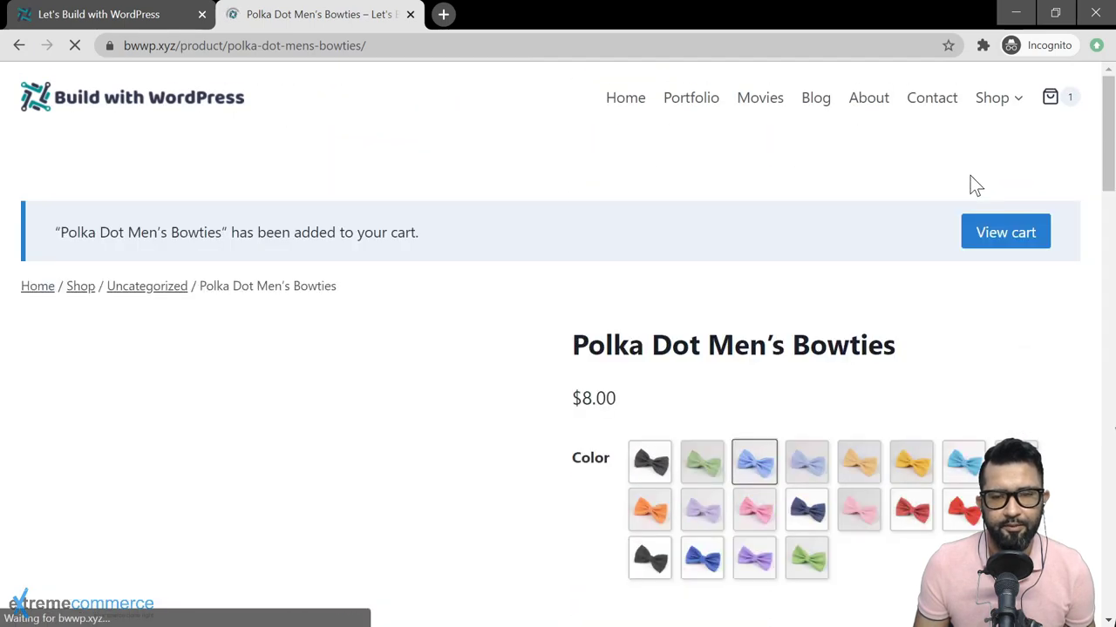
Return to the AliExpress bowties results and open the JEMYGINS Original Italy New Design feather bowtie
{"action": "key", "text": "alt+Tab"}
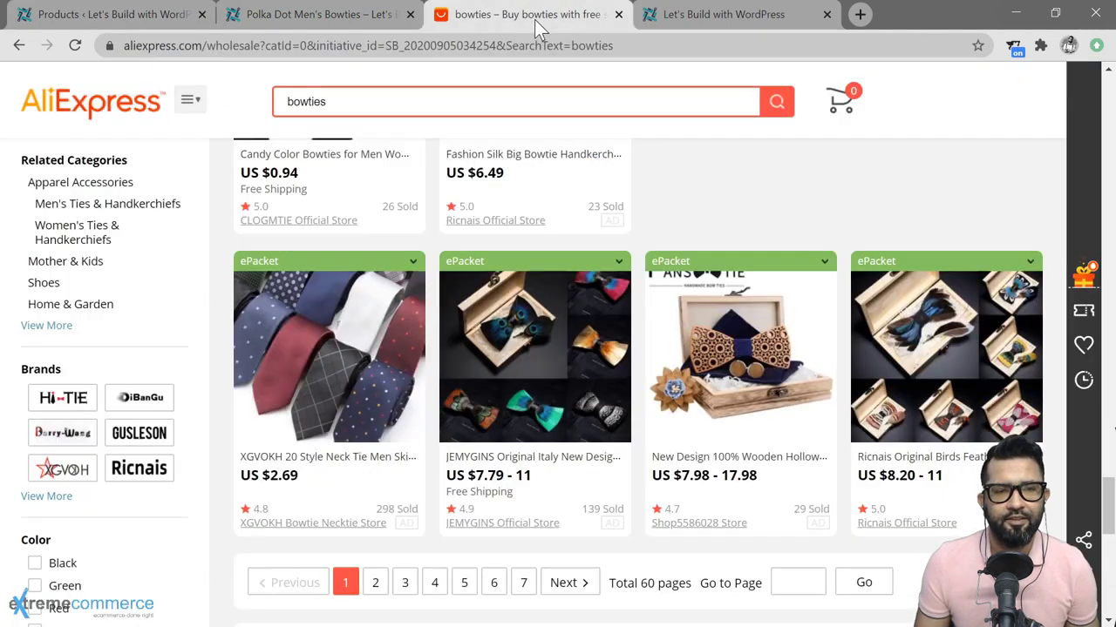
{"action": "left_click", "coordinate": [535, 19]}
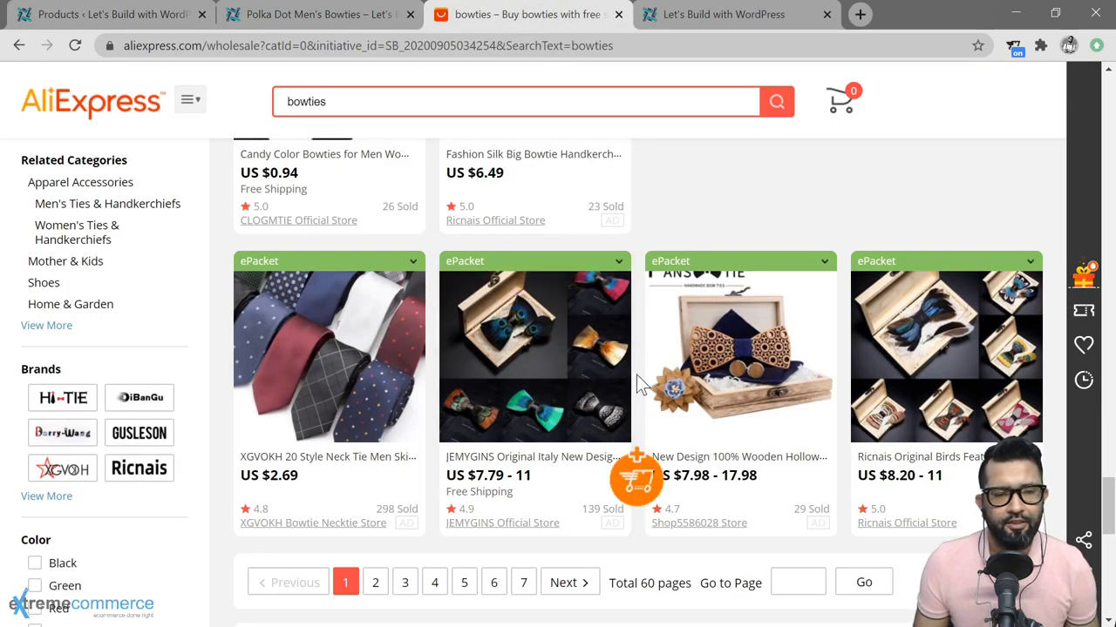
{"action": "left_click", "coordinate": [534, 390]}
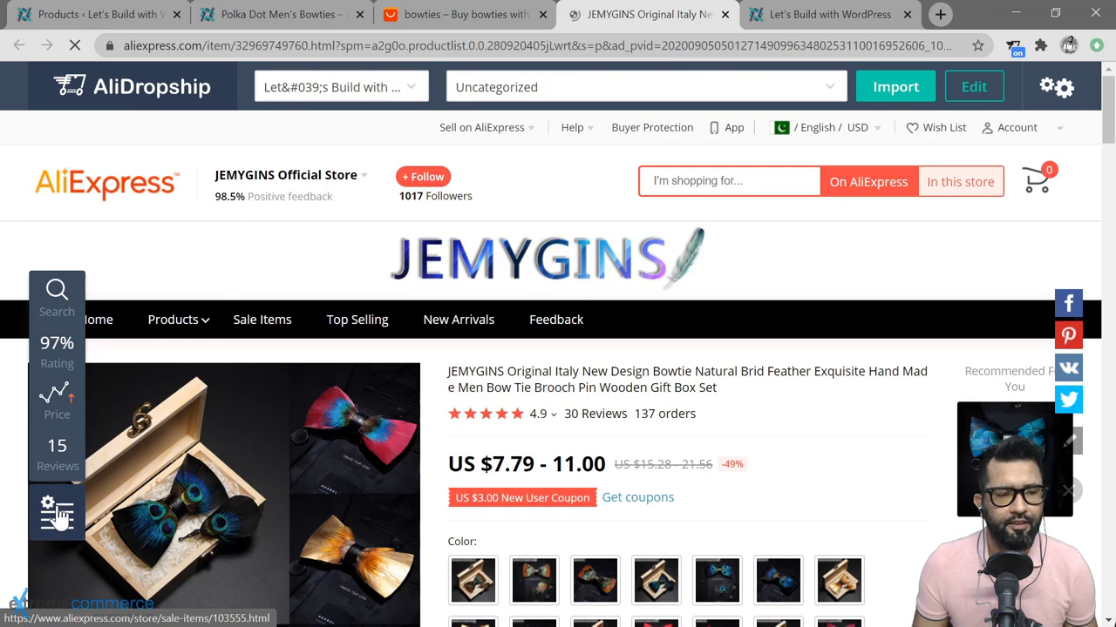
Examine the seller's rating, the price chart and the customers' review images for the JEMYGINS bowtie
{"action": "left_click", "coordinate": [68, 356]}
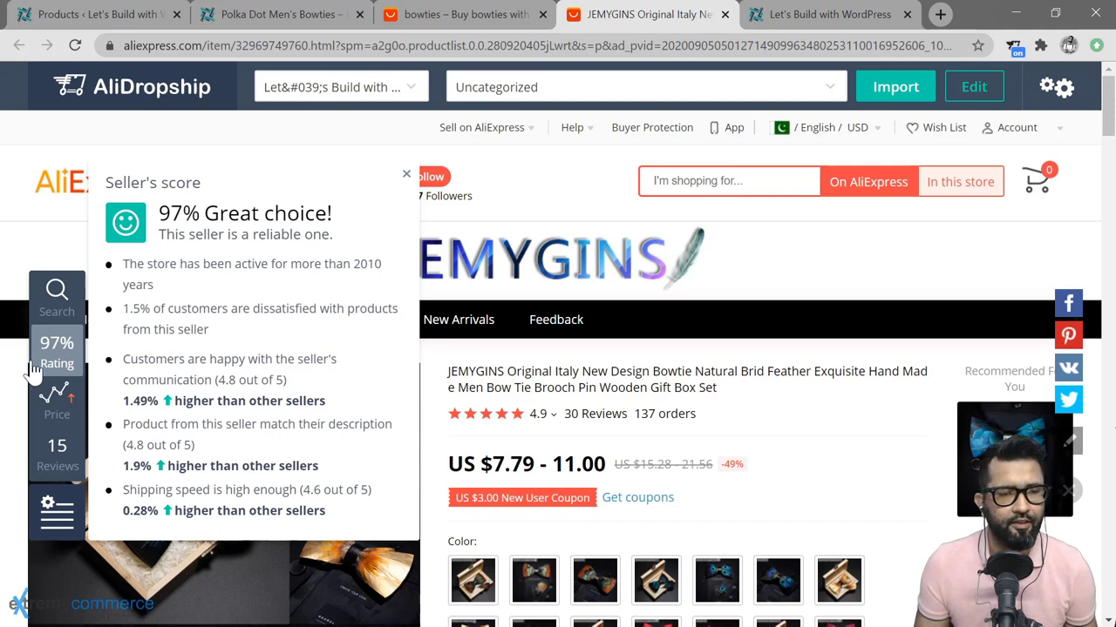
{"action": "left_click", "coordinate": [54, 397]}
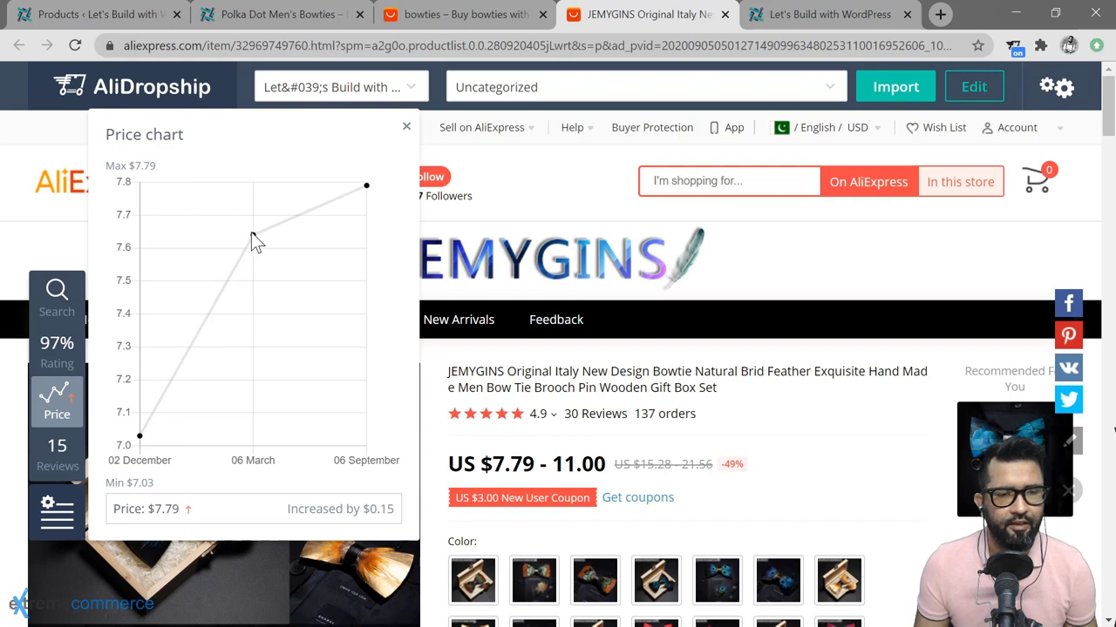
{"action": "left_click", "coordinate": [63, 452]}
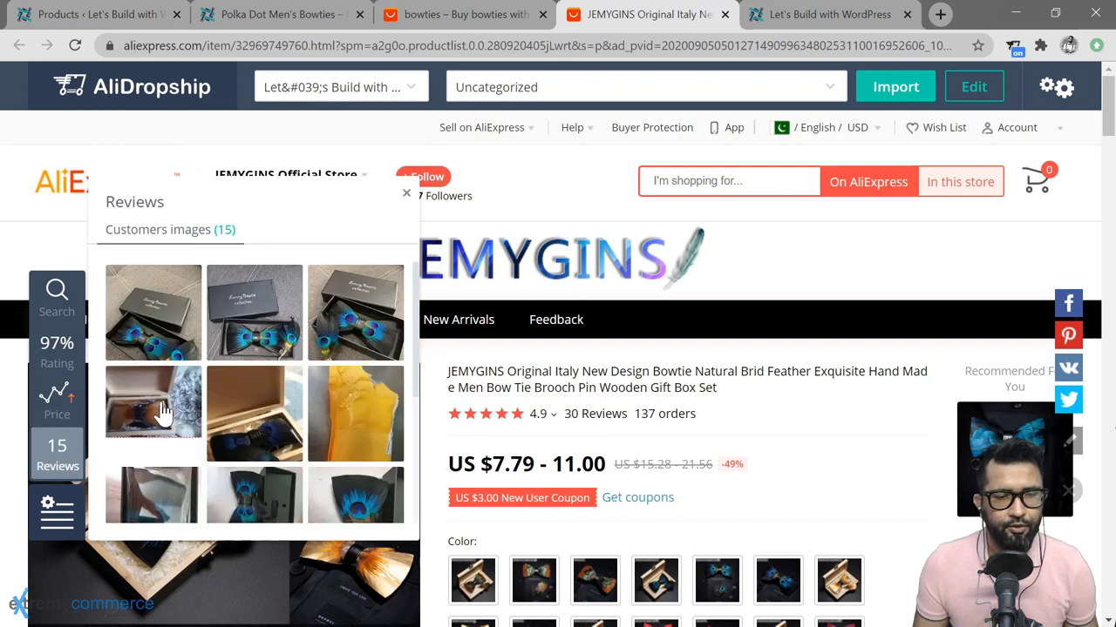
{"action": "scroll", "coordinate": [233, 318], "scroll_direction": "down", "scroll_amount": 3}
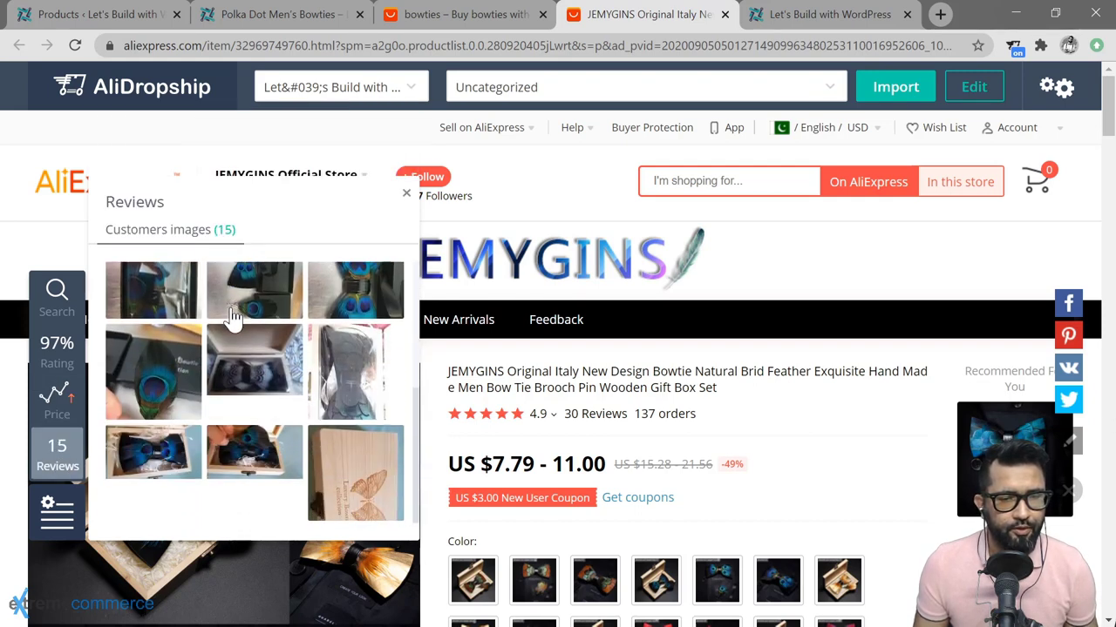
{"action": "scroll", "coordinate": [233, 392], "scroll_direction": "up", "scroll_amount": 3}
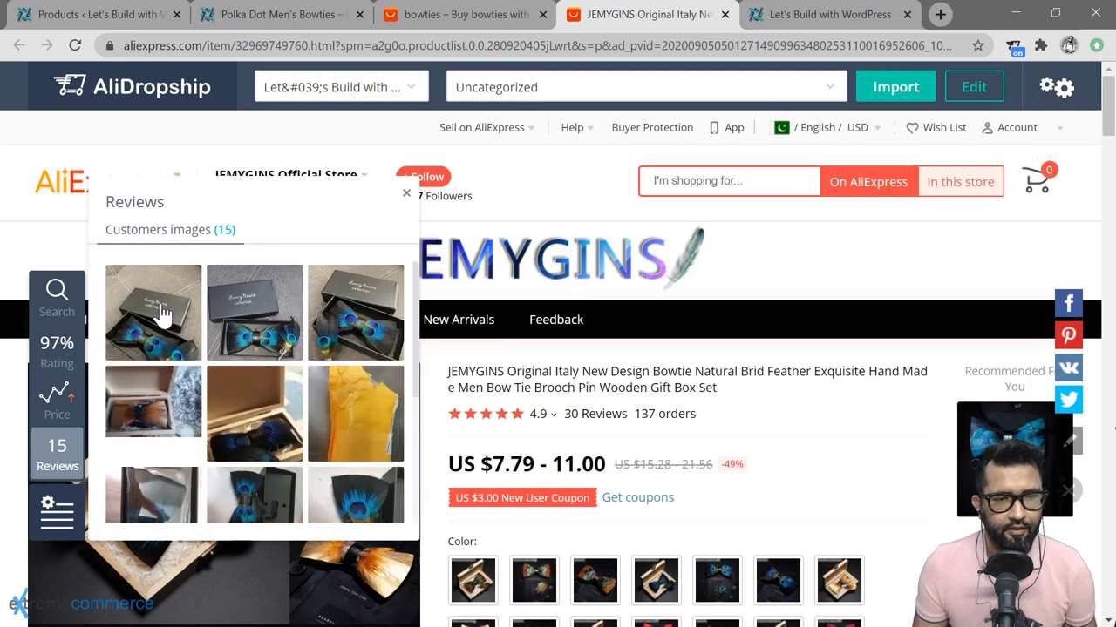
Check whether other sellers offer the JEMYGINS bowtie cheaper, look over the matching products and close that results page
{"action": "left_click", "coordinate": [56, 294]}
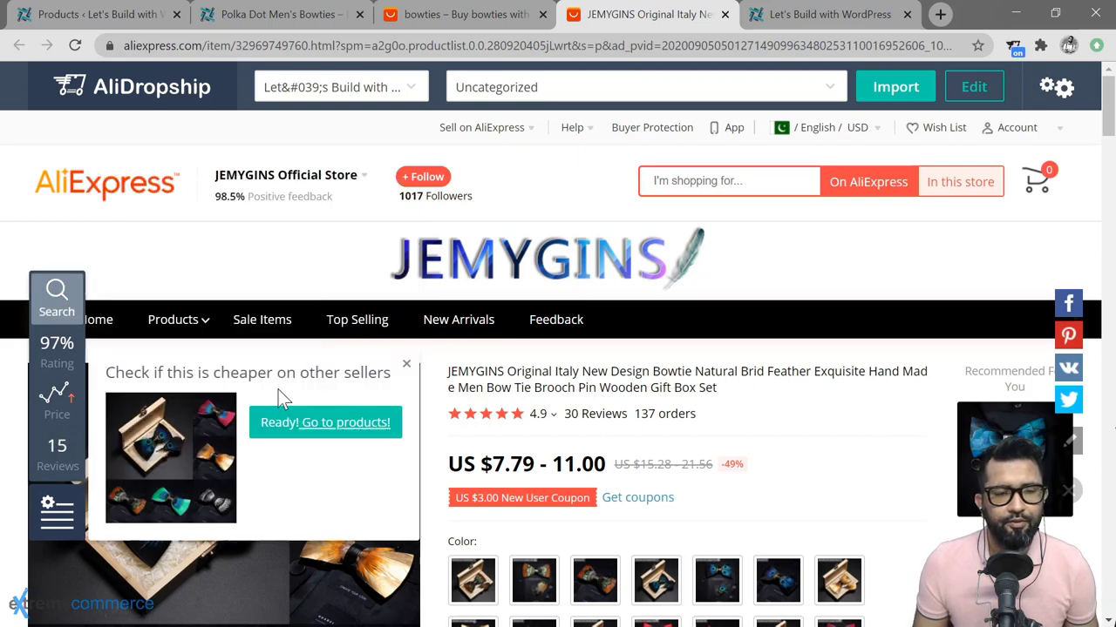
{"action": "left_click", "coordinate": [325, 427]}
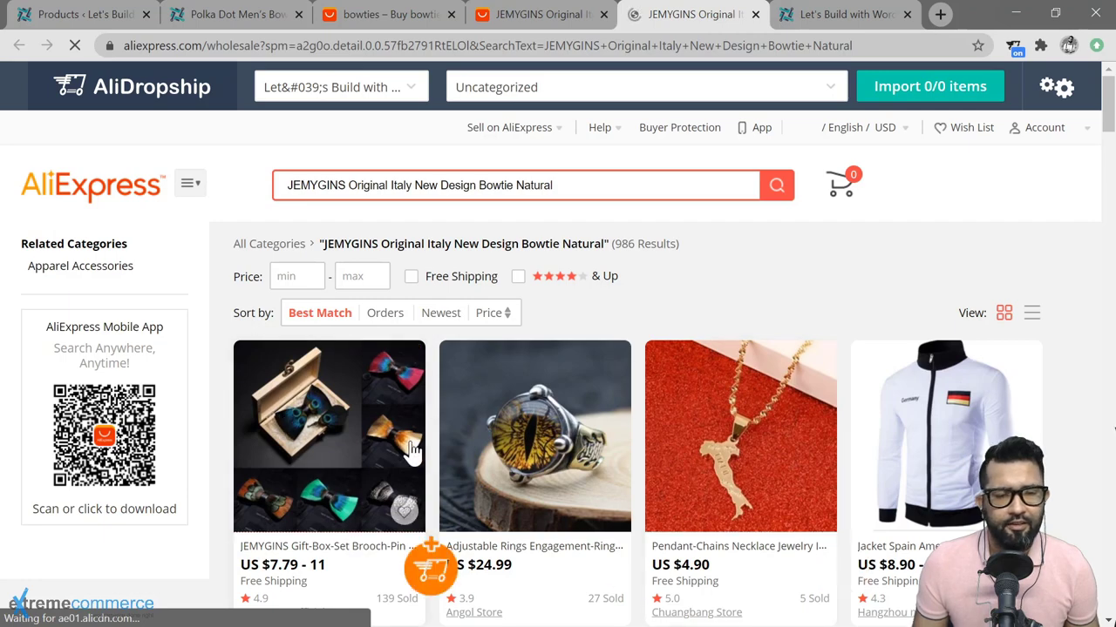
{"action": "scroll", "coordinate": [411, 448], "scroll_direction": "down", "scroll_amount": 4}
{"action": "scroll", "coordinate": [412, 452], "scroll_direction": "up", "scroll_amount": 1}
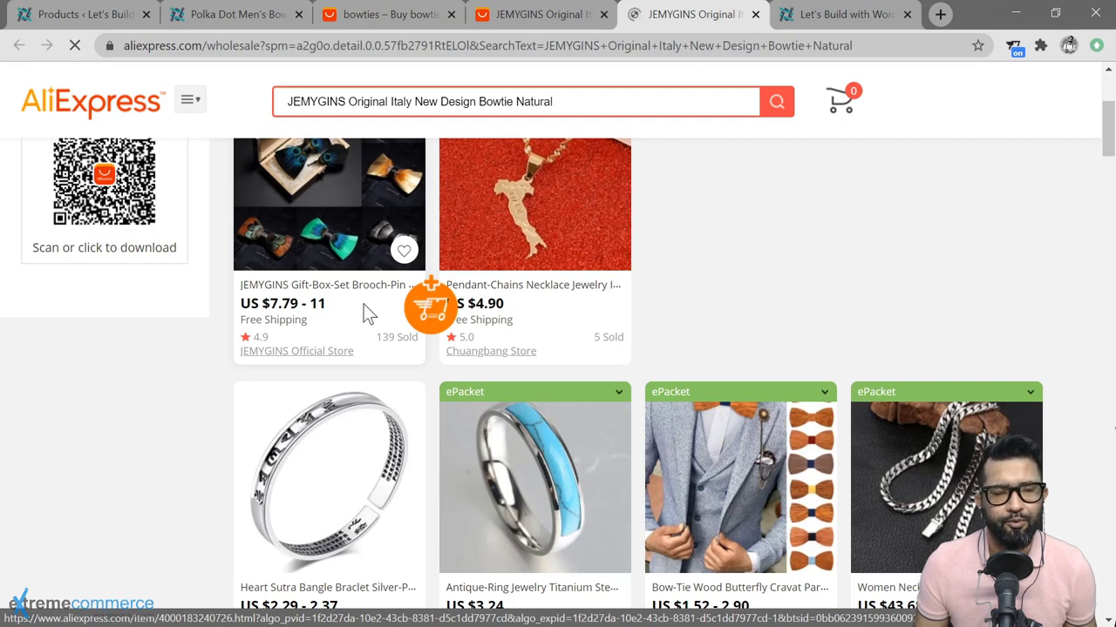
{"action": "key", "text": "ctrl+w"}
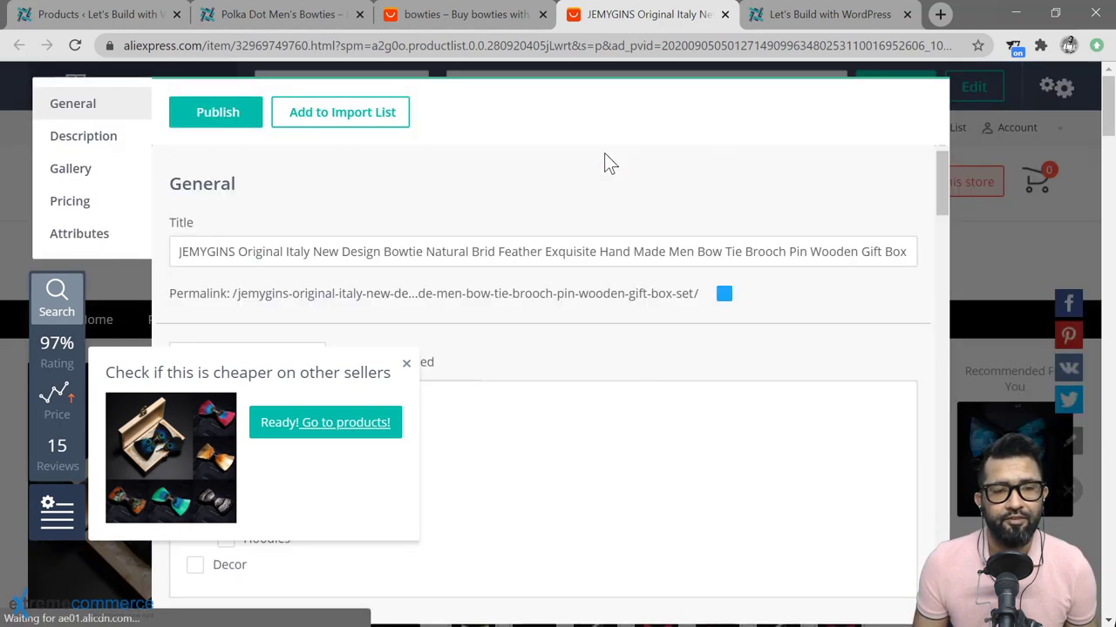
Review the general details, description and gallery of the JEMYGINS bowtie in the AliDropship product editor
{"action": "left_click", "coordinate": [44, 514]}
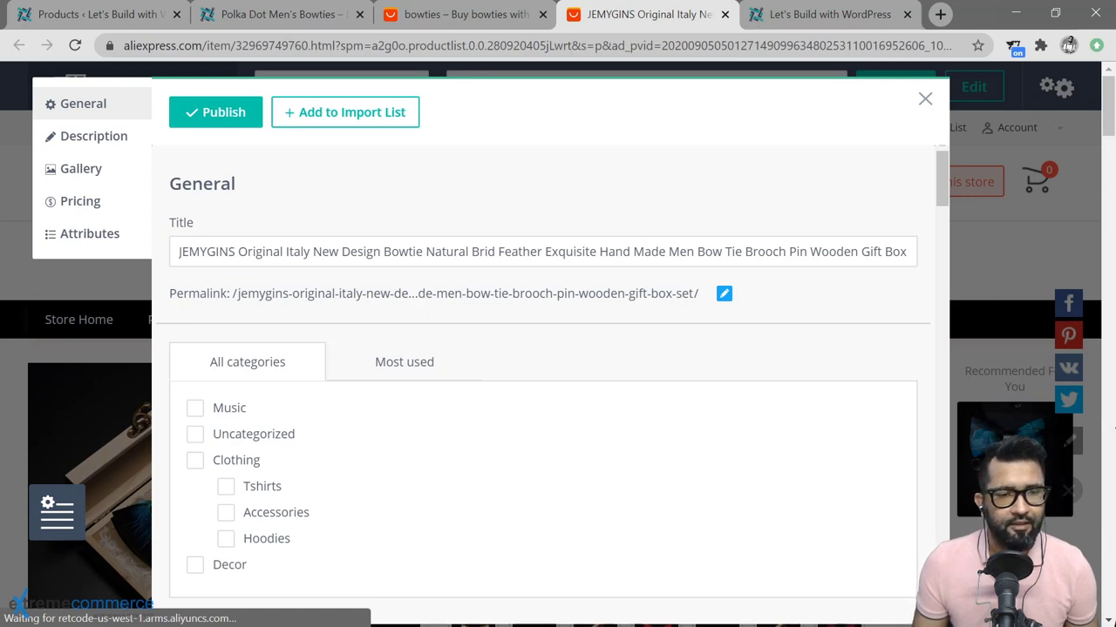
{"action": "scroll", "coordinate": [274, 385], "scroll_direction": "down", "scroll_amount": 1}
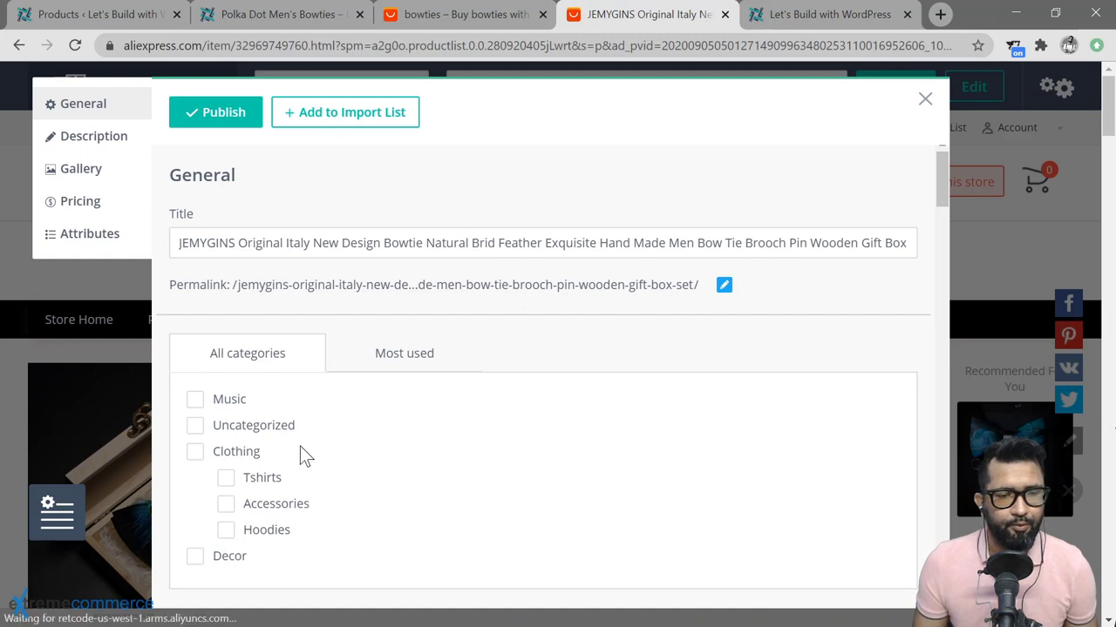
{"action": "left_click", "coordinate": [91, 140]}
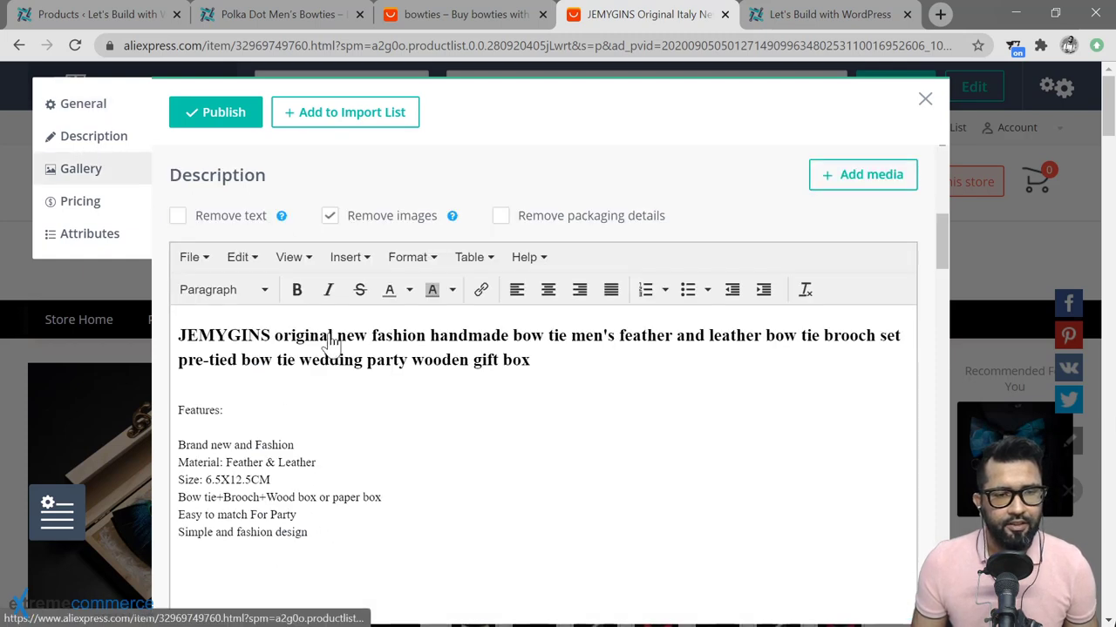
{"action": "scroll", "coordinate": [540, 383], "scroll_direction": "down", "scroll_amount": 6}
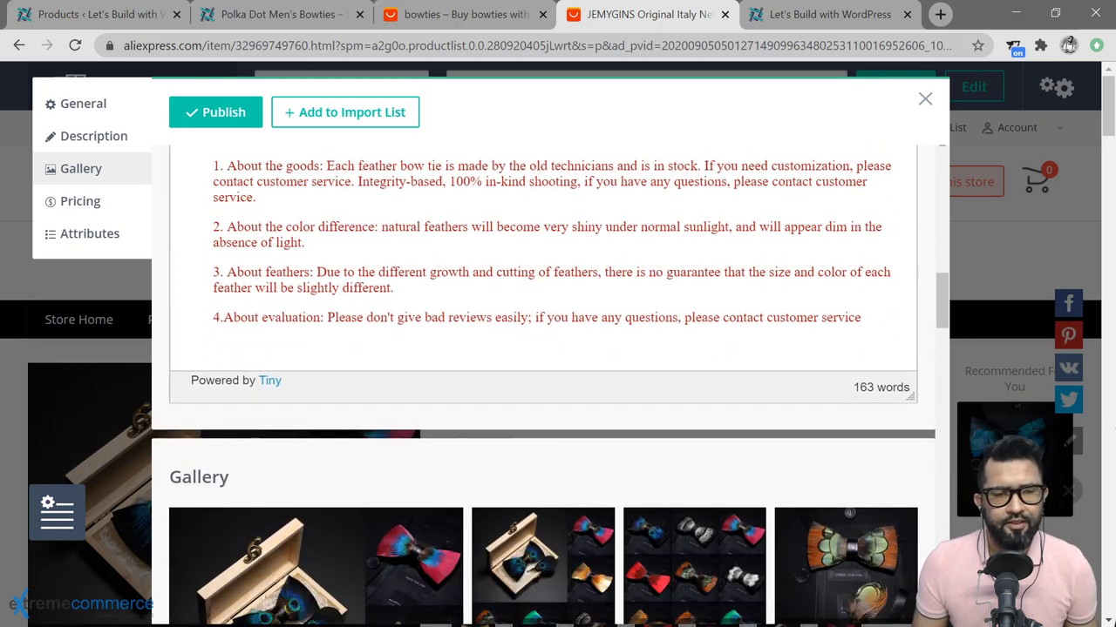
{"action": "scroll", "coordinate": [540, 384], "scroll_direction": "up", "scroll_amount": 3}
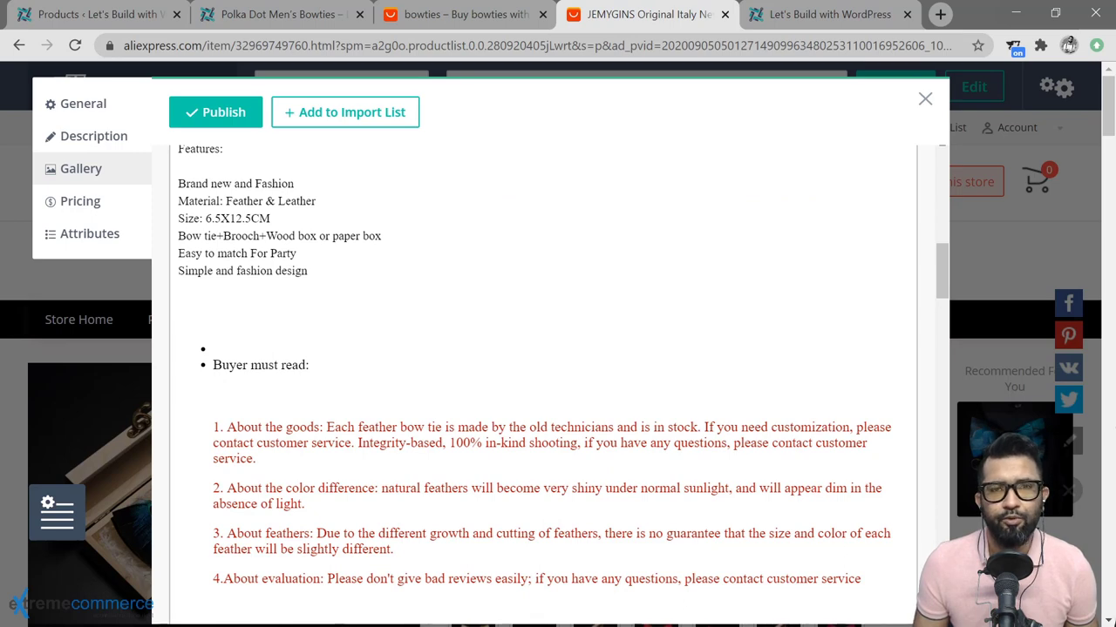
{"action": "scroll", "coordinate": [379, 308], "scroll_direction": "down", "scroll_amount": 8}
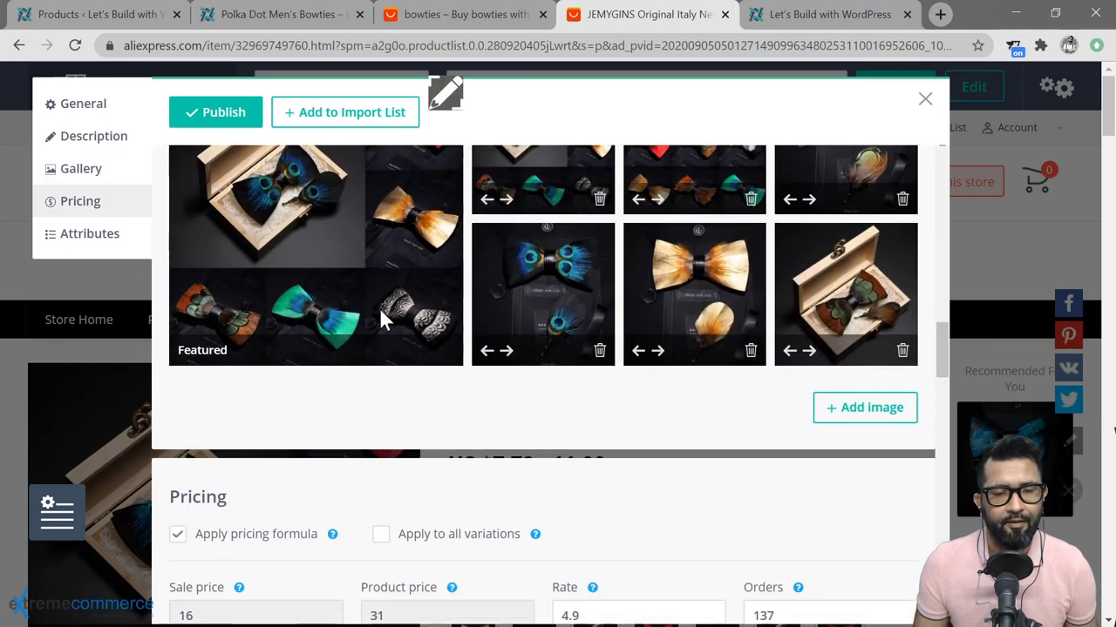
Open the peacock-feather bowtie gallery image in the image editor, look at the Brush tool options and close it without editing
{"action": "mouse_move", "coordinate": [575, 261]}
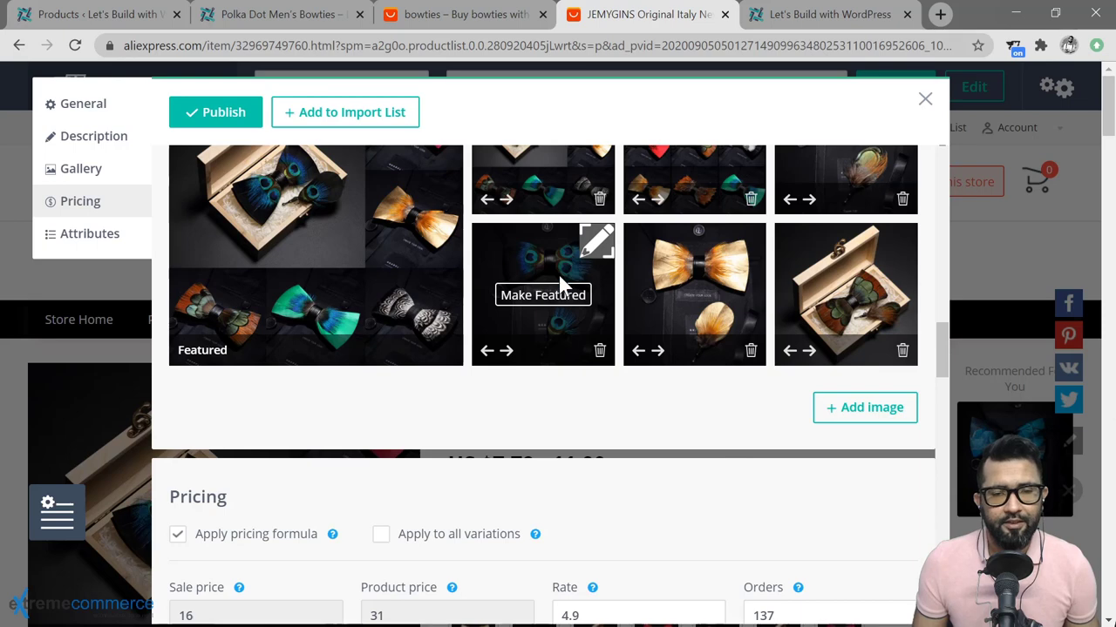
{"action": "left_click", "coordinate": [600, 249]}
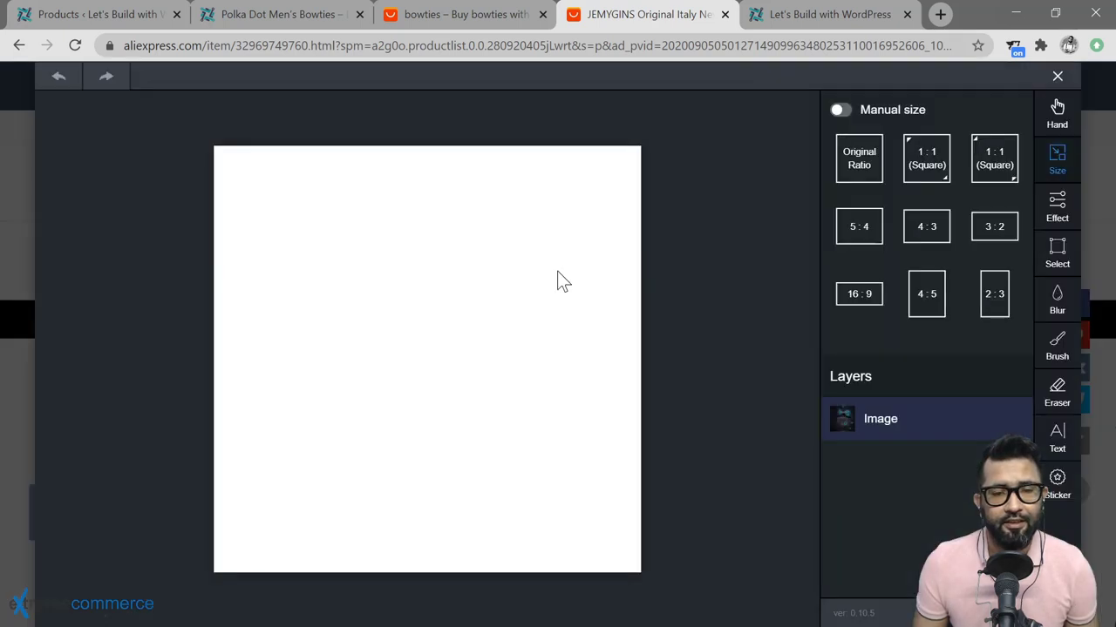
{"action": "left_click", "coordinate": [1057, 344]}
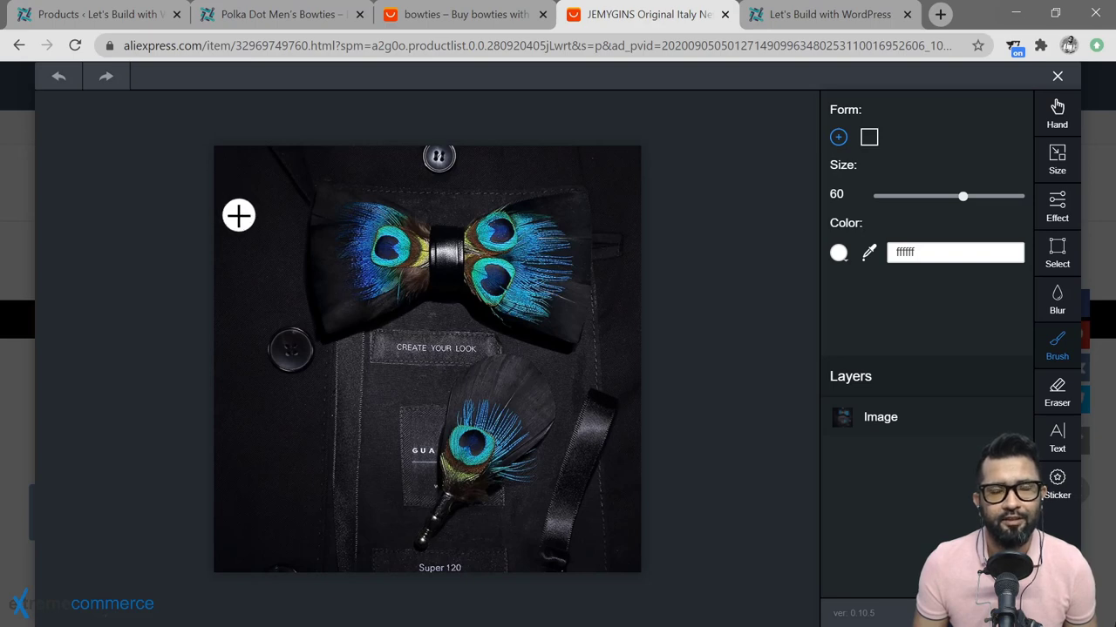
{"action": "left_click", "coordinate": [1057, 75]}
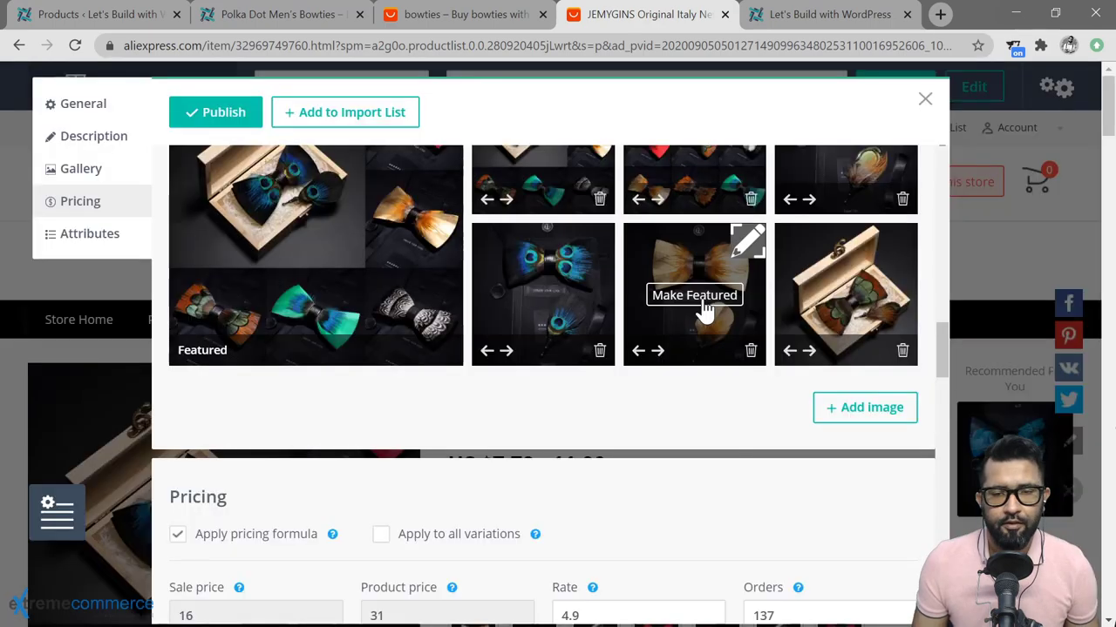
{"action": "left_click", "coordinate": [751, 353]}
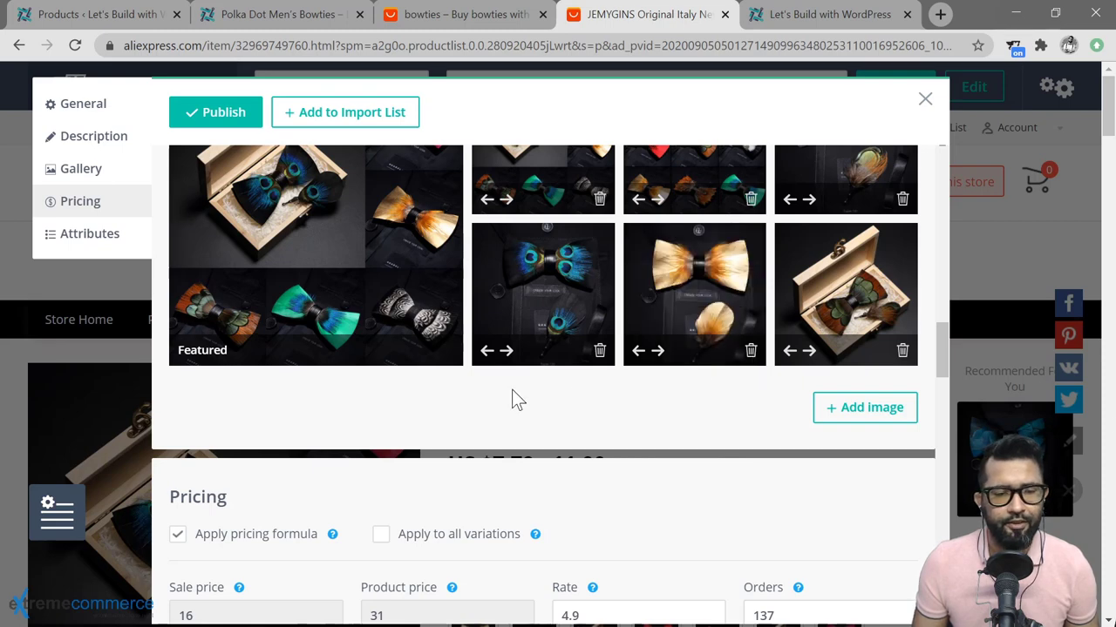
Review the pricing, color attributes and item specifics of the JEMYGINS bowtie in the AliDropship product editor
{"action": "scroll", "coordinate": [510, 389], "scroll_direction": "down", "scroll_amount": 3}
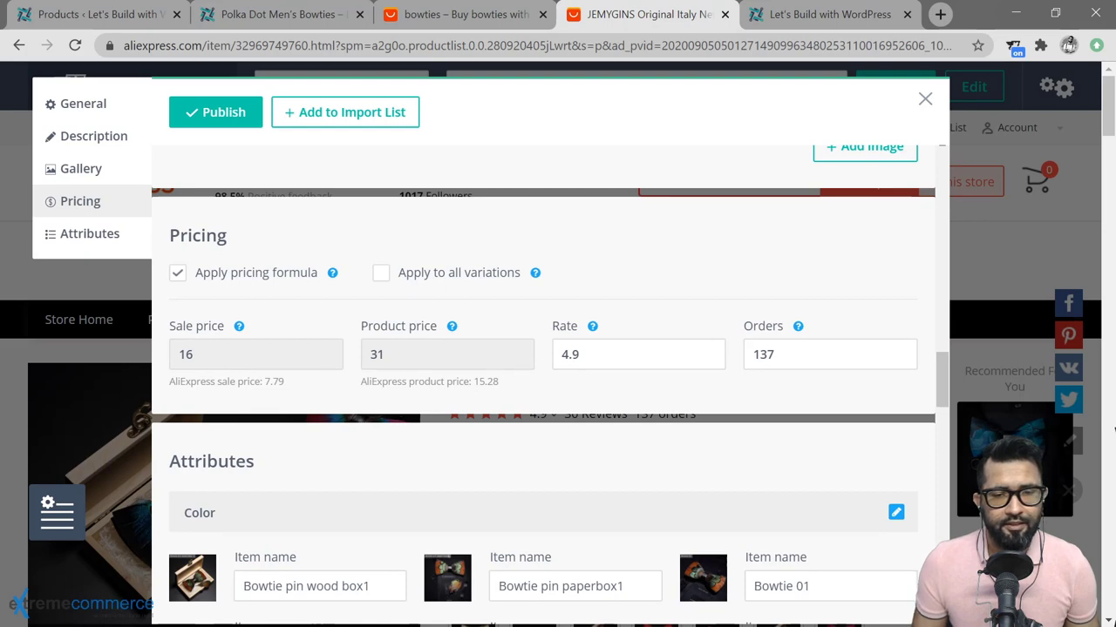
{"action": "scroll", "coordinate": [406, 307], "scroll_direction": "down", "scroll_amount": 10}
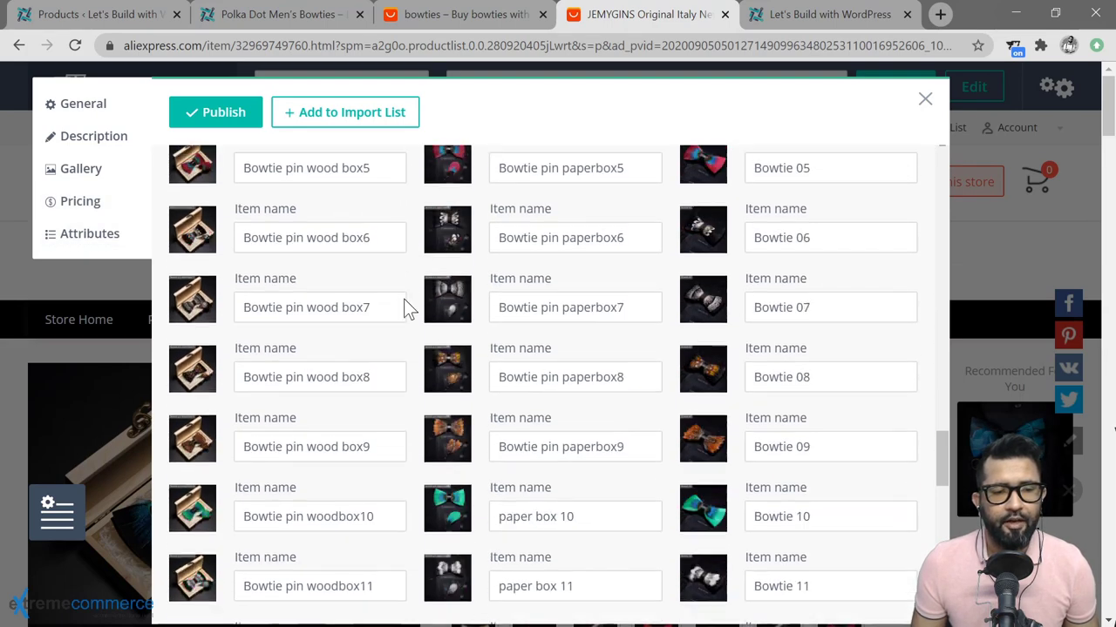
{"action": "scroll", "coordinate": [406, 300], "scroll_direction": "down", "scroll_amount": 3}
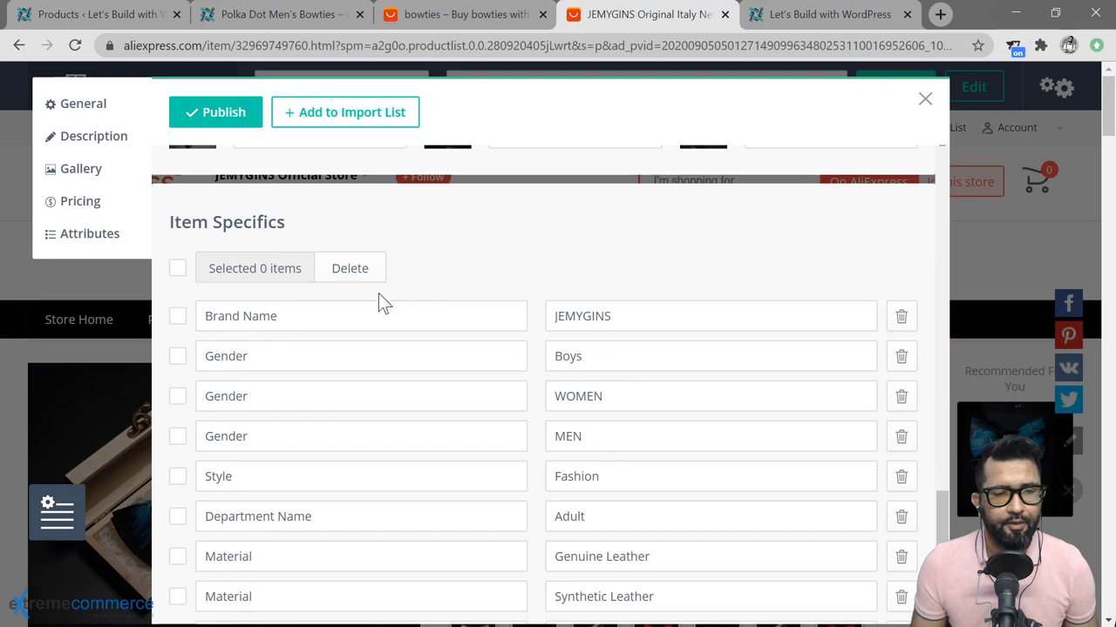
{"action": "scroll", "coordinate": [558, 392], "scroll_direction": "down", "scroll_amount": 6}
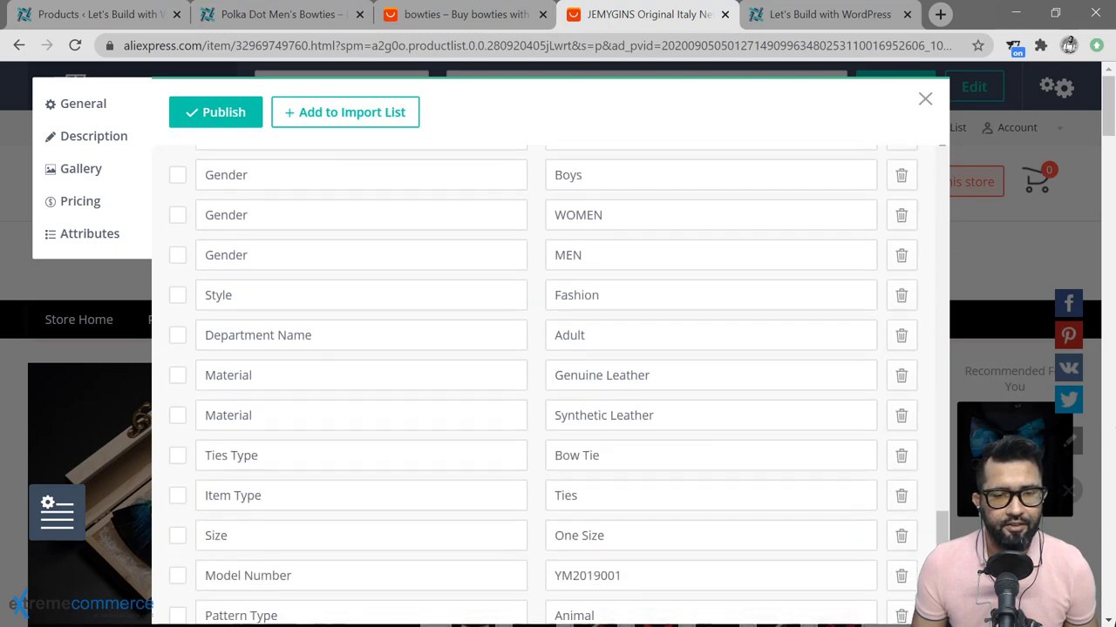
{"action": "scroll", "coordinate": [558, 384], "scroll_direction": "down", "scroll_amount": 1}
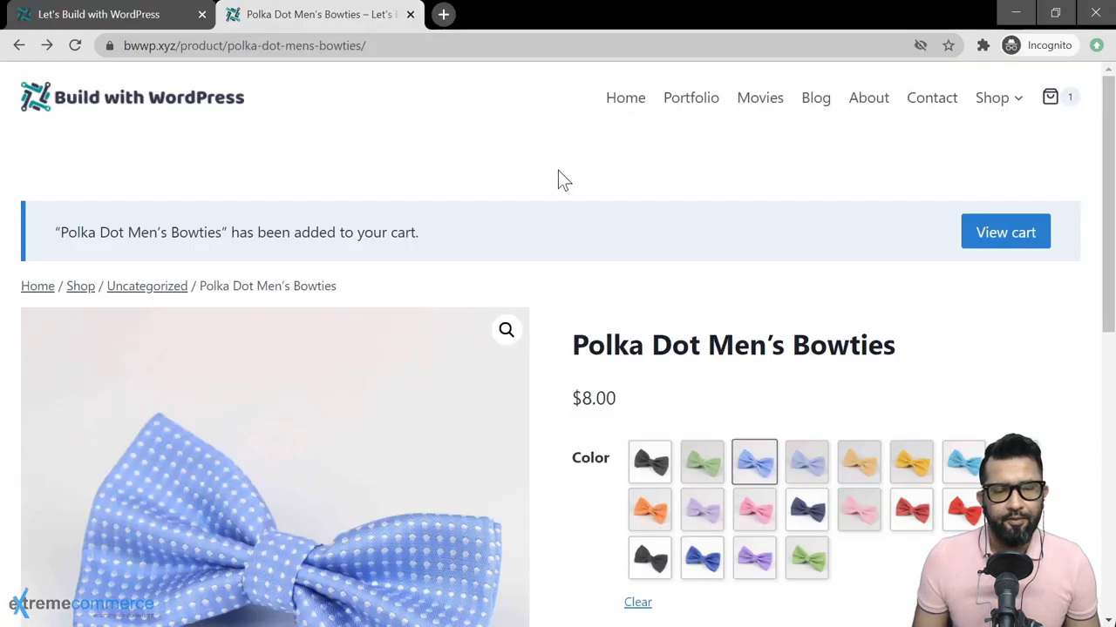
View the shop cart with the Polka Dot Men's Bowties and proceed to checkout
{"action": "left_click", "coordinate": [1017, 235]}
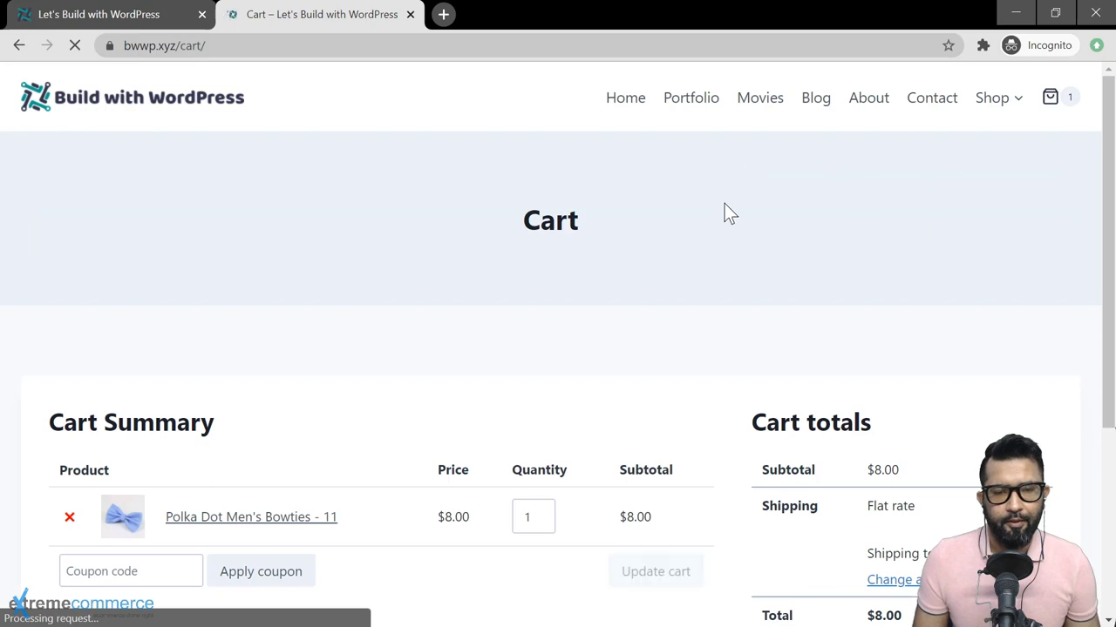
{"action": "scroll", "coordinate": [690, 239], "scroll_direction": "down", "scroll_amount": 2}
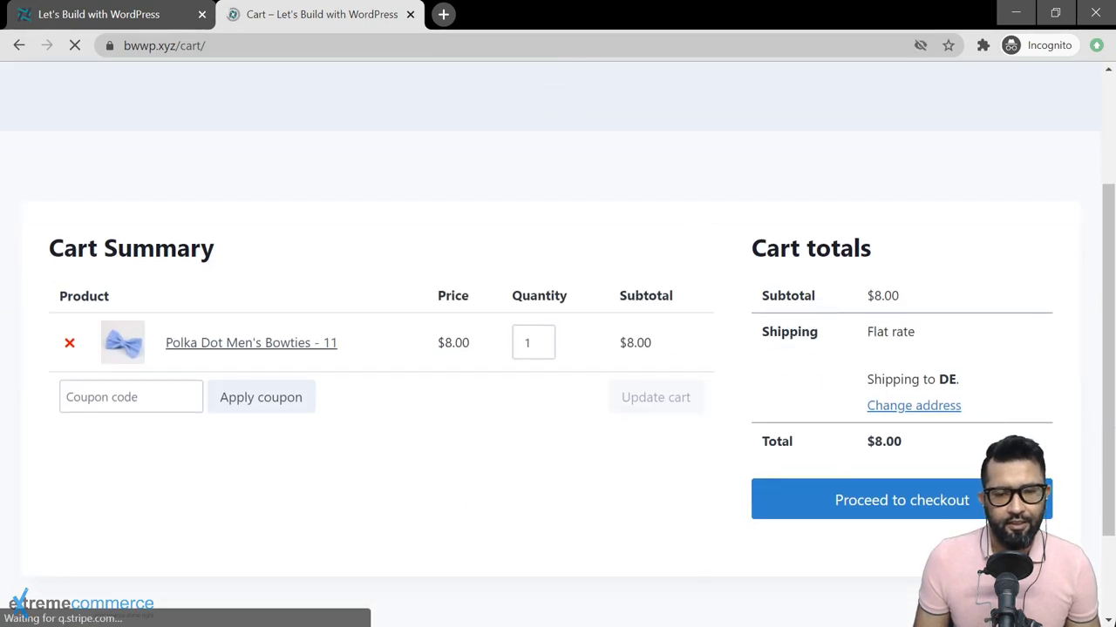
{"action": "left_click", "coordinate": [898, 504]}
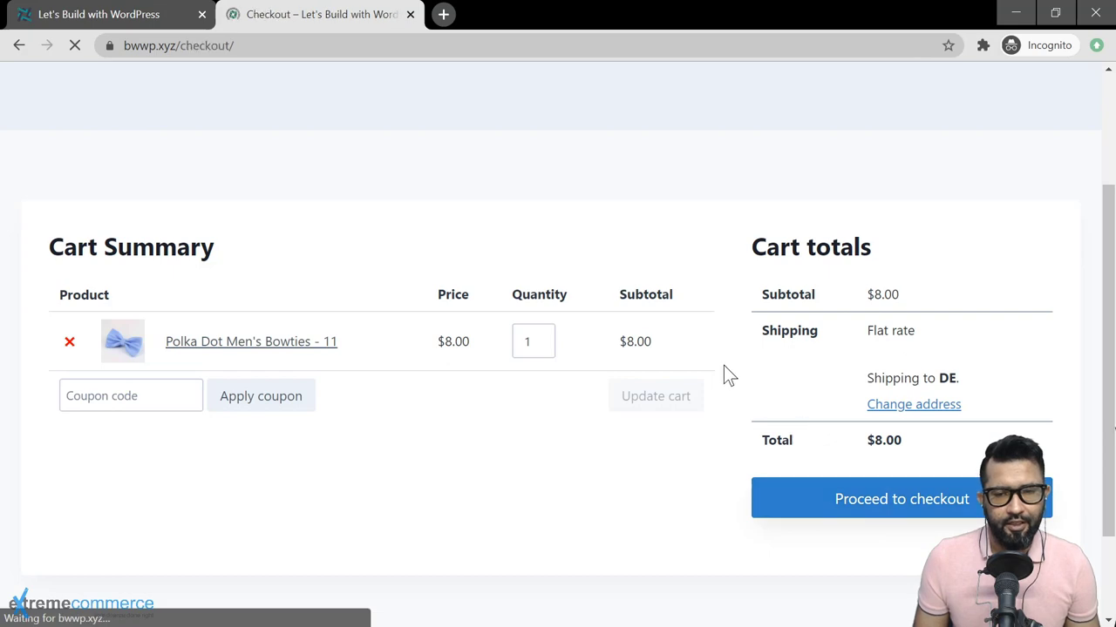
Fill in the billing details with the customer's name, street address, city, state, ZIP and e-mail
{"action": "scroll", "coordinate": [723, 375], "scroll_direction": "down", "scroll_amount": 4}
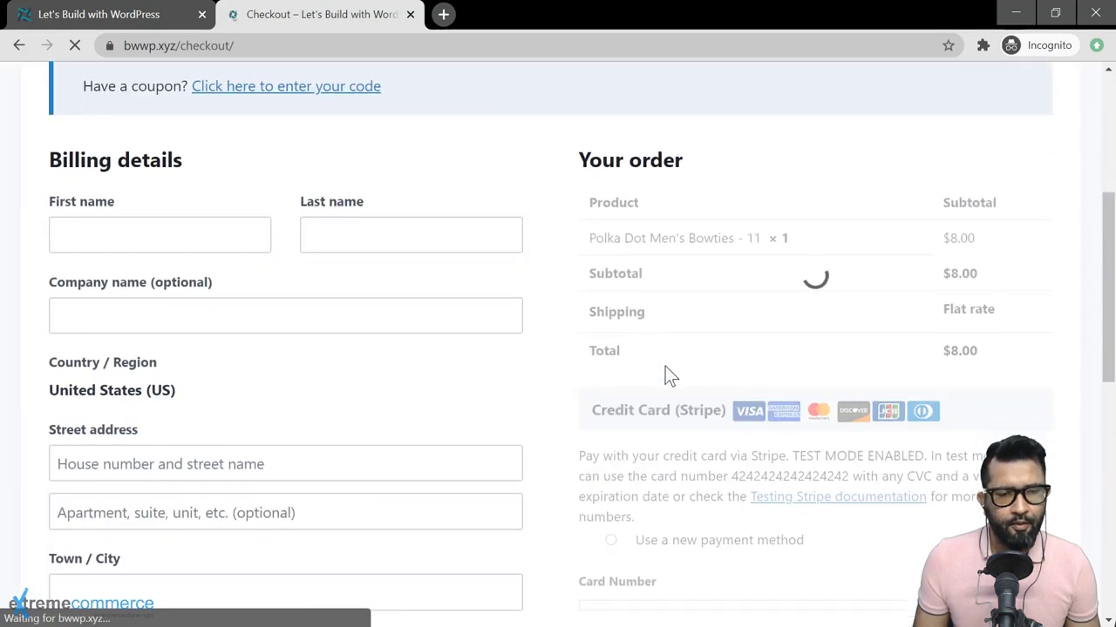
{"action": "left_click", "coordinate": [140, 235]}
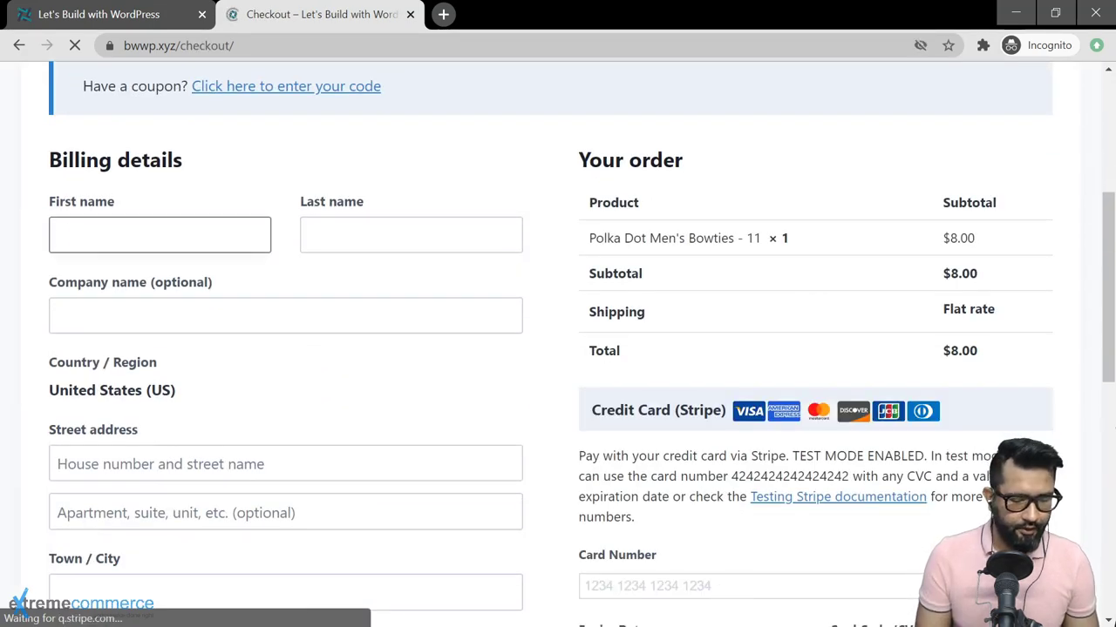
{"action": "type", "text": "Har"}
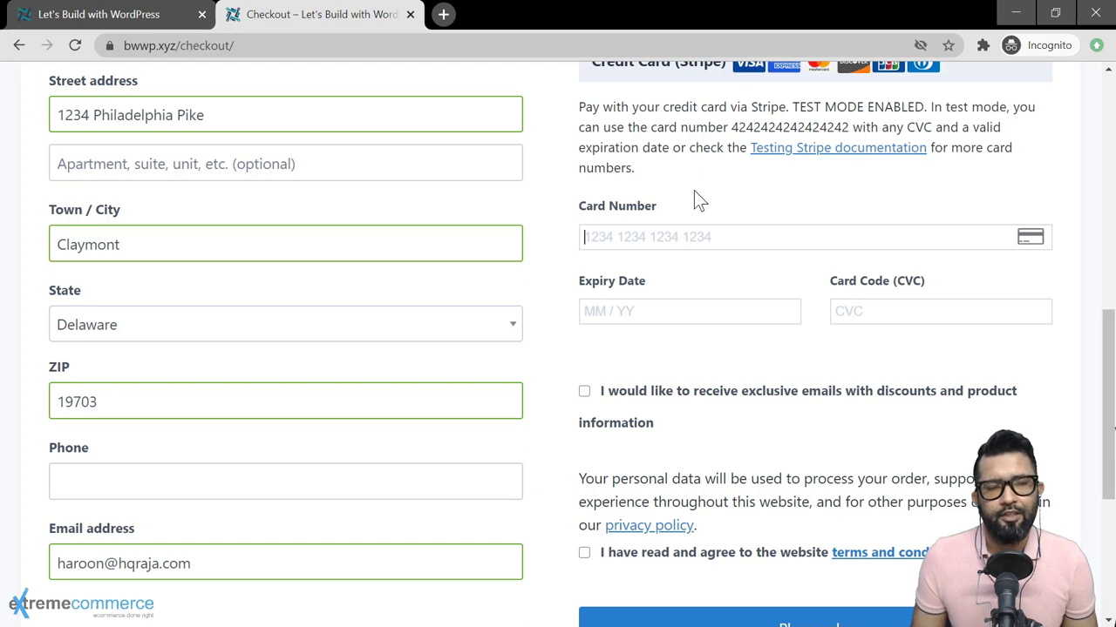
Enter the test card's number, expiry date and security code for the Stripe payment, and fill in the customer's phone number
{"action": "type", "text": "4242 42"}
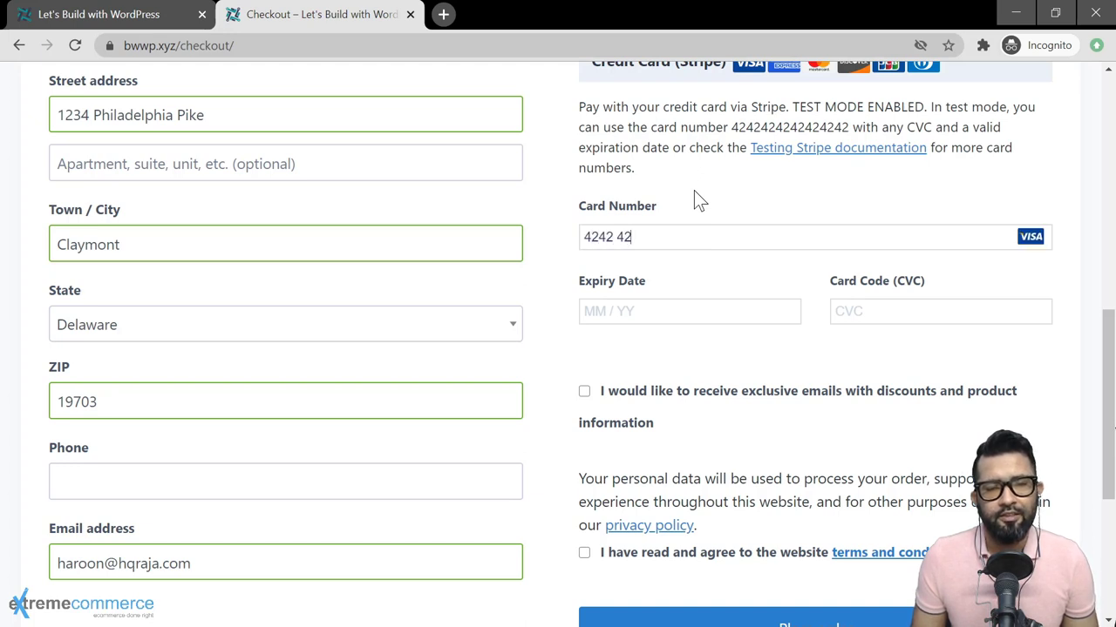
{"action": "type", "text": "42 4242 "}
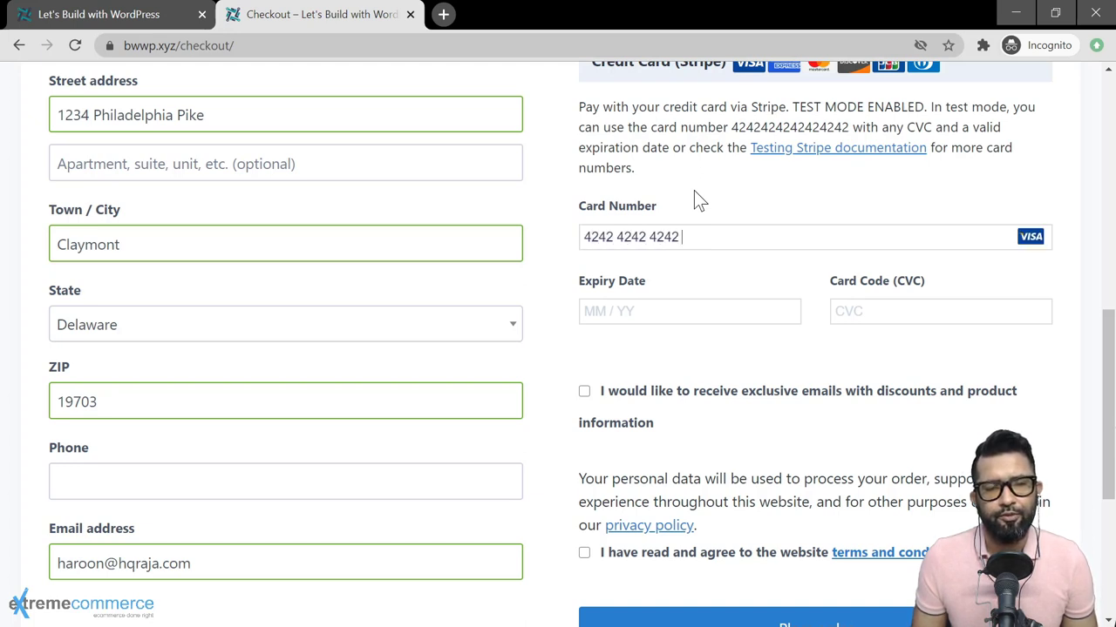
{"action": "type", "text": "4242"}
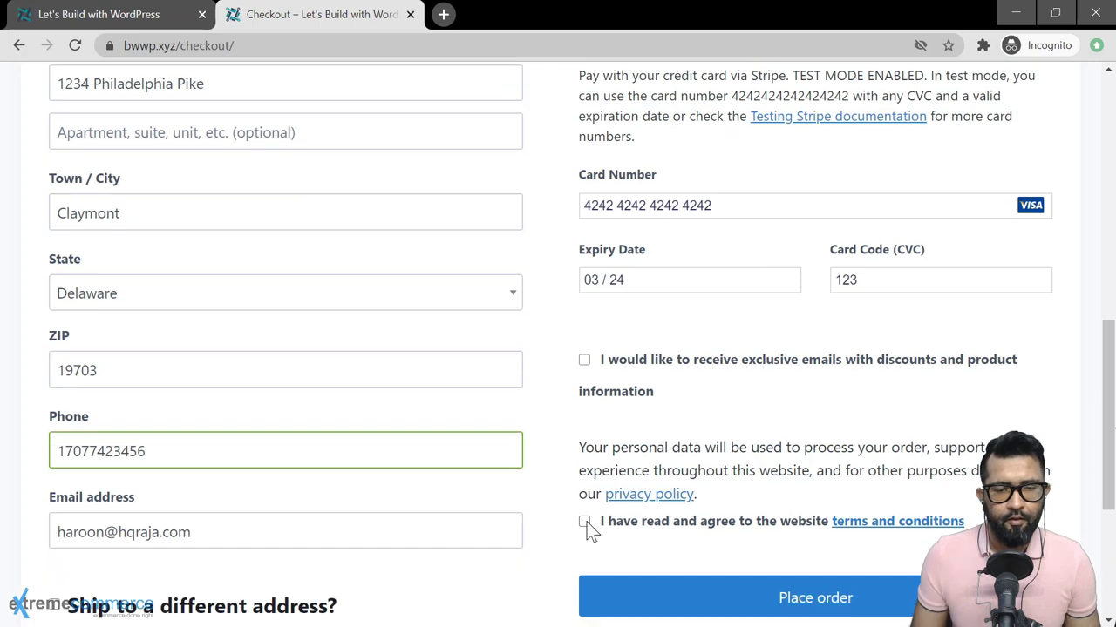
Accept the website terms and conditions, place the order and look over the order details
{"action": "left_click", "coordinate": [584, 522]}
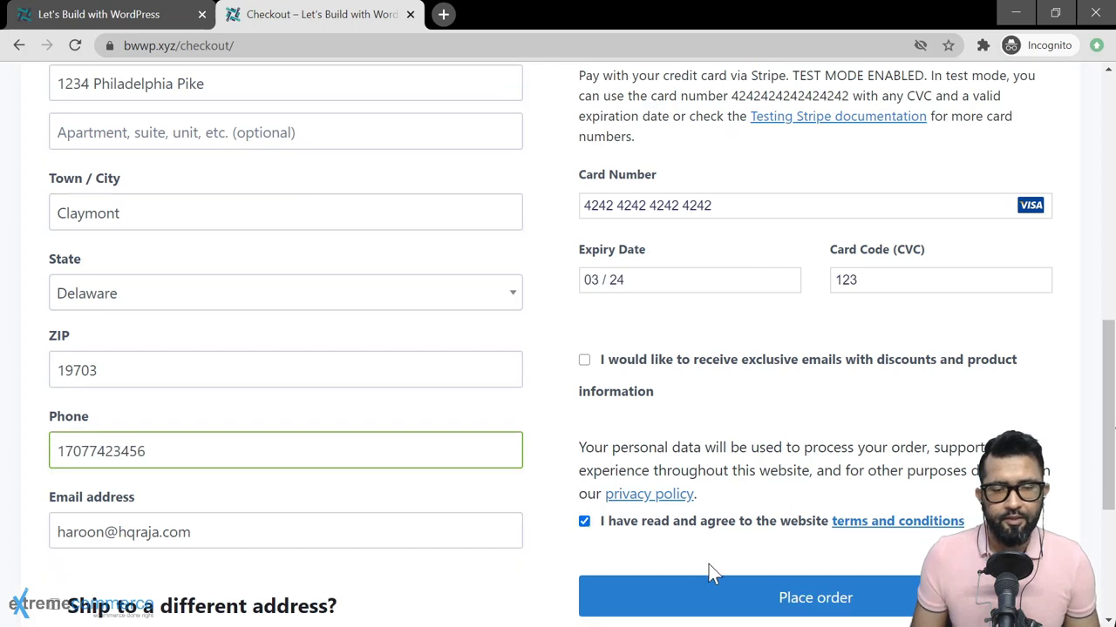
{"action": "left_click", "coordinate": [806, 600]}
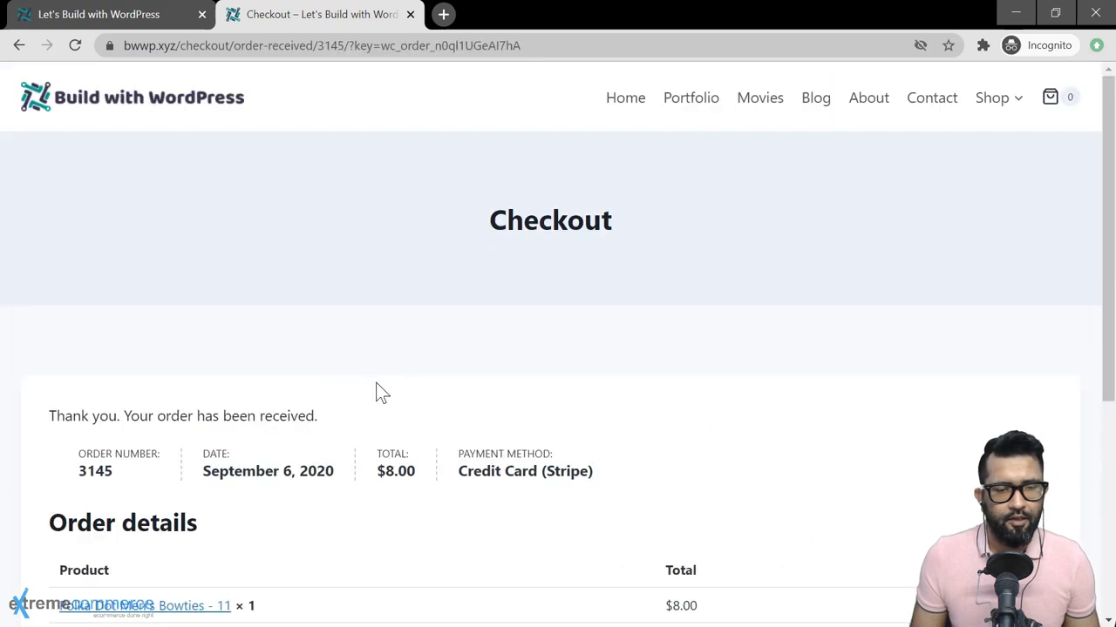
{"action": "scroll", "coordinate": [376, 383], "scroll_direction": "down", "scroll_amount": 2}
{"action": "scroll", "coordinate": [376, 385], "scroll_direction": "down", "scroll_amount": 1}
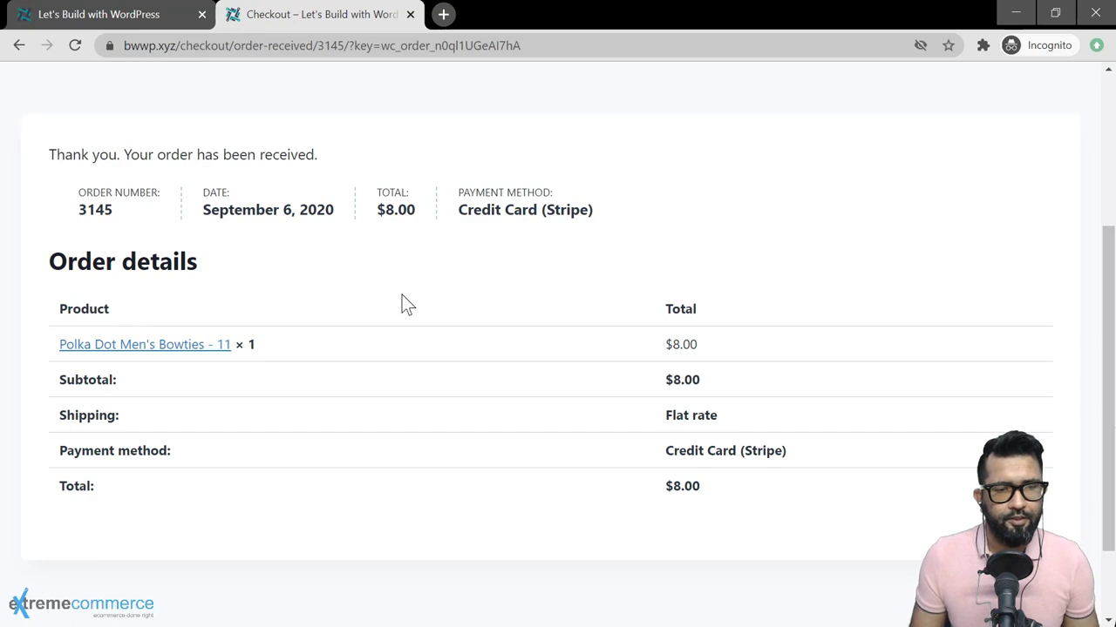
Switch to the WordPress admin window and open the WooCommerce orders list to check the new order's status
{"action": "key", "text": "alt+Tab"}
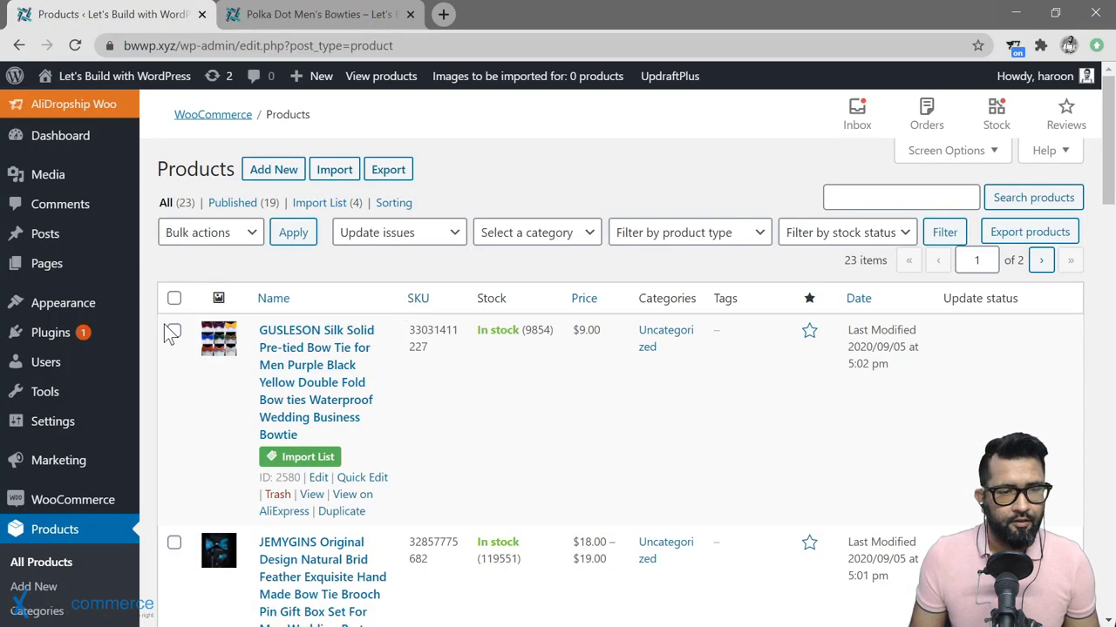
{"action": "scroll", "coordinate": [148, 427], "scroll_direction": "down", "scroll_amount": 2}
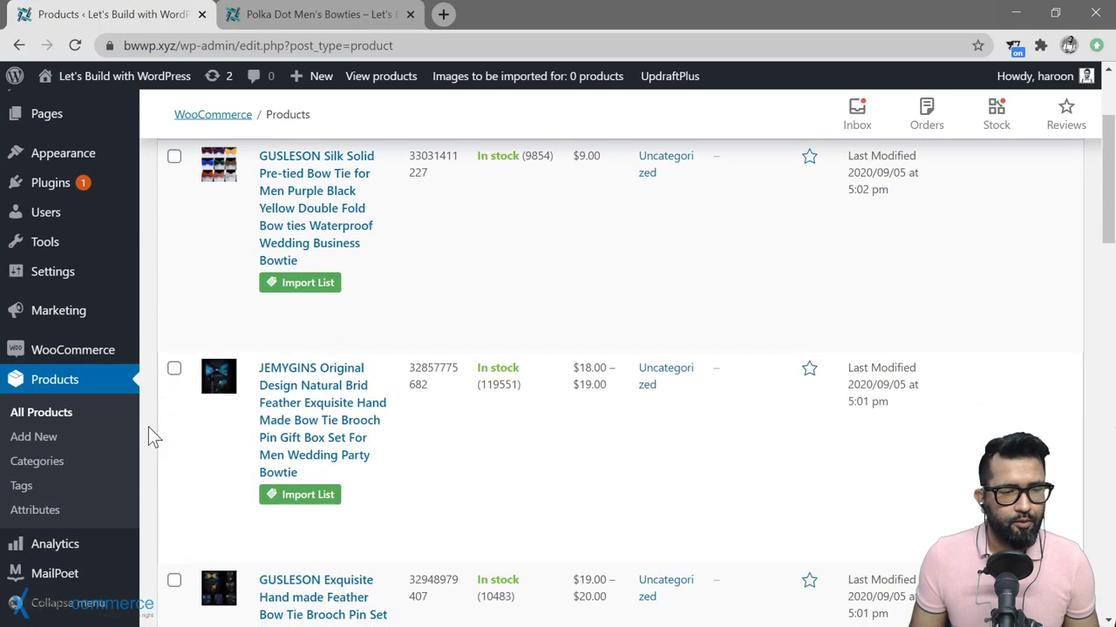
{"action": "mouse_move", "coordinate": [78, 360]}
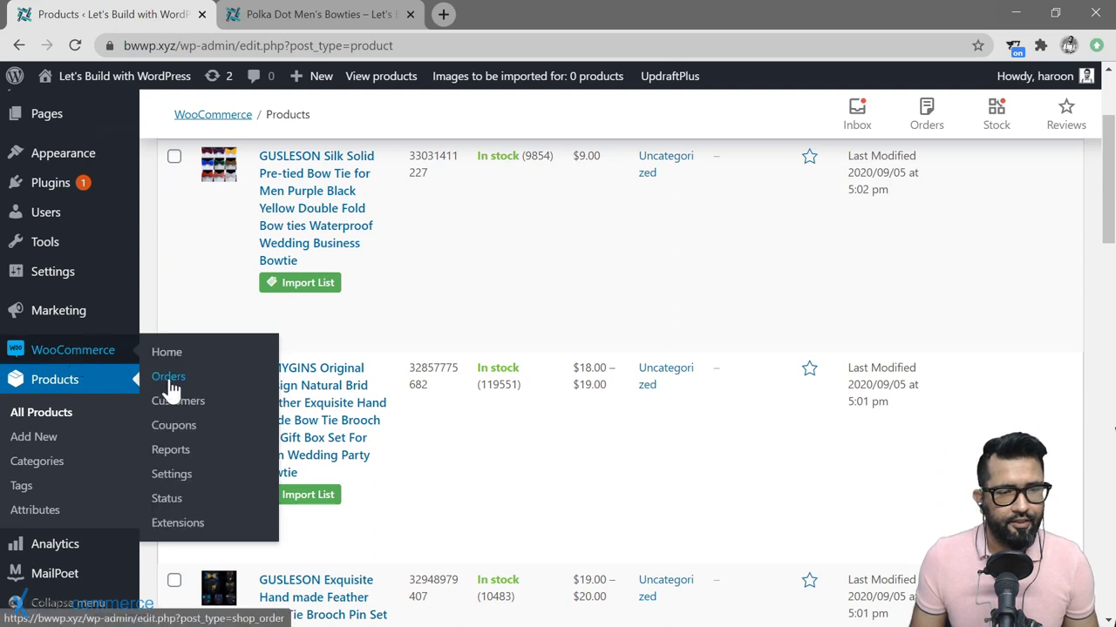
{"action": "left_click", "coordinate": [174, 377]}
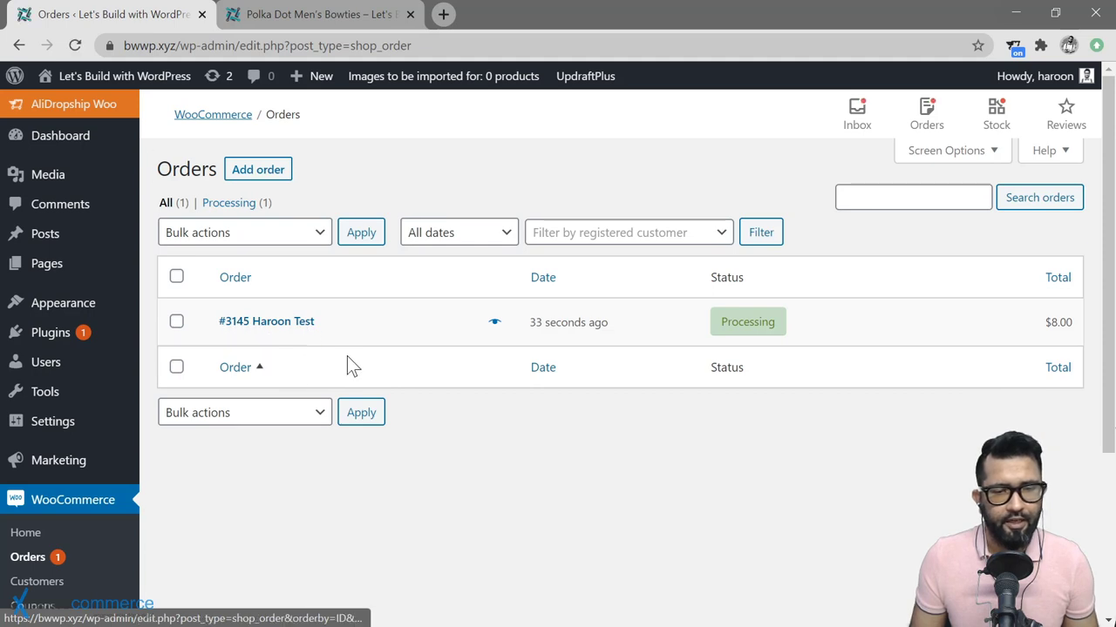
{"action": "mouse_move", "coordinate": [741, 326]}
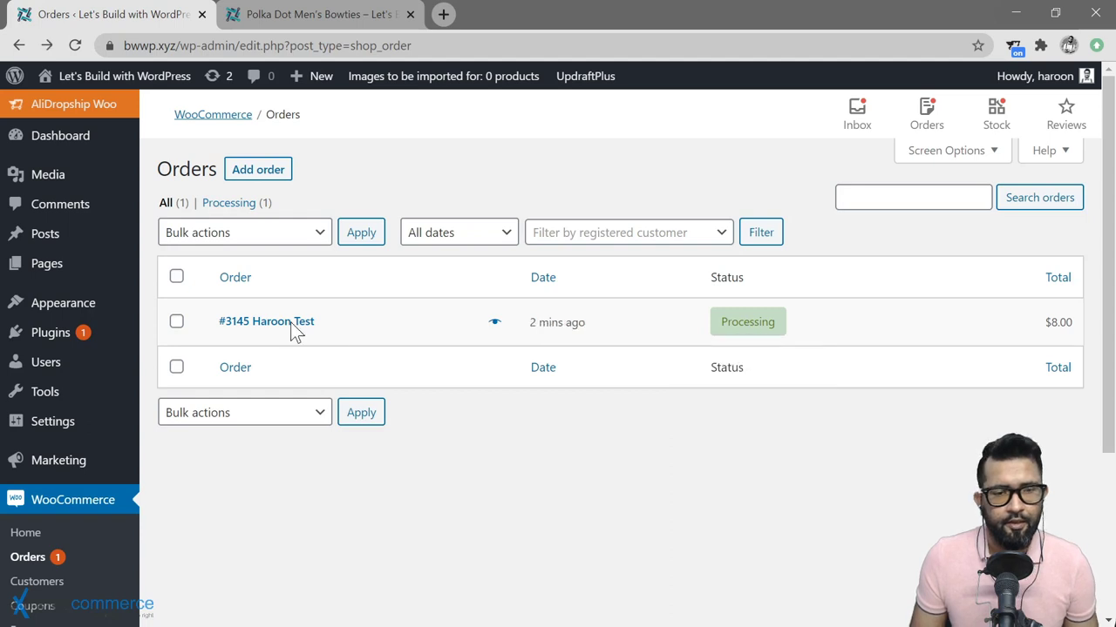
Open the new test order and review its ordered bowtie, totals and available order actions
{"action": "left_click", "coordinate": [291, 328]}
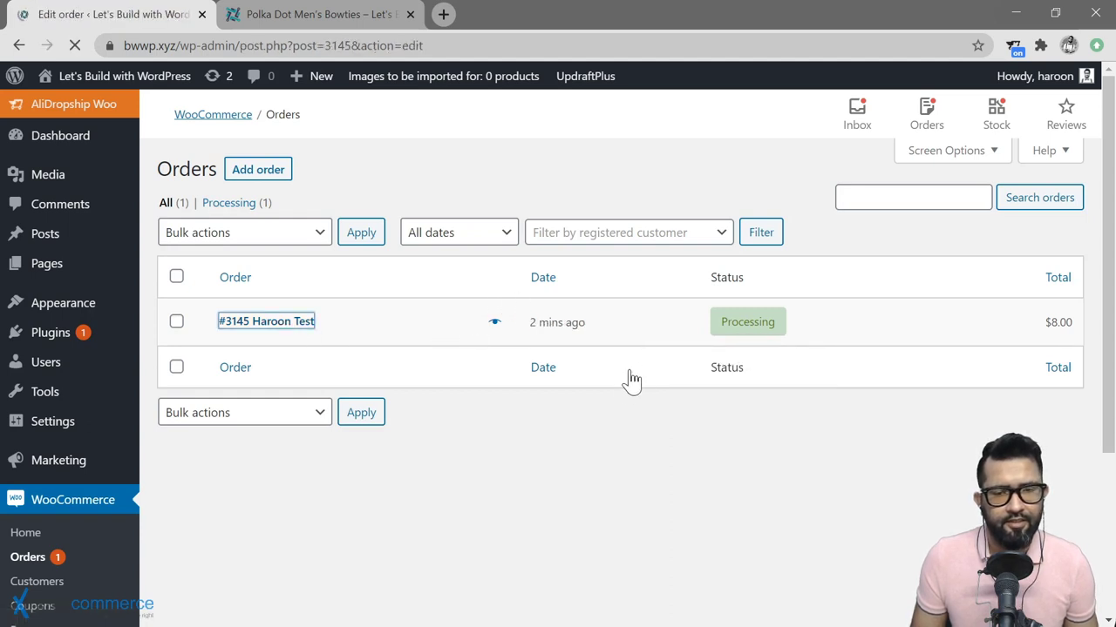
{"action": "scroll", "coordinate": [488, 428], "scroll_direction": "down", "scroll_amount": 5}
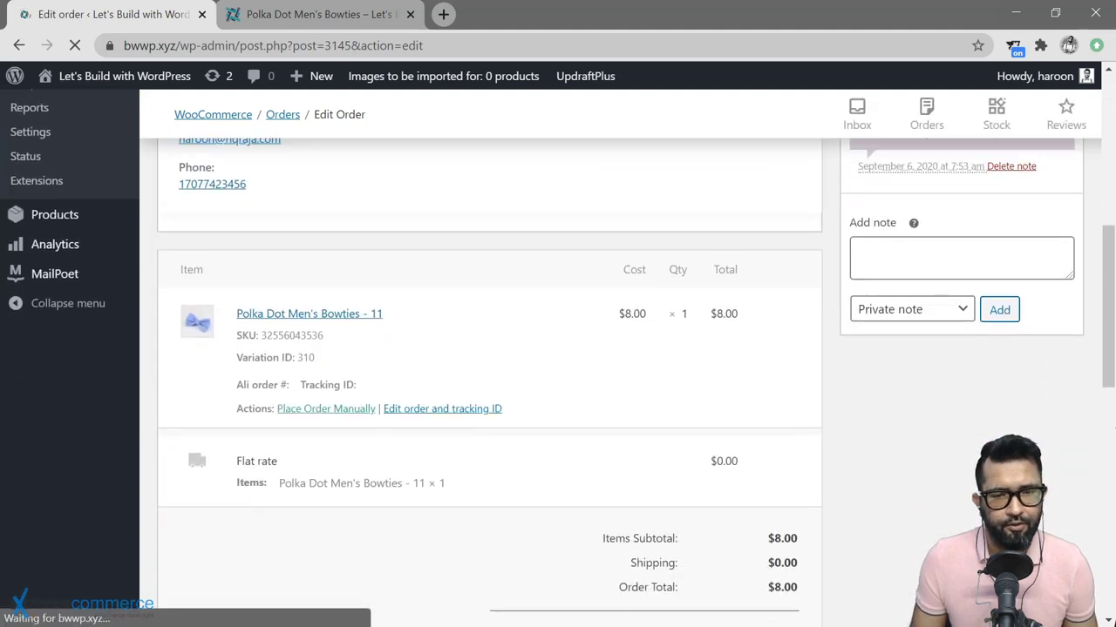
{"action": "scroll", "coordinate": [425, 431], "scroll_direction": "up", "scroll_amount": 4}
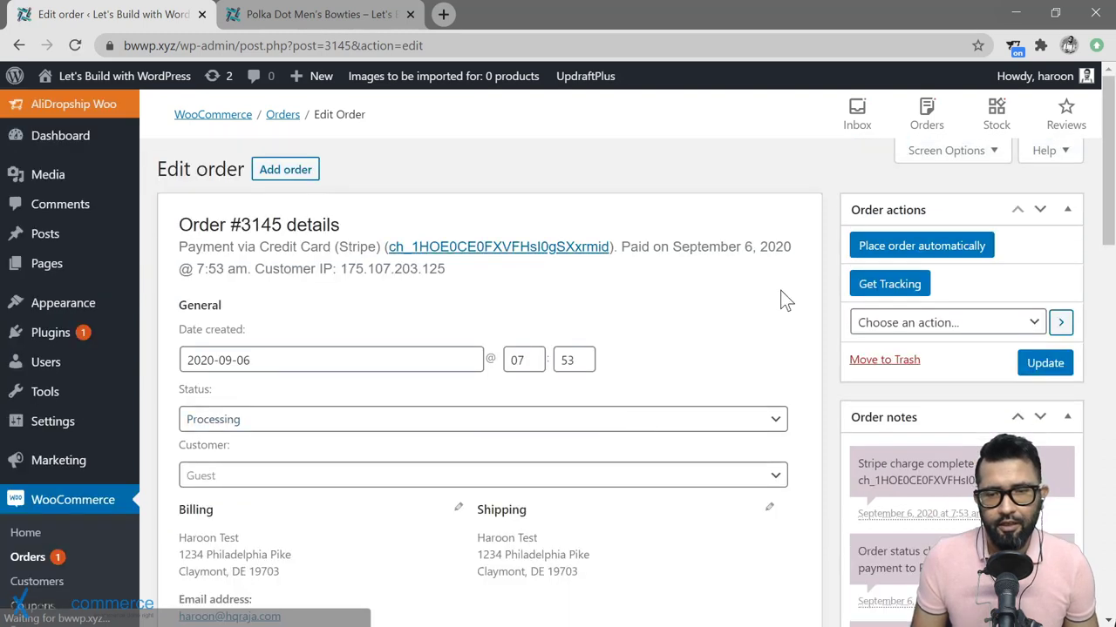
Try to fulfil the order automatically, check the AliExpress login on its site, close that page and reload the order
{"action": "left_click", "coordinate": [934, 253]}
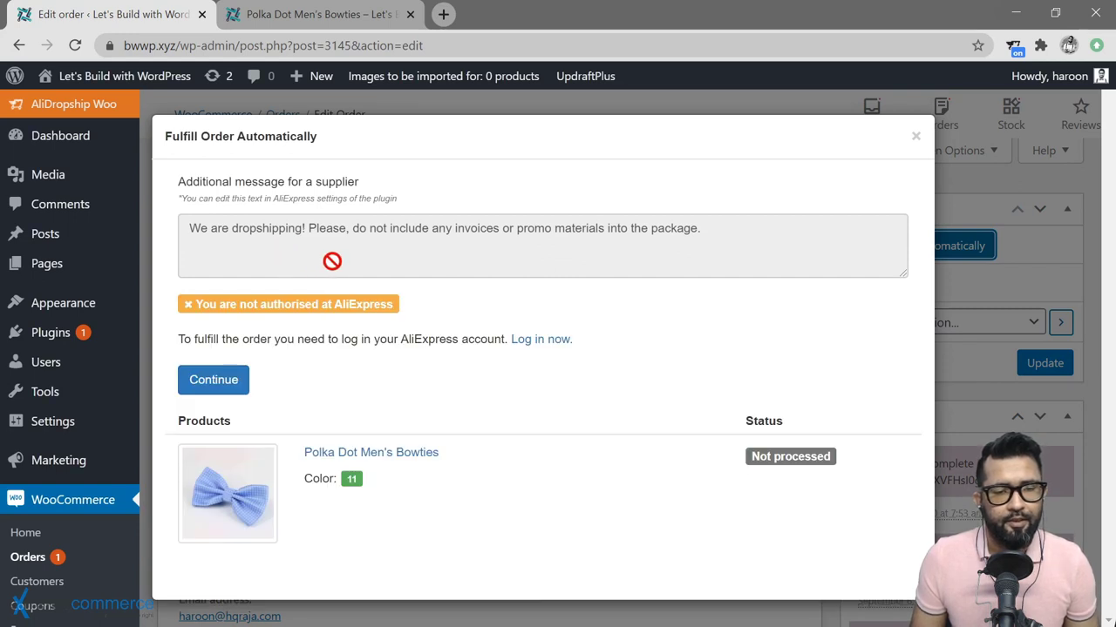
{"action": "left_click", "coordinate": [539, 342]}
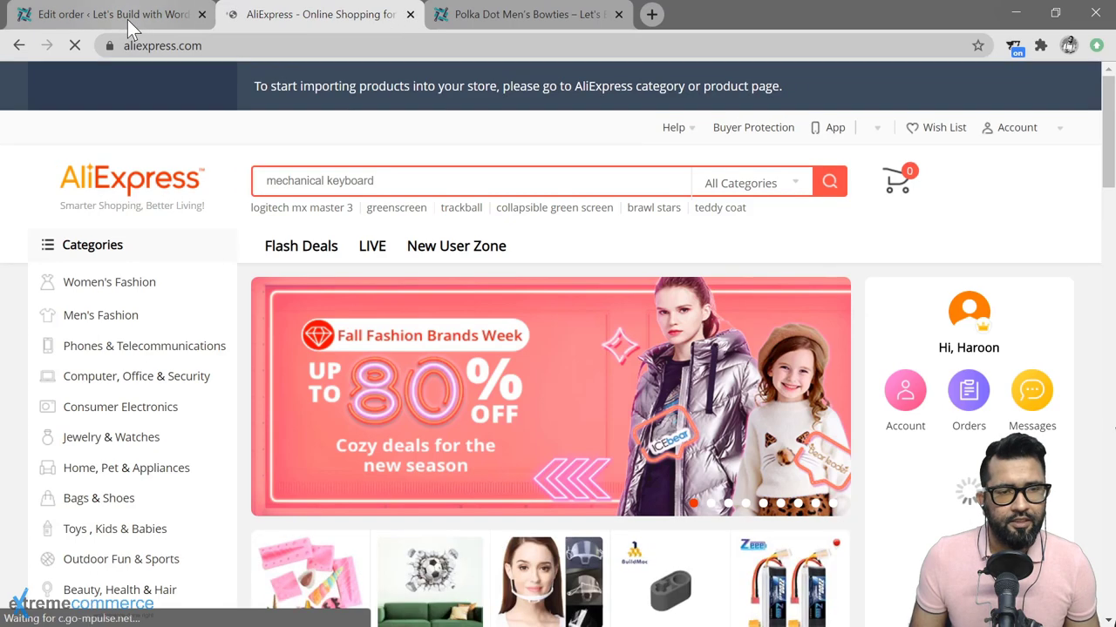
{"action": "key", "text": "ctrl+w"}
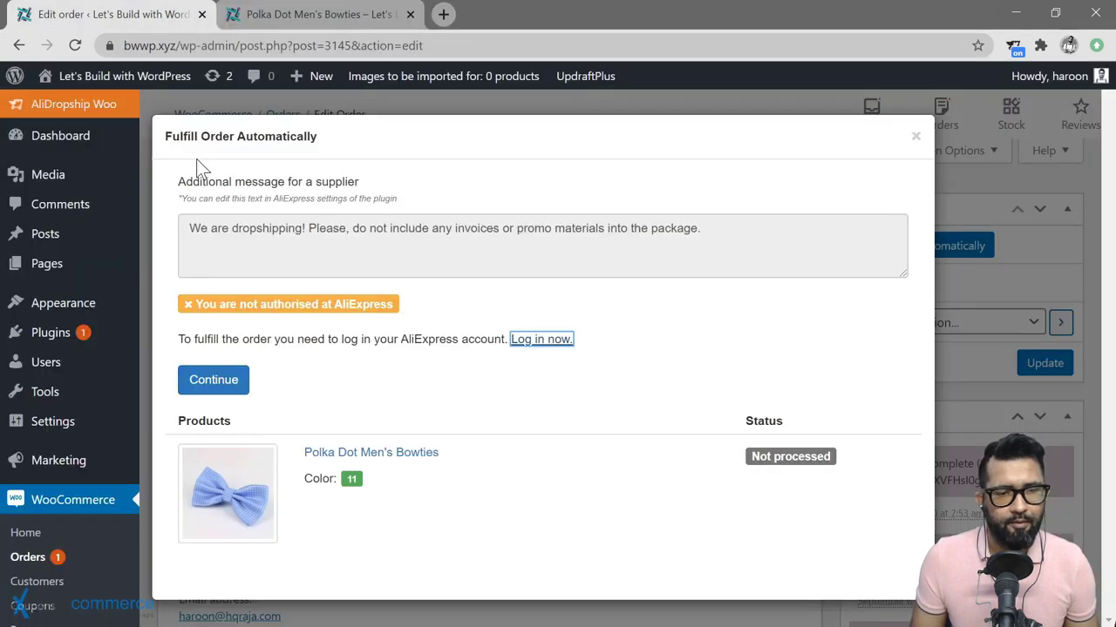
{"action": "left_click", "coordinate": [75, 45]}
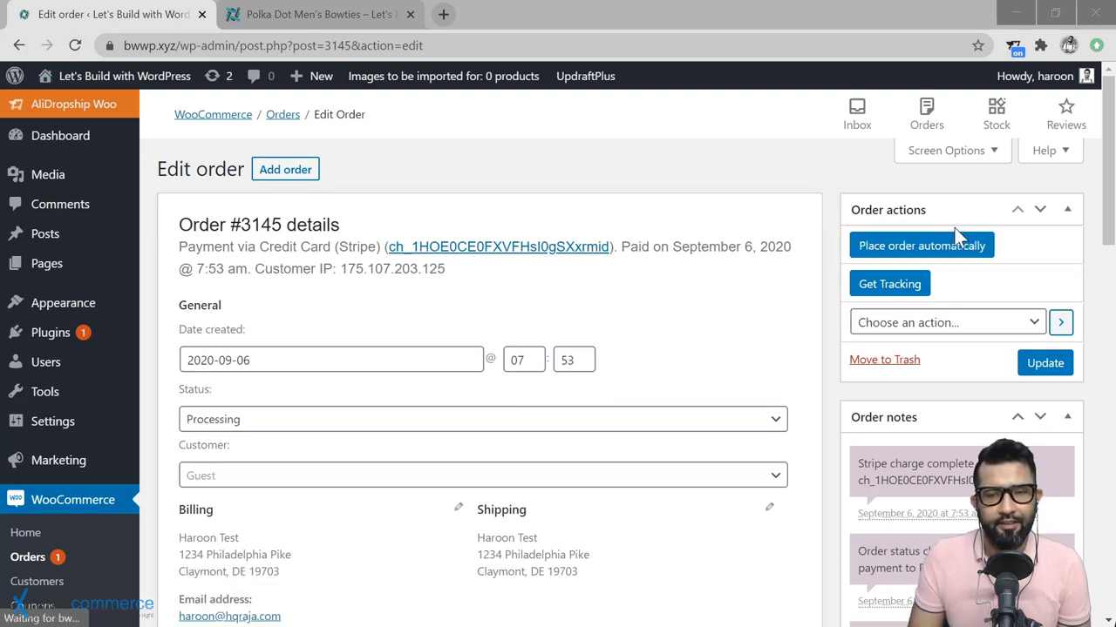
Run the automatic AliExpress order placement with the customer's shipping address and review the address, item, supplier message and total
{"action": "left_click", "coordinate": [957, 244]}
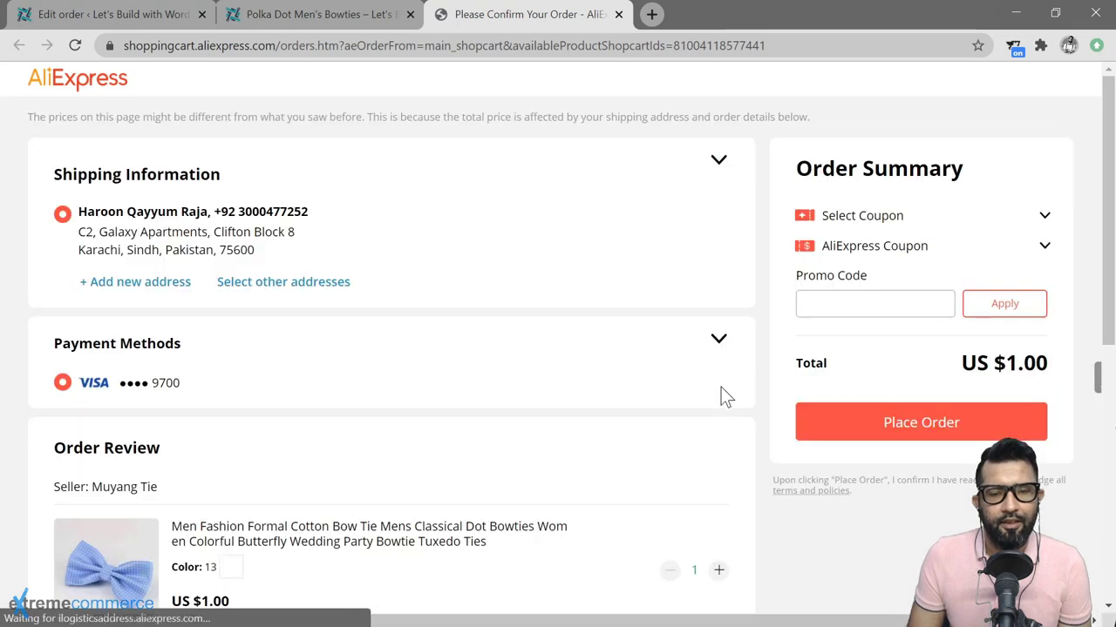
{"action": "left_click", "coordinate": [135, 281]}
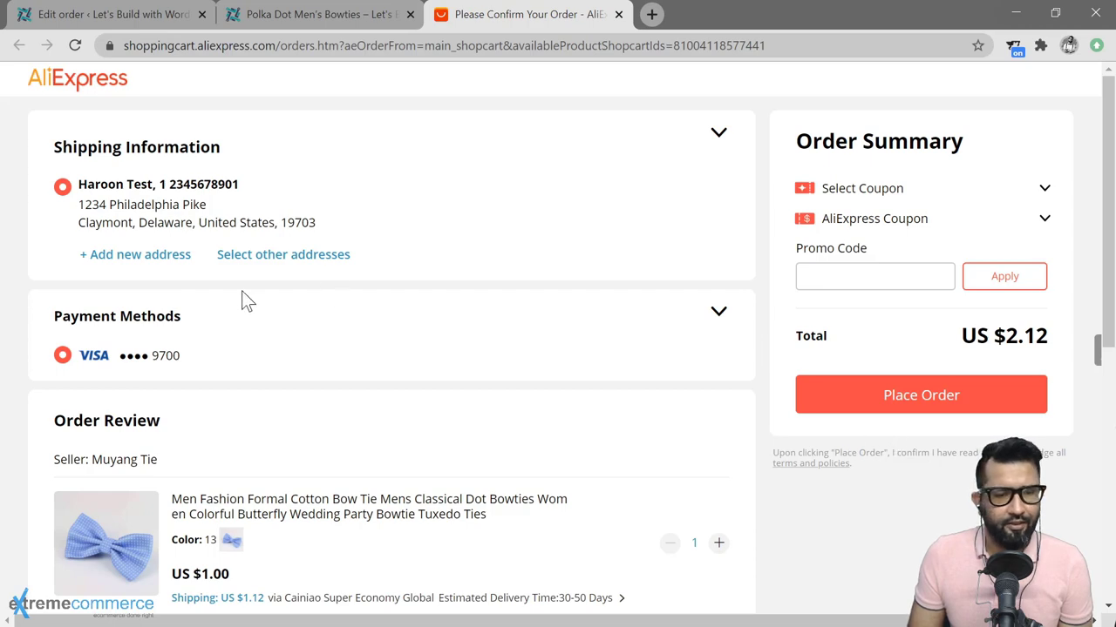
{"action": "scroll", "coordinate": [333, 364], "scroll_direction": "down", "scroll_amount": 1}
{"action": "scroll", "coordinate": [332, 365], "scroll_direction": "down", "scroll_amount": 4}
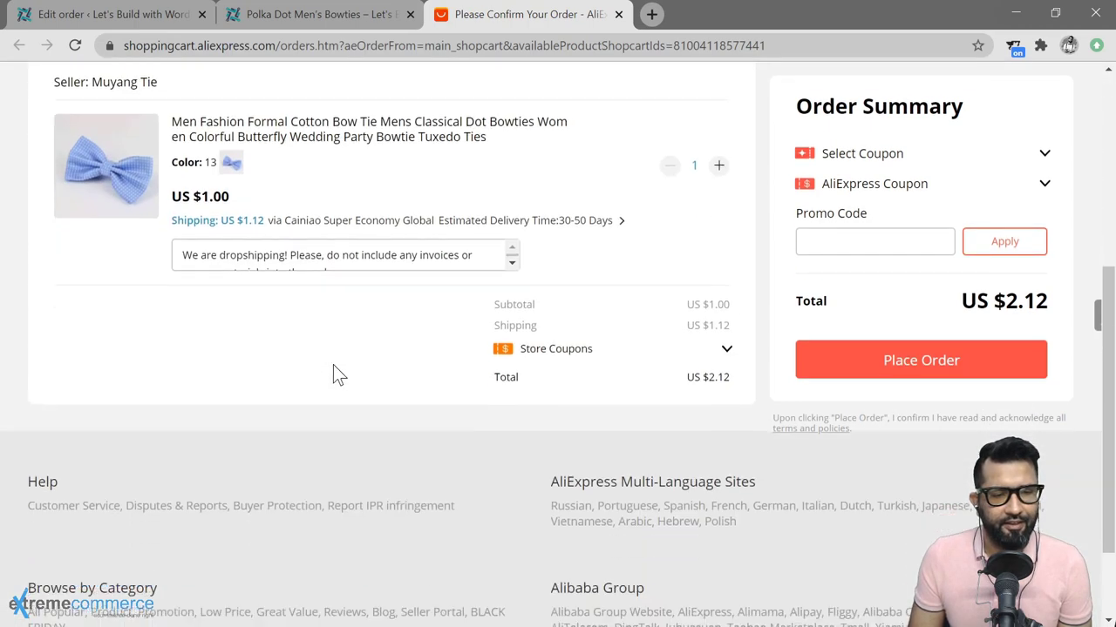
{"action": "scroll", "coordinate": [333, 364], "scroll_direction": "up", "scroll_amount": 4}
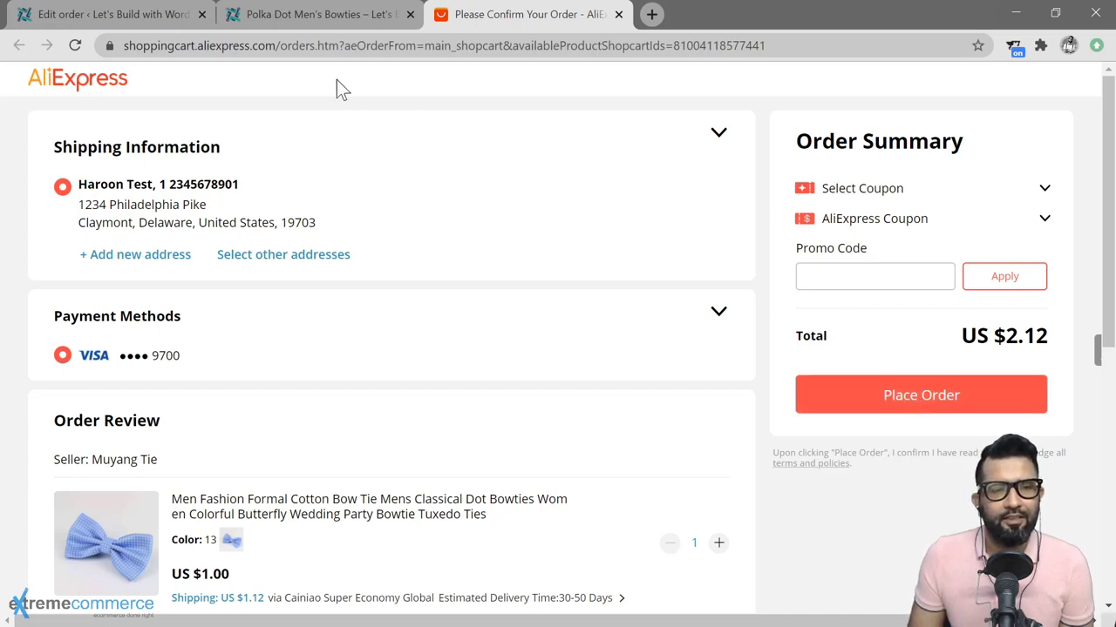
Return to the store order, close the automatic fulfilment window and open AliDropship's Tracking section
{"action": "left_click", "coordinate": [141, 23]}
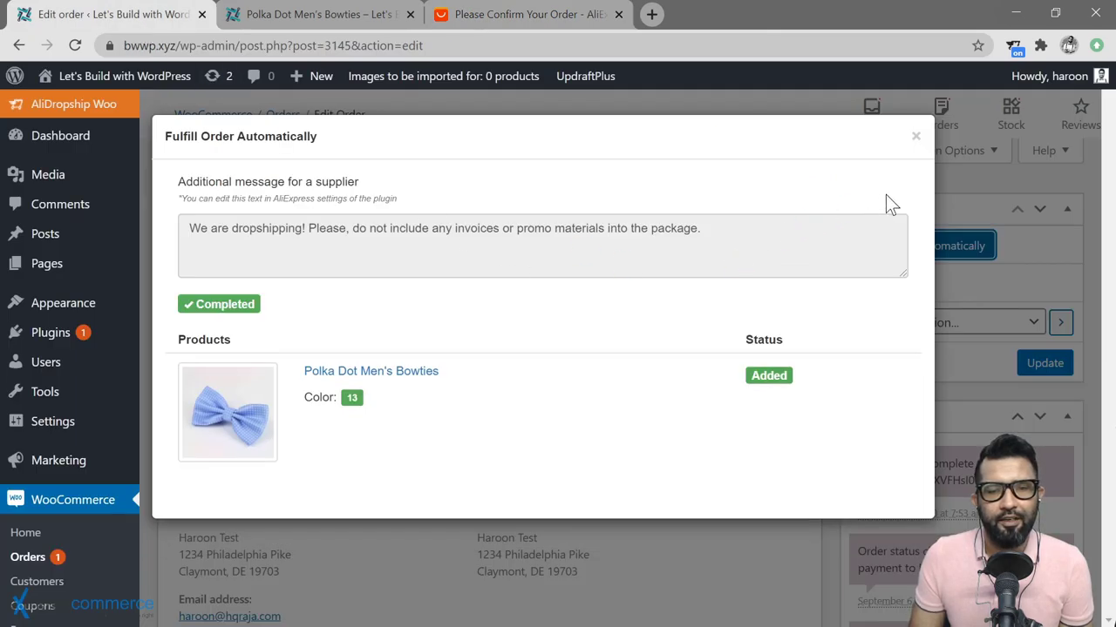
{"action": "left_click", "coordinate": [916, 140]}
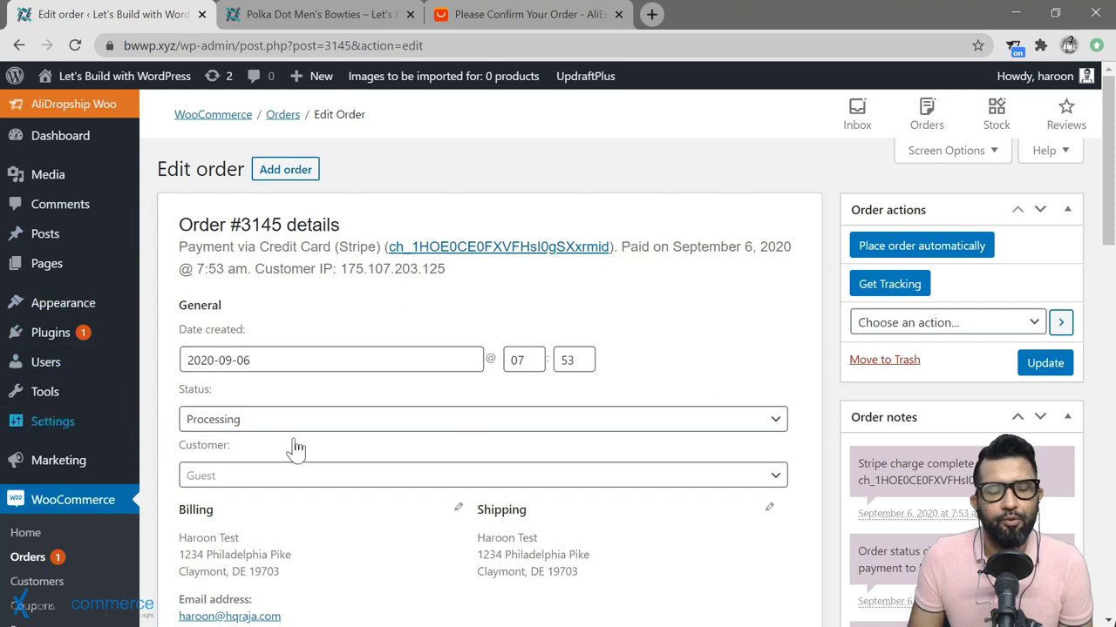
{"action": "left_click", "coordinate": [62, 112]}
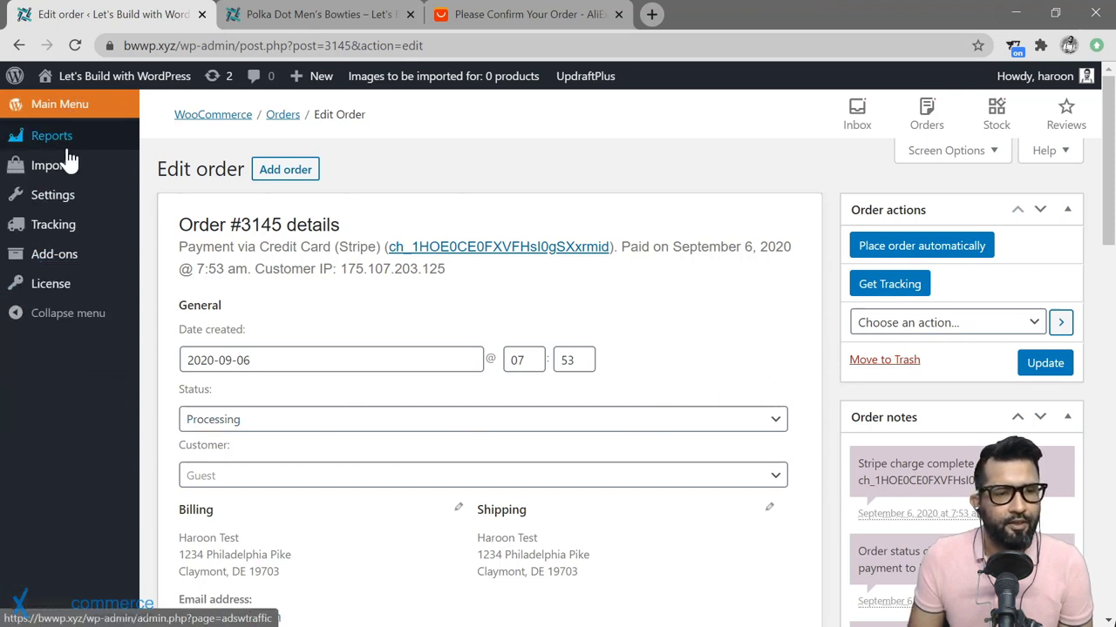
{"action": "left_click", "coordinate": [59, 226]}
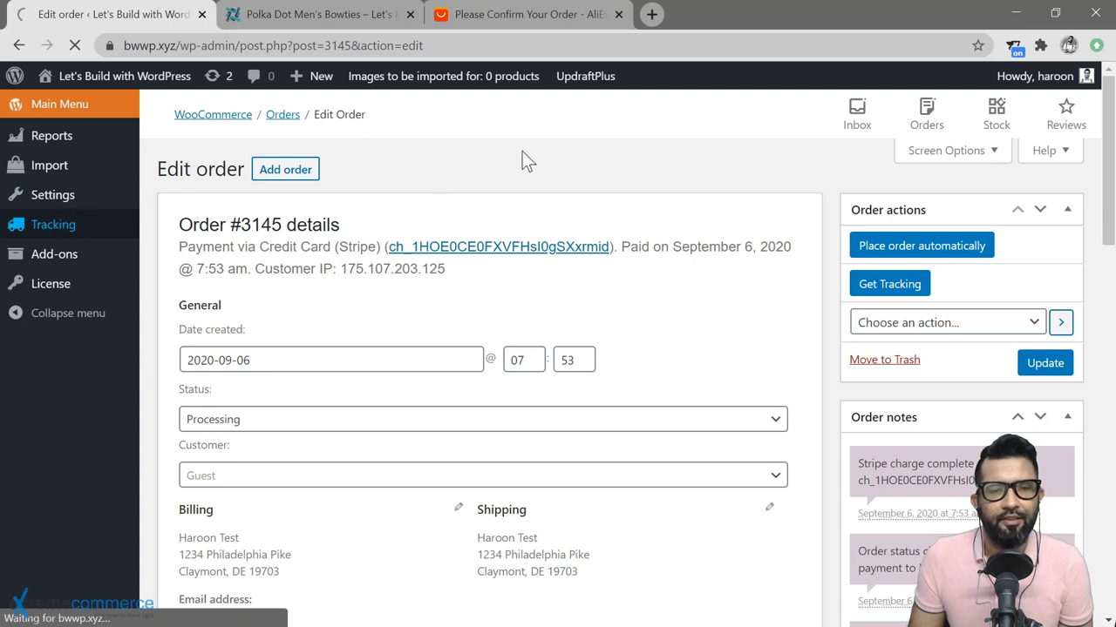